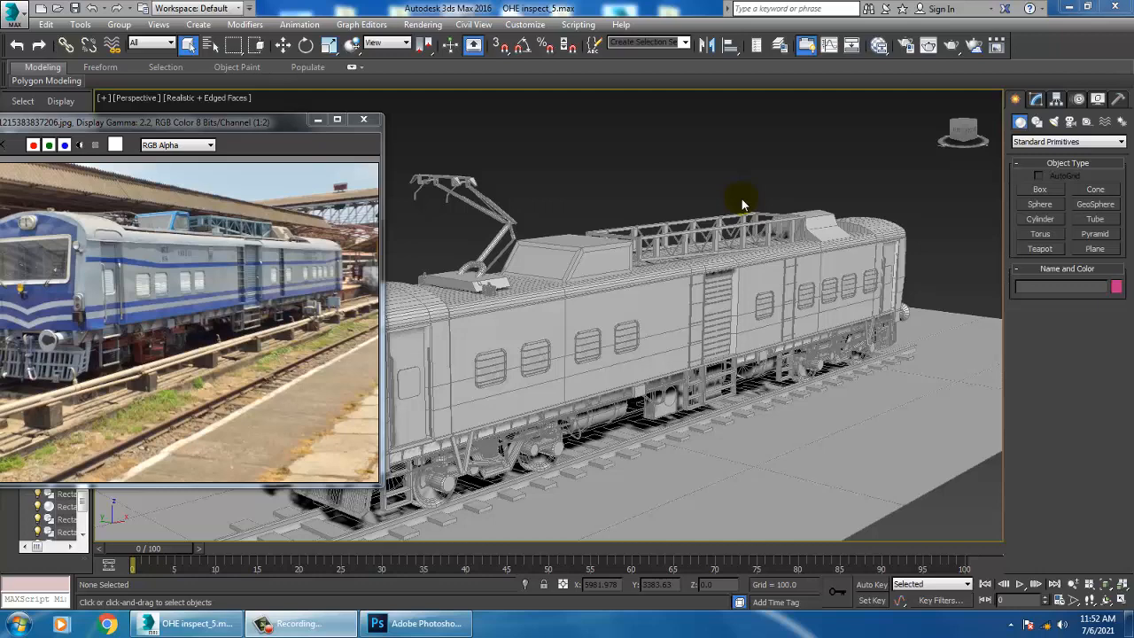
# Step: Select the locomotive body and move the reference photo window aside to uncover the cab end of the model
pyautogui.click(686, 285)
pyautogui.moveTo(638, 312)
pyautogui.keyDown('alt'); pyautogui.mouseDown(button='middle')
pyautogui.moveTo(646, 299)
pyautogui.moveTo(703, 299)
pyautogui.moveTo(628, 299)
pyautogui.mouseUp(button='middle'); pyautogui.keyUp('alt')
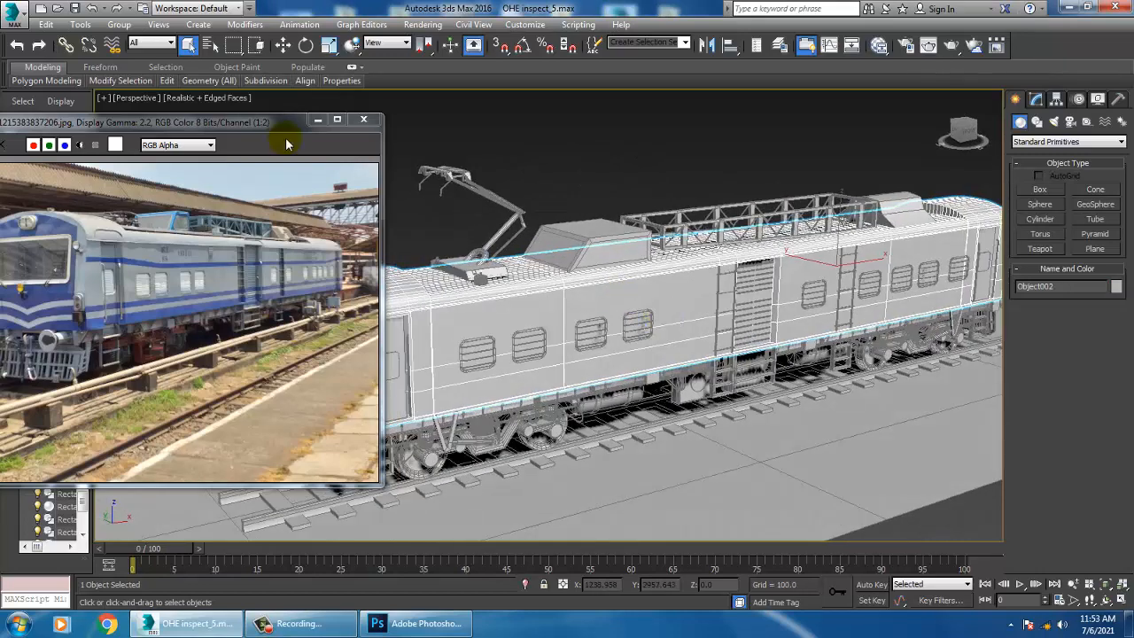
pyautogui.moveTo(280, 118); pyautogui.dragTo(189, 128)
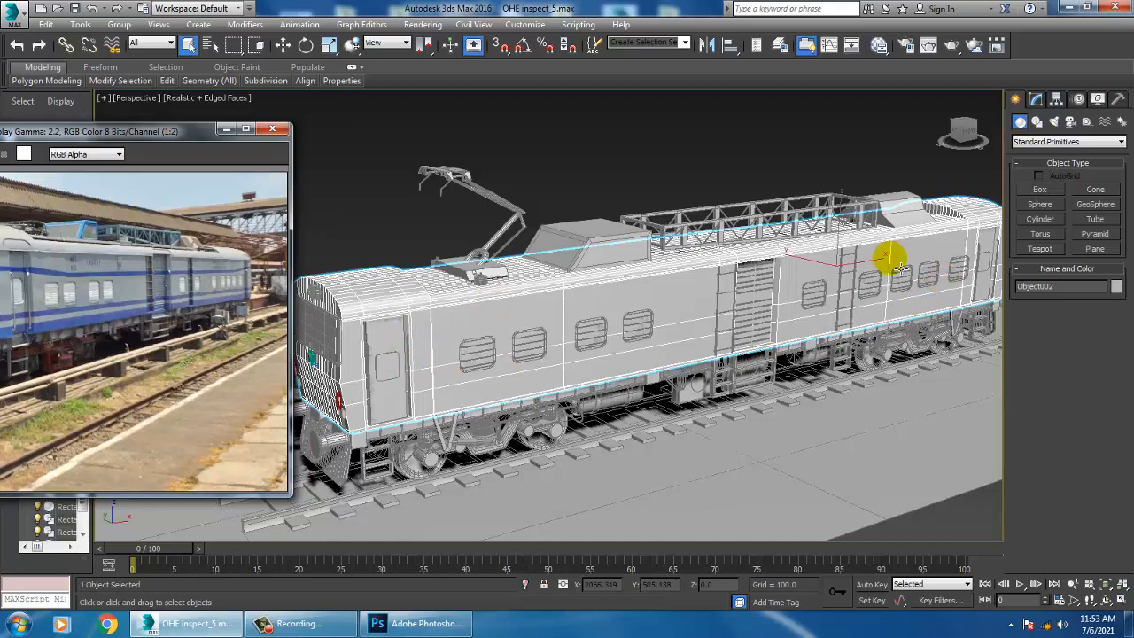
# Step: Apply an Unwrap UVW modifier to the locomotive body
pyautogui.click(662, 284)
pyautogui.click(1038, 100)
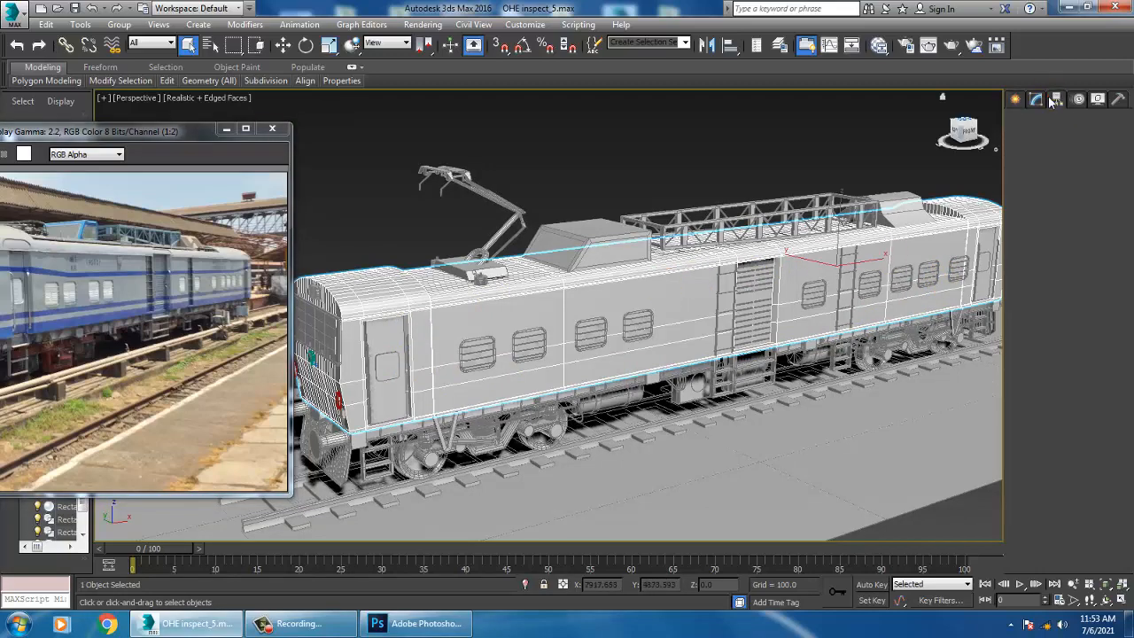
pyautogui.click(1048, 139)
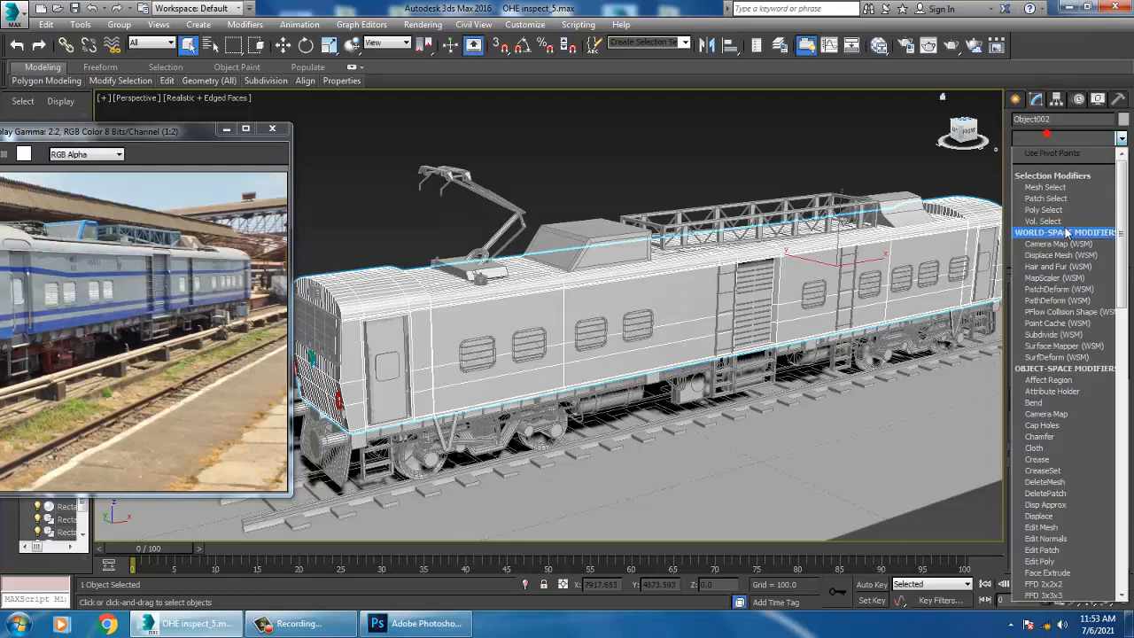
pyautogui.scroll(-10, 1073, 223)
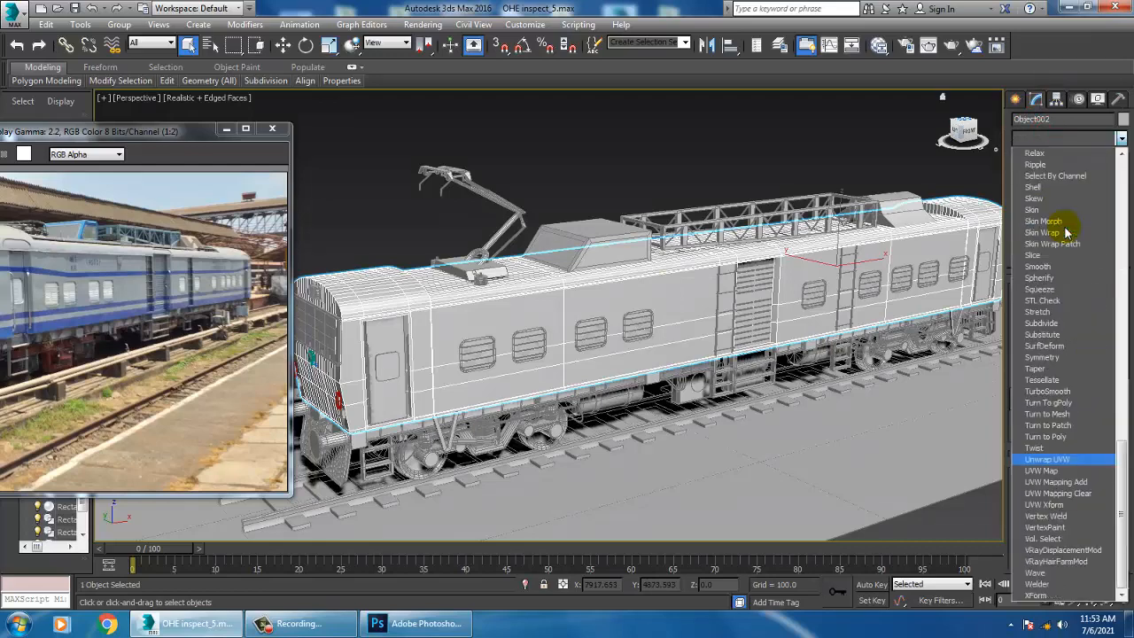
pyautogui.click(1054, 459)
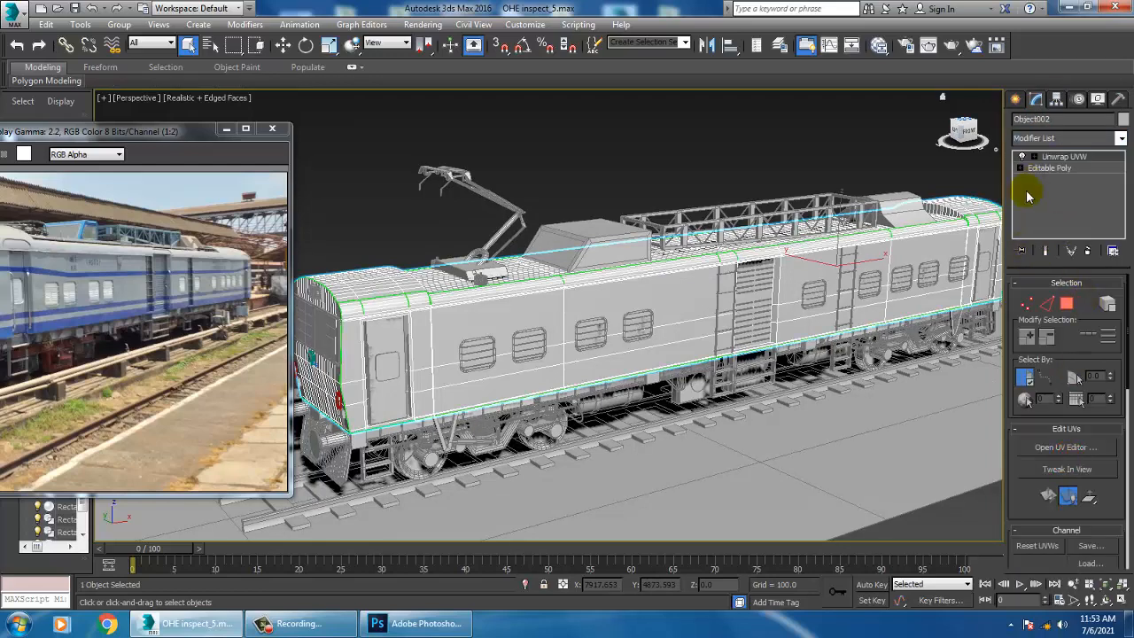
# Step: Enter the modifier's Polygon level and box-select the body polygons below the roof along the full length in the Front view
pyautogui.click(1034, 157)
pyautogui.click(1063, 190)
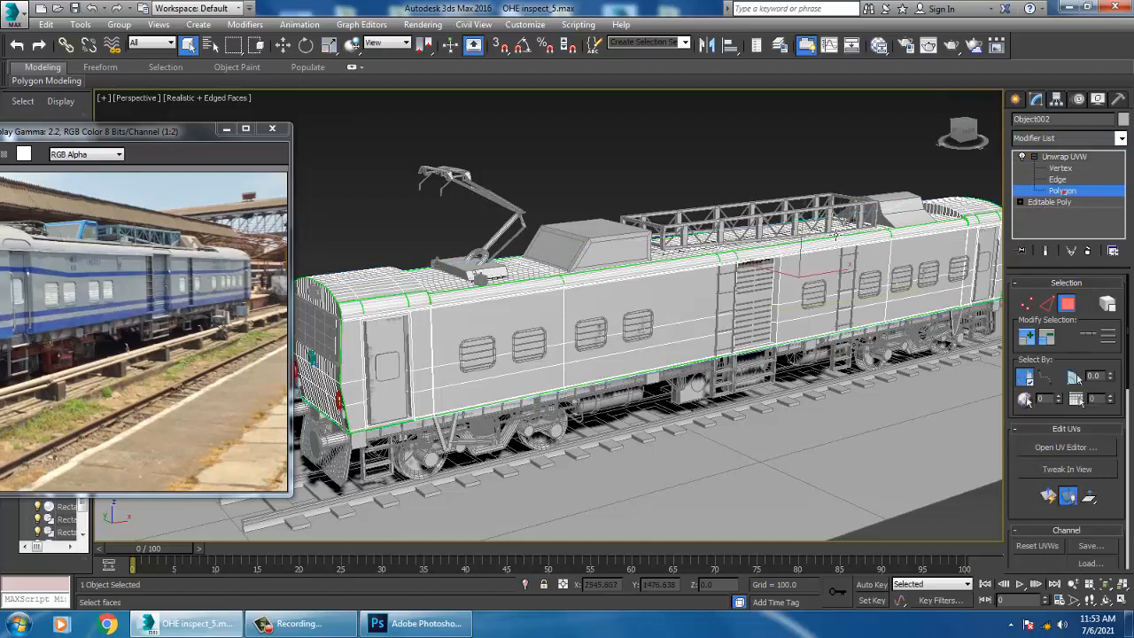
pyautogui.hotkey('alt', 'w')
pyautogui.middleClick(818, 216)
pyautogui.hotkey('alt', 'w')
pyautogui.scroll(-3, 808, 245)
pyautogui.scroll(-3, 837, 258)
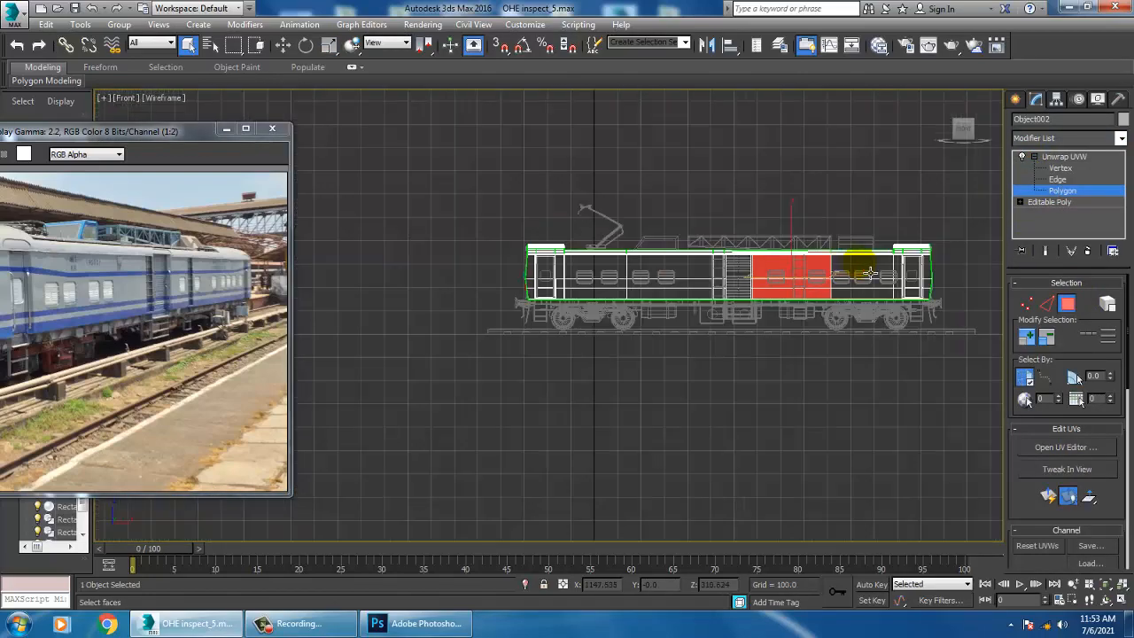
pyautogui.moveTo(1042, 328); pyautogui.dragTo(1044, 332)
pyautogui.hotkey('alt', 'w')
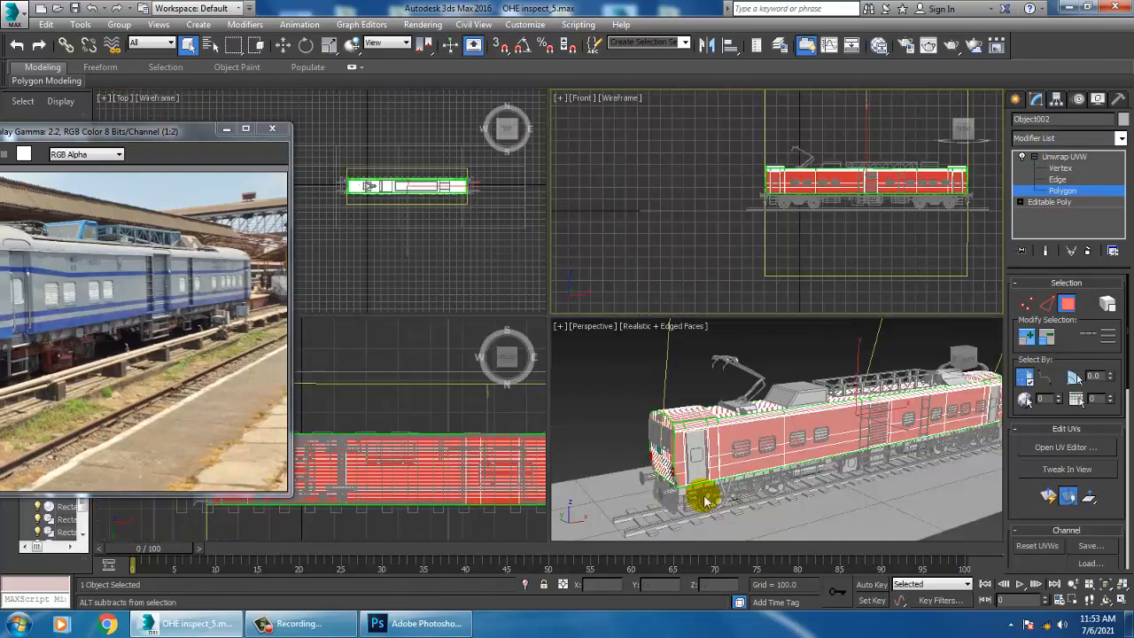
# Step: Switch to the Left view and box-deselect the polygons across the cab's end face
pyautogui.middleClick(780, 480)
pyautogui.hotkey('alt', 'w')
pyautogui.keyDown('alt'); pyautogui.moveTo(780, 479); pyautogui.dragTo(749, 413, button='middle'); pyautogui.keyUp('alt')
pyautogui.hotkey('alt', 'w')
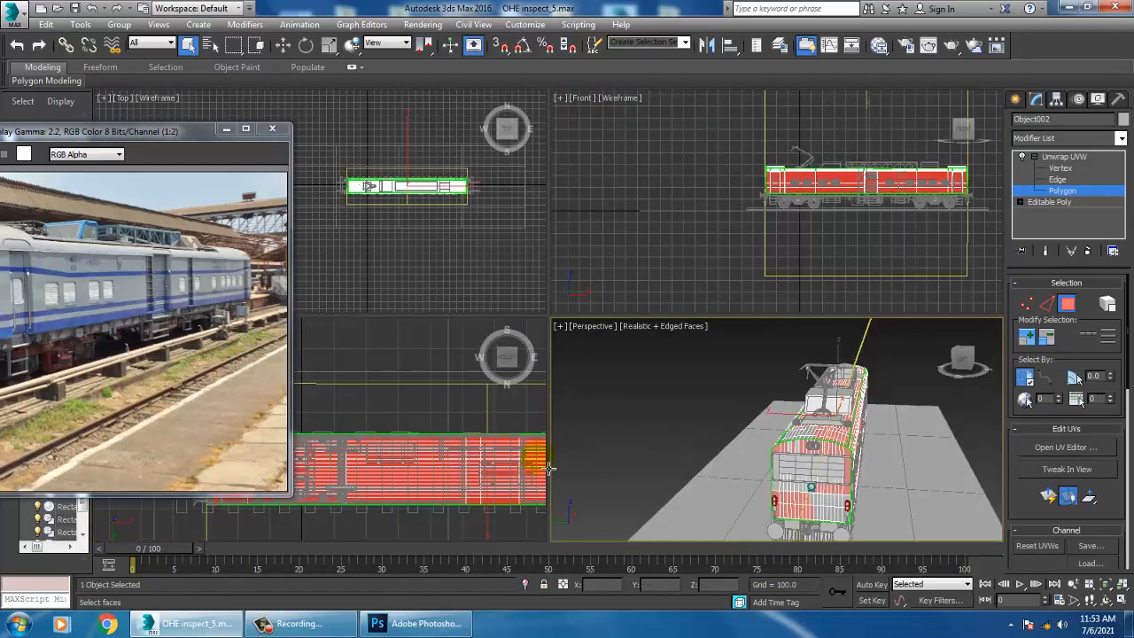
pyautogui.middleClick(449, 424)
pyautogui.hotkey('alt', 'w')
pyautogui.moveTo(486, 385); pyautogui.dragTo(600, 352, button='middle')
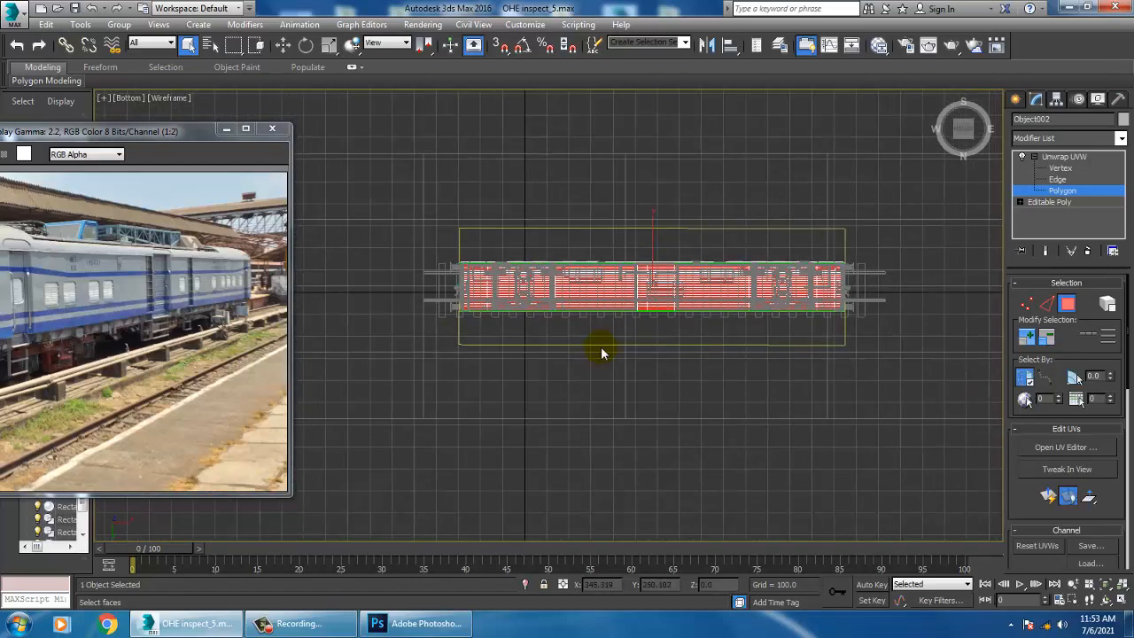
pyautogui.press('l')
pyautogui.moveTo(648, 324); pyautogui.dragTo(718, 359, button='middle')
pyautogui.scroll(3, 670, 340)
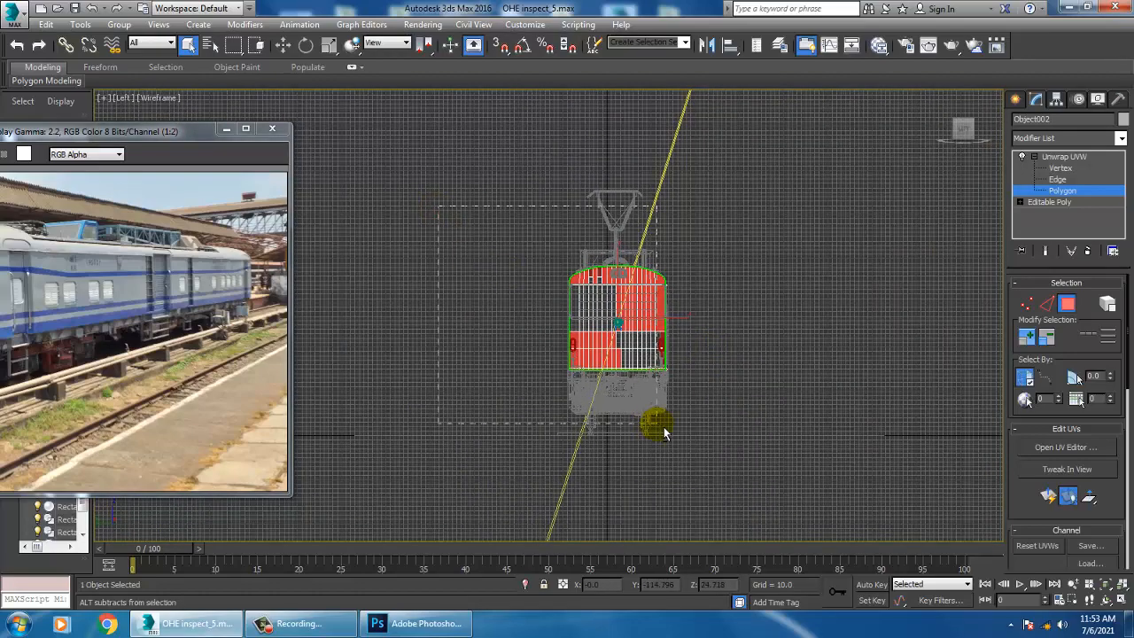
pyautogui.scroll(4, 665, 433)
pyautogui.hotkey('alt', 'w')
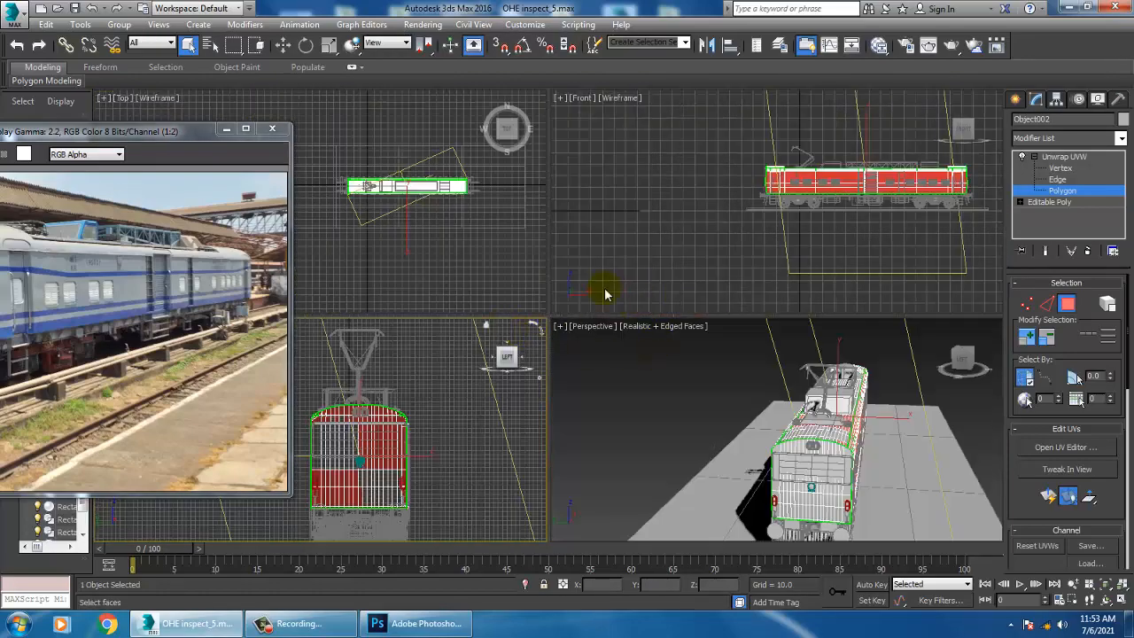
pyautogui.hotkey('alt', 'w')
# Step: Deselect the polygons on the end face of the opposite cab, including the stray ones beside and above the windscreen
pyautogui.keyDown('alt'); pyautogui.moveTo(746, 427); pyautogui.dragTo(608, 325, button='middle'); pyautogui.keyUp('alt')
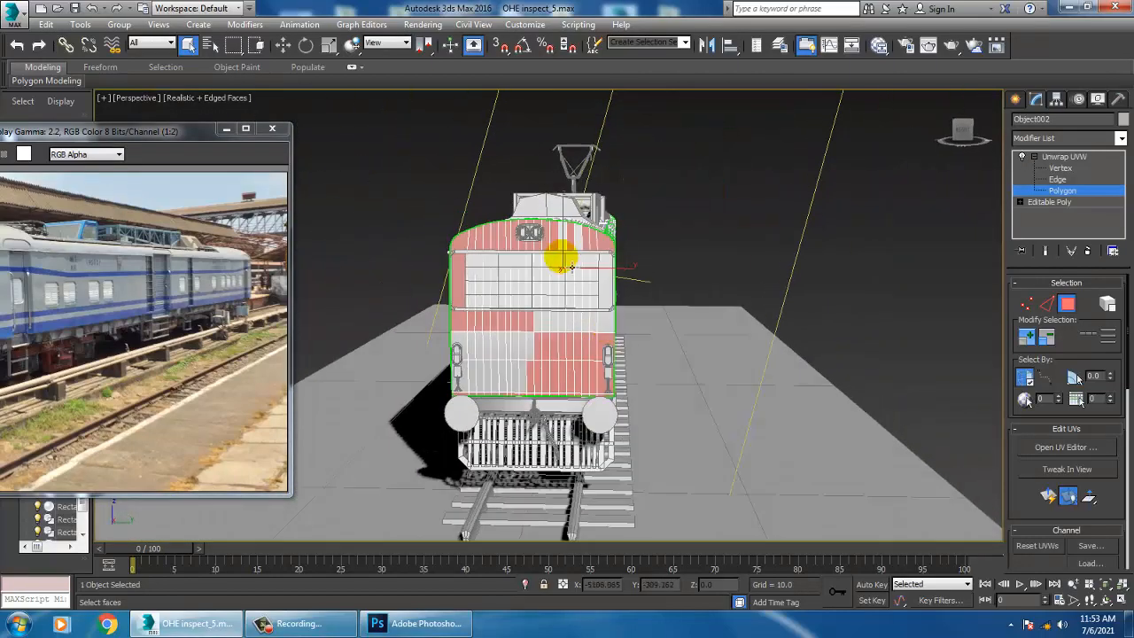
pyautogui.keyDown('alt'); pyautogui.moveTo(564, 246); pyautogui.dragTo(625, 239, button='middle'); pyautogui.keyUp('alt')
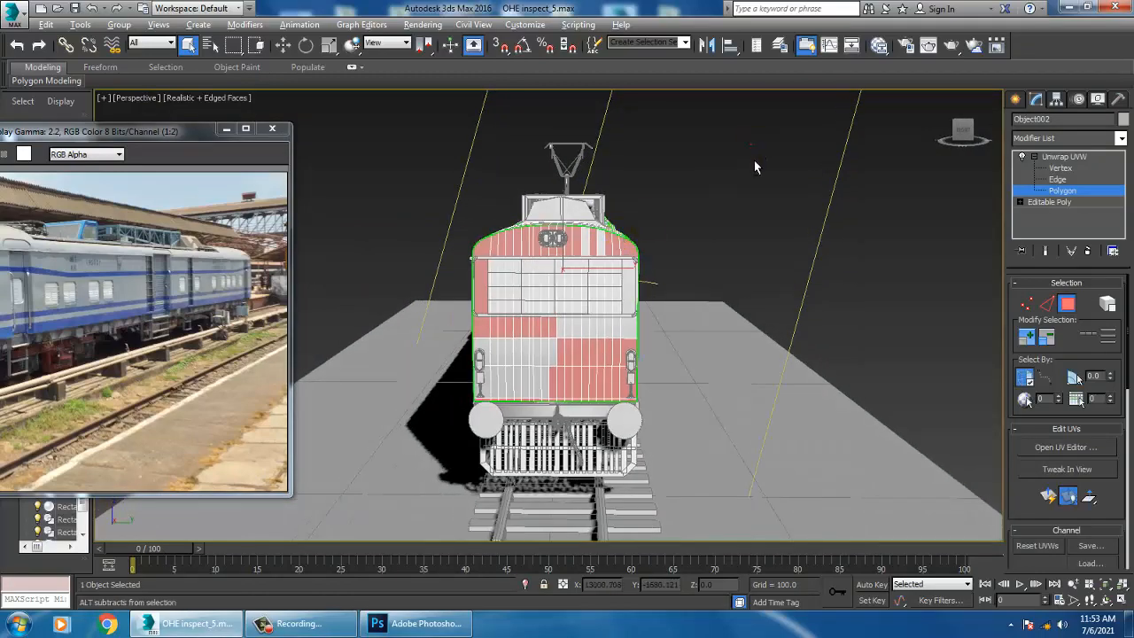
pyautogui.keyDown('alt'); pyautogui.moveTo(516, 514); pyautogui.dragTo(509, 508); pyautogui.keyUp('alt')
pyautogui.keyDown('alt'); pyautogui.moveTo(418, 262); pyautogui.dragTo(473, 275, button='middle'); pyautogui.keyUp('alt')
pyautogui.scroll(4, 696, 319)
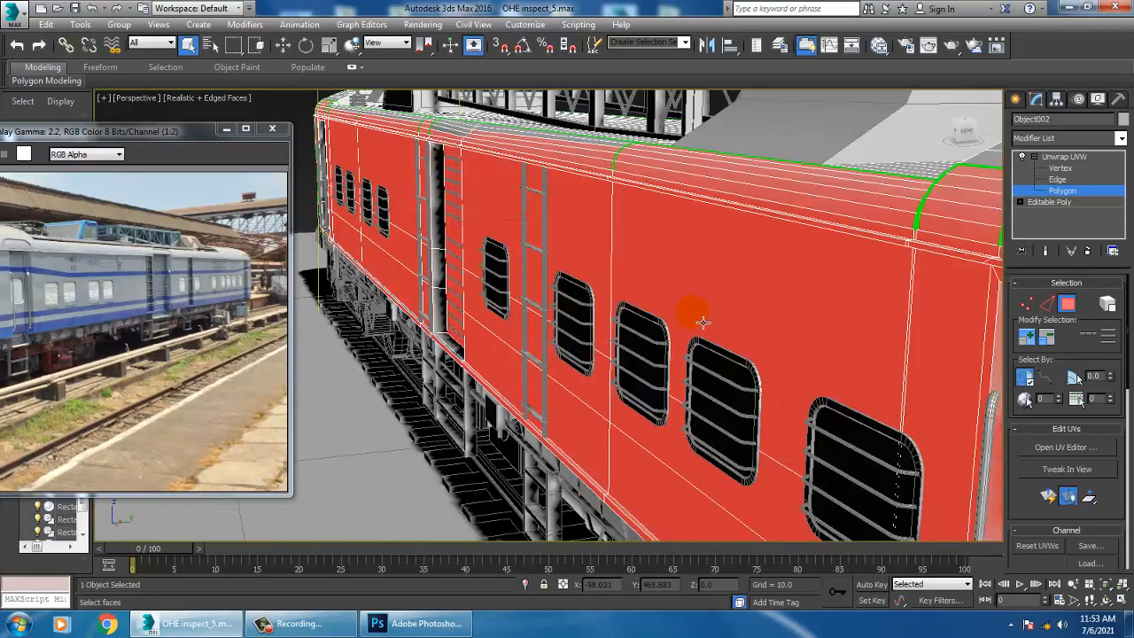
pyautogui.moveTo(696, 319); pyautogui.dragTo(641, 302, button='middle')
pyautogui.scroll(-3, 747, 303)
pyautogui.keyDown('alt'); pyautogui.moveTo(747, 303); pyautogui.dragTo(714, 306, button='middle'); pyautogui.keyUp('alt')
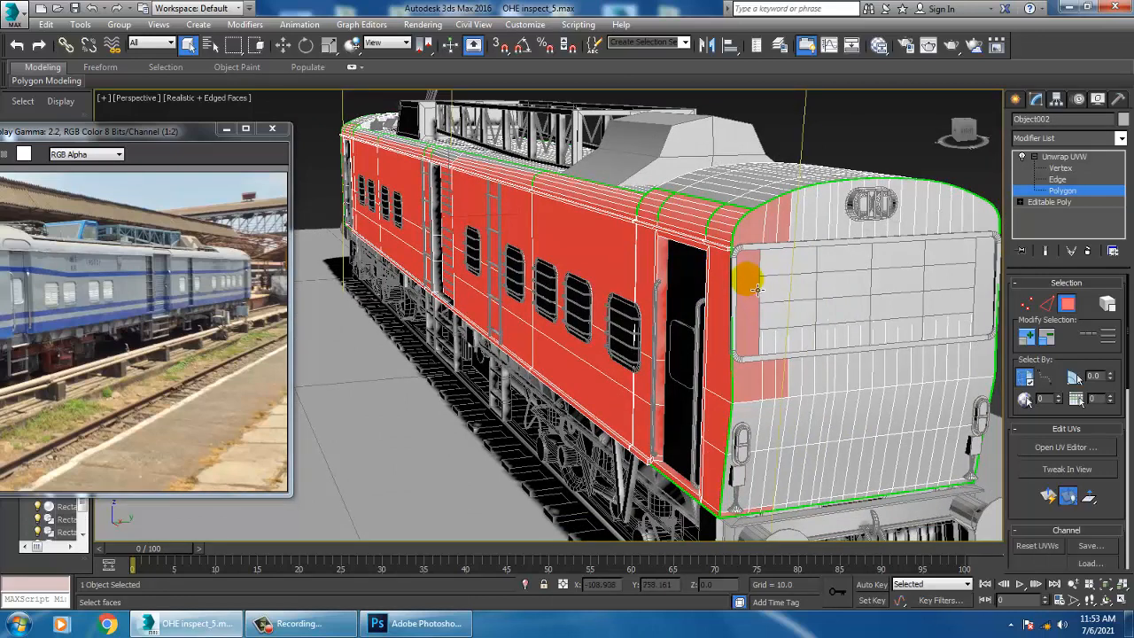
pyautogui.keyDown('alt'); pyautogui.click(753, 283); pyautogui.keyUp('alt')
pyautogui.keyDown('alt'); pyautogui.click(757, 229); pyautogui.keyUp('alt')
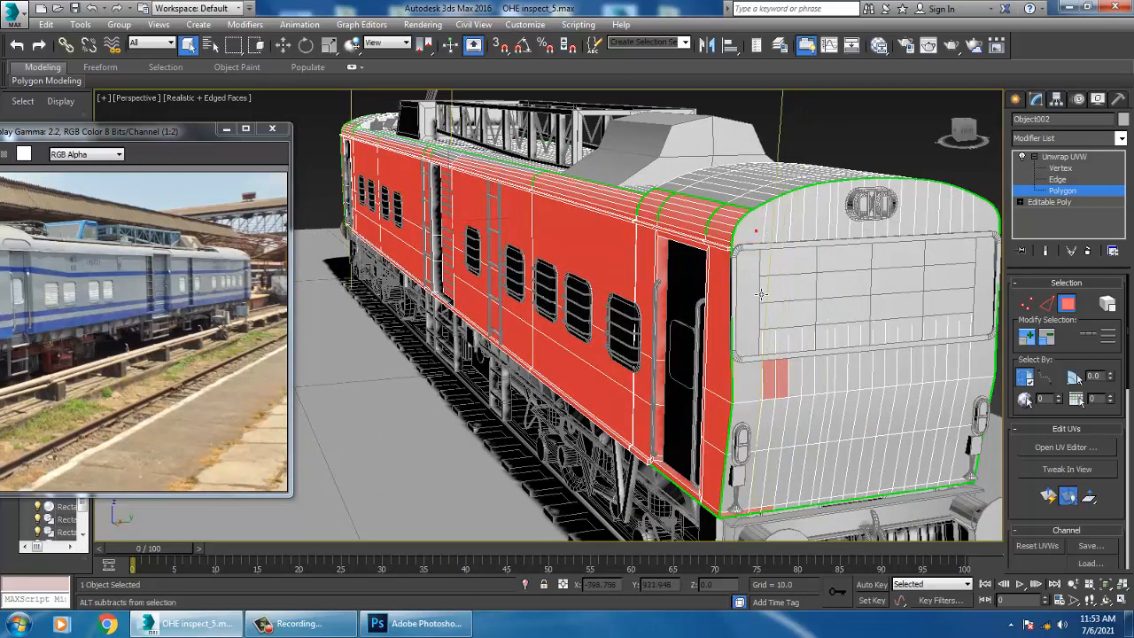
# Step: In the Top view, deselect everything except the body's front-facing side wall along the full length
pyautogui.hotkey('alt', 'w')
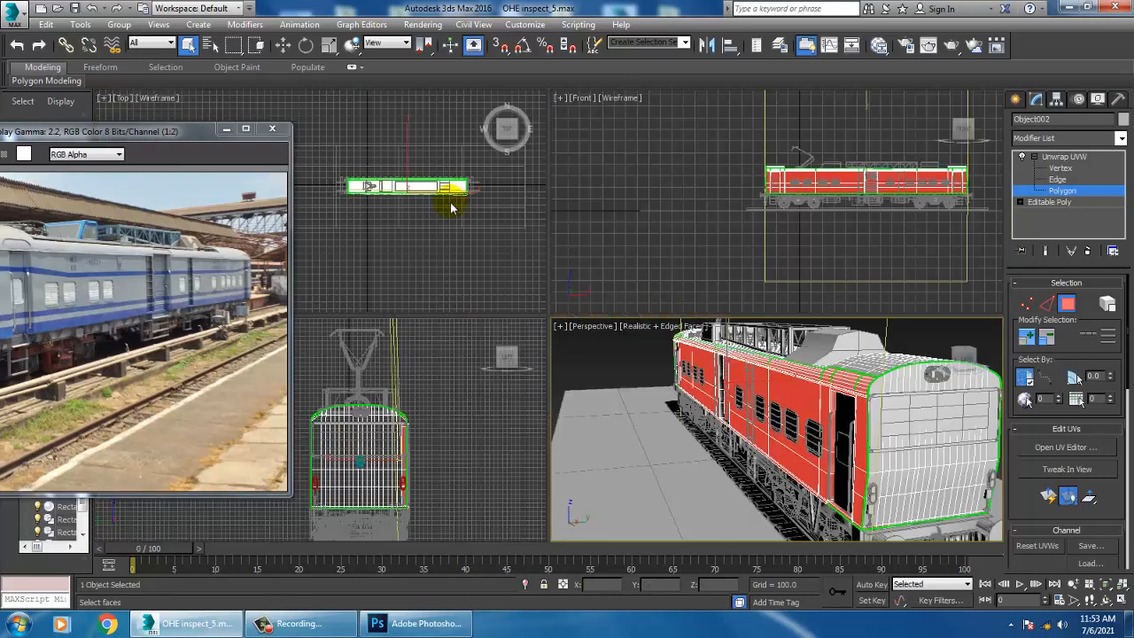
pyautogui.middleClick(458, 248)
pyautogui.hotkey('alt', 'w')
pyautogui.scroll(2, 779, 295)
pyautogui.moveTo(779, 295); pyautogui.dragTo(674, 304, button='middle')
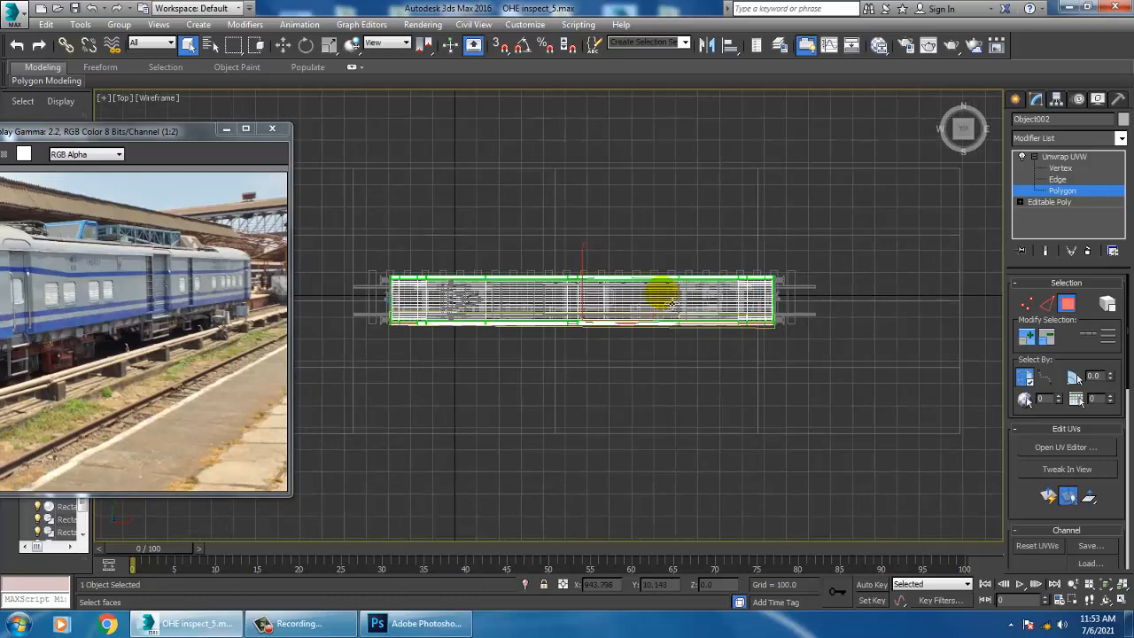
pyautogui.scroll(5, 671, 301)
pyautogui.press('F3')
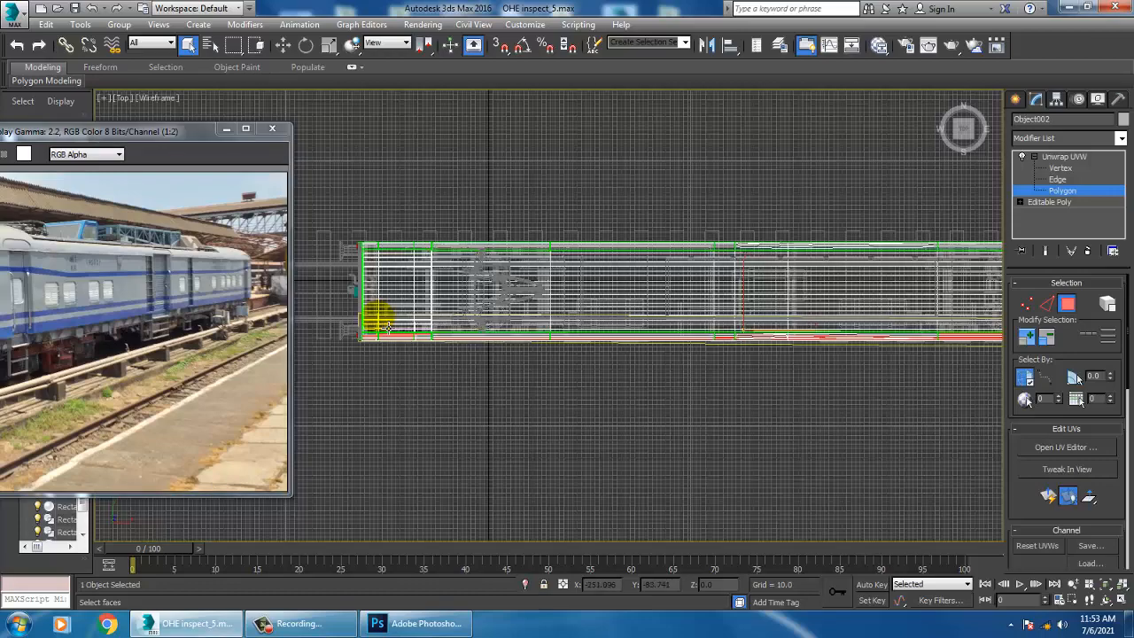
pyautogui.moveTo(442, 326); pyautogui.dragTo(343, 282, button='middle')
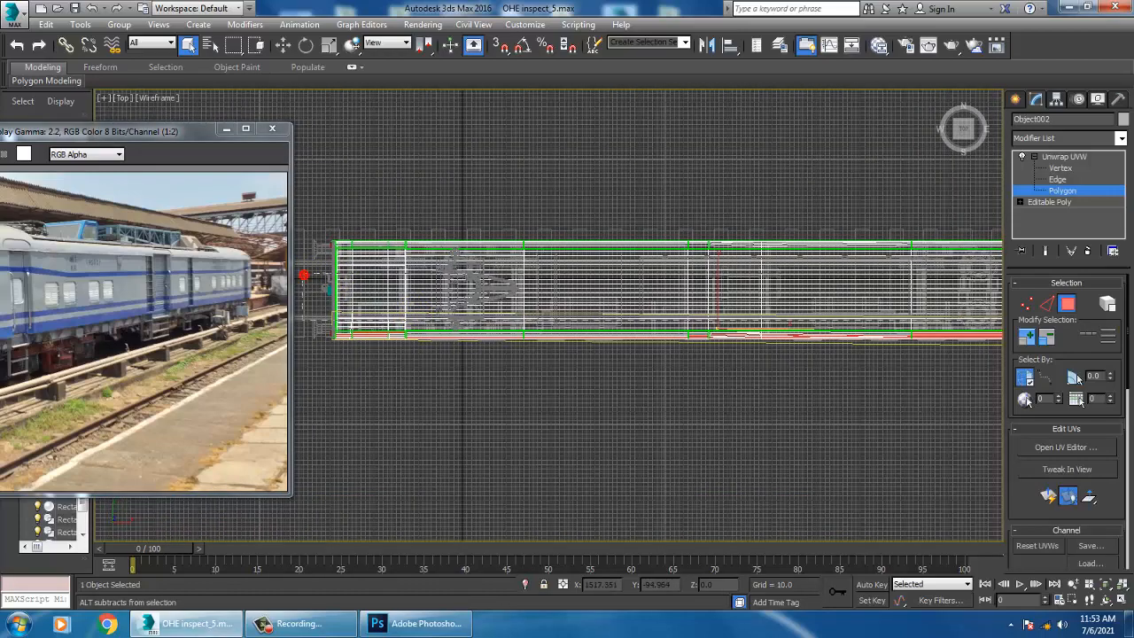
pyautogui.scroll(-5, 735, 326)
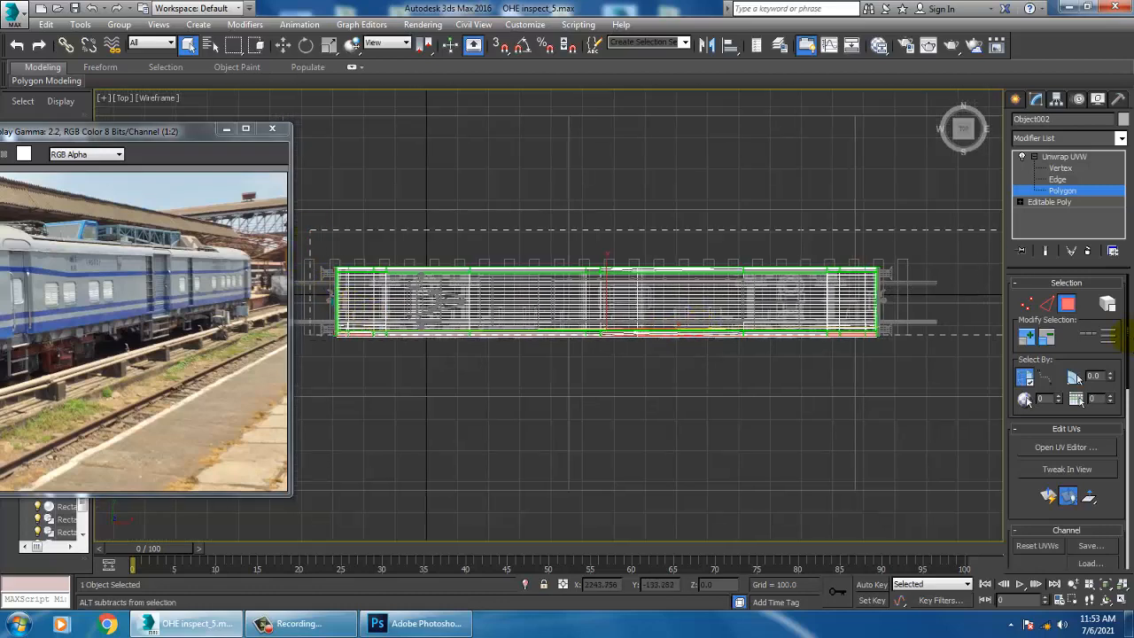
pyautogui.keyDown('alt'); pyautogui.moveTo(1124, 336); pyautogui.dragTo(1118, 337); pyautogui.keyUp('alt')
# Step: Add the missing inner door-frame polygons around the cab door to the side wall selection
pyautogui.hotkey('alt', 'w')
pyautogui.rightClick(826, 434)
pyautogui.hotkey('alt', 'w')
pyautogui.moveTo(813, 375)
pyautogui.keyDown('alt'); pyautogui.mouseDown(button='middle')
pyautogui.moveTo(759, 332)
pyautogui.moveTo(577, 332)
pyautogui.moveTo(711, 332)
pyautogui.moveTo(748, 350)
pyautogui.moveTo(603, 307)
pyautogui.moveTo(711, 291)
pyautogui.moveTo(950, 227)
pyautogui.mouseUp(button='middle'); pyautogui.keyUp('alt')
pyautogui.press('F2')
pyautogui.scroll(2, 735, 282)
pyautogui.moveTo(535, 303); pyautogui.dragTo(666, 263, button='middle')
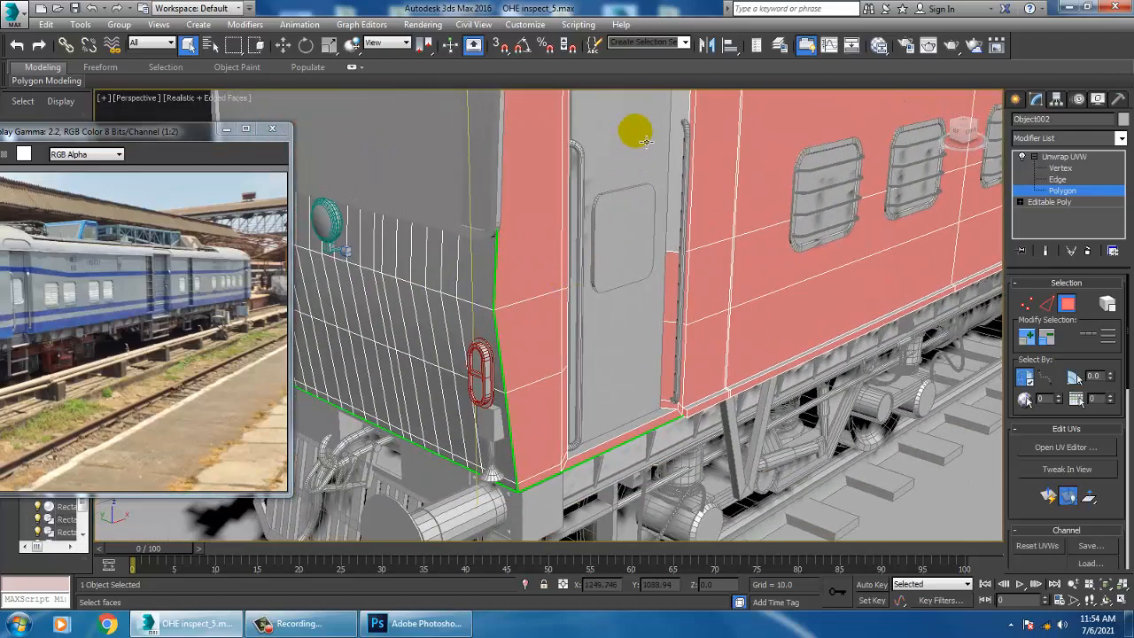
pyautogui.moveTo(684, 209); pyautogui.dragTo(567, 463, button='middle')
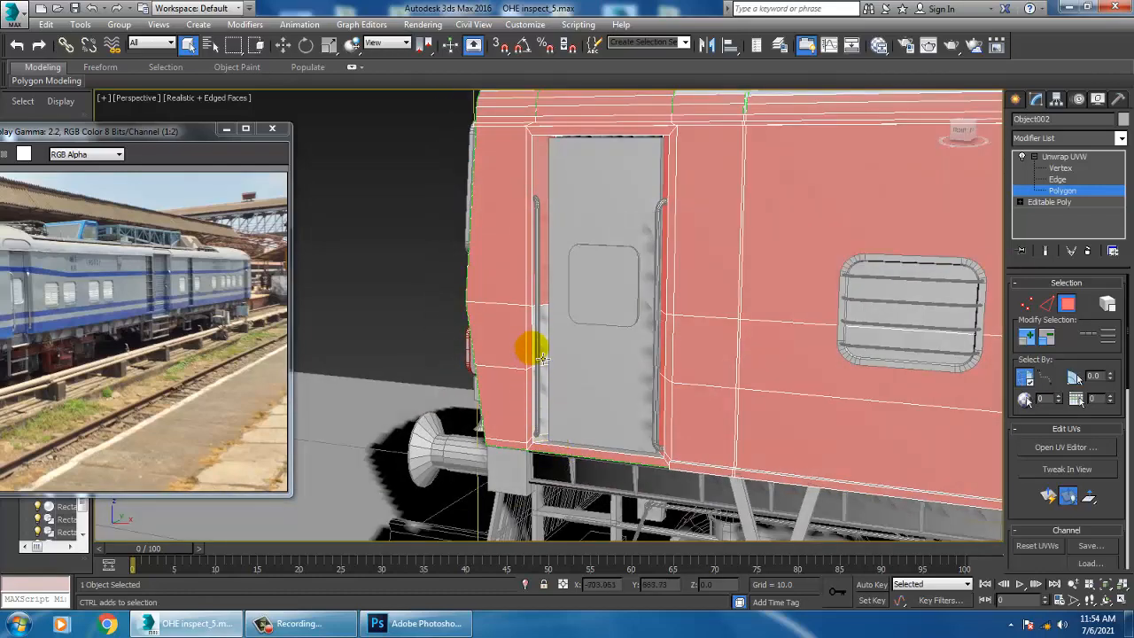
pyautogui.keyDown('alt'); pyautogui.moveTo(583, 420); pyautogui.dragTo(701, 375, button='middle'); pyautogui.keyUp('alt')
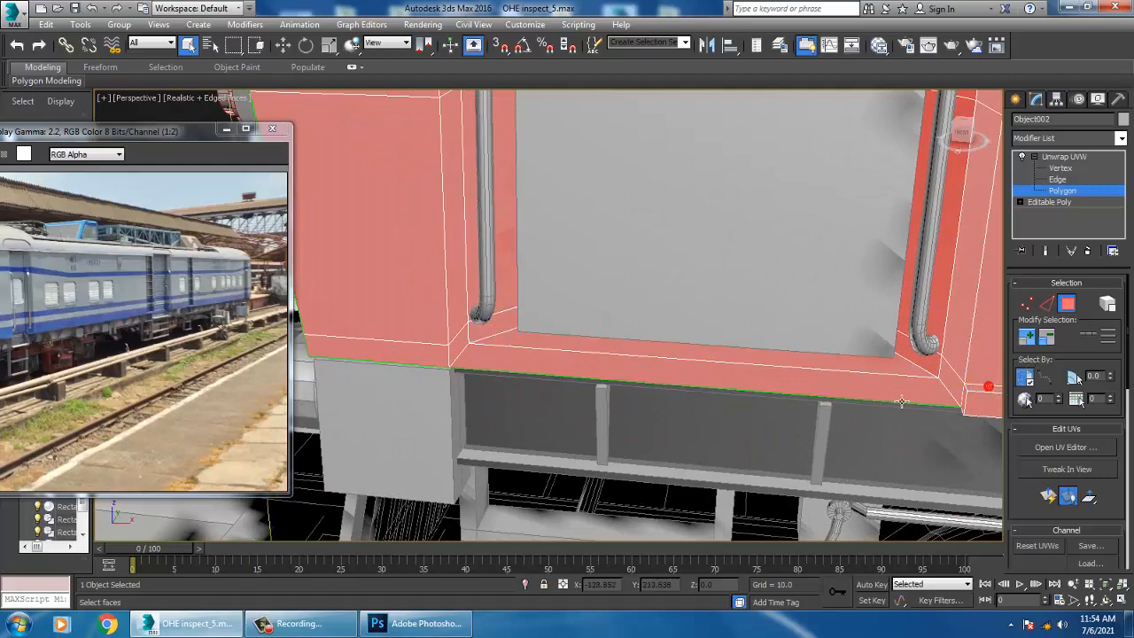
# Step: Add the missing ledge polygons under the roof curve near the cab door to the side wall selection
pyautogui.moveTo(901, 402); pyautogui.dragTo(549, 246, button='middle')
pyautogui.scroll(-2, 635, 256)
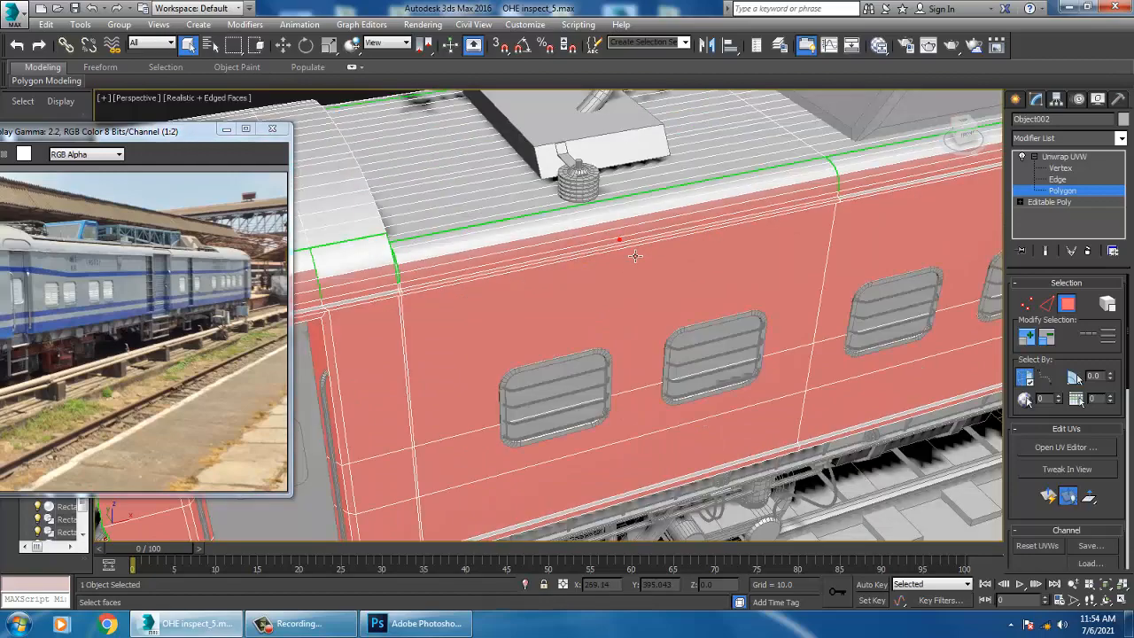
pyautogui.scroll(3, 635, 256)
pyautogui.keyDown('alt'); pyautogui.moveTo(739, 228); pyautogui.dragTo(643, 261, button='middle'); pyautogui.keyUp('alt')
pyautogui.scroll(-5, 806, 271)
pyautogui.scroll(-2, 675, 416)
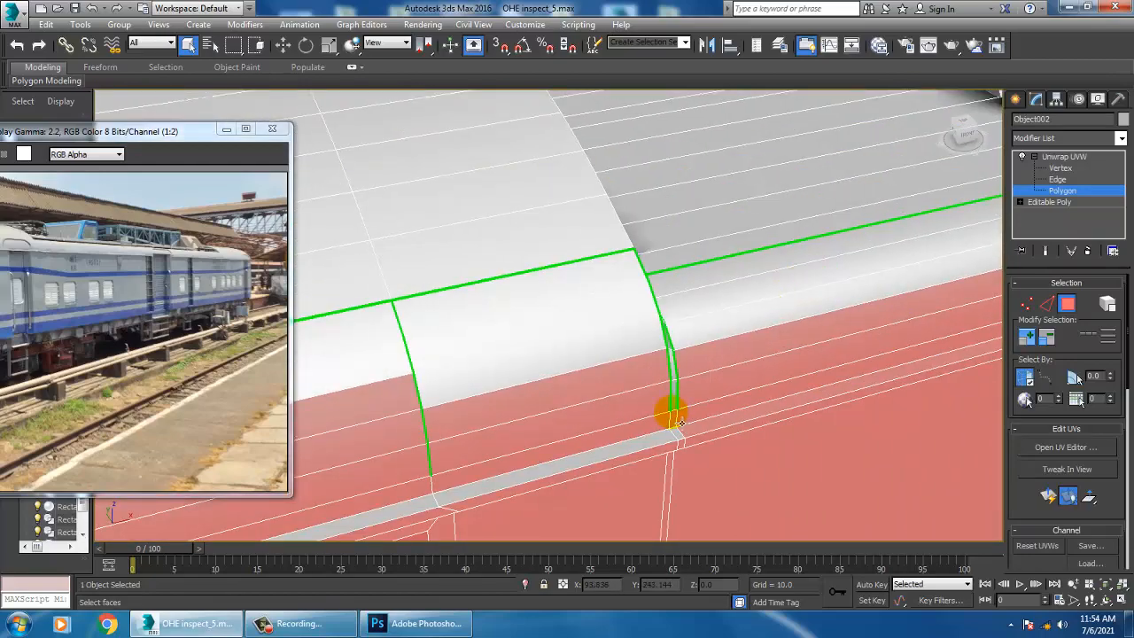
pyautogui.moveTo(539, 451); pyautogui.dragTo(588, 431, button='middle')
pyautogui.scroll(-2, 591, 423)
pyautogui.scroll(-2, 591, 423)
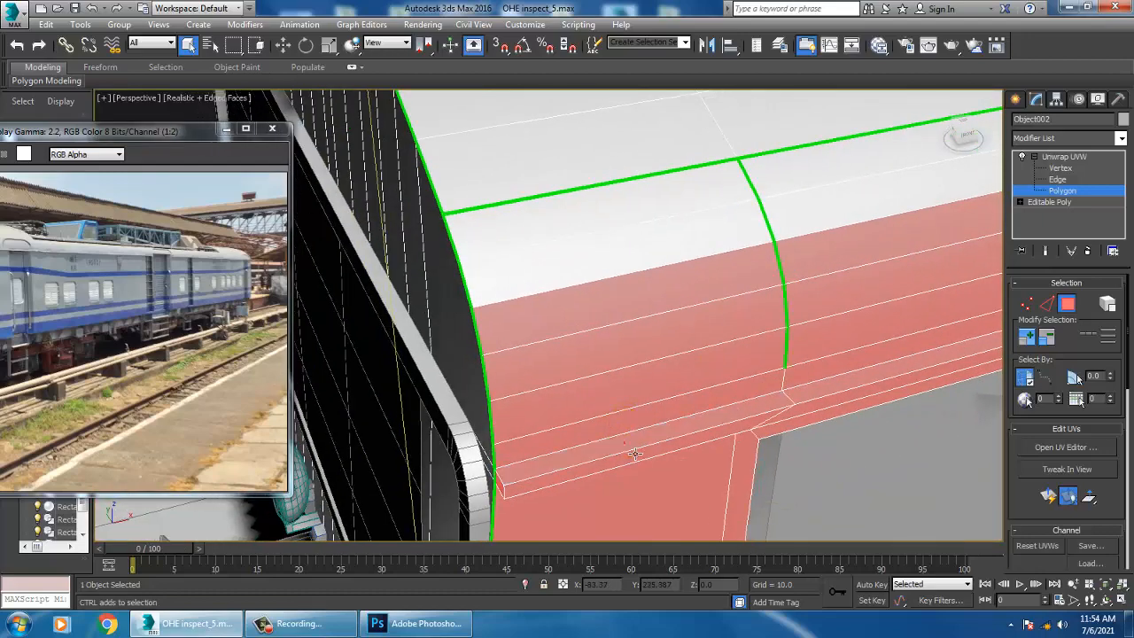
pyautogui.scroll(-5, 632, 455)
pyautogui.scroll(1, 716, 386)
pyautogui.scroll(2, 716, 386)
pyautogui.scroll(3, 544, 380)
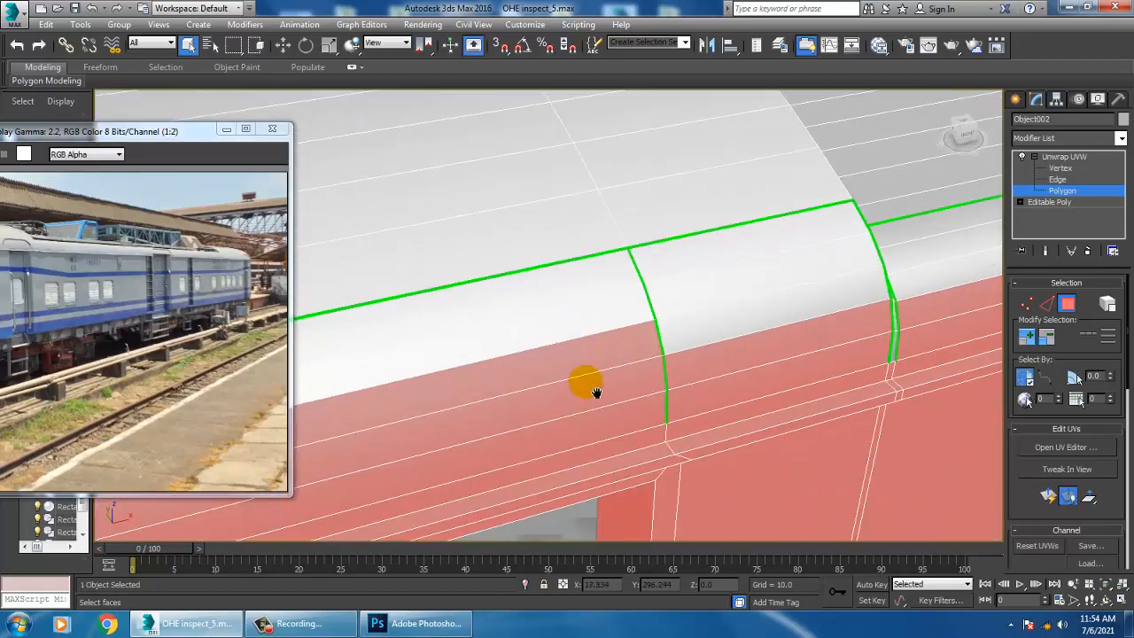
# Step: Deselect the extra polygons along the upper roof curve that rise above the side wall selection's top row
pyautogui.keyDown('alt'); pyautogui.click(620, 346); pyautogui.keyUp('alt')
pyautogui.moveTo(621, 346); pyautogui.dragTo(640, 347, button='middle')
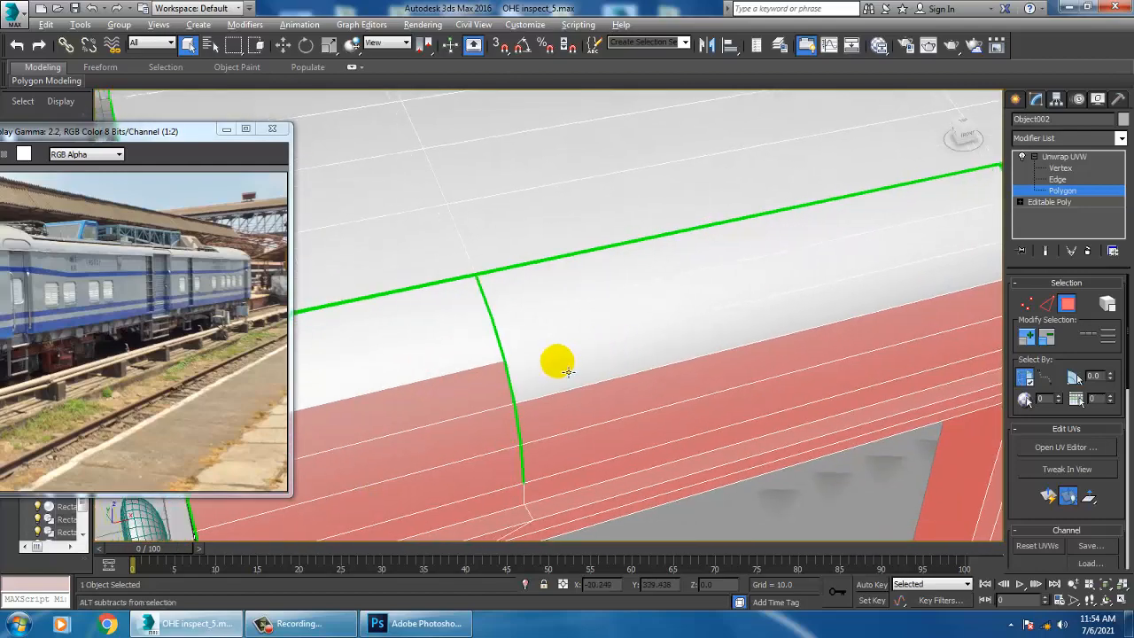
pyautogui.keyDown('alt'); pyautogui.click(481, 381); pyautogui.keyUp('alt')
pyautogui.scroll(-4, 512, 390)
pyautogui.scroll(2, 801, 324)
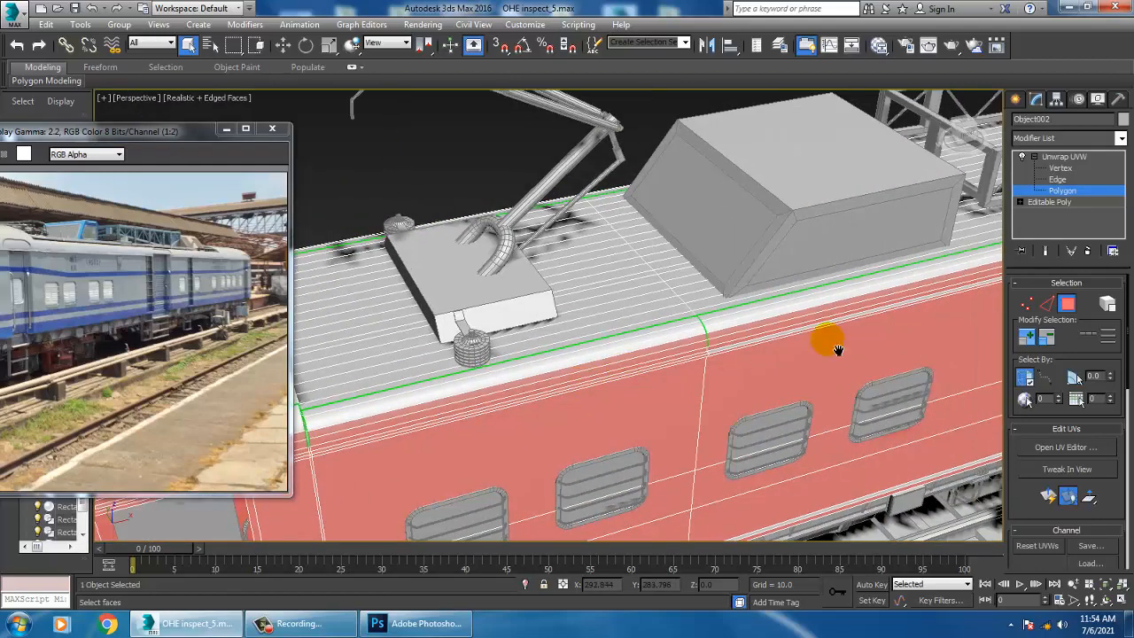
pyautogui.moveTo(884, 330); pyautogui.dragTo(631, 350, button='middle')
pyautogui.scroll(5, 618, 350)
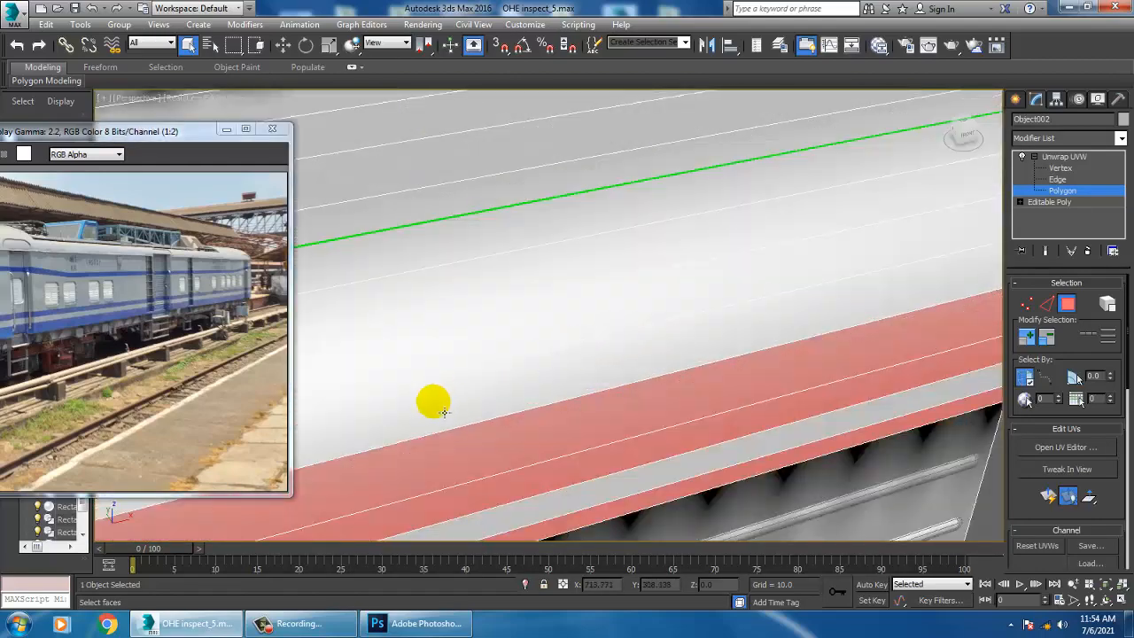
pyautogui.moveTo(444, 411); pyautogui.dragTo(797, 332, button='middle')
pyautogui.moveTo(410, 412); pyautogui.dragTo(625, 368, button='middle')
pyautogui.keyDown('alt'); pyautogui.click(626, 368); pyautogui.keyUp('alt')
pyautogui.scroll(-4, 665, 376)
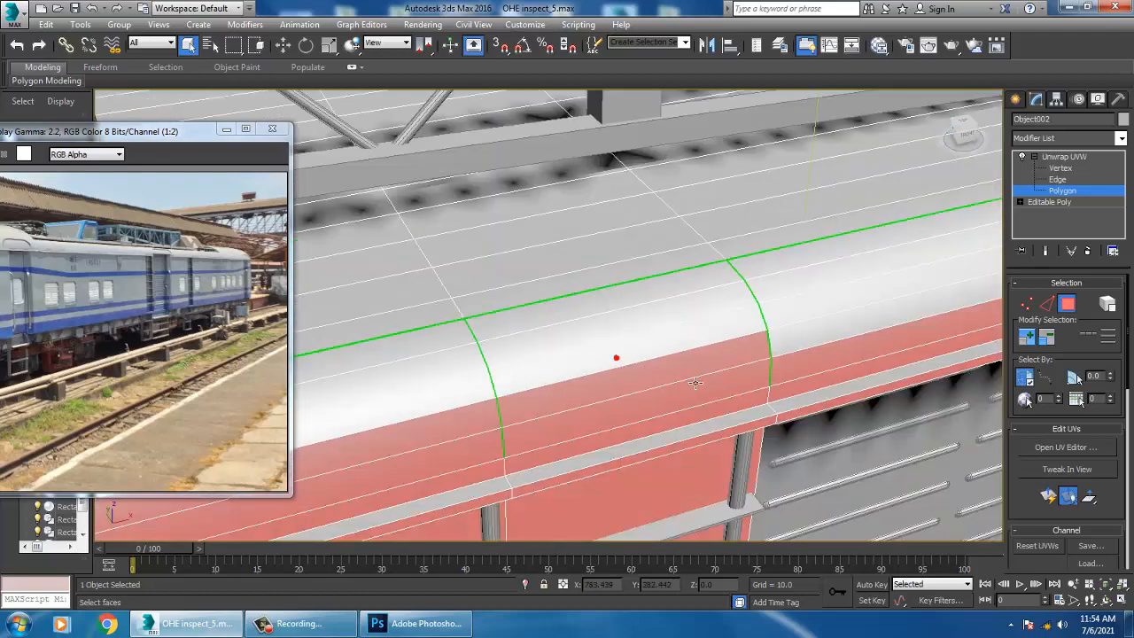
# Step: Add the missing ledge polygons under the roof curve above the ladder and the louvred bay to the side wall selection
pyautogui.moveTo(696, 382); pyautogui.dragTo(652, 375, button='middle')
pyautogui.keyDown('ctrl'); pyautogui.click(791, 338); pyautogui.keyUp('ctrl')
pyautogui.keyDown('ctrl'); pyautogui.click(802, 390); pyautogui.keyUp('ctrl')
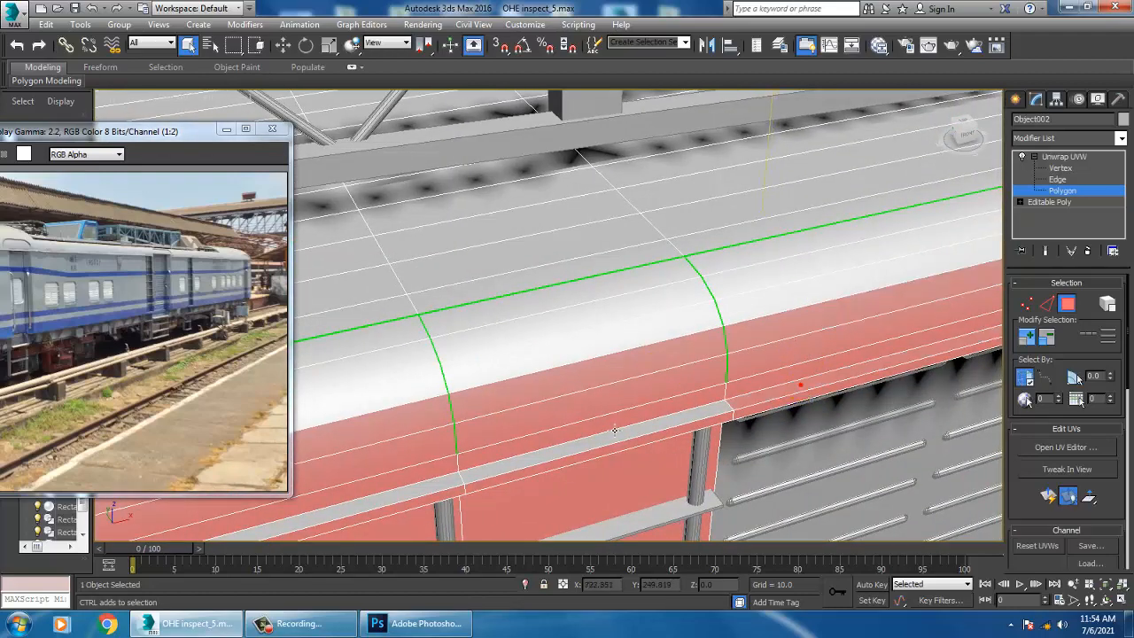
pyautogui.keyDown('ctrl'); pyautogui.click(624, 444); pyautogui.keyUp('ctrl')
pyautogui.keyDown('ctrl'); pyautogui.click(446, 496); pyautogui.keyUp('ctrl')
# Step: Add the recessed louvre panel's polygons and the inner side faces of its recess to the side wall selection
pyautogui.scroll(-4, 502, 485)
pyautogui.moveTo(547, 473); pyautogui.dragTo(742, 352, button='middle')
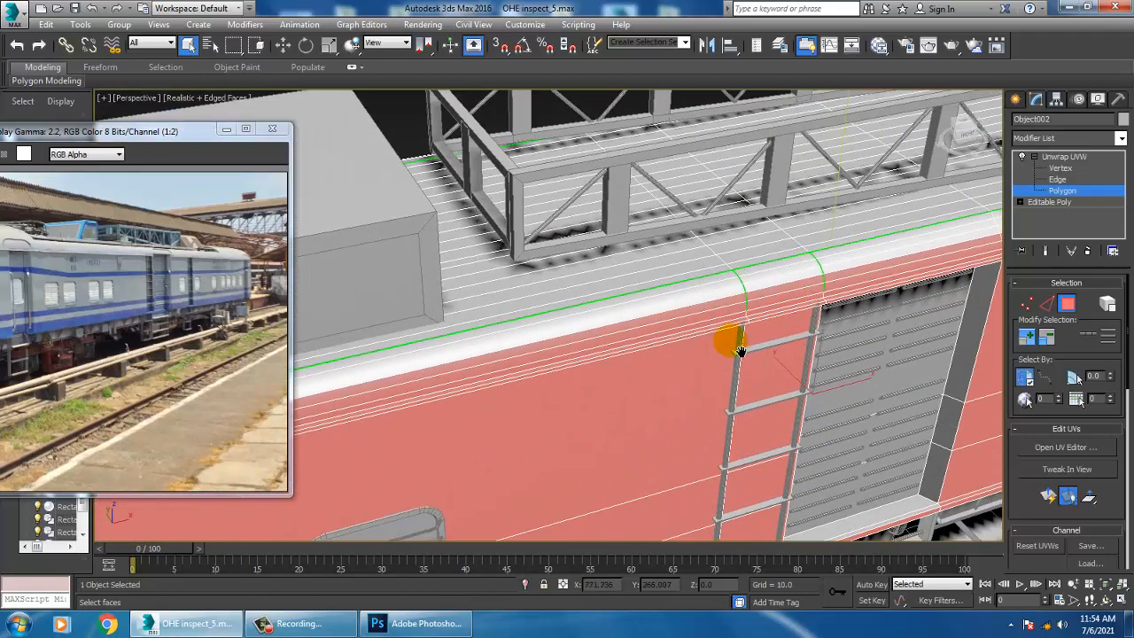
pyautogui.keyDown('ctrl'); pyautogui.click(872, 391); pyautogui.keyUp('ctrl')
pyautogui.keyDown('ctrl'); pyautogui.click(970, 354); pyautogui.keyUp('ctrl')
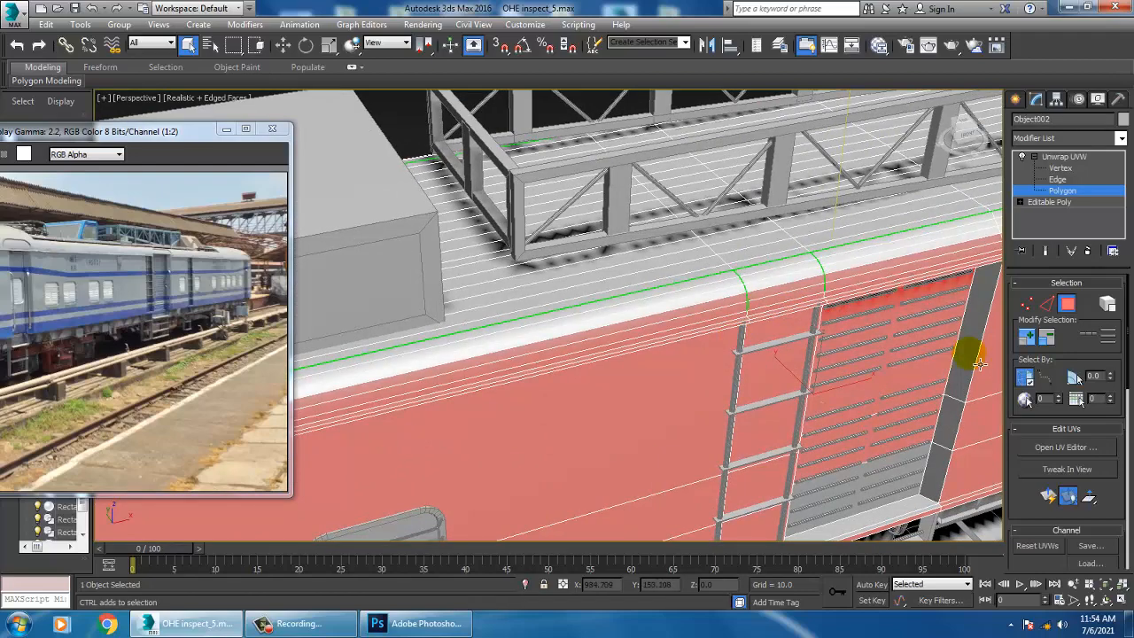
pyautogui.keyDown('ctrl'); pyautogui.click(886, 491); pyautogui.keyUp('ctrl')
pyautogui.keyDown('alt'); pyautogui.moveTo(876, 481); pyautogui.dragTo(769, 446, button='middle'); pyautogui.keyUp('alt')
pyautogui.keyDown('ctrl'); pyautogui.click(781, 357); pyautogui.keyUp('ctrl')
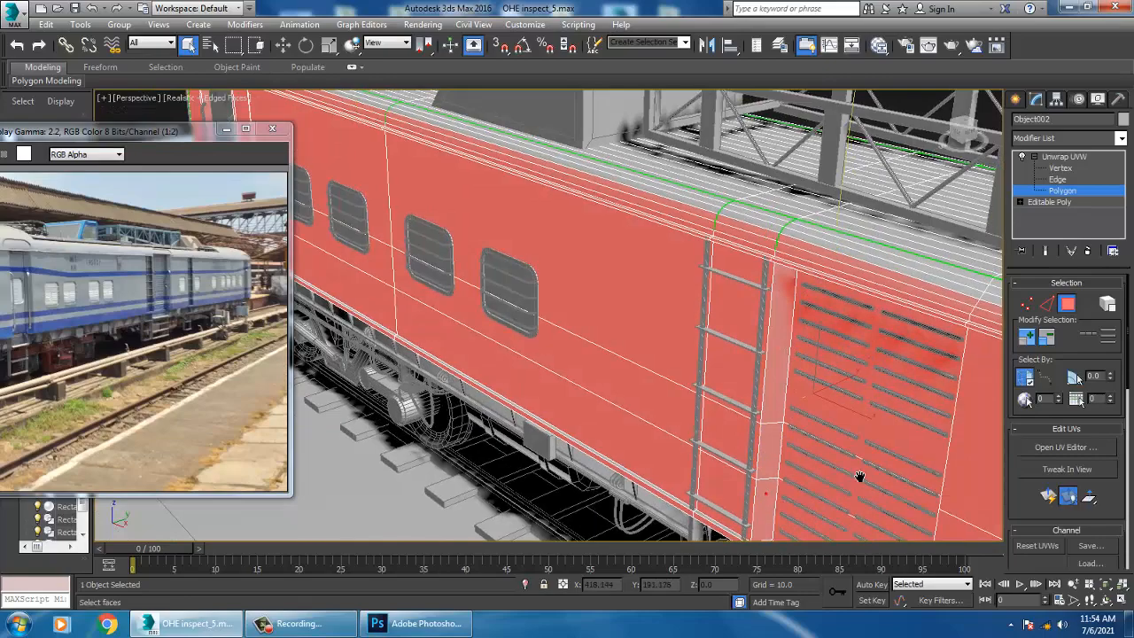
# Step: Add the missing sill polygons at the foot of the louvred recess and below the ladder to the side wall selection
pyautogui.keyDown('alt'); pyautogui.moveTo(861, 474); pyautogui.dragTo(767, 469, button='middle'); pyautogui.keyUp('alt')
pyautogui.moveTo(777, 417)
pyautogui.keyDown('alt'); pyautogui.mouseDown(button='middle')
pyautogui.moveTo(853, 405)
pyautogui.moveTo(765, 417)
pyautogui.mouseUp(button='middle'); pyautogui.keyUp('alt')
pyautogui.scroll(4, 765, 417)
pyautogui.keyDown('ctrl'); pyautogui.click(751, 432); pyautogui.keyUp('ctrl')
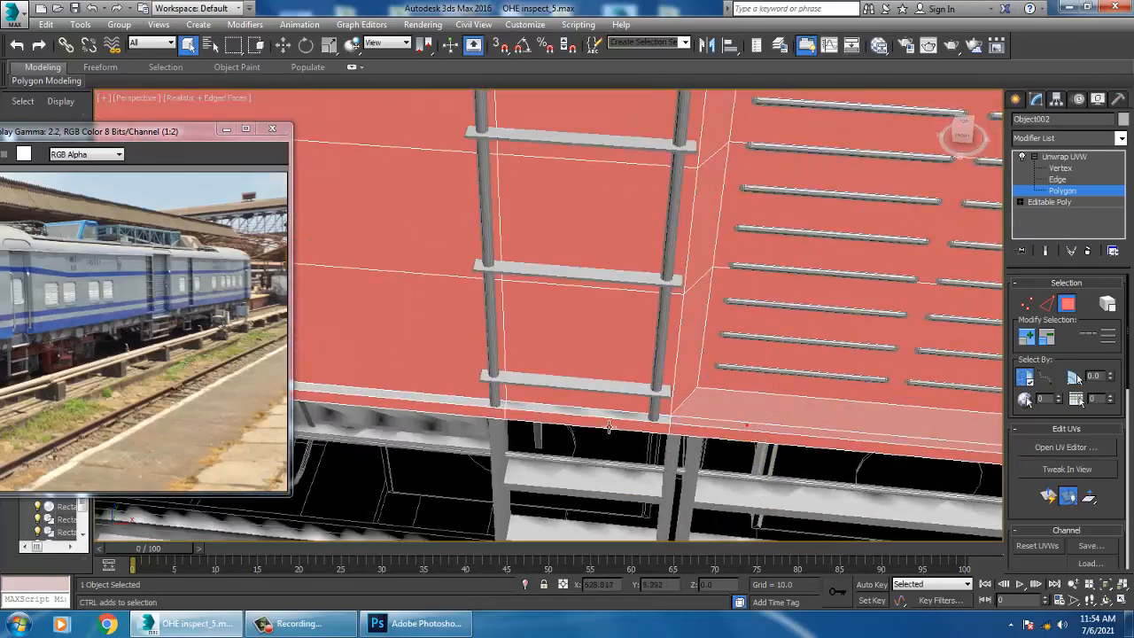
pyautogui.keyDown('alt'); pyautogui.moveTo(602, 417); pyautogui.dragTo(746, 365, button='middle'); pyautogui.keyUp('alt')
pyautogui.keyDown('ctrl'); pyautogui.click(684, 377); pyautogui.keyUp('ctrl')
# Step: Inspect the side wall's lower edge from the ladder to the cab door for unselected polygons
pyautogui.scroll(-4, 817, 393)
pyautogui.scroll(4, 561, 352)
pyautogui.moveTo(439, 362); pyautogui.dragTo(779, 362, button='middle')
pyautogui.moveTo(476, 352); pyautogui.dragTo(809, 347, button='middle')
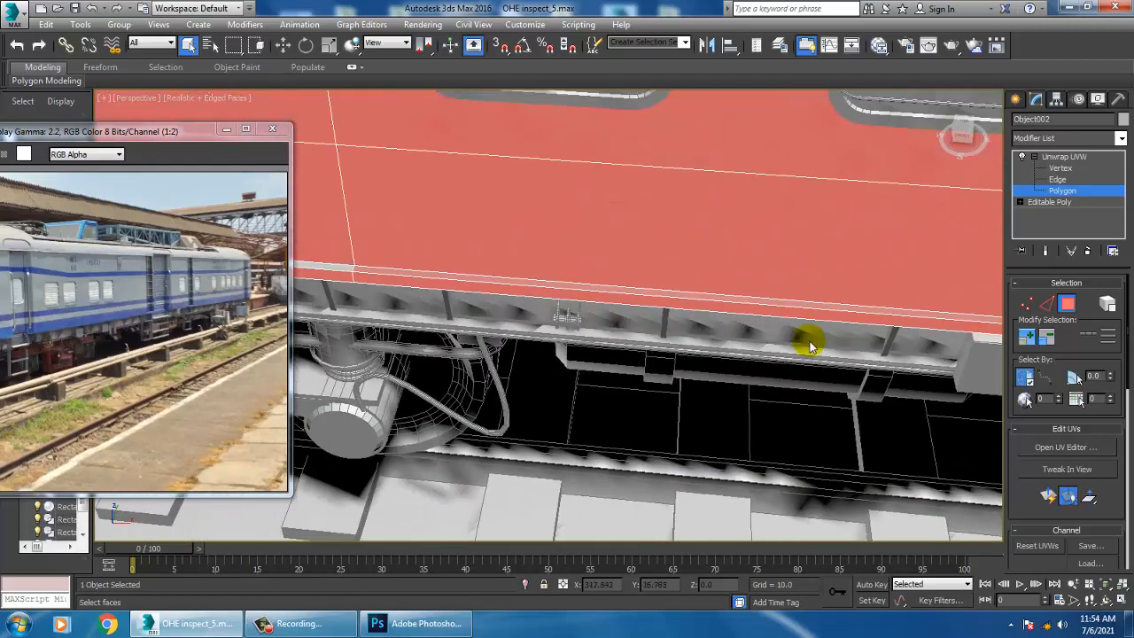
pyautogui.moveTo(405, 281); pyautogui.dragTo(608, 329, button='middle')
pyautogui.scroll(-4, 595, 306)
pyautogui.scroll(4, 608, 328)
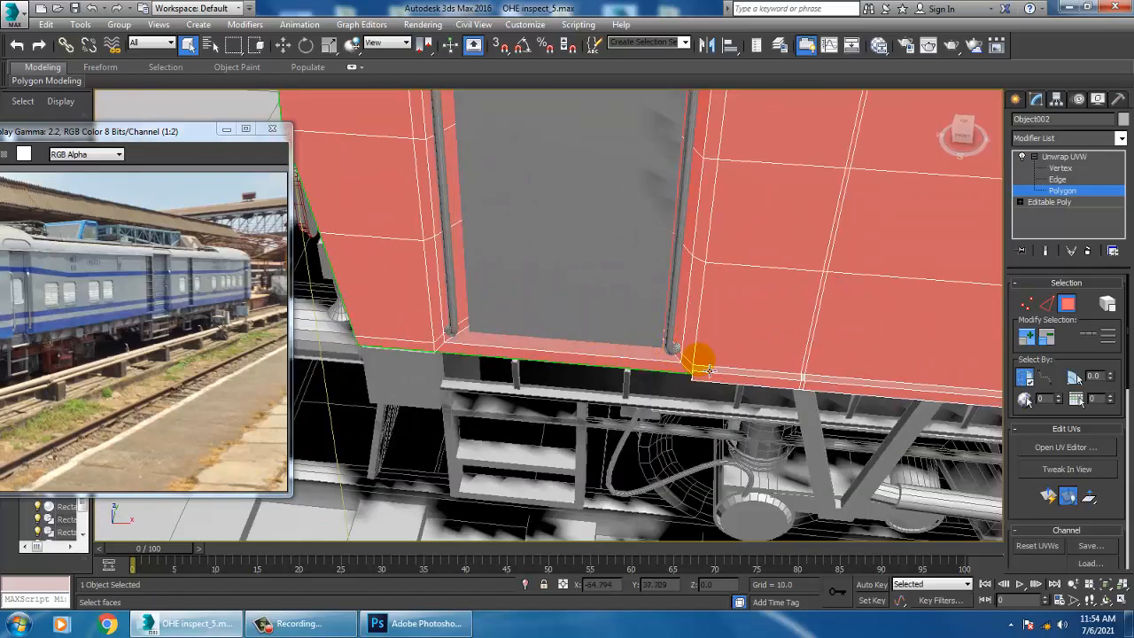
pyautogui.scroll(-5, 709, 370)
# Step: Deselect the extra top-row roof curve polygons above the windows and cab door, up to the body's far end
pyautogui.moveTo(885, 358); pyautogui.dragTo(355, 350, button='middle')
pyautogui.scroll(2, 773, 342)
pyautogui.scroll(3, 572, 329)
pyautogui.keyDown('alt'); pyautogui.click(534, 304); pyautogui.keyUp('alt')
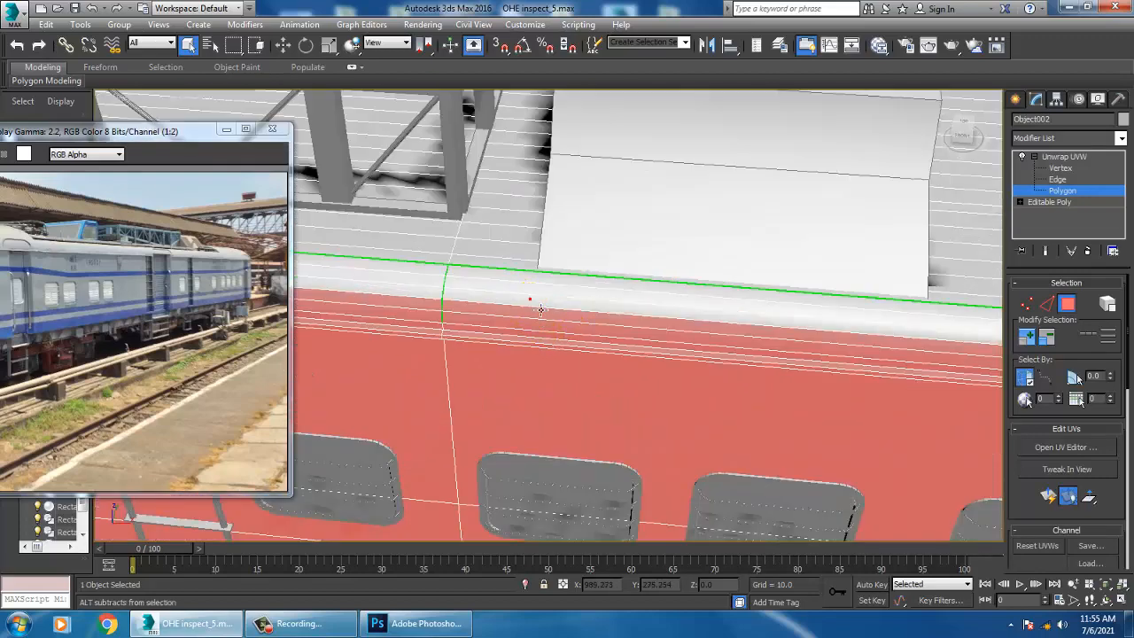
pyautogui.moveTo(839, 379); pyautogui.dragTo(425, 364, button='middle')
pyautogui.keyDown('alt'); pyautogui.click(669, 316); pyautogui.keyUp('alt')
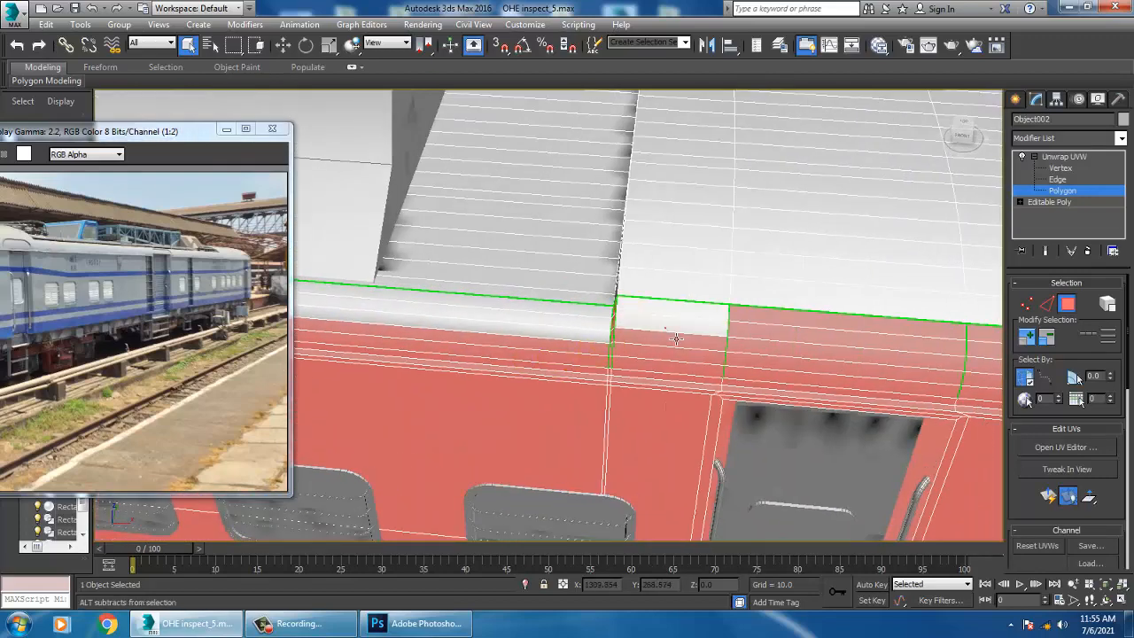
pyautogui.keyDown('alt'); pyautogui.click(758, 336); pyautogui.keyUp('alt')
pyautogui.keyDown('alt'); pyautogui.click(764, 344); pyautogui.keyUp('alt')
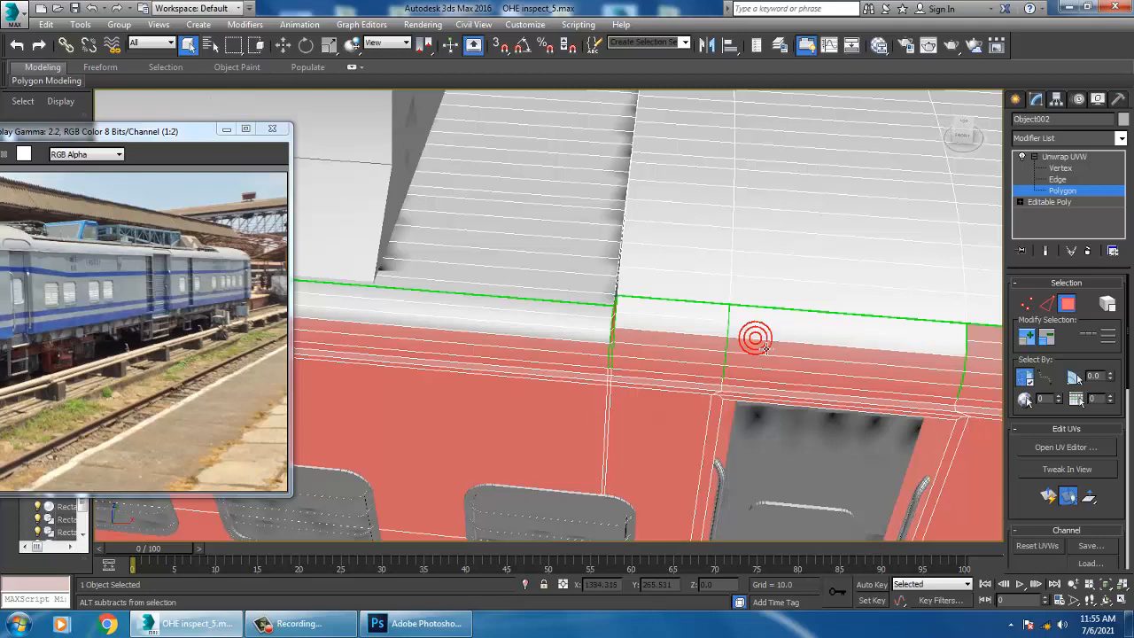
pyautogui.keyDown('alt'); pyautogui.click(758, 365); pyautogui.keyUp('alt')
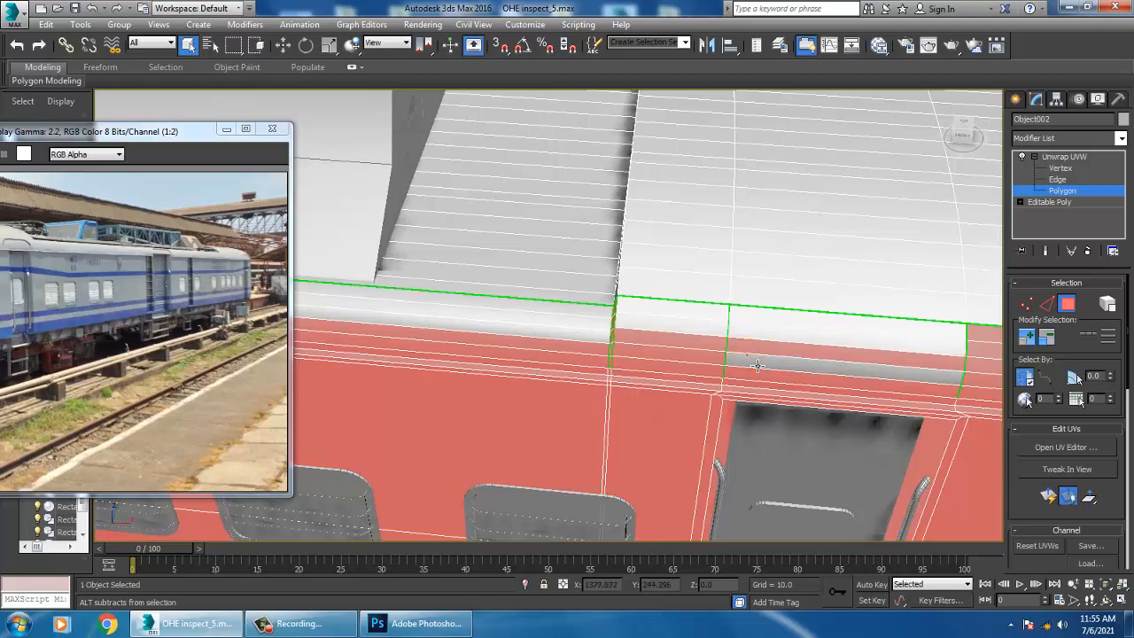
pyautogui.keyDown('alt'); pyautogui.click(688, 351); pyautogui.keyUp('alt')
pyautogui.keyDown('alt'); pyautogui.click(780, 355); pyautogui.keyUp('alt')
pyautogui.keyDown('alt'); pyautogui.moveTo(780, 354); pyautogui.dragTo(759, 443, button='middle'); pyautogui.keyUp('alt')
pyautogui.scroll(3, 759, 278)
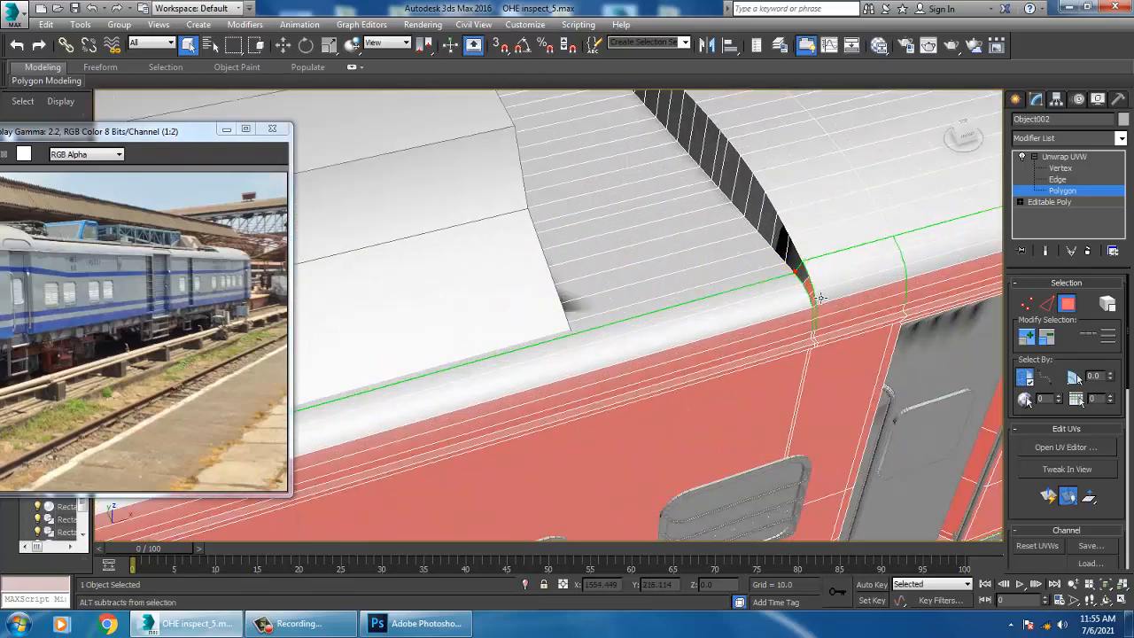
pyautogui.moveTo(854, 316); pyautogui.dragTo(590, 383, button='middle')
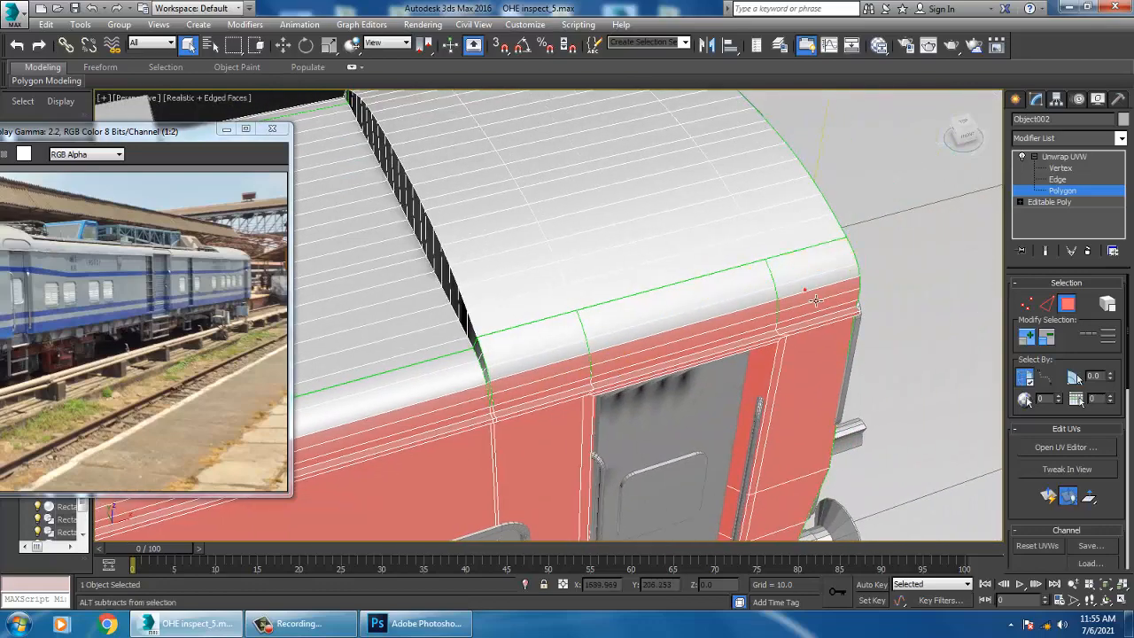
# Step: Inspect the side wall selection around the windows, cab doors, roof edge and lower sill along the whole body
pyautogui.keyDown('alt'); pyautogui.moveTo(816, 301); pyautogui.dragTo(704, 369, button='middle'); pyautogui.keyUp('alt')
pyautogui.scroll(6, 778, 387)
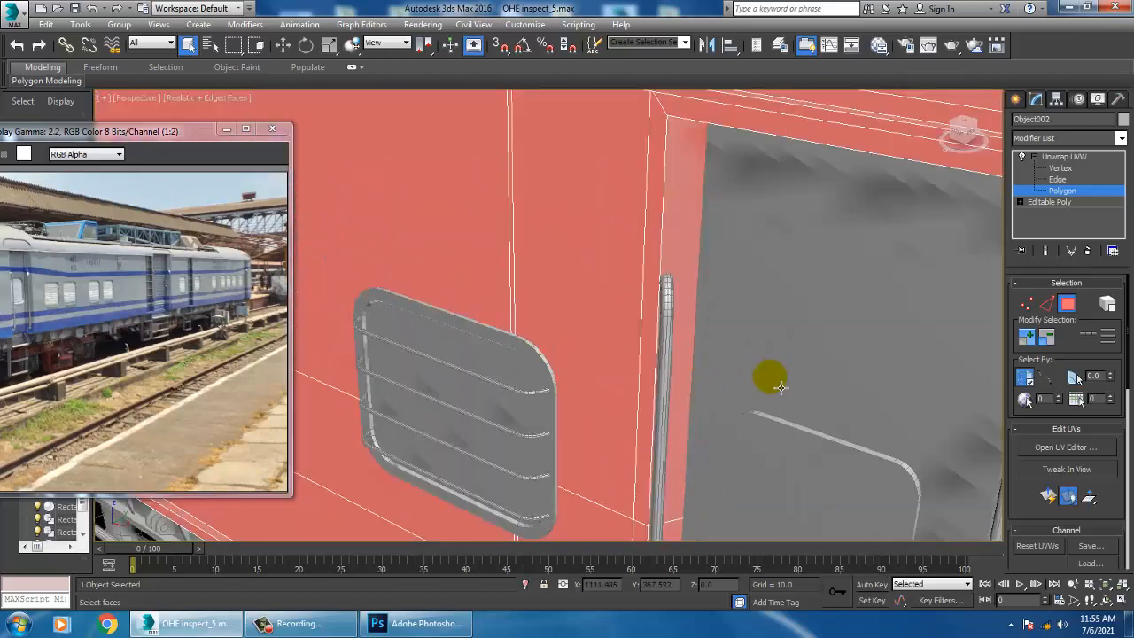
pyautogui.scroll(-6, 842, 355)
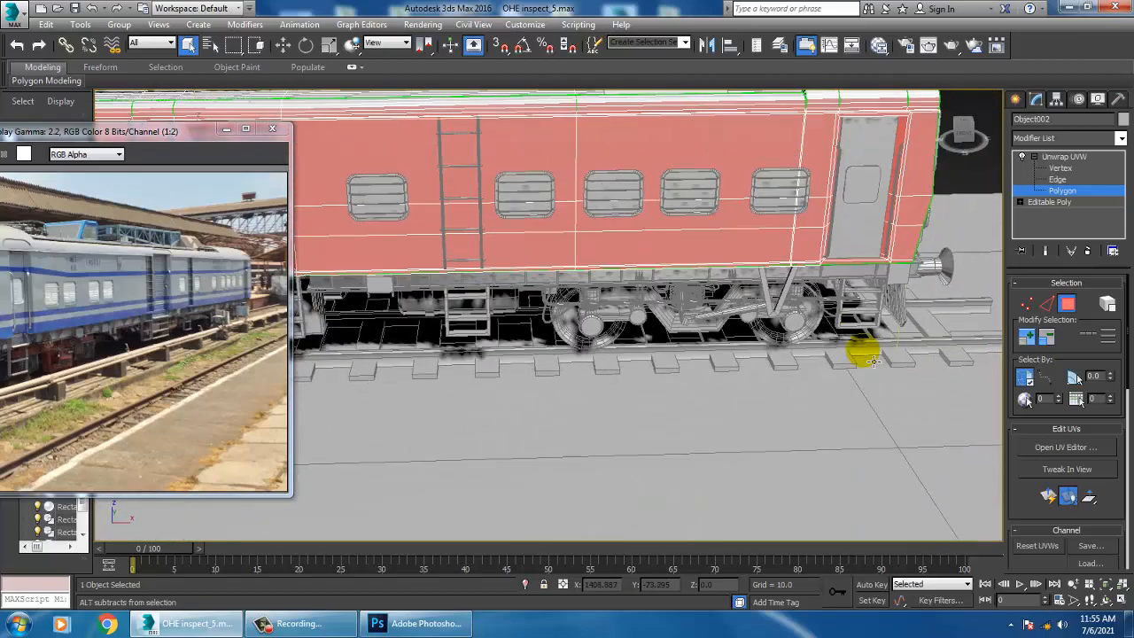
pyautogui.press('F3')
pyautogui.moveTo(863, 349)
pyautogui.keyDown('alt'); pyautogui.mouseDown(button='middle')
pyautogui.moveTo(1025, 329)
pyautogui.moveTo(460, 337)
pyautogui.moveTo(518, 319)
pyautogui.moveTo(412, 251)
pyautogui.moveTo(562, 265)
pyautogui.moveTo(514, 322)
pyautogui.moveTo(542, 328)
pyautogui.mouseUp(button='middle'); pyautogui.keyUp('alt')
pyautogui.press('F3')
pyautogui.scroll(5, 542, 328)
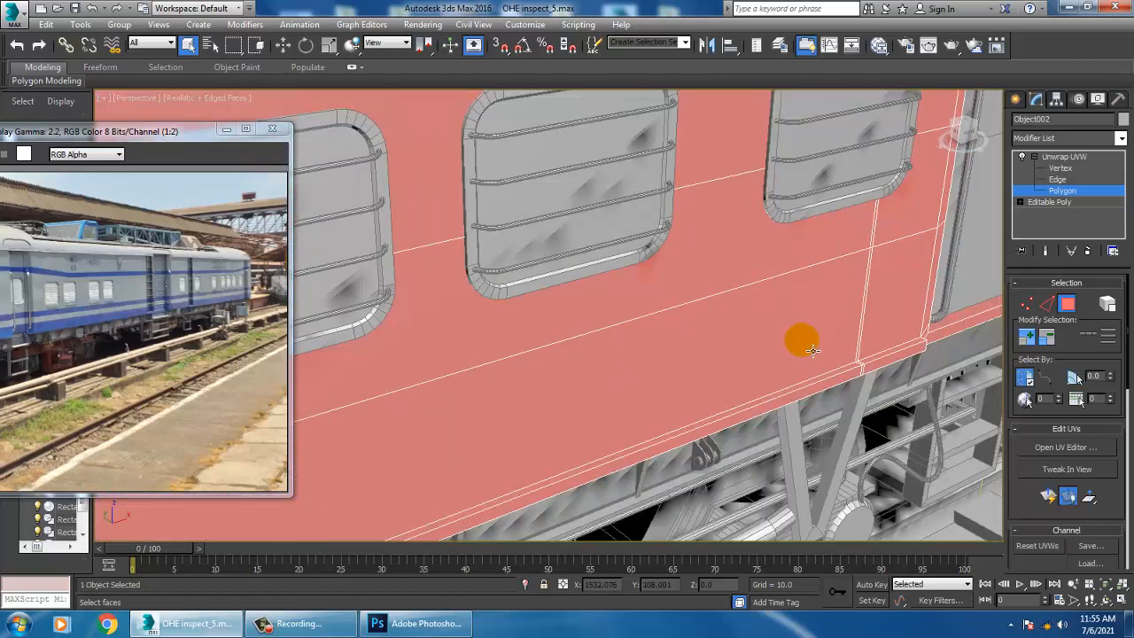
pyautogui.moveTo(813, 350)
pyautogui.keyDown('alt'); pyautogui.mouseDown(button='middle')
pyautogui.moveTo(879, 359)
pyautogui.moveTo(775, 372)
pyautogui.moveTo(717, 337)
pyautogui.moveTo(753, 356)
pyautogui.mouseUp(button='middle'); pyautogui.keyUp('alt')
pyautogui.scroll(-5, 878, 360)
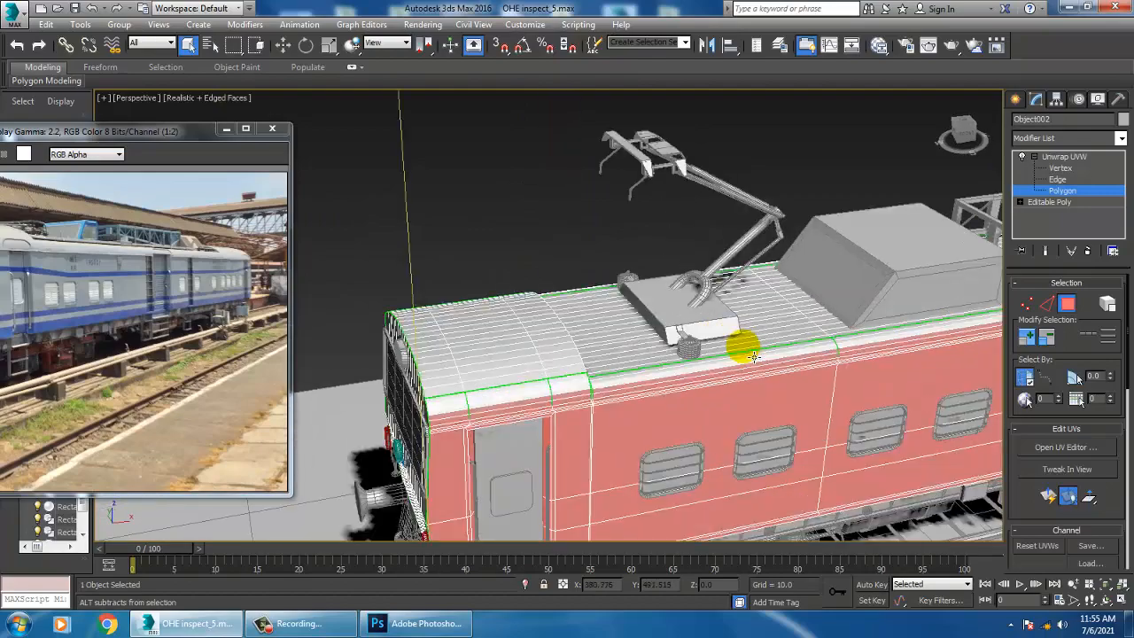
pyautogui.scroll(6, 883, 364)
pyautogui.scroll(-5, 843, 342)
pyautogui.moveTo(843, 342); pyautogui.dragTo(399, 390, button='middle')
pyautogui.moveTo(812, 319); pyautogui.dragTo(587, 380, button='middle')
pyautogui.scroll(3, 596, 379)
pyautogui.scroll(4, 789, 355)
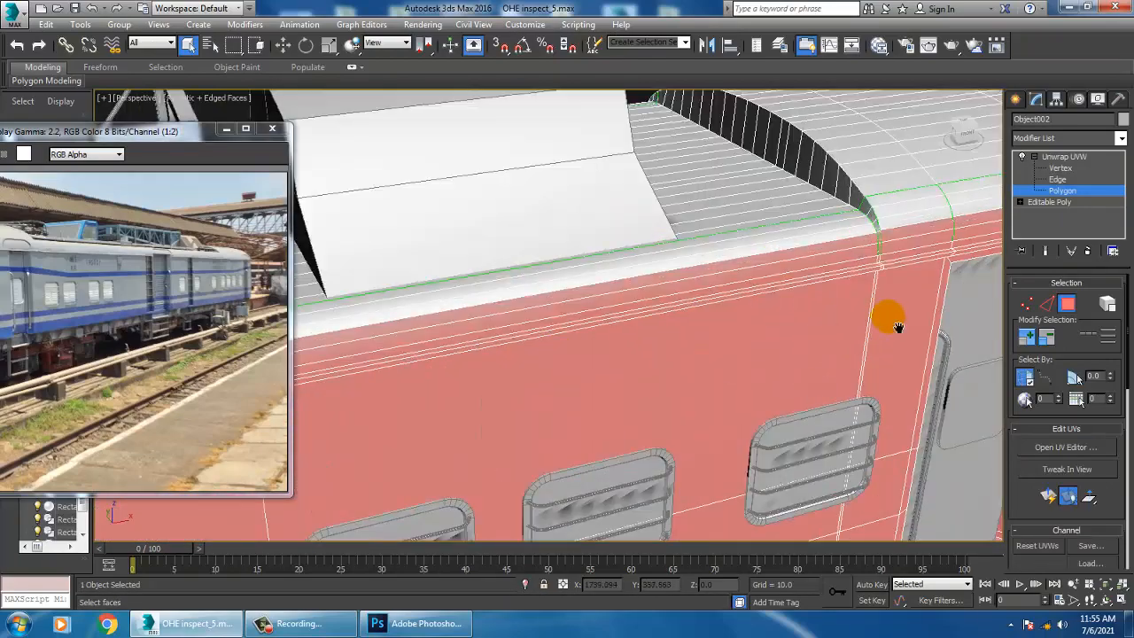
pyautogui.moveTo(899, 328); pyautogui.dragTo(669, 296, button='middle')
pyautogui.scroll(-4, 669, 296)
pyautogui.keyDown('alt'); pyautogui.moveTo(676, 387); pyautogui.dragTo(658, 296, button='middle'); pyautogui.keyUp('alt')
pyautogui.keyDown('alt'); pyautogui.moveTo(526, 243); pyautogui.dragTo(798, 385, button='middle'); pyautogui.keyUp('alt')
pyautogui.scroll(-5, 595, 355)
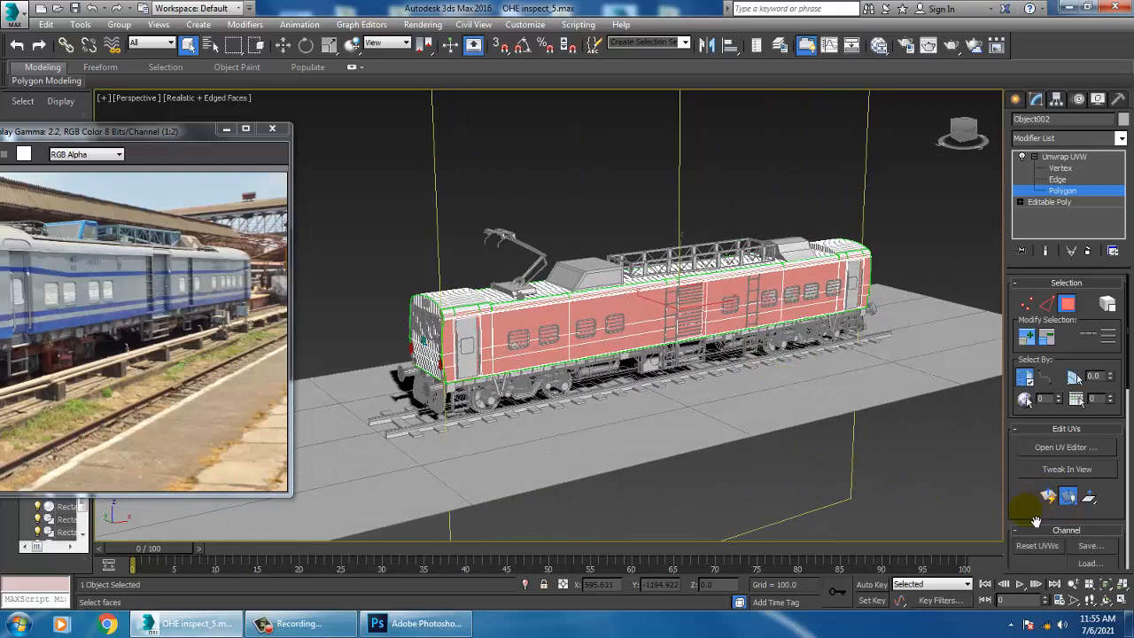
# Step: Apply a planar projection to the selected side wall polygons and align it to the Y axis
pyautogui.moveTo(1036, 520); pyautogui.dragTo(1022, 194)
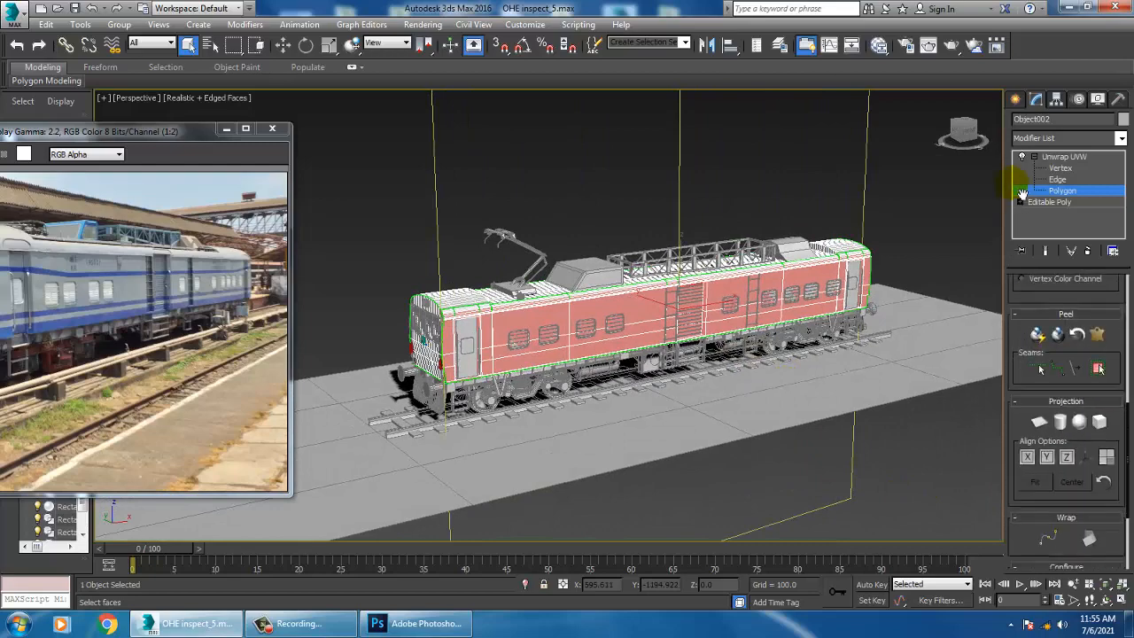
pyautogui.click(1040, 423)
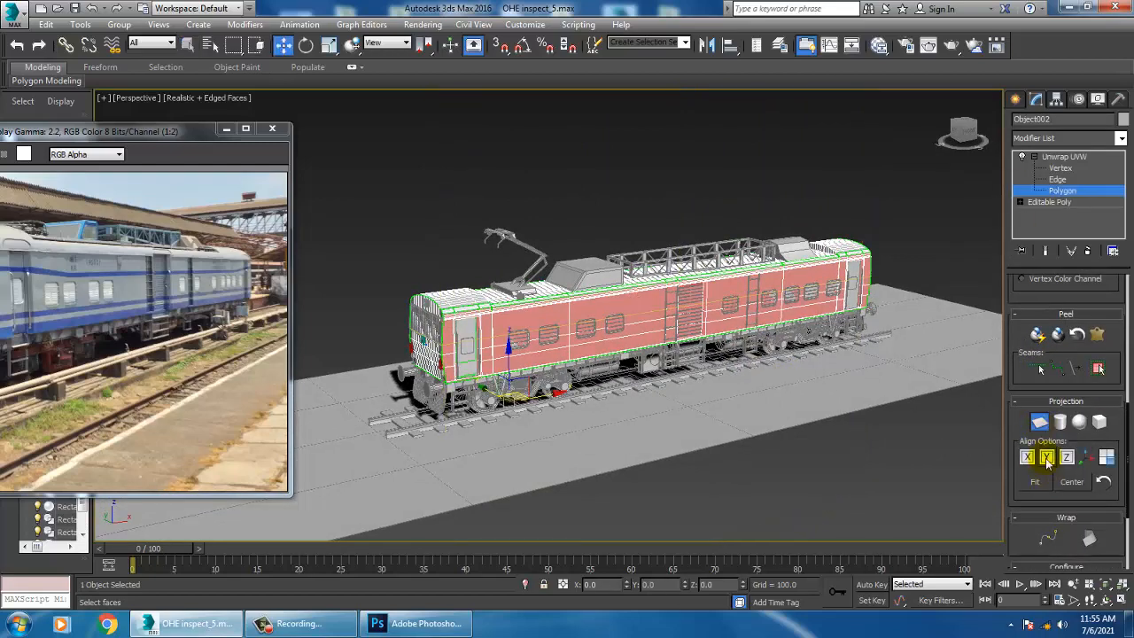
pyautogui.click(1047, 457)
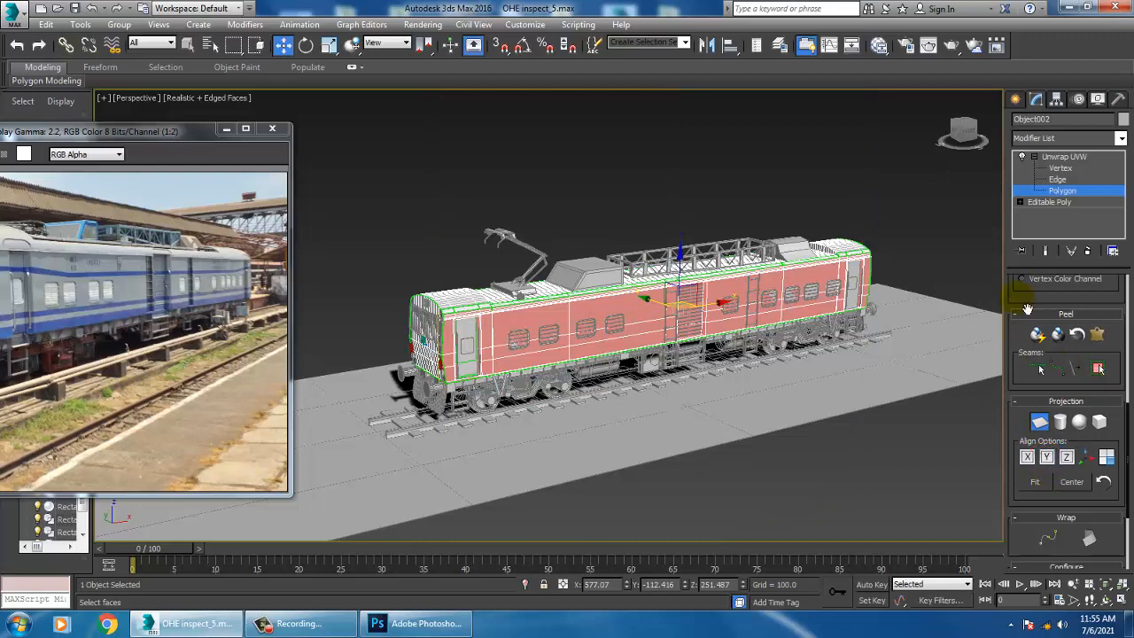
# Step: Open the UV editor, maximize it, and move the side wall shell out of the checker tile into empty space
pyautogui.moveTo(1028, 308); pyautogui.dragTo(1047, 624)
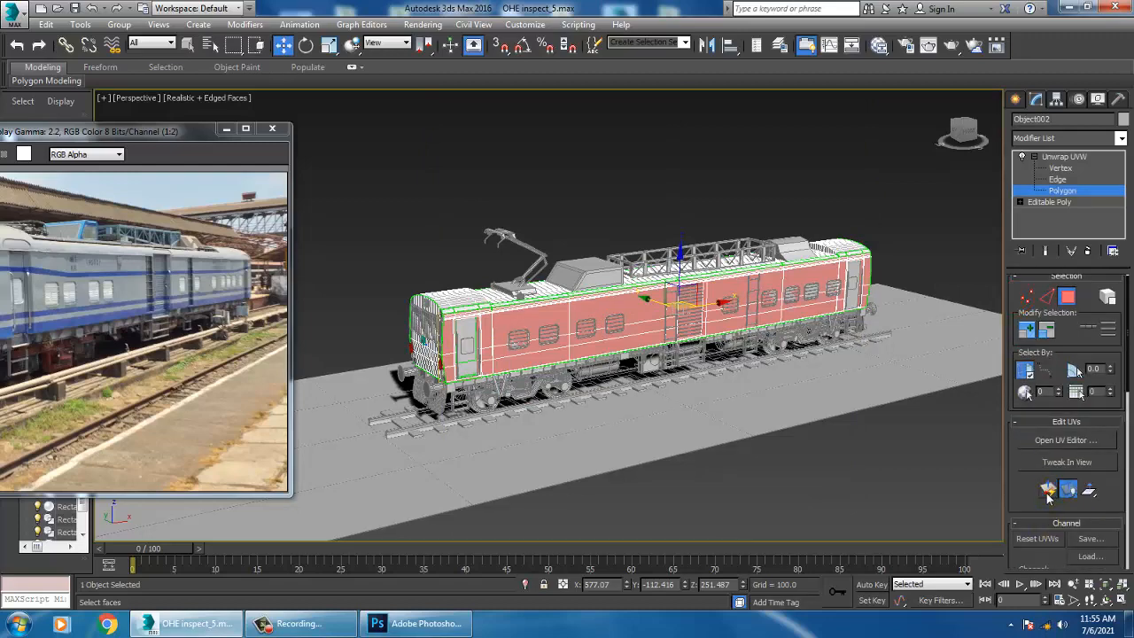
pyautogui.click(1081, 439)
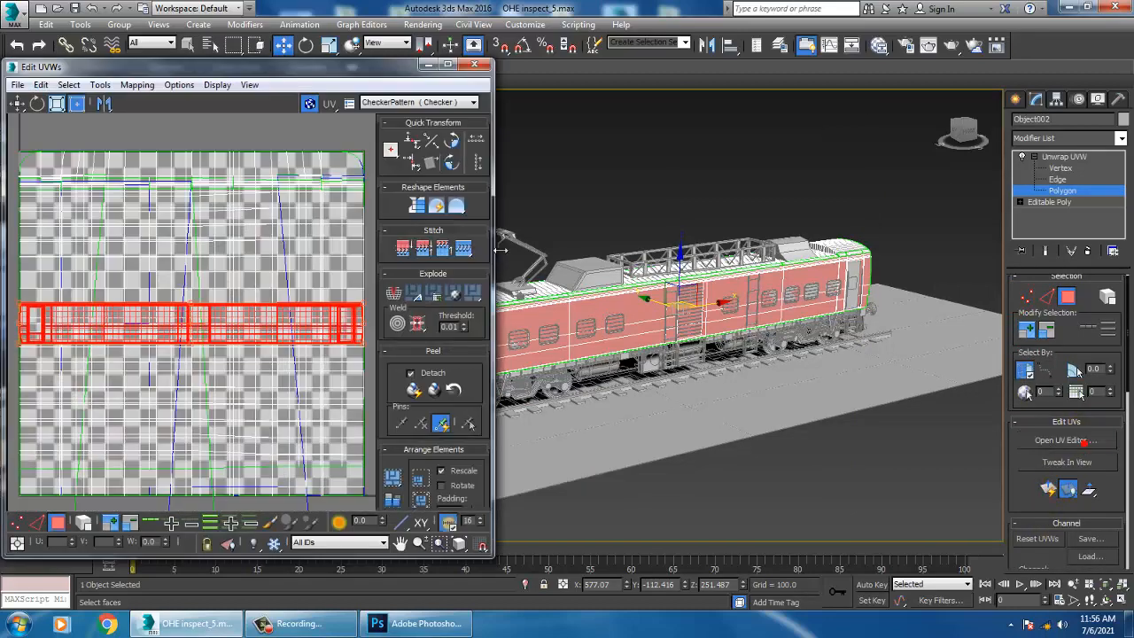
pyautogui.click(450, 67)
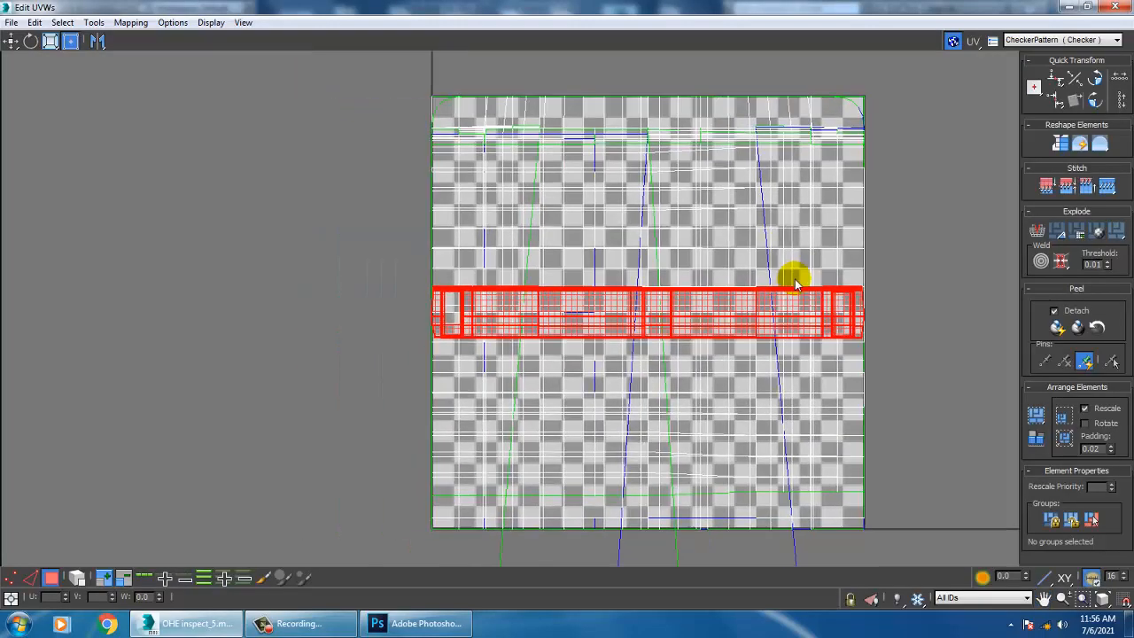
pyautogui.moveTo(732, 327); pyautogui.dragTo(104, 303)
pyautogui.moveTo(248, 299); pyautogui.dragTo(680, 279, button='middle')
pyautogui.scroll(1, 466, 281)
pyautogui.moveTo(401, 284); pyautogui.dragTo(475, 298, button='middle')
pyautogui.scroll(1, 475, 297)
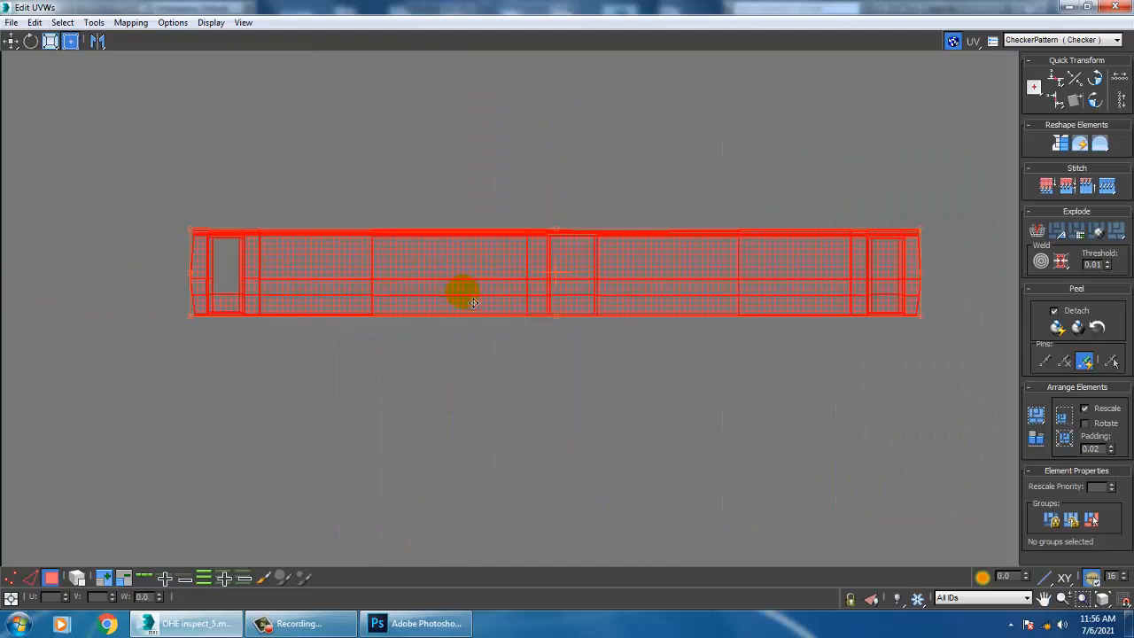
# Step: Try relaxing the side wall UV shell by edge angles
pyautogui.click(93, 22)
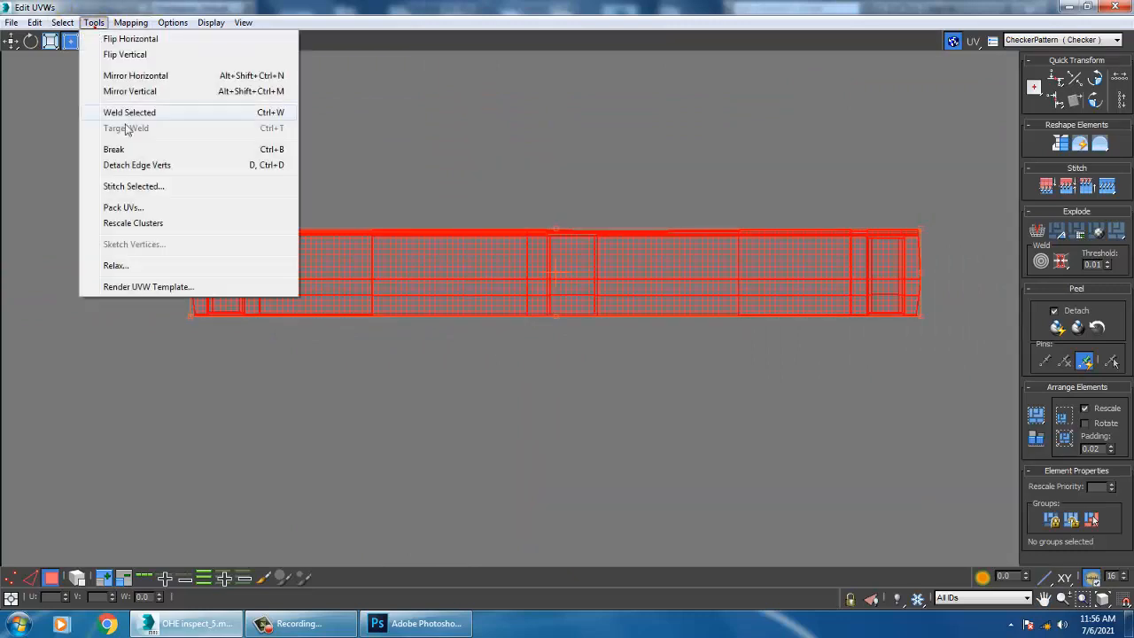
pyautogui.click(115, 266)
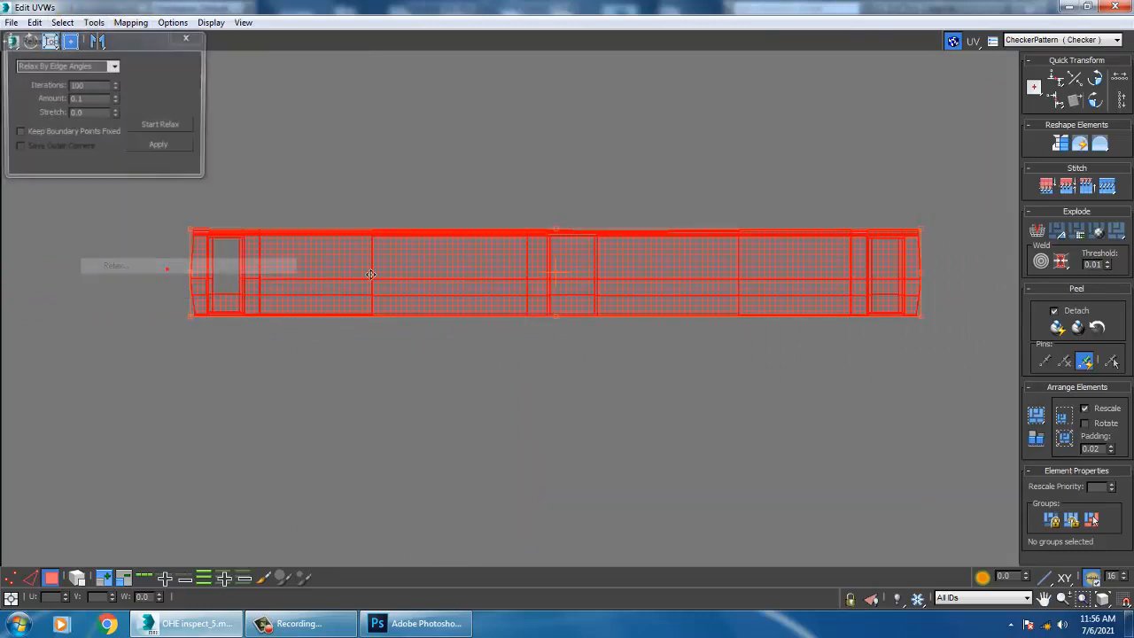
pyautogui.click(156, 126)
pyautogui.click(156, 126)
pyautogui.hotkey('ctrl', 'z')
# Step: Try relaxing the side wall UV shell by polygon angles
pyautogui.click(114, 66)
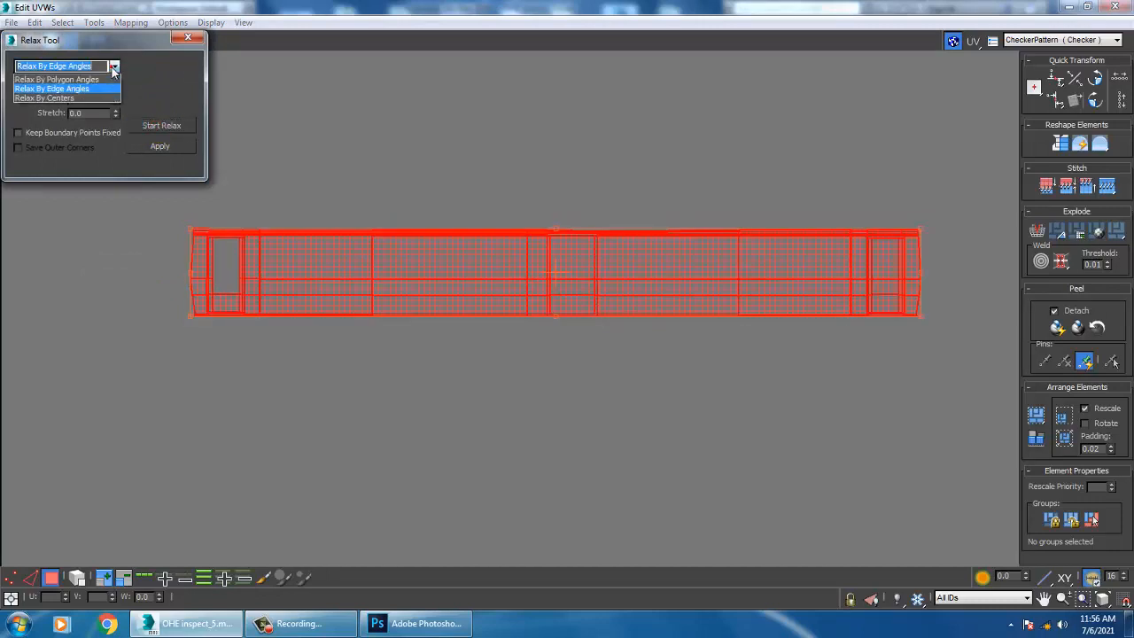
pyautogui.click(55, 79)
pyautogui.click(160, 125)
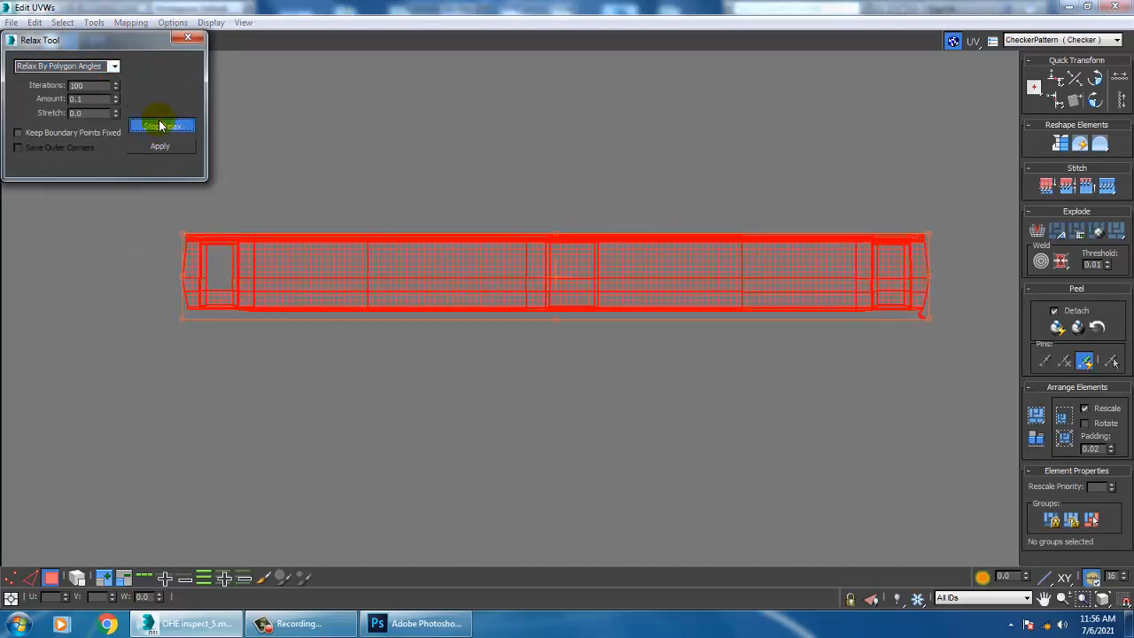
pyautogui.click(160, 124)
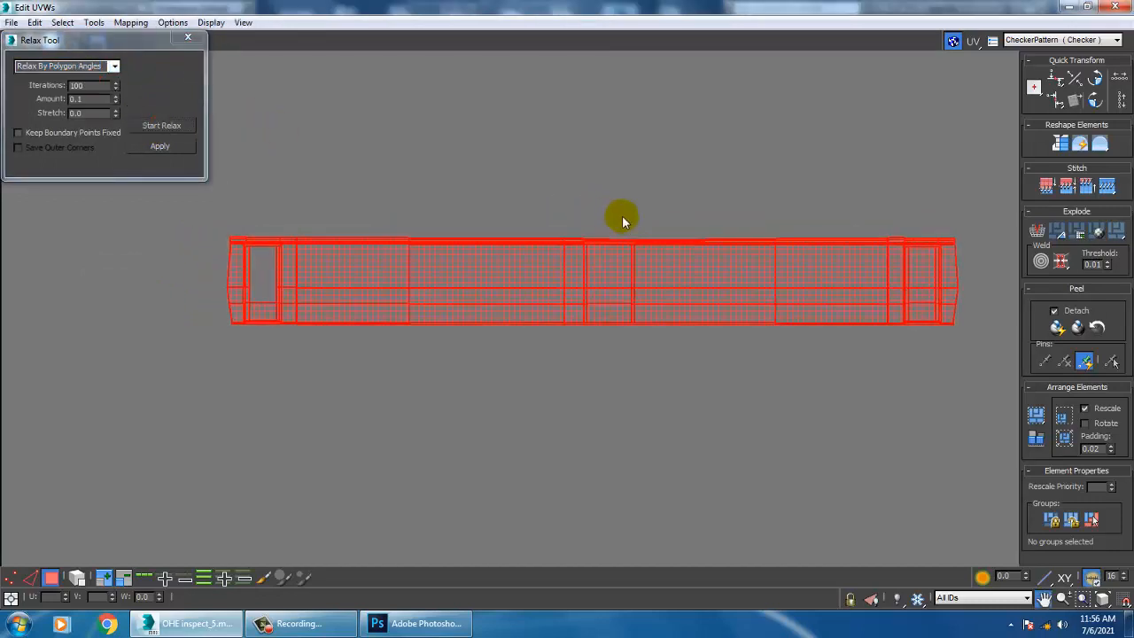
pyautogui.scroll(4, 576, 221)
pyautogui.click(181, 127)
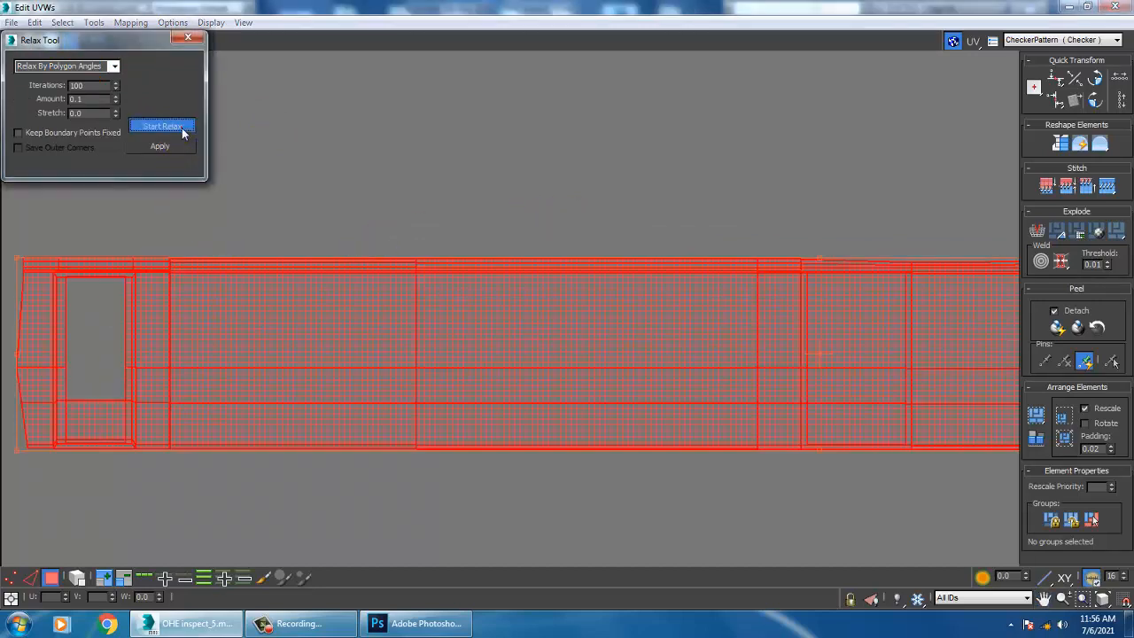
pyautogui.click(181, 128)
# Step: Try relaxing the side wall UV shell by centers and set the method back to Relax By Polygon Angles
pyautogui.click(114, 66)
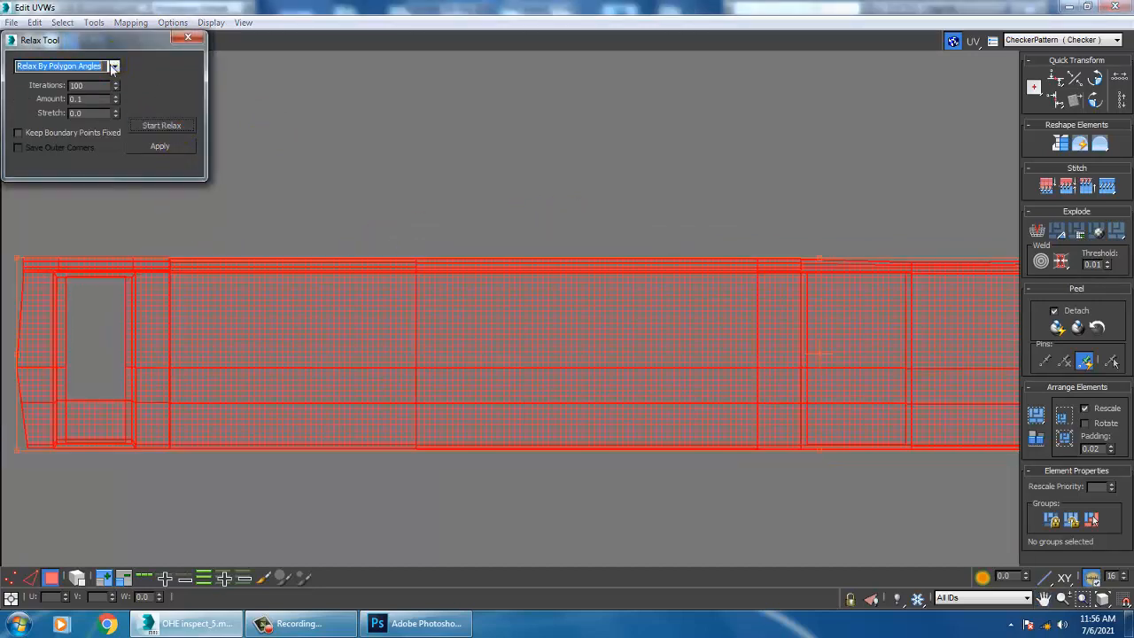
pyautogui.click(53, 96)
pyautogui.click(156, 128)
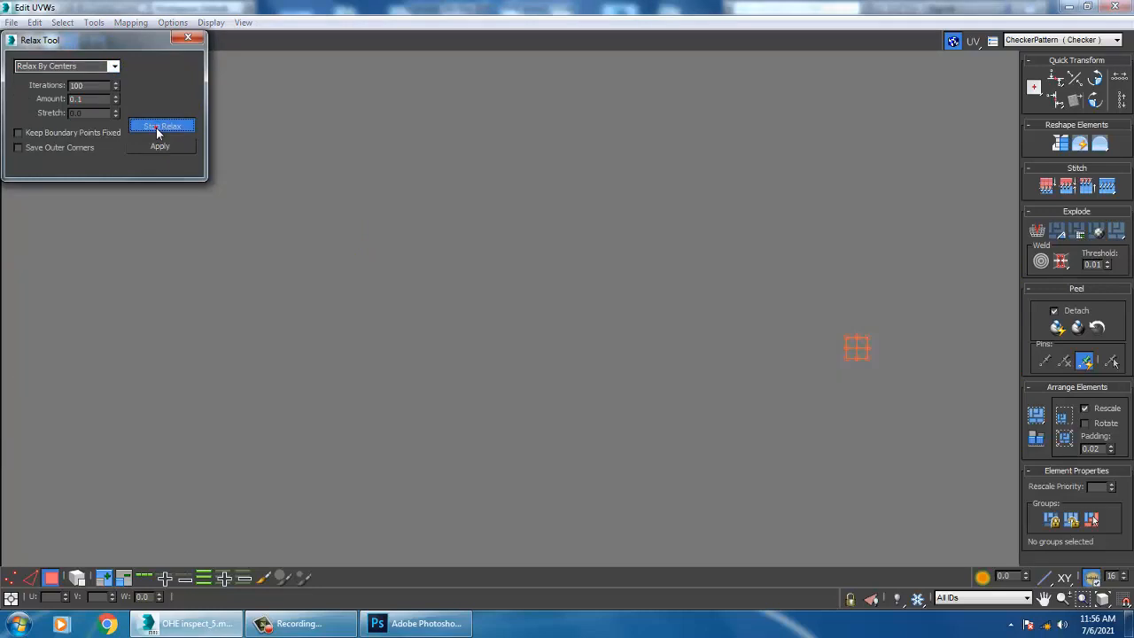
pyautogui.click(114, 66)
pyautogui.click(105, 79)
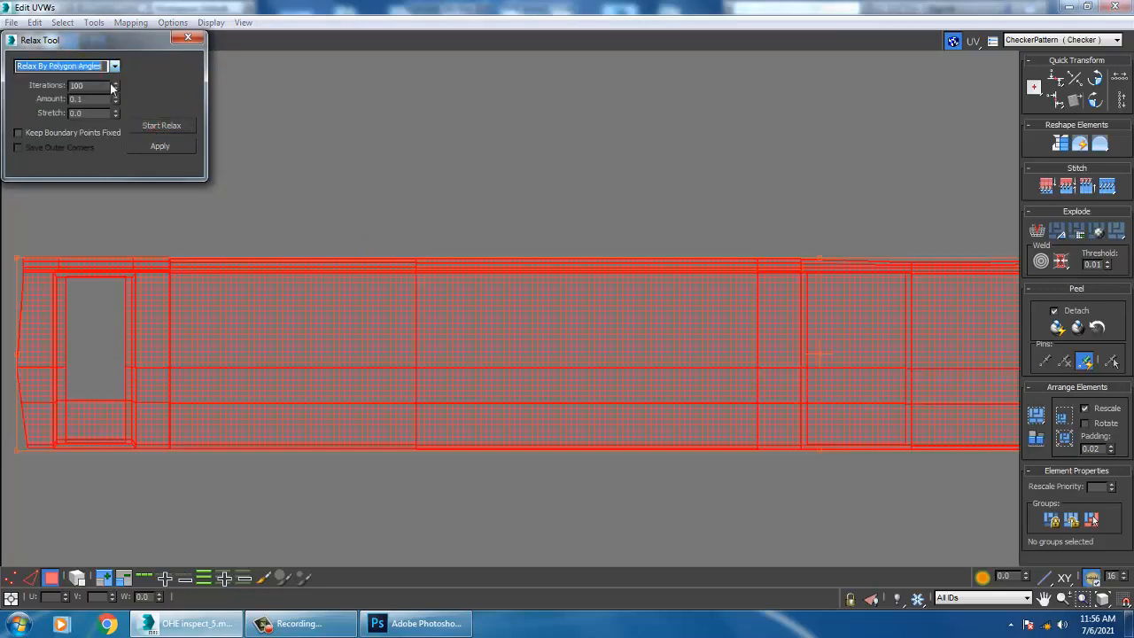
# Step: Relax the side wall UV shell by polygon angles, close the Relax Tool and return to the locomotive in the perspective view
pyautogui.click(173, 125)
pyautogui.click(173, 125)
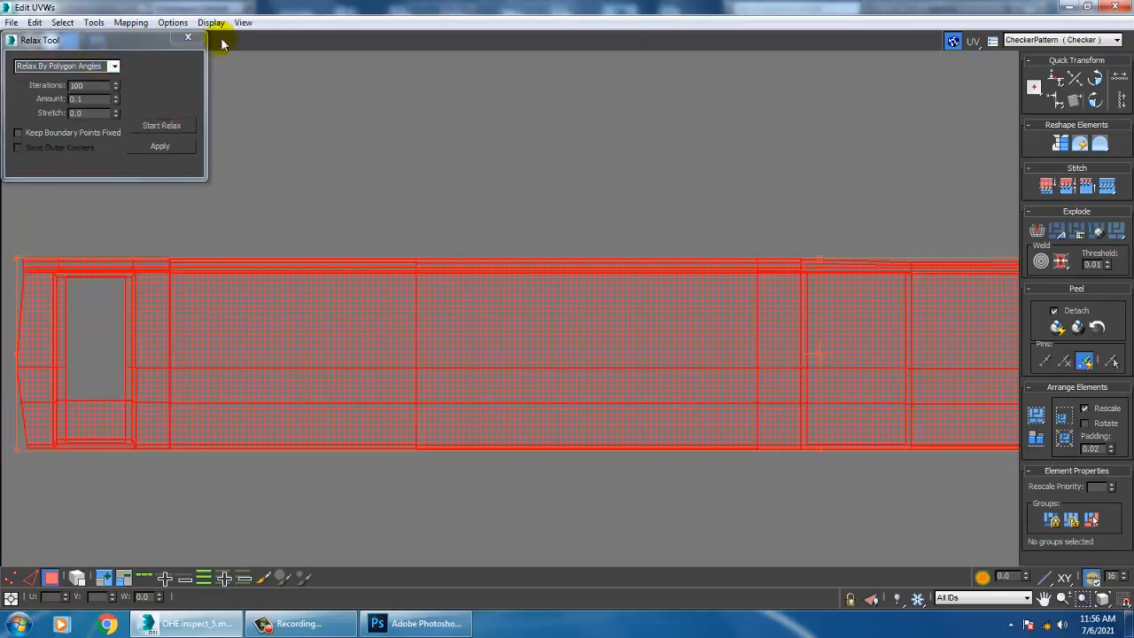
pyautogui.click(197, 39)
pyautogui.scroll(-5, 570, 225)
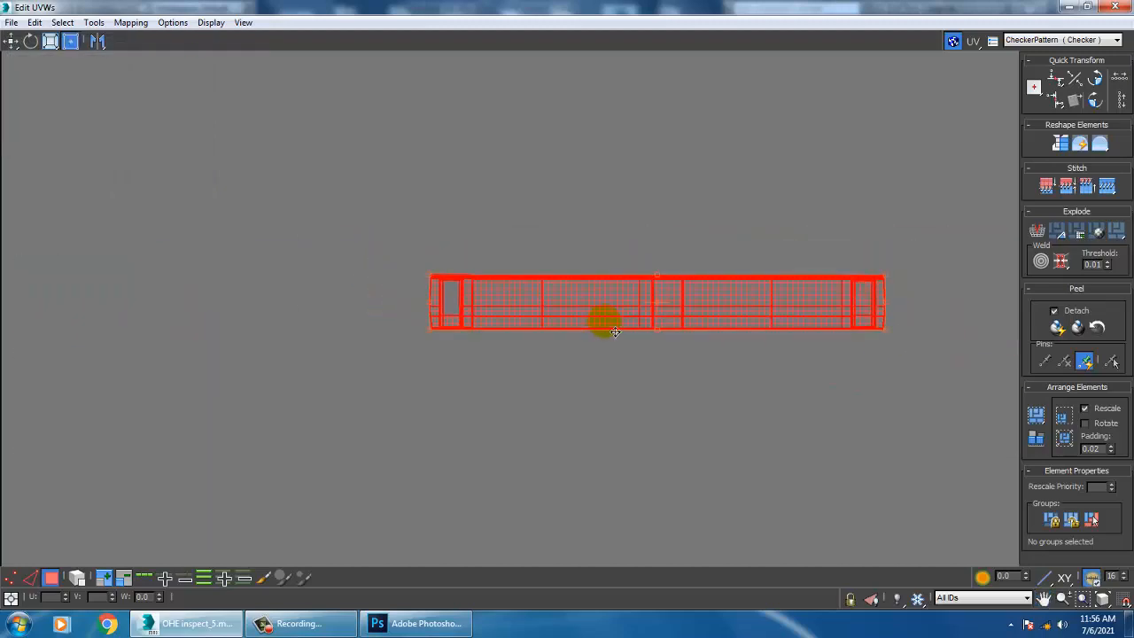
pyautogui.click(1072, 7)
pyautogui.keyDown('alt'); pyautogui.moveTo(671, 415); pyautogui.dragTo(696, 399, button='middle'); pyautogui.keyUp('alt')
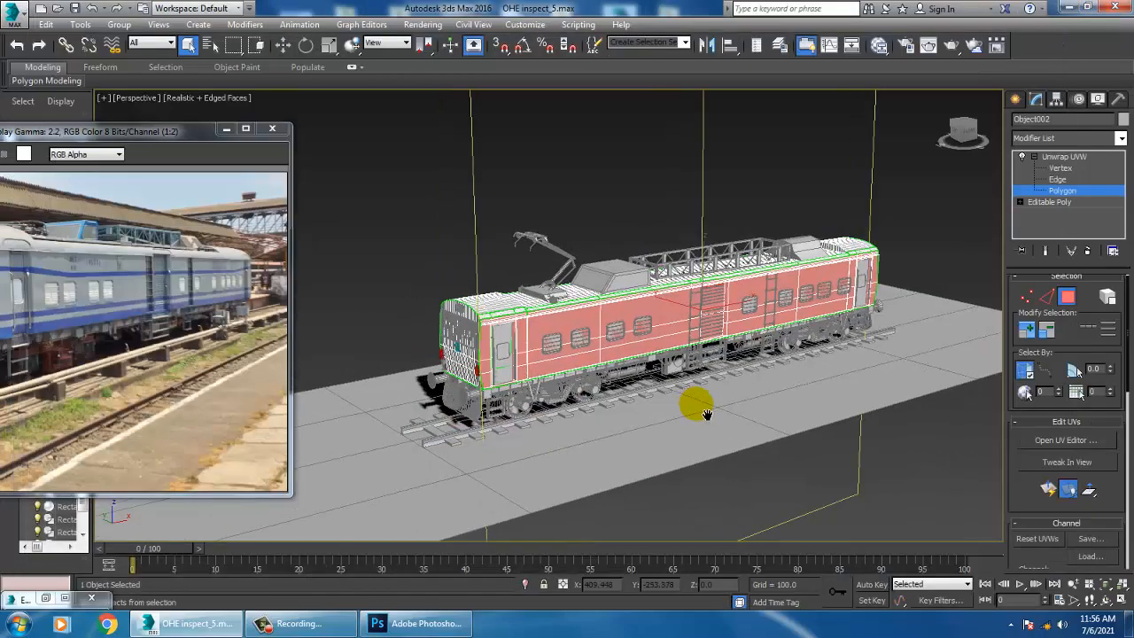
pyautogui.scroll(4, 692, 395)
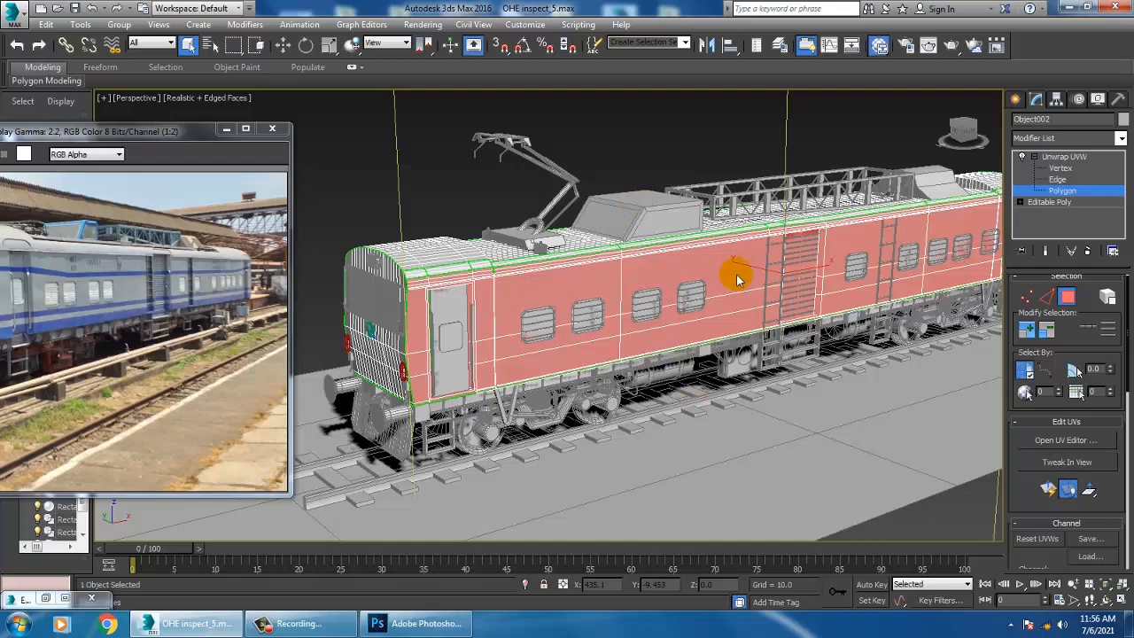
# Step: Create a Standard material with a Checker map as its diffuse, assign it to the locomotive body and show it in the viewport
pyautogui.press('m')
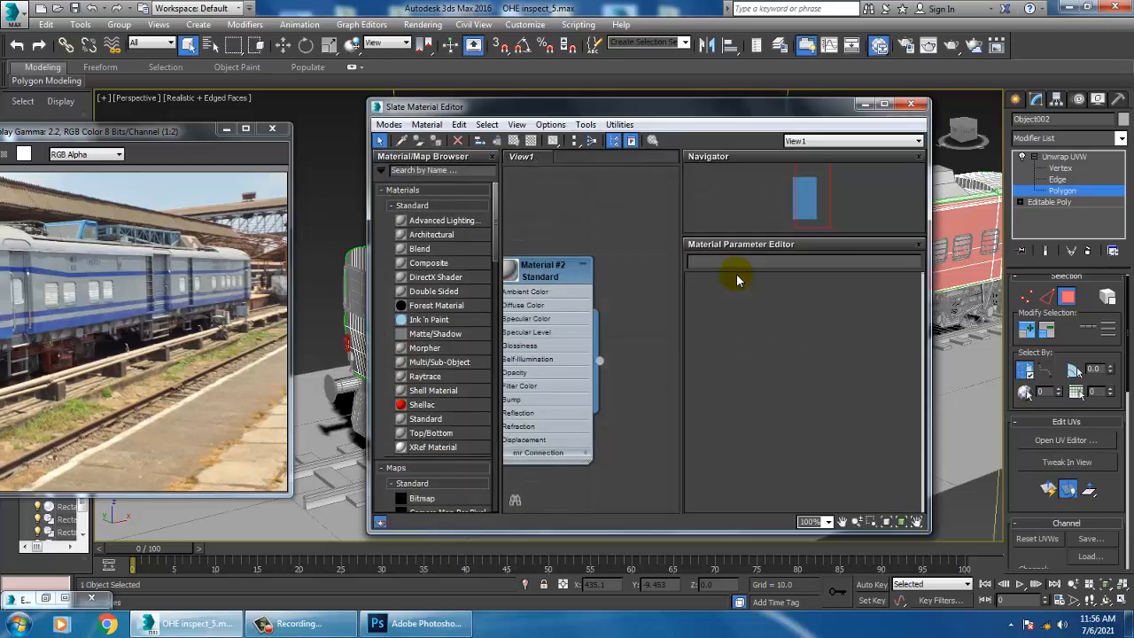
pyautogui.click(885, 104)
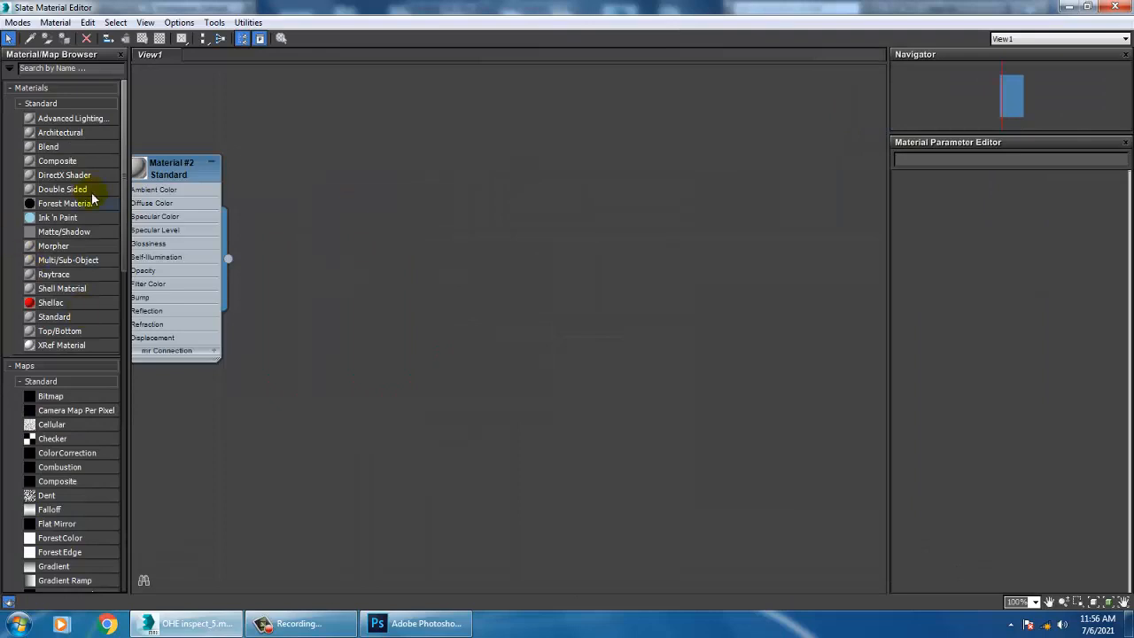
pyautogui.click(345, 278)
pyautogui.click(994, 267)
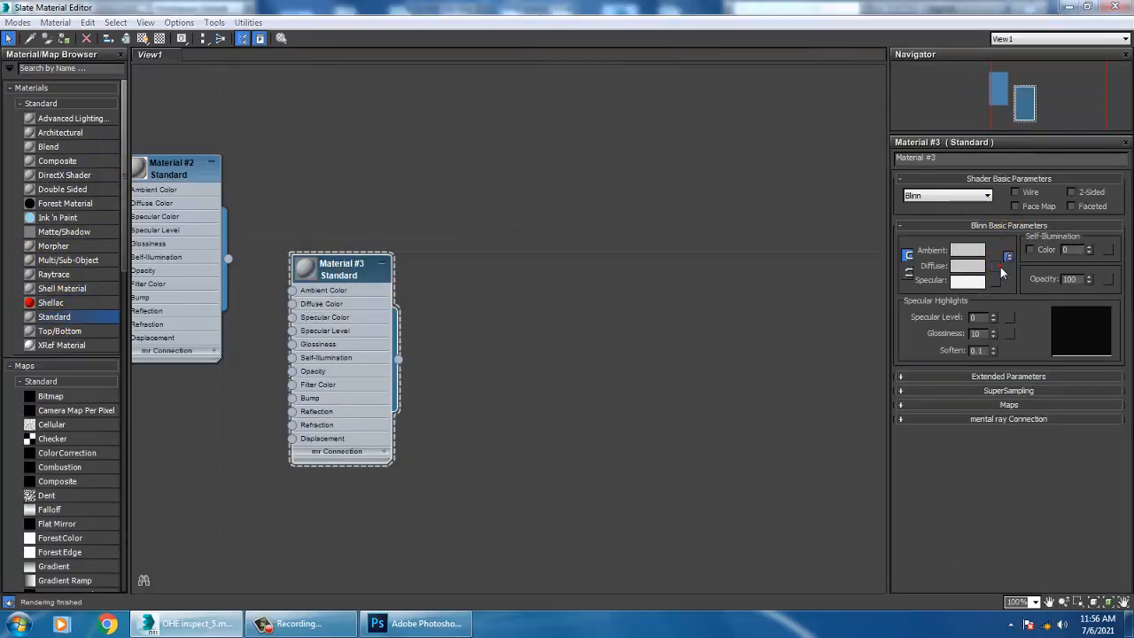
pyautogui.doubleClick(425, 210)
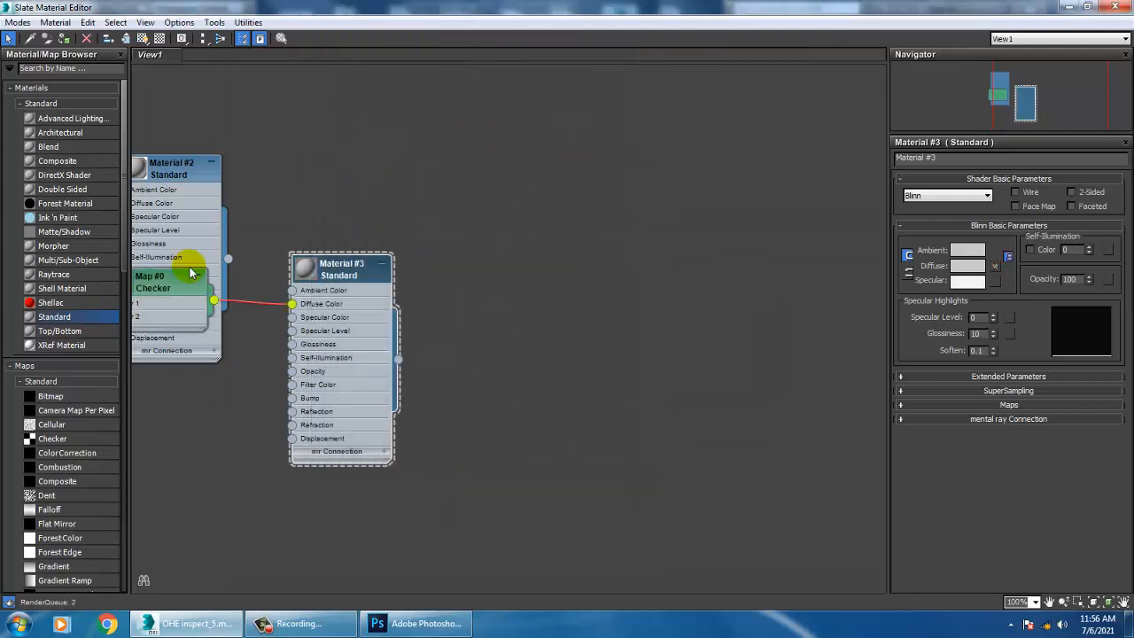
pyautogui.click(141, 39)
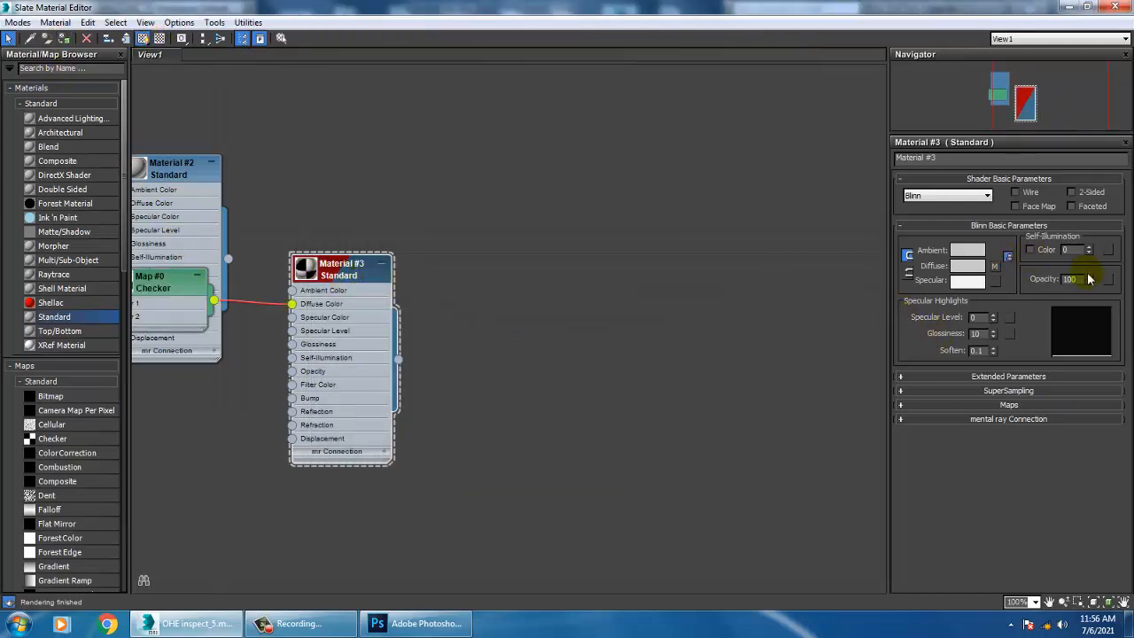
# Step: Set the Checker map's U and V tiling to 10 and return to the viewport
pyautogui.click(995, 267)
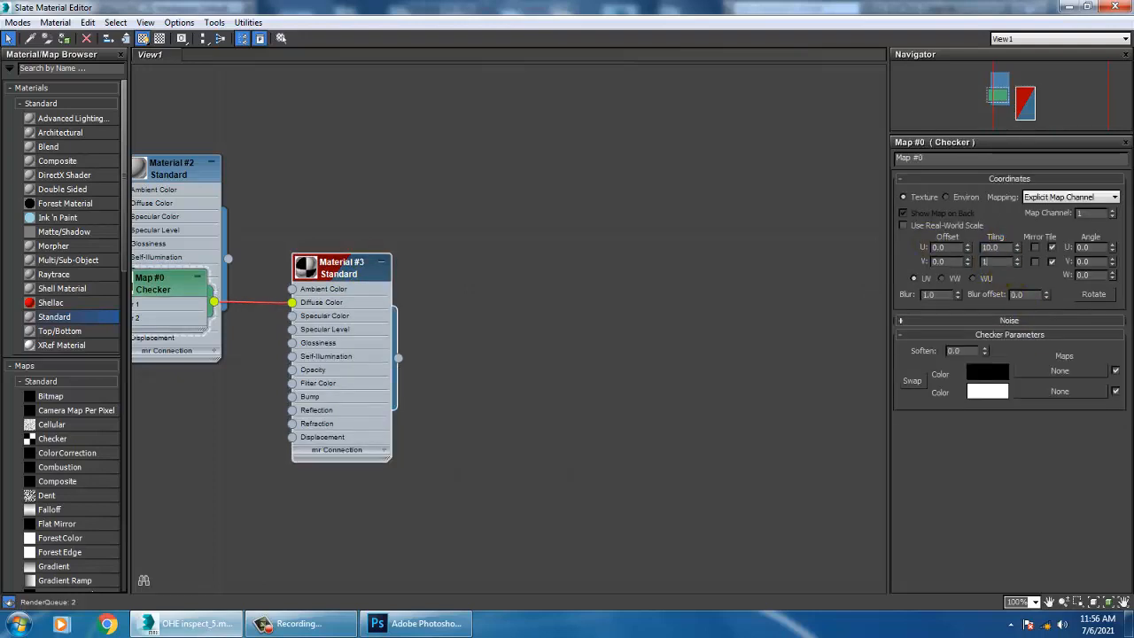
pyautogui.write('0')
pyautogui.press('Return')
pyautogui.click(1068, 6)
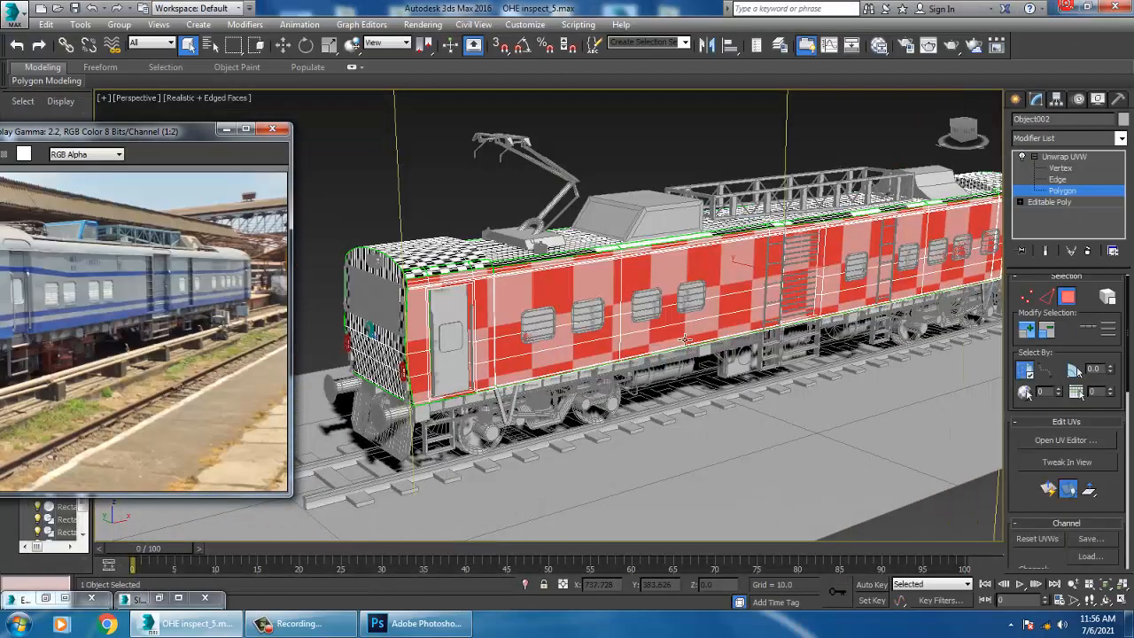
pyautogui.scroll(6, 612, 339)
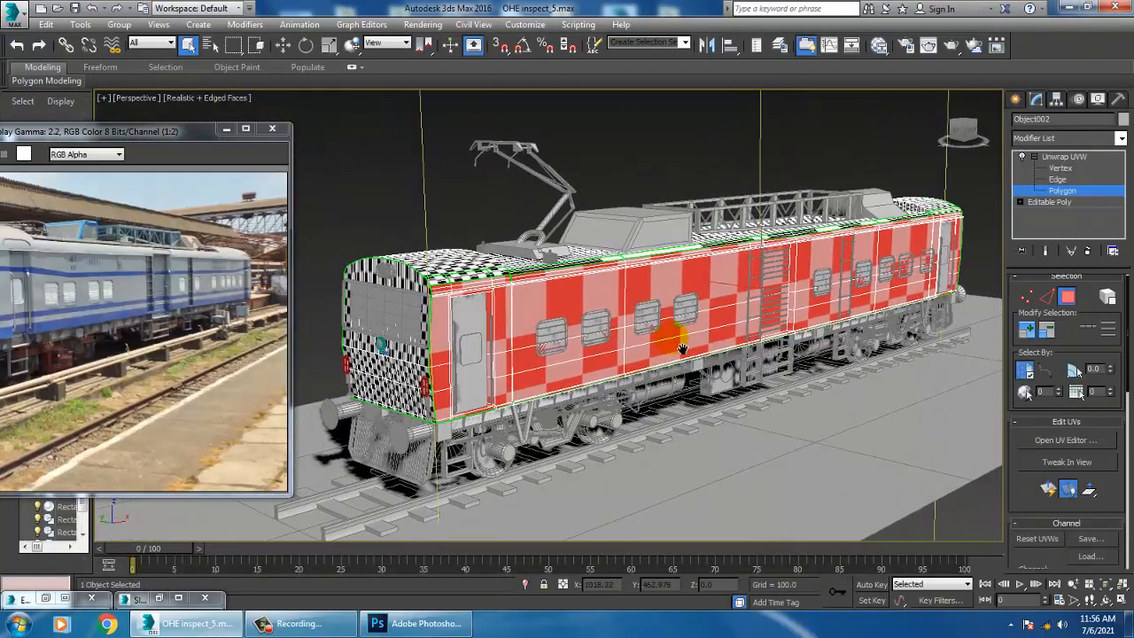
# Step: Increase the Checker map's U and V tiling so the squares on the body become smaller
pyautogui.press('m')
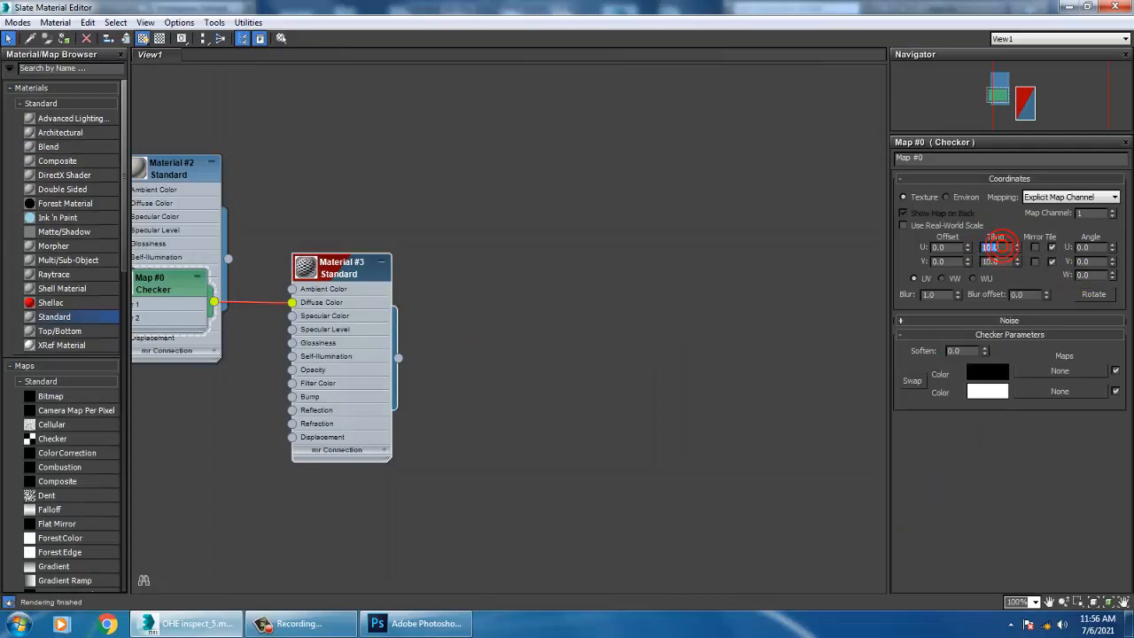
pyautogui.click(1068, 6)
pyautogui.scroll(-6, 749, 319)
pyautogui.scroll(6, 749, 319)
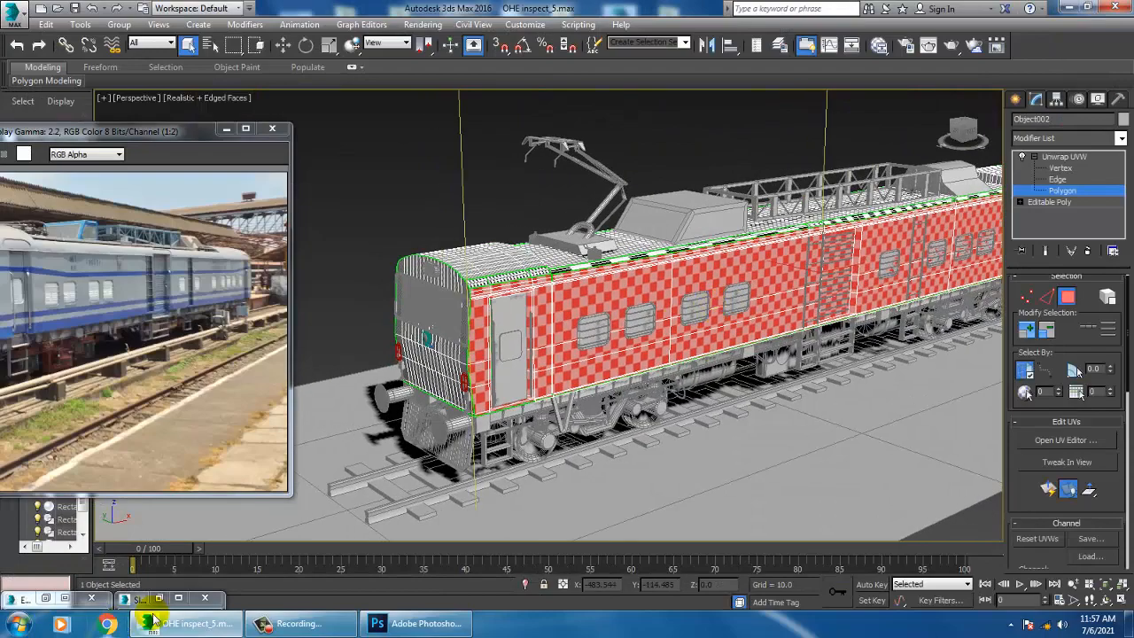
# Step: Examine the checker squares along the side wall for distortion and compare them with the wall's shell in the UV editor
pyautogui.keyDown('alt'); pyautogui.moveTo(585, 451); pyautogui.dragTo(596, 425, button='middle'); pyautogui.keyUp('alt')
pyautogui.scroll(4, 587, 364)
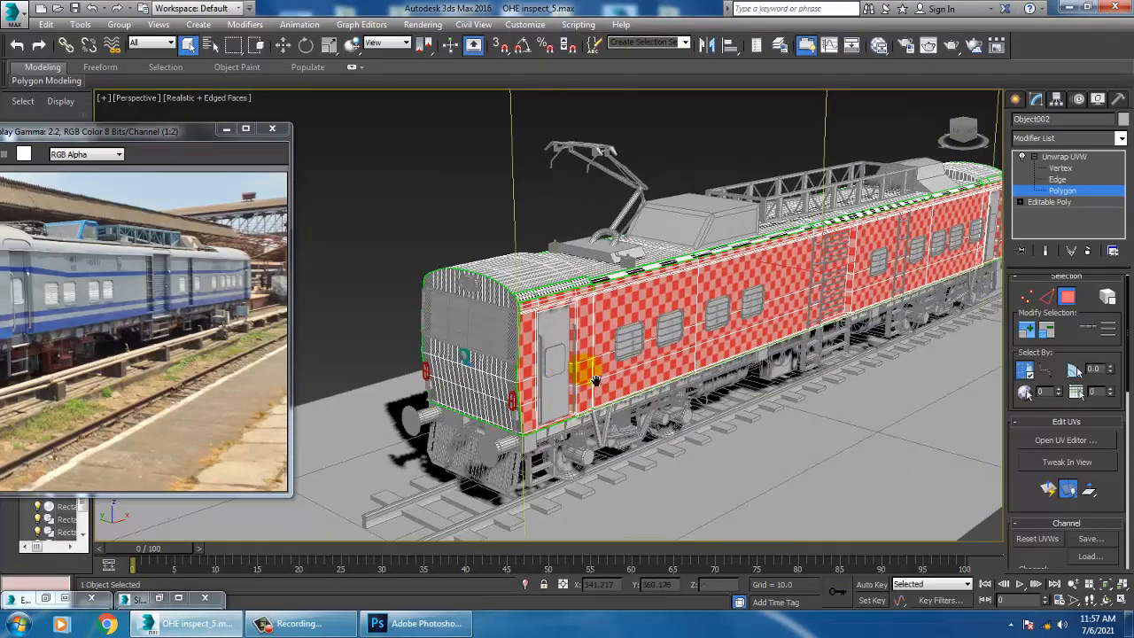
pyautogui.moveTo(944, 336); pyautogui.dragTo(814, 397, button='middle')
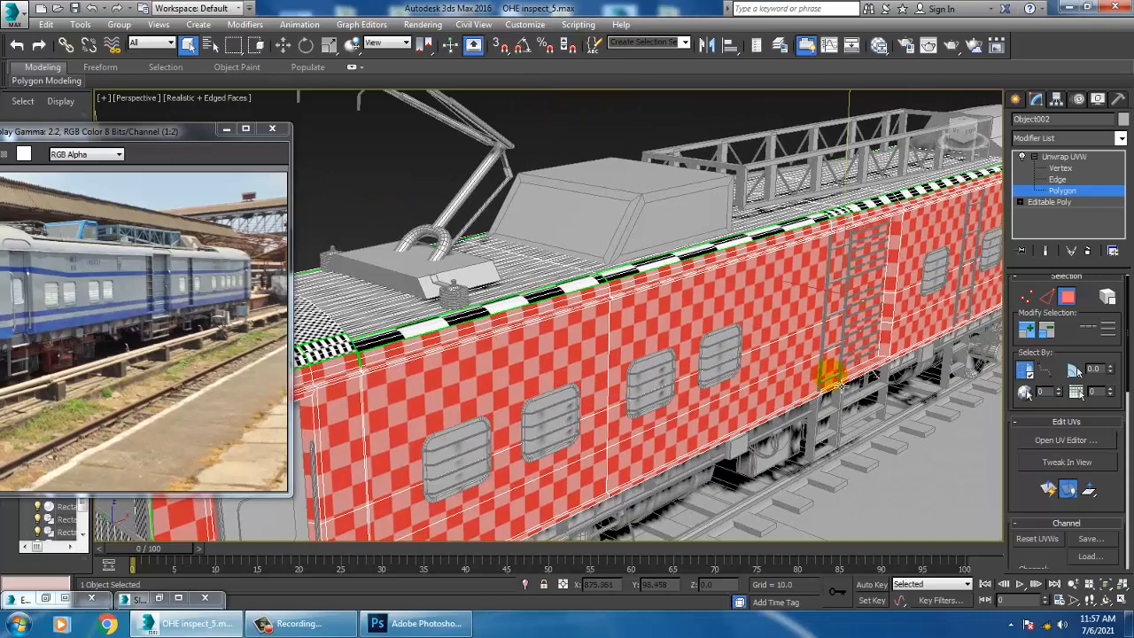
pyautogui.scroll(-3, 833, 377)
pyautogui.scroll(5, 587, 325)
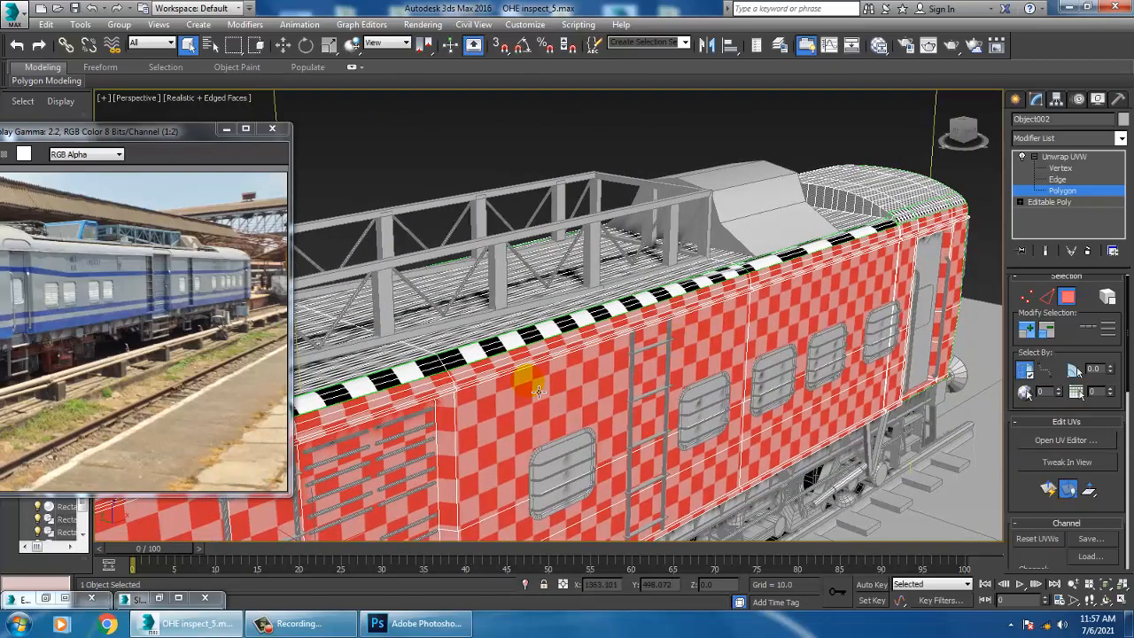
pyautogui.moveTo(538, 392); pyautogui.dragTo(765, 316, button='middle')
pyautogui.scroll(-5, 750, 345)
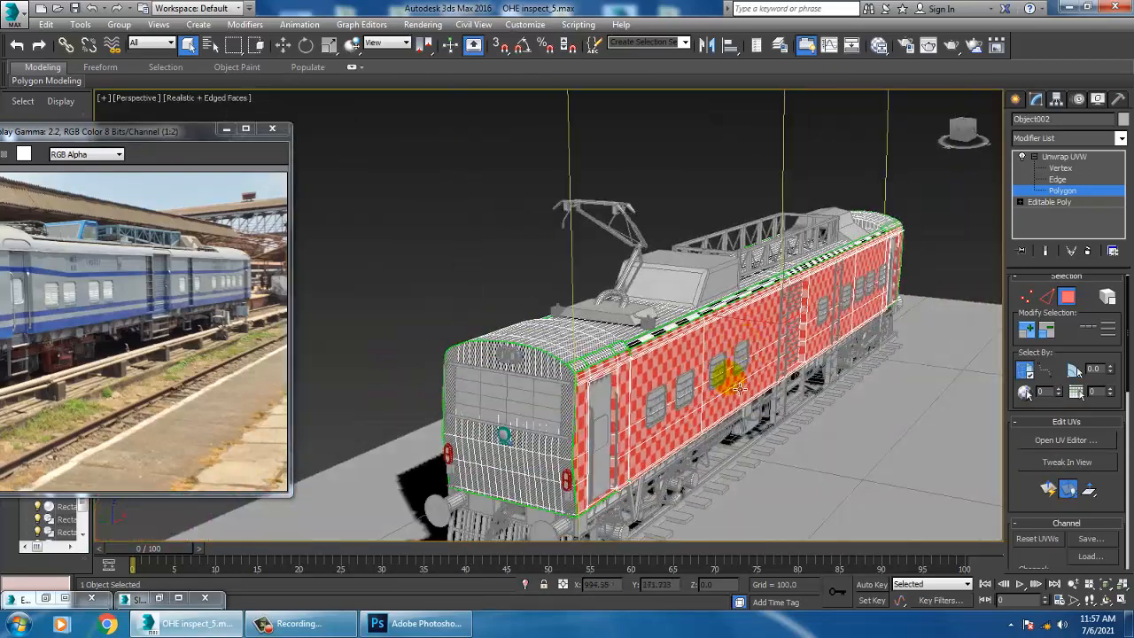
pyautogui.moveTo(738, 389); pyautogui.dragTo(762, 353, button='middle')
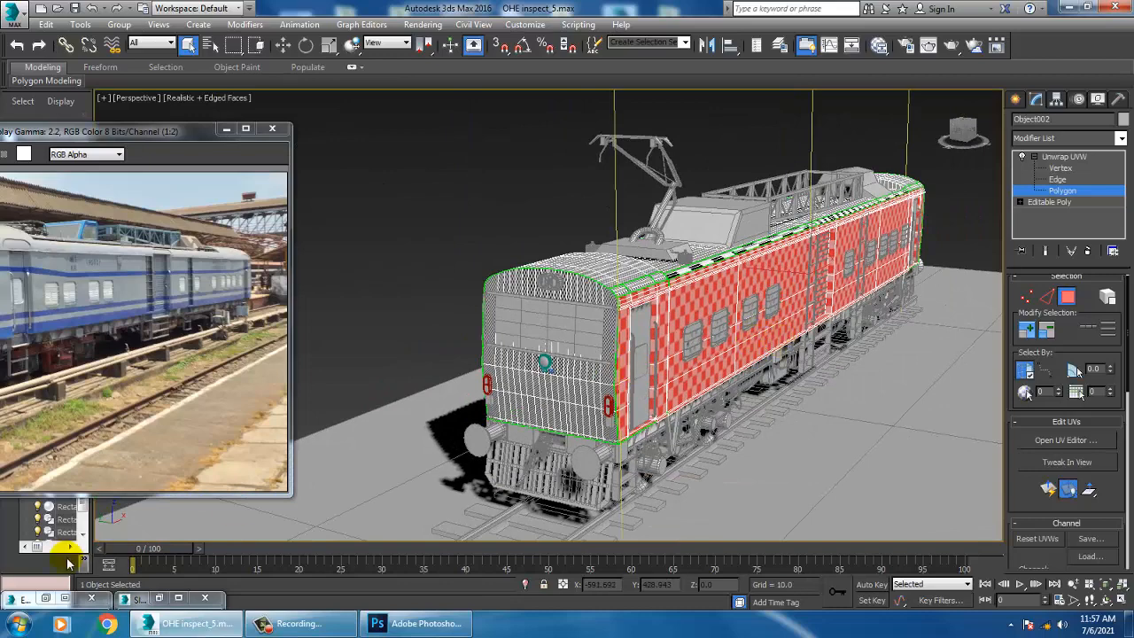
pyautogui.click(47, 599)
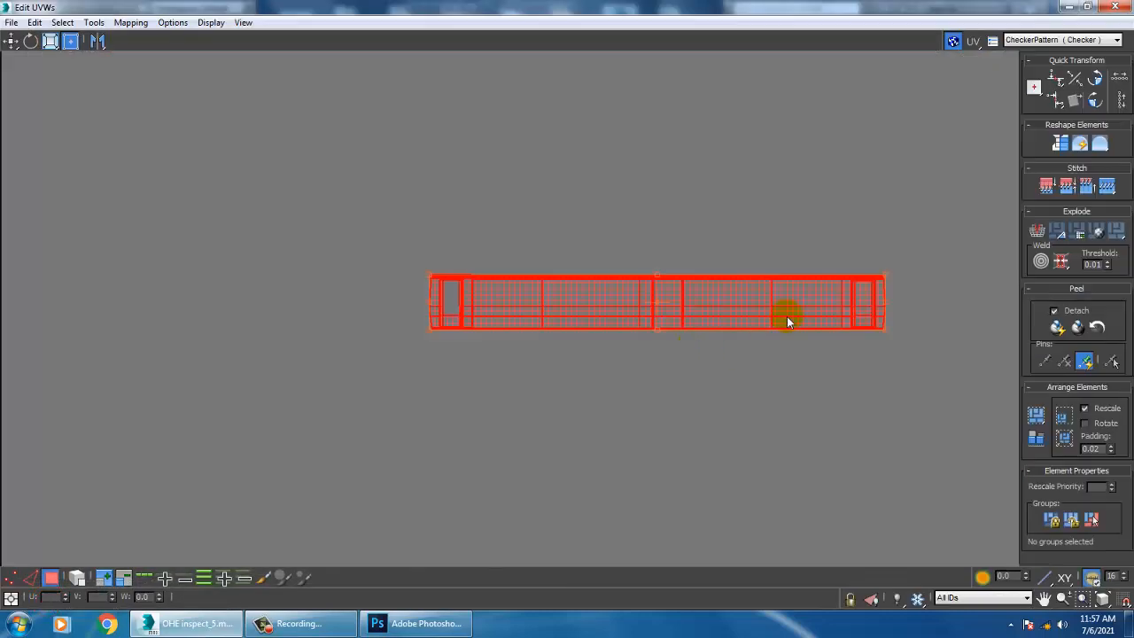
pyautogui.click(1069, 7)
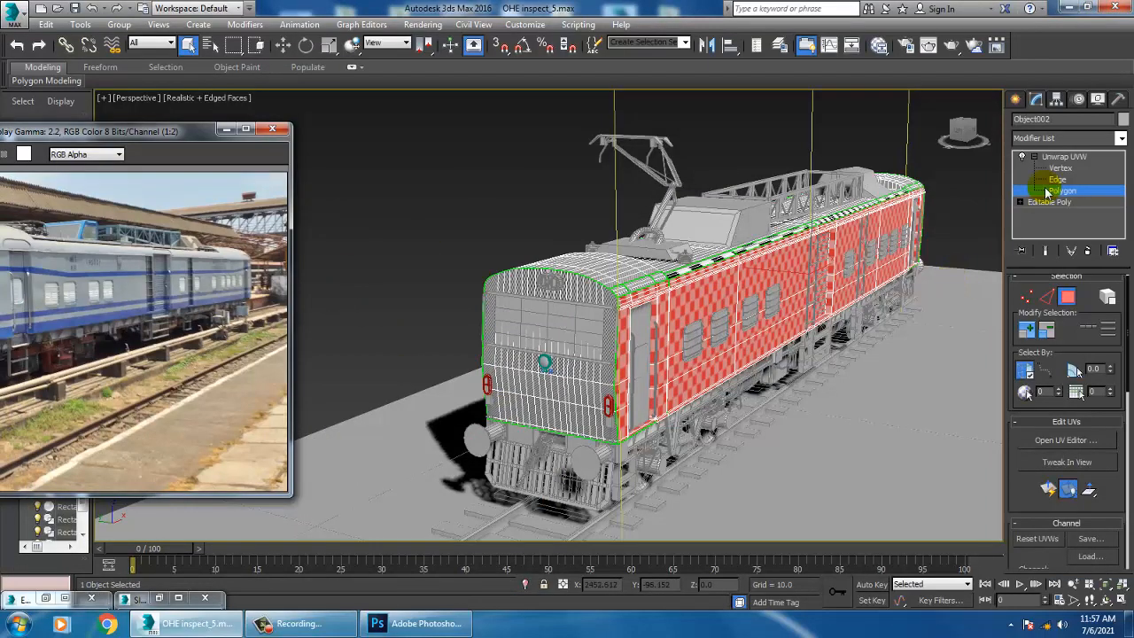
# Step: Move the side wall UV shell farther away from the checker tile in the UV editor
pyautogui.moveTo(544, 260); pyautogui.dragTo(443, 430, button='middle')
pyautogui.hotkey('alt', 'w')
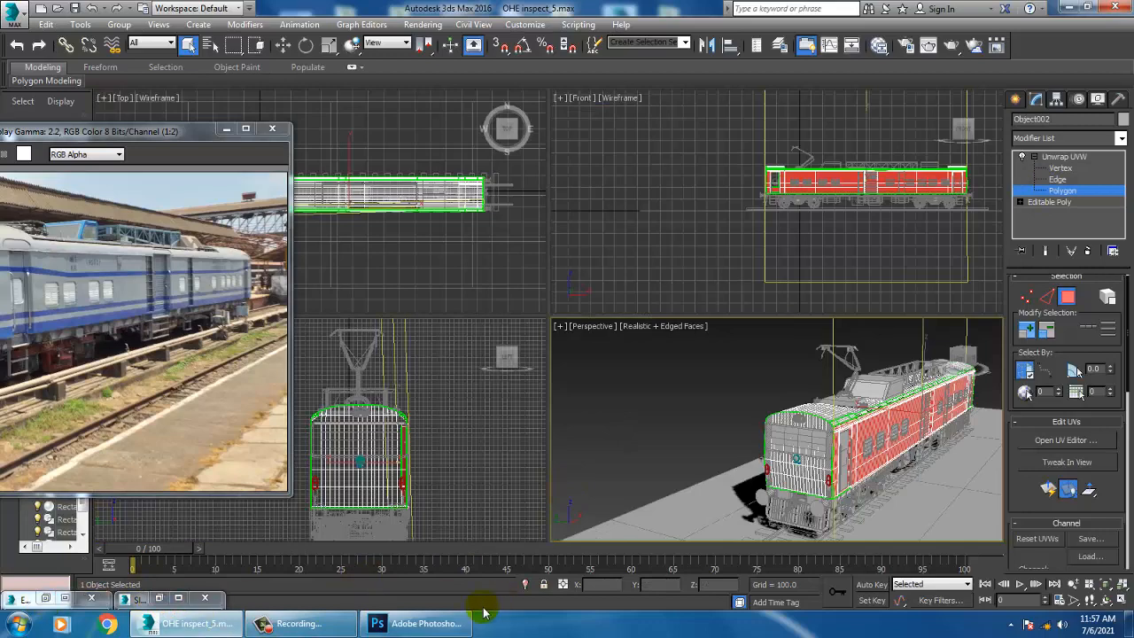
pyautogui.click(1066, 440)
pyautogui.scroll(-5, 798, 356)
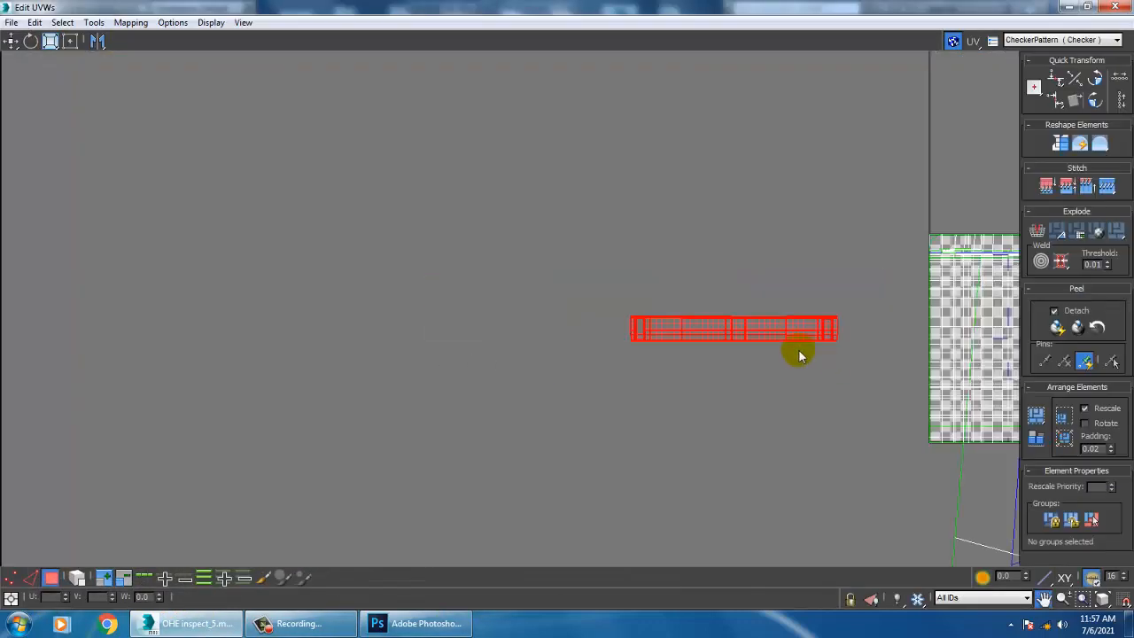
pyautogui.scroll(2, 741, 359)
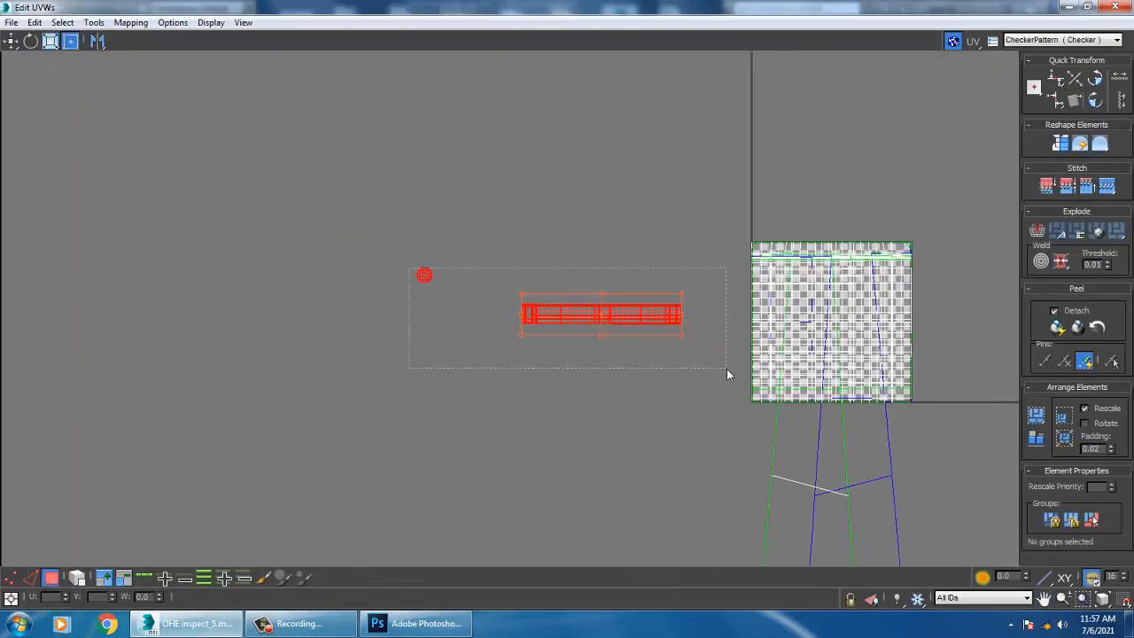
pyautogui.moveTo(662, 326); pyautogui.dragTo(468, 286)
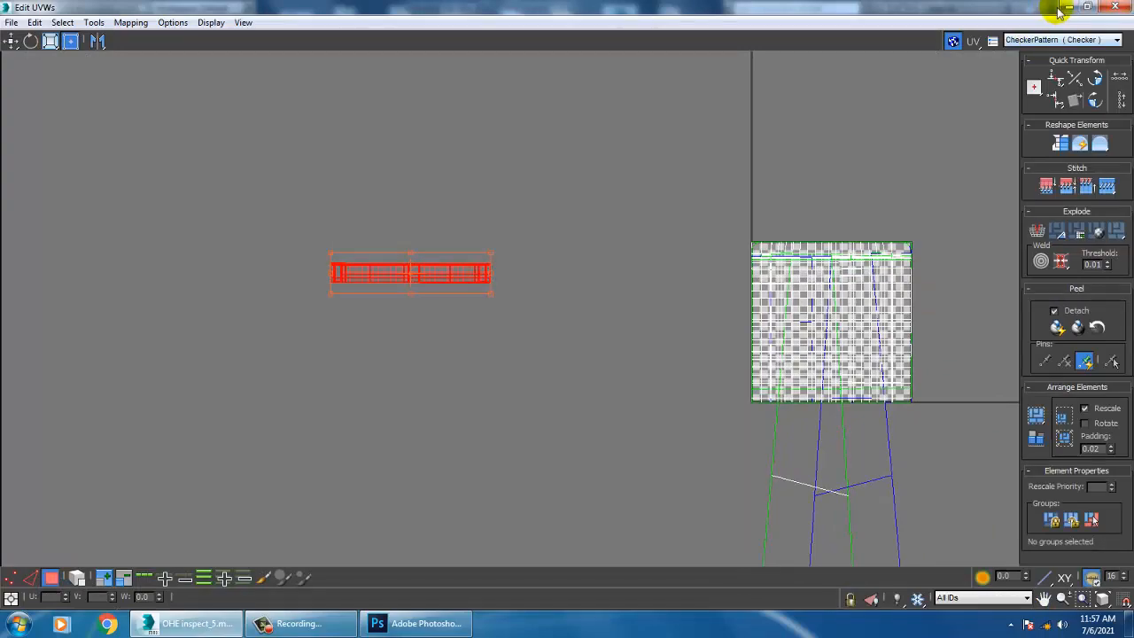
pyautogui.click(1064, 7)
# Step: Box-select the whole body's polygons in the Top view and deselect the finished side wall shell in the UV editor
pyautogui.click(461, 218)
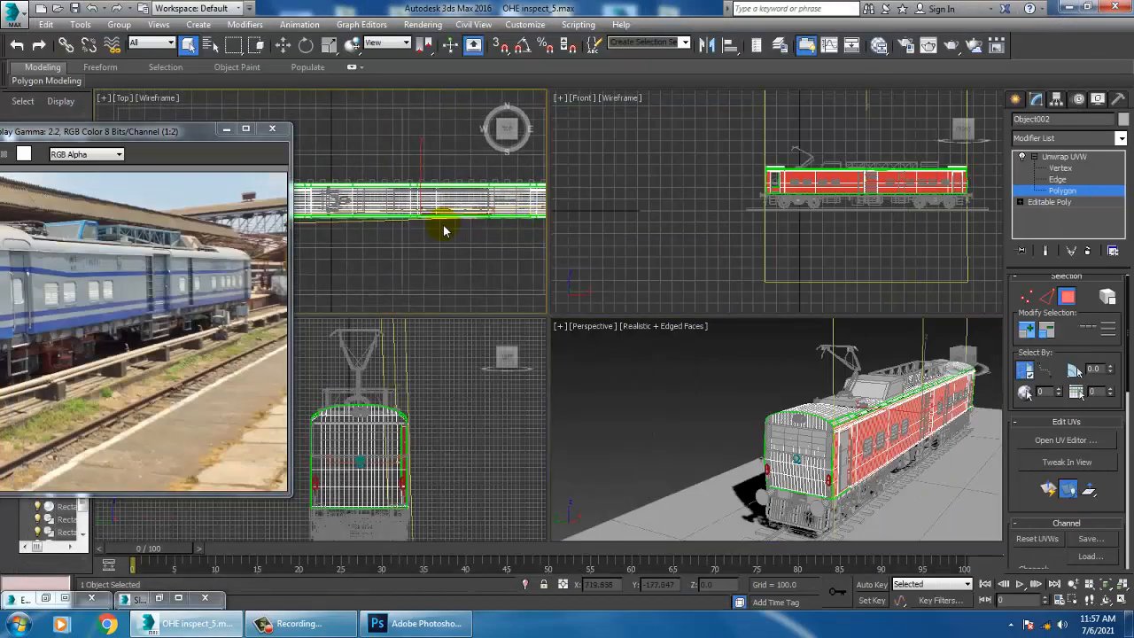
pyautogui.hotkey('alt', 'w')
pyautogui.scroll(3, 534, 237)
pyautogui.scroll(-3, 535, 237)
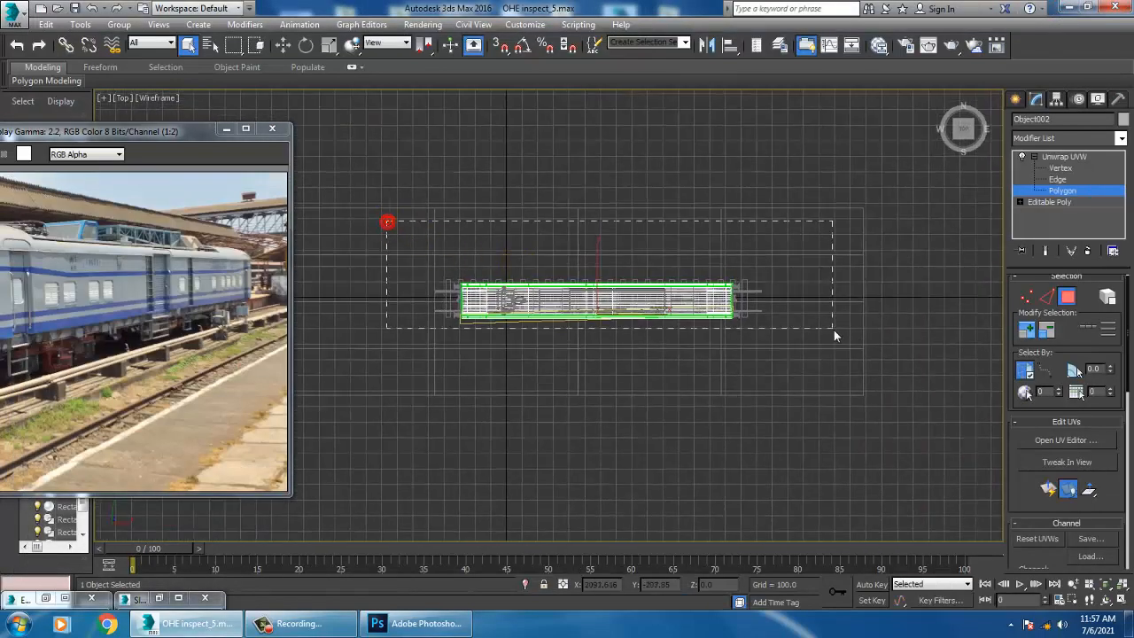
pyautogui.moveTo(834, 330); pyautogui.dragTo(836, 328)
pyautogui.hotkey('alt', 'w')
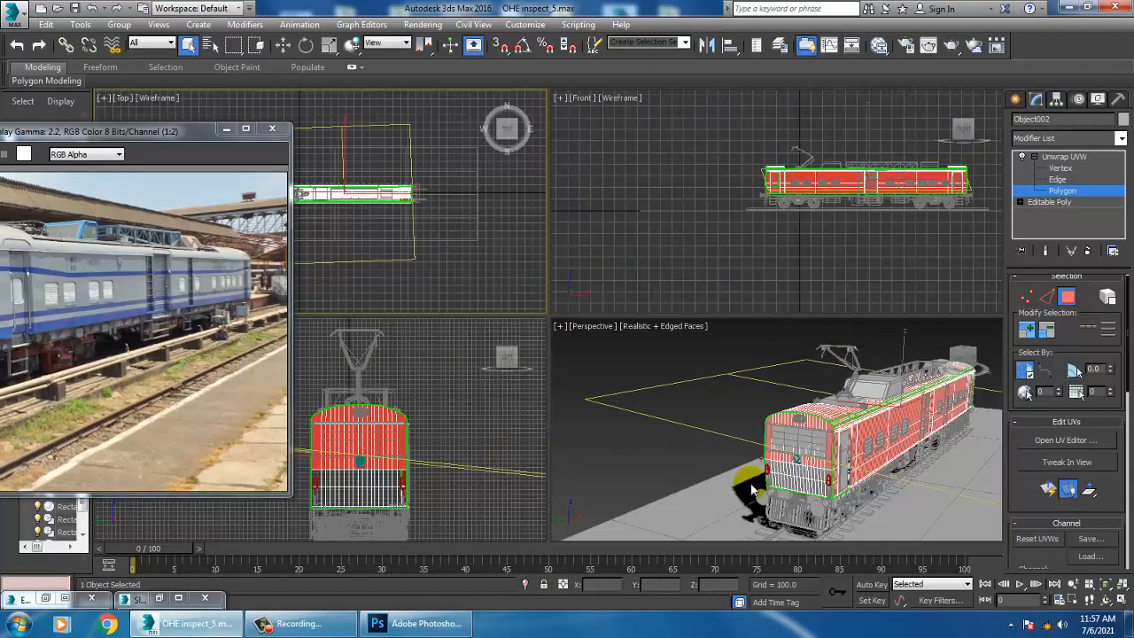
pyautogui.click(1090, 443)
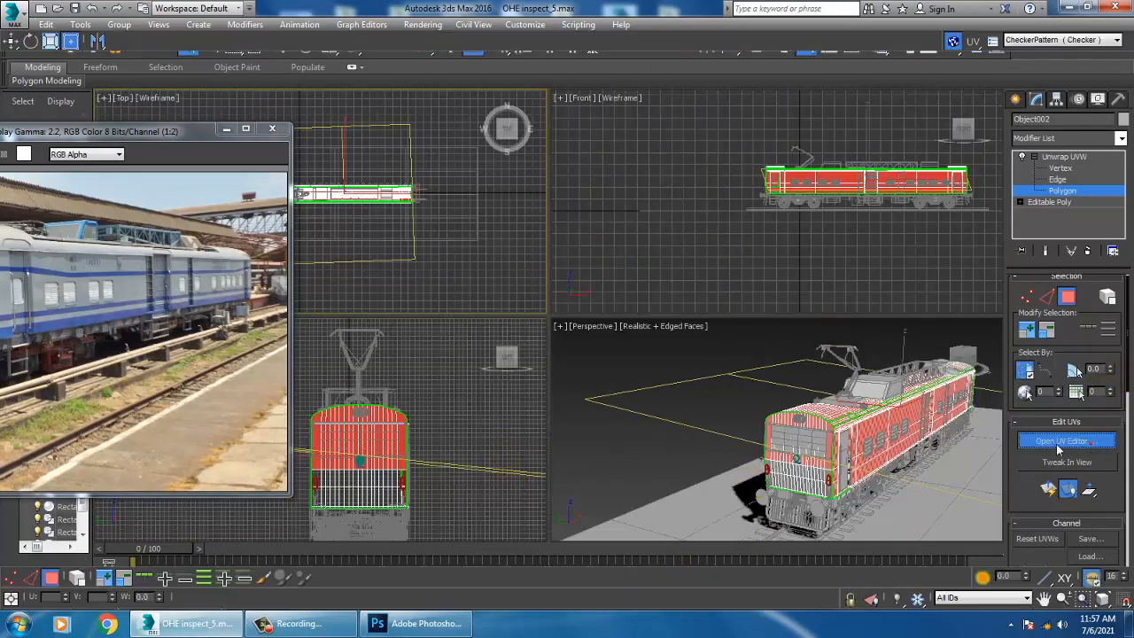
pyautogui.keyDown('alt'); pyautogui.moveTo(526, 334); pyautogui.dragTo(526, 334); pyautogui.keyUp('alt')
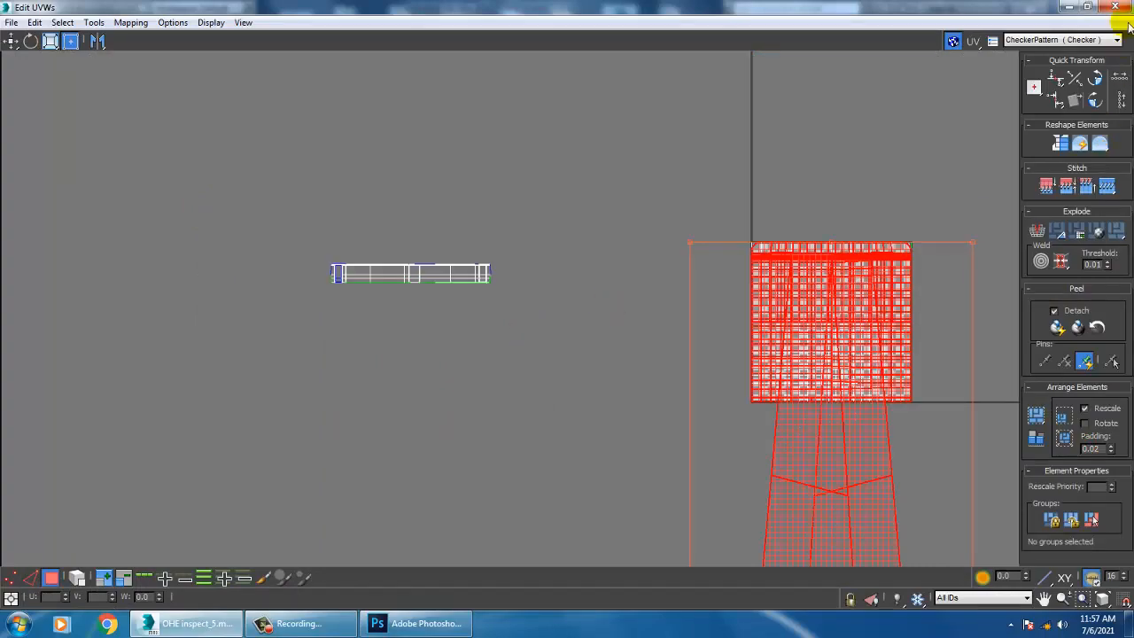
# Step: Deselect the body's polygons below the roof edge with a selection box in the Front view
pyautogui.click(1069, 8)
pyautogui.middleClick(755, 379)
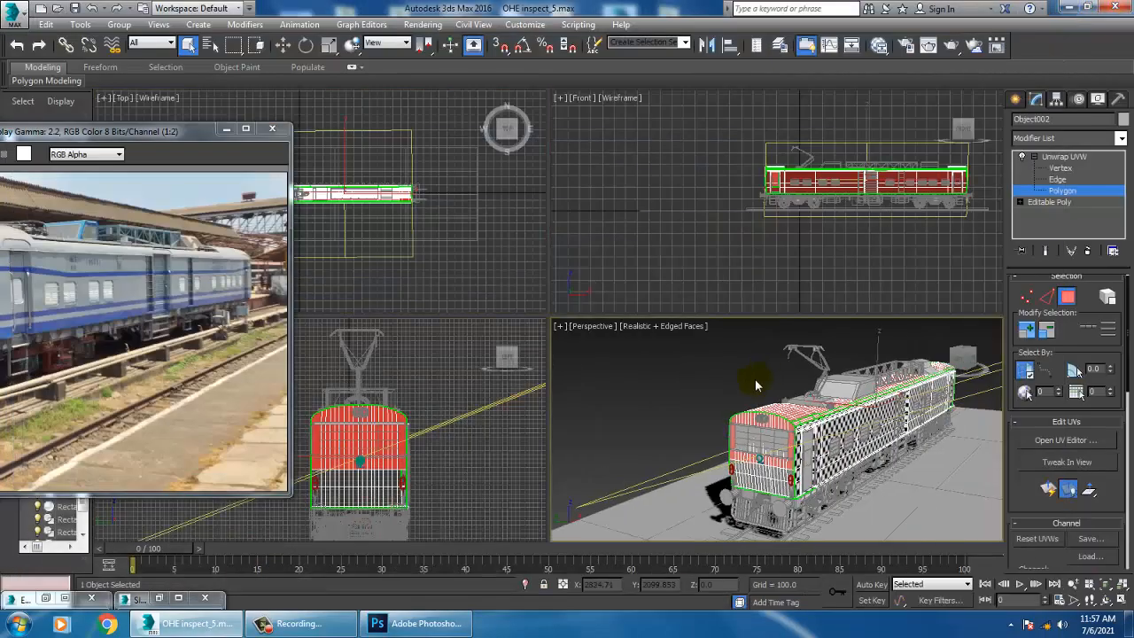
pyautogui.hotkey('alt', 'w')
pyautogui.keyDown('alt'); pyautogui.moveTo(708, 372); pyautogui.dragTo(602, 359, button='middle'); pyautogui.keyUp('alt')
pyautogui.moveTo(603, 359); pyautogui.dragTo(747, 373, button='middle')
pyautogui.hotkey('alt', 'w')
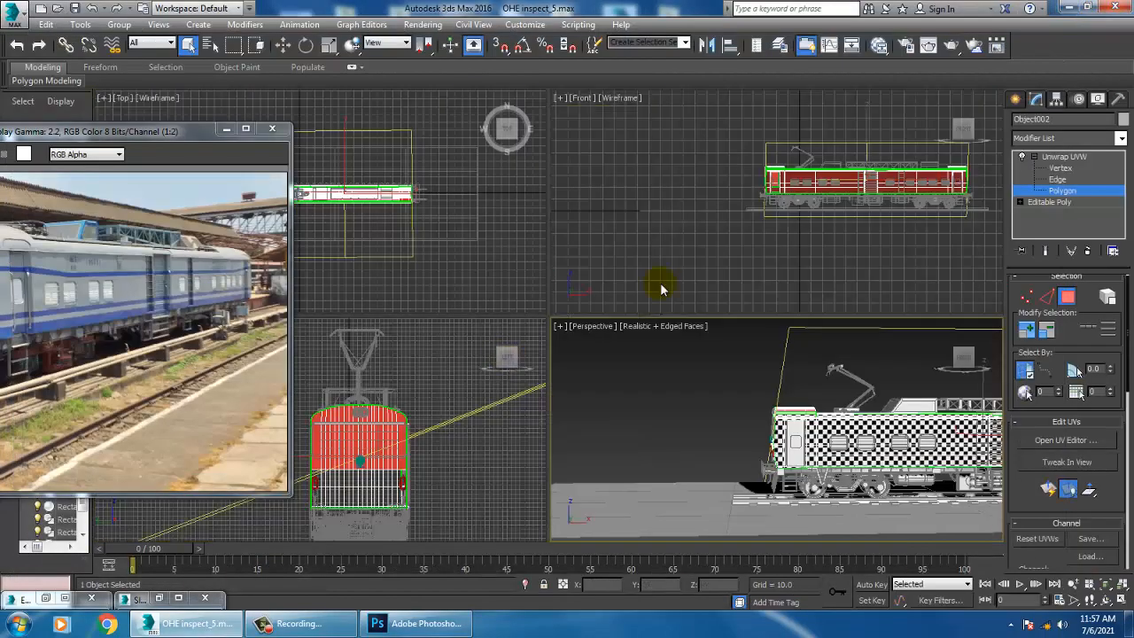
pyautogui.middleClick(660, 283)
pyautogui.hotkey('alt', 'w')
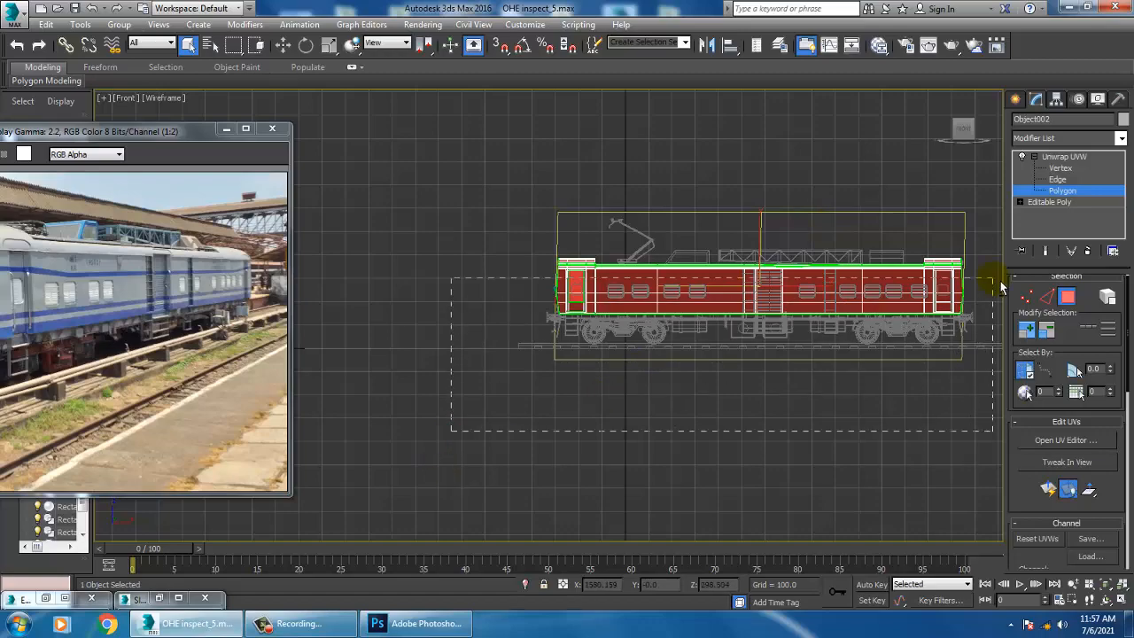
pyautogui.moveTo(1003, 279); pyautogui.dragTo(1010, 282)
pyautogui.hotkey('alt', 'w')
# Step: Deselect the opposite side wall's polygons below the roof edge with a selection box in the perspective view
pyautogui.middleClick(685, 441)
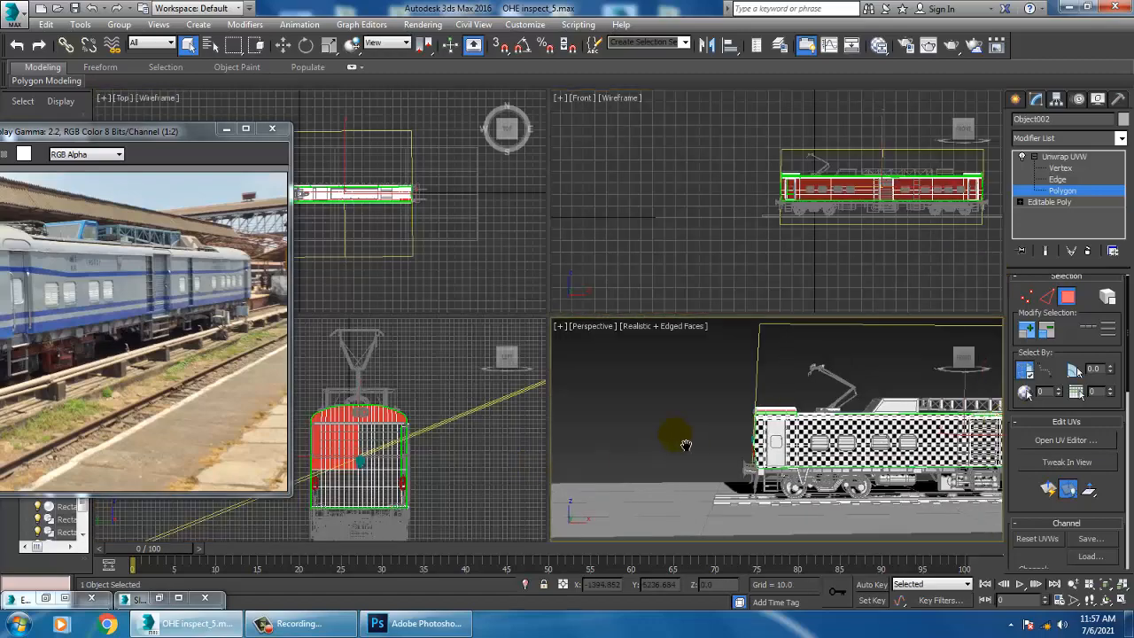
pyautogui.hotkey('alt', 'w')
pyautogui.keyDown('alt'); pyautogui.moveTo(687, 435); pyautogui.dragTo(888, 381, button='middle'); pyautogui.keyUp('alt')
pyautogui.keyDown('alt'); pyautogui.moveTo(660, 416); pyautogui.dragTo(597, 390, button='middle'); pyautogui.keyUp('alt')
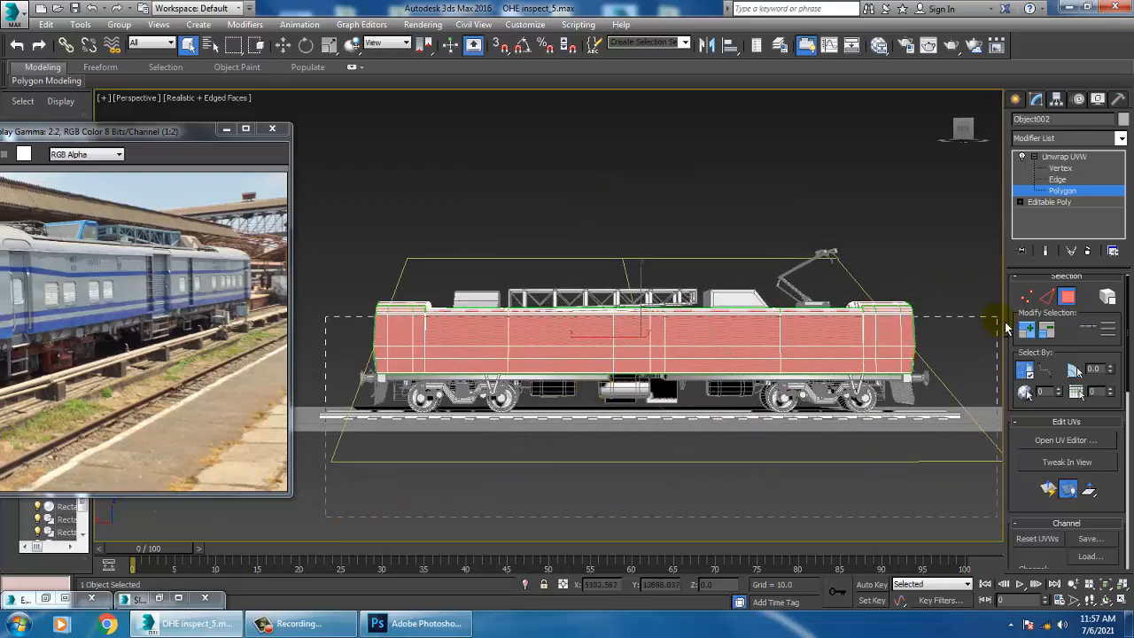
pyautogui.keyDown('alt'); pyautogui.moveTo(1007, 333); pyautogui.dragTo(1004, 329); pyautogui.keyUp('alt')
# Step: Deselect the remaining polygons beside and below the windscreen on the near cab front
pyautogui.keyDown('alt'); pyautogui.moveTo(496, 355); pyautogui.dragTo(588, 367, button='middle'); pyautogui.keyUp('alt')
pyautogui.scroll(5, 544, 395)
pyautogui.moveTo(541, 395); pyautogui.dragTo(607, 418, button='middle')
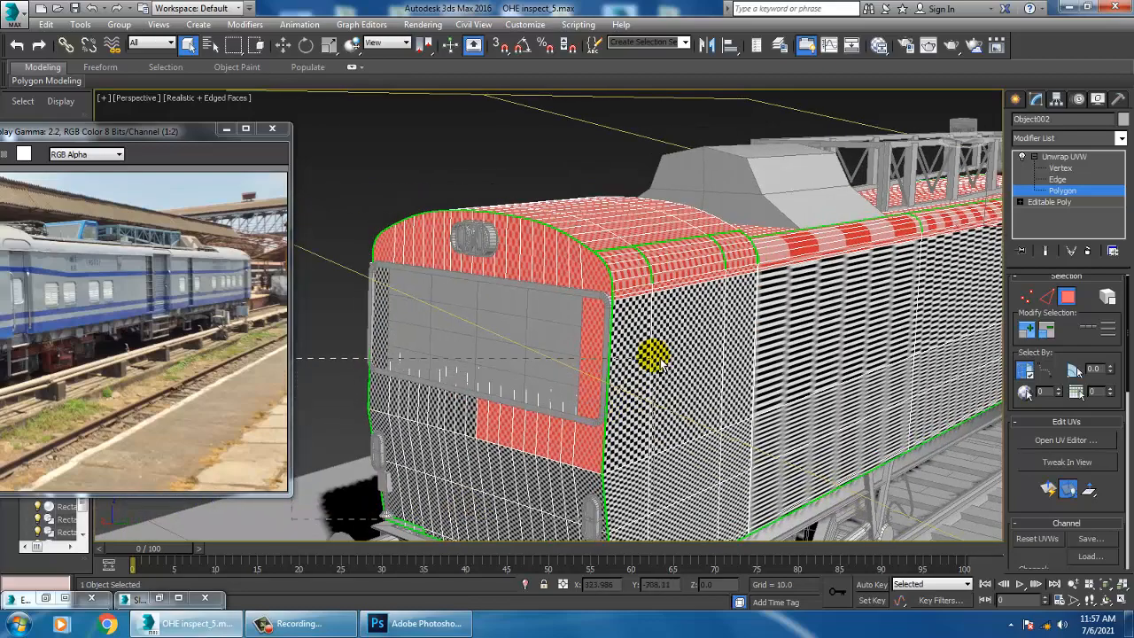
pyautogui.keyDown('alt'); pyautogui.moveTo(656, 359); pyautogui.dragTo(554, 335, button='middle'); pyautogui.keyUp('alt')
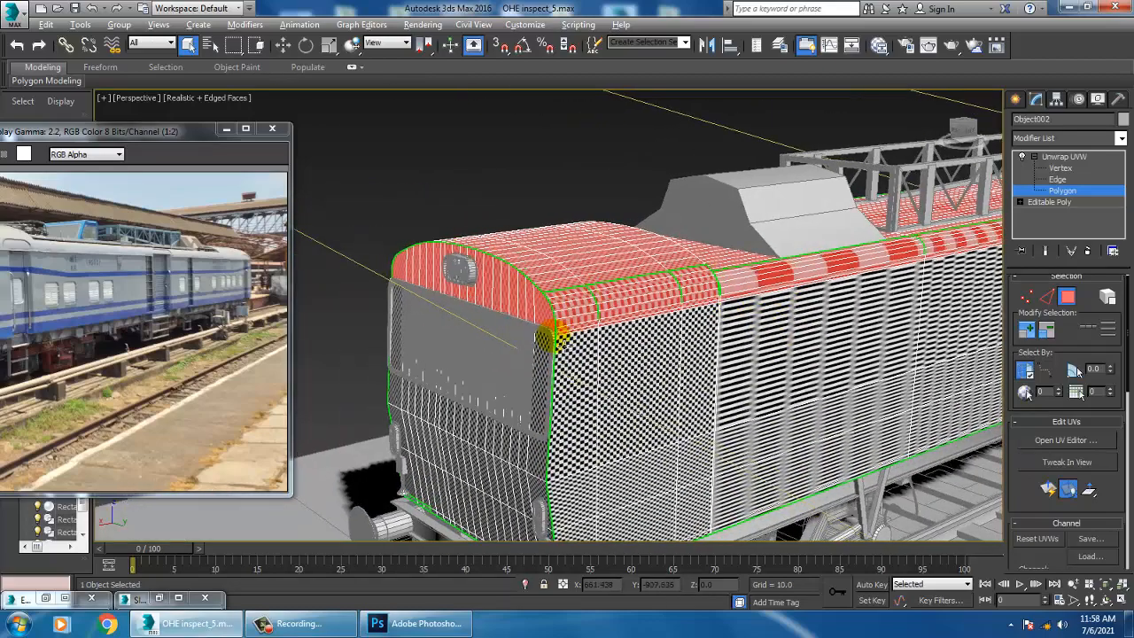
pyautogui.scroll(5, 478, 293)
# Step: Deselect the arched band of polygons above the near cab's windscreen, from one corner across to the other
pyautogui.keyDown('alt'); pyautogui.moveTo(732, 357); pyautogui.dragTo(547, 324); pyautogui.keyUp('alt')
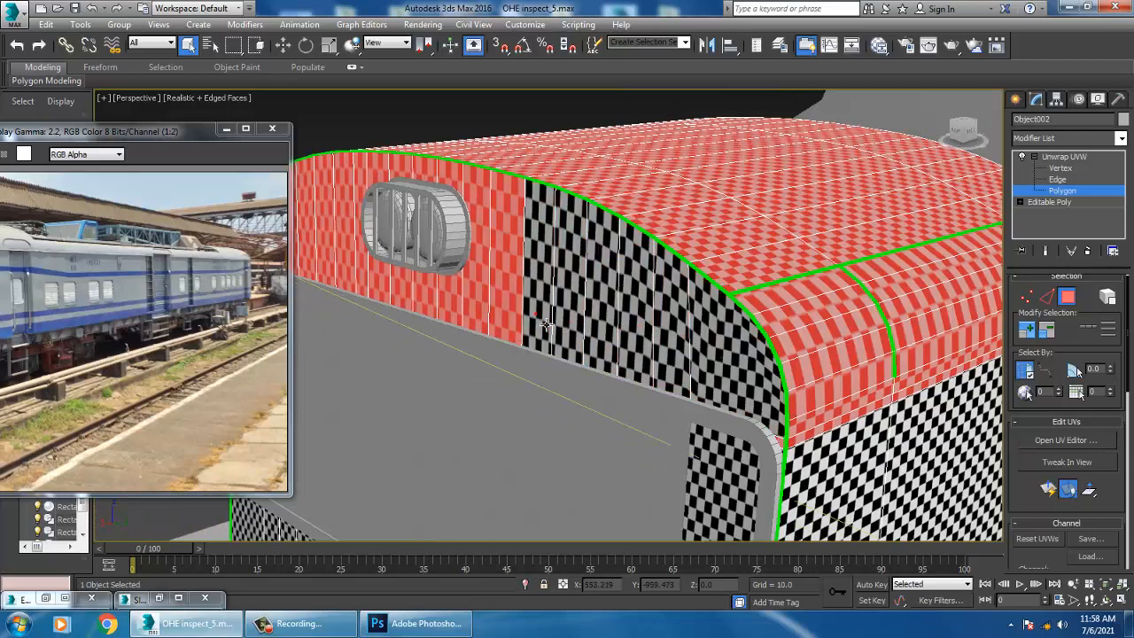
pyautogui.keyDown('alt'); pyautogui.click(506, 313); pyautogui.keyUp('alt')
pyautogui.keyDown('alt'); pyautogui.click(476, 307); pyautogui.keyUp('alt')
pyautogui.keyDown('alt'); pyautogui.click(450, 299); pyautogui.keyUp('alt')
pyautogui.moveTo(450, 300); pyautogui.dragTo(668, 336, button='middle')
pyautogui.keyDown('alt'); pyautogui.moveTo(658, 337); pyautogui.dragTo(501, 309); pyautogui.keyUp('alt')
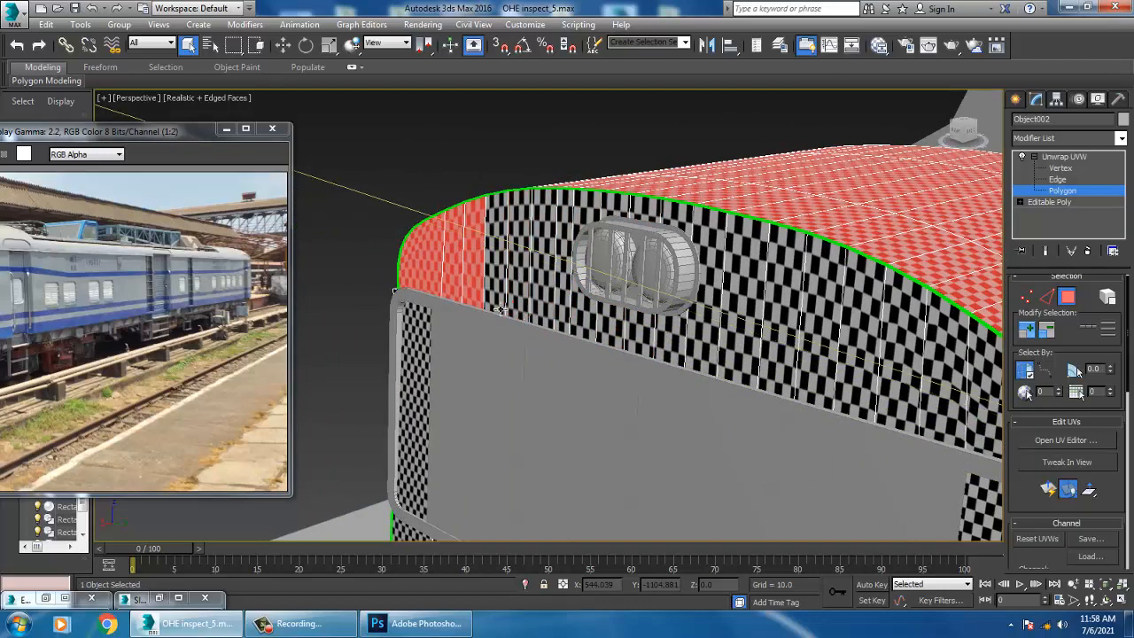
pyautogui.keyDown('alt'); pyautogui.click(480, 301); pyautogui.keyUp('alt')
pyautogui.keyDown('alt'); pyautogui.click(452, 292); pyautogui.keyUp('alt')
pyautogui.keyDown('alt'); pyautogui.click(431, 285); pyautogui.keyUp('alt')
# Step: Deselect the lower strips of the curved roof edge on the panel at the near cab corner
pyautogui.scroll(-5, 532, 327)
pyautogui.keyDown('alt'); pyautogui.moveTo(567, 350); pyautogui.dragTo(722, 330, button='middle'); pyautogui.keyUp('alt')
pyautogui.scroll(6, 718, 327)
pyautogui.scroll(-5, 638, 295)
pyautogui.moveTo(904, 314); pyautogui.dragTo(664, 248, button='middle')
pyautogui.keyDown('alt'); pyautogui.moveTo(835, 290); pyautogui.dragTo(769, 293, button='middle'); pyautogui.keyUp('alt')
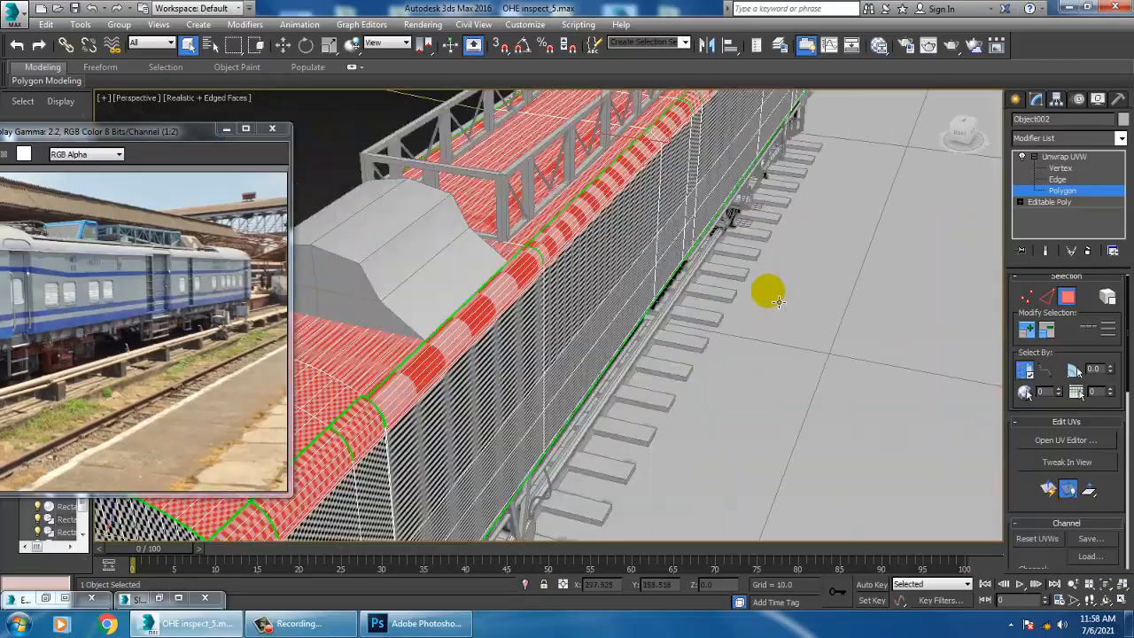
pyautogui.moveTo(655, 337); pyautogui.dragTo(739, 332, button='middle')
pyautogui.moveTo(577, 417); pyautogui.dragTo(604, 411, button='middle')
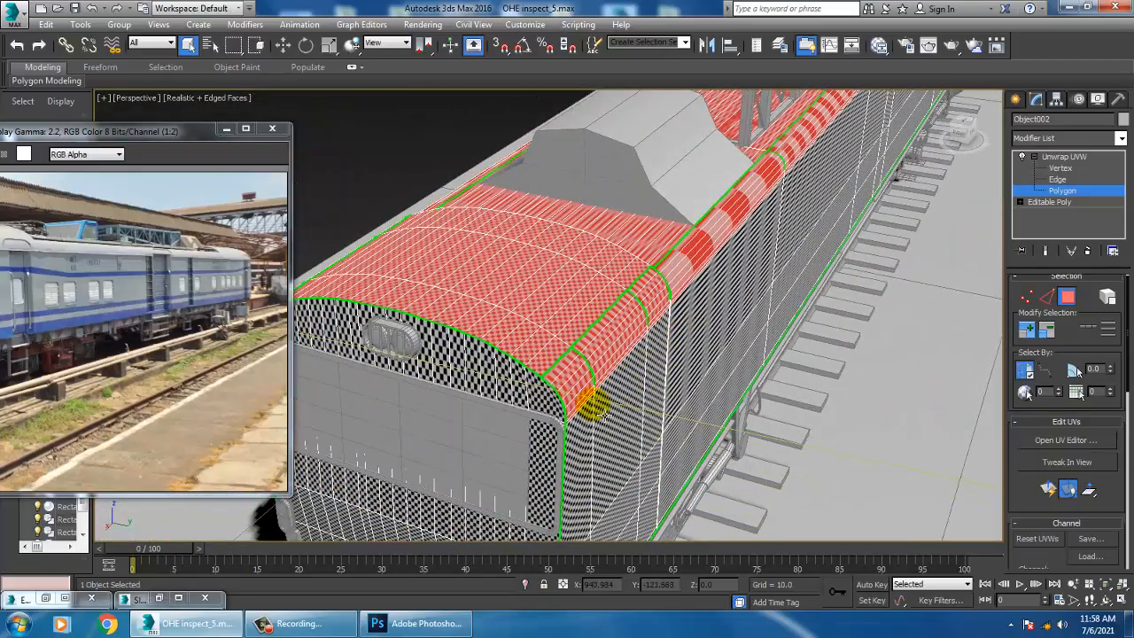
pyautogui.scroll(8, 592, 406)
pyautogui.scroll(-4, 599, 408)
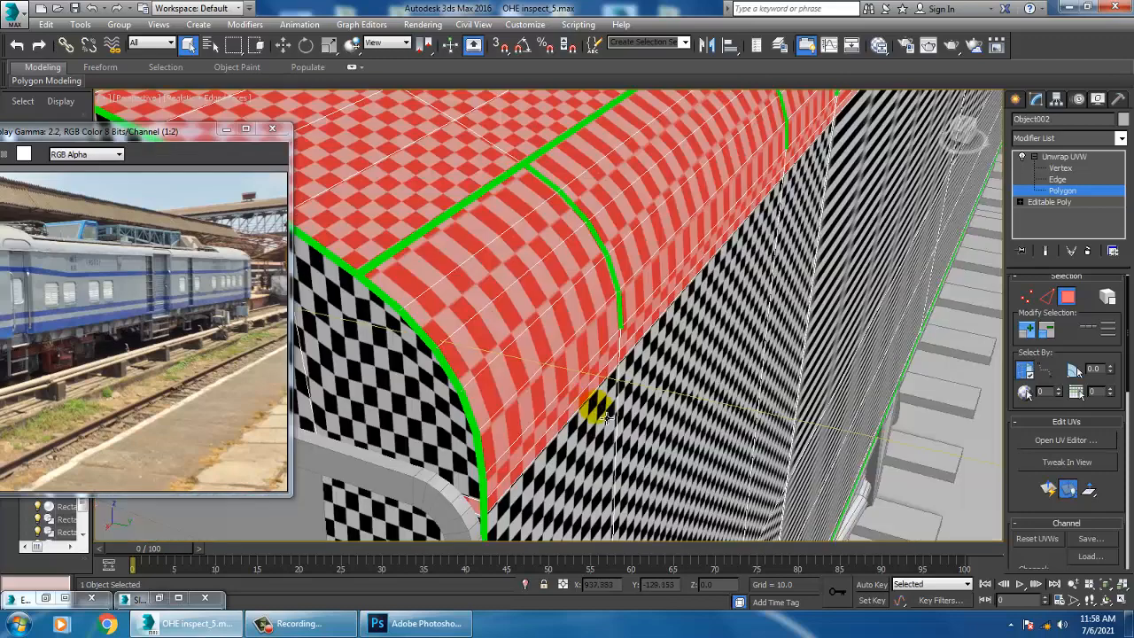
pyautogui.keyDown('alt'); pyautogui.click(546, 455); pyautogui.keyUp('alt')
pyautogui.keyDown('alt'); pyautogui.click(538, 431); pyautogui.keyUp('alt')
pyautogui.keyDown('alt'); pyautogui.click(527, 404); pyautogui.keyUp('alt')
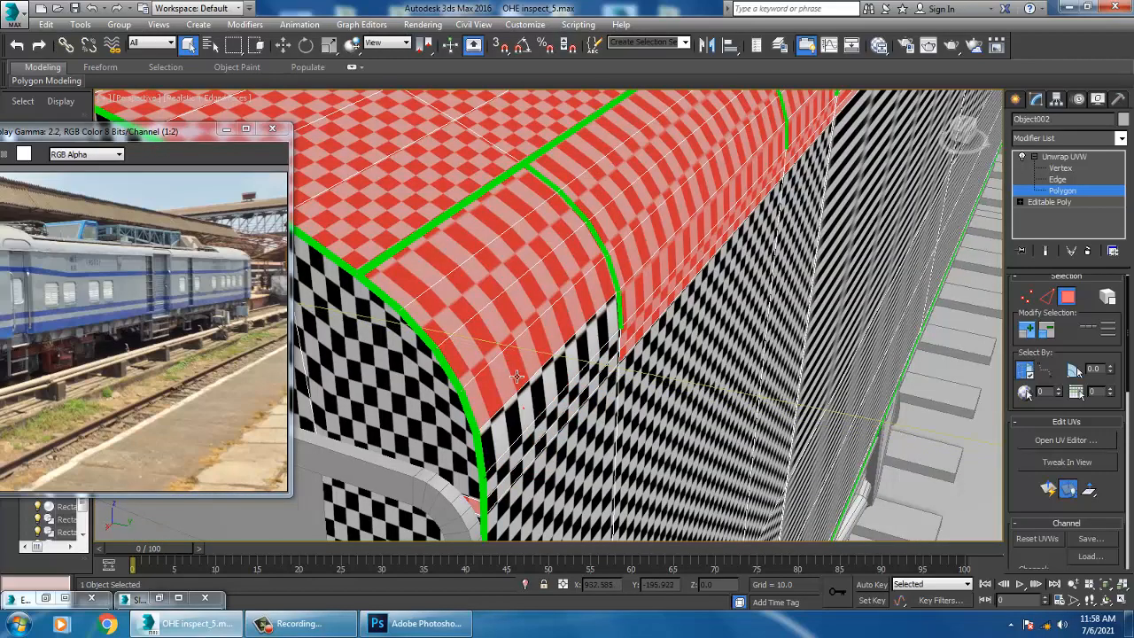
pyautogui.keyDown('alt'); pyautogui.click(516, 374); pyautogui.keyUp('alt')
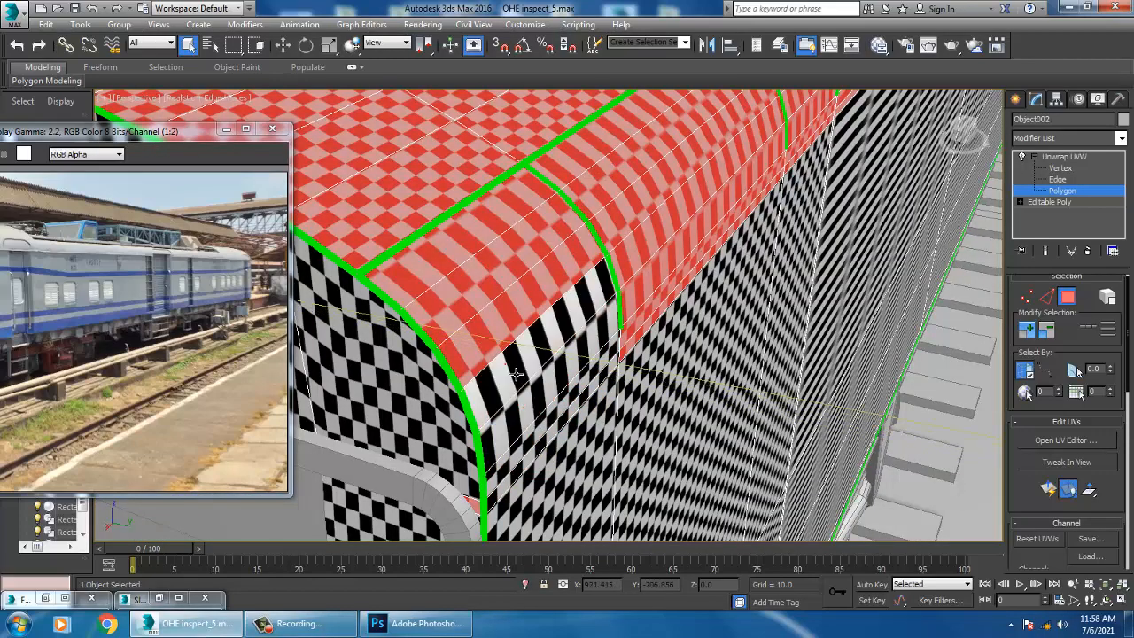
# Step: Deselect the lower curved roof-edge strips on the next two cab panels, up to the long side wall
pyautogui.keyDown('alt'); pyautogui.click(648, 328); pyautogui.keyUp('alt')
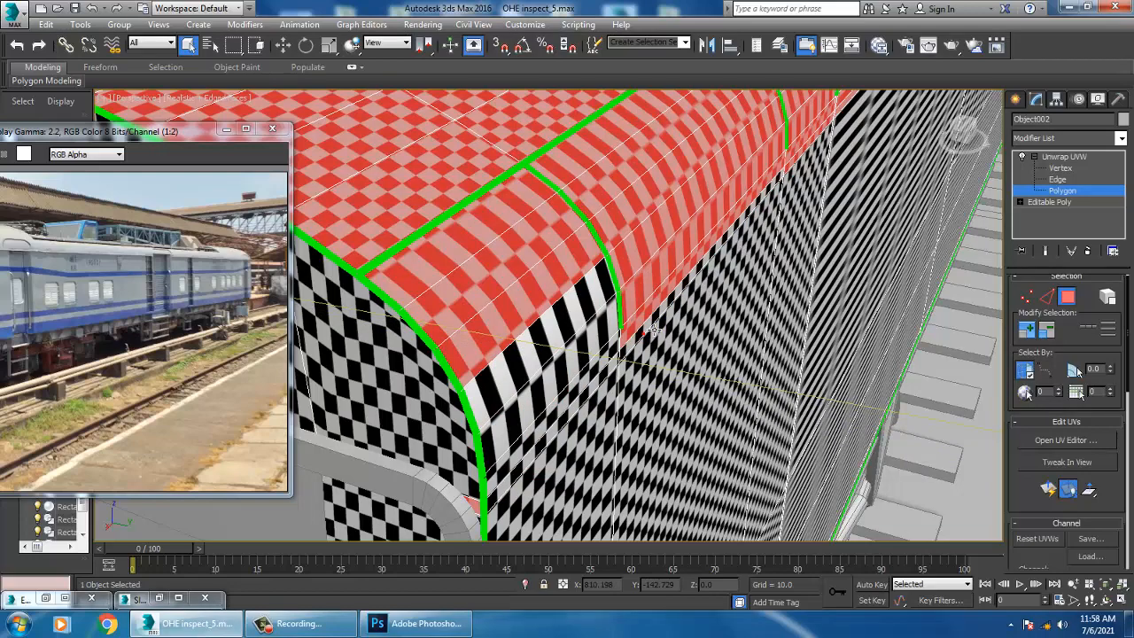
pyautogui.keyDown('alt'); pyautogui.click(649, 309); pyautogui.keyUp('alt')
pyautogui.keyDown('alt'); pyautogui.click(648, 282); pyautogui.keyUp('alt')
pyautogui.keyDown('alt'); pyautogui.click(645, 253); pyautogui.keyUp('alt')
pyautogui.moveTo(933, 210); pyautogui.dragTo(835, 267, button='middle')
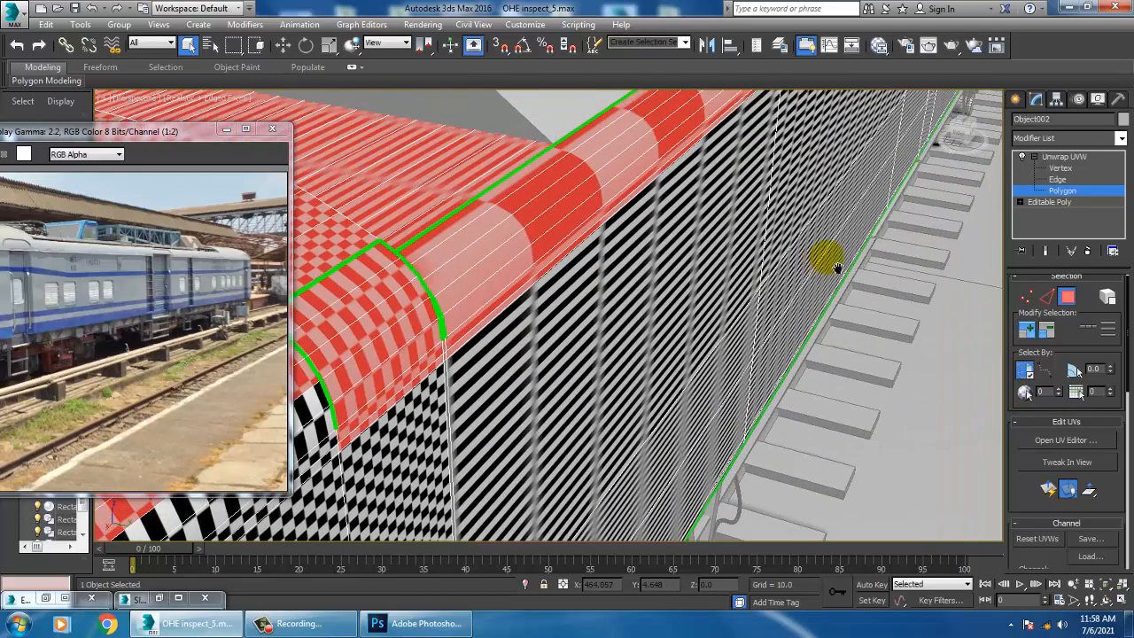
pyautogui.keyDown('alt'); pyautogui.click(401, 340); pyautogui.keyUp('alt')
pyautogui.keyDown('alt'); pyautogui.click(402, 371); pyautogui.keyUp('alt')
pyautogui.keyDown('alt'); pyautogui.click(407, 393); pyautogui.keyUp('alt')
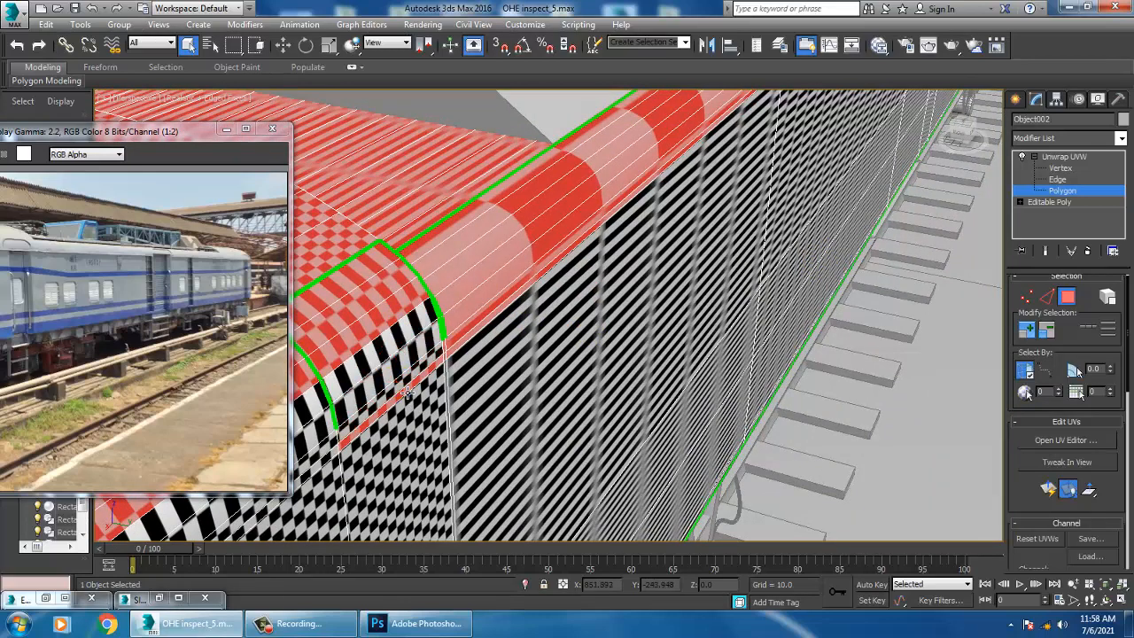
pyautogui.keyDown('alt'); pyautogui.click(407, 396); pyautogui.keyUp('alt')
# Step: Deselect the lower curved roof-edge strips section by section along the long side wall to the far cab
pyautogui.moveTo(492, 359); pyautogui.dragTo(567, 257)
pyautogui.keyDown('alt'); pyautogui.moveTo(664, 233); pyautogui.dragTo(547, 333, button='middle'); pyautogui.keyUp('alt')
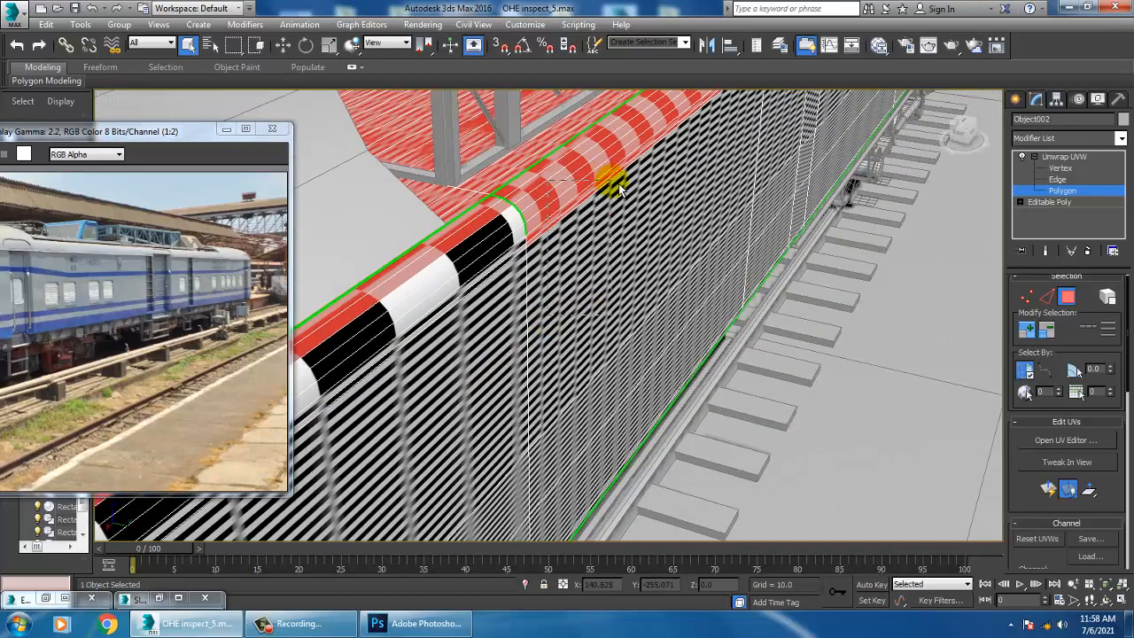
pyautogui.keyDown('alt'); pyautogui.moveTo(619, 186); pyautogui.dragTo(566, 357, button='middle'); pyautogui.keyUp('alt')
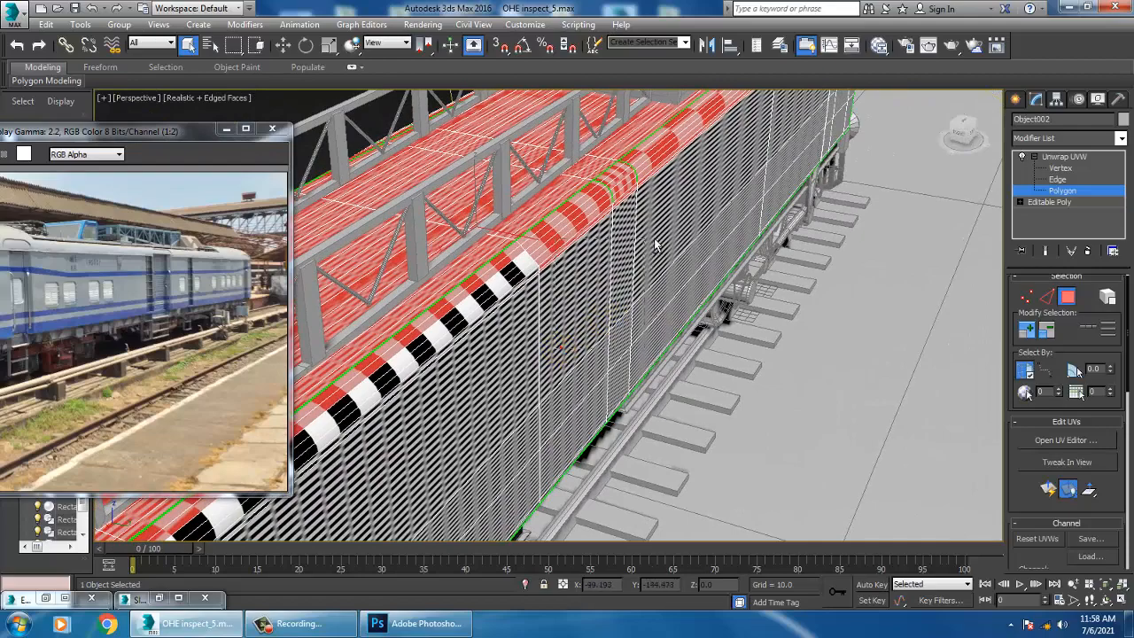
pyautogui.keyDown('alt'); pyautogui.moveTo(658, 232); pyautogui.dragTo(554, 354, button='middle'); pyautogui.keyUp('alt')
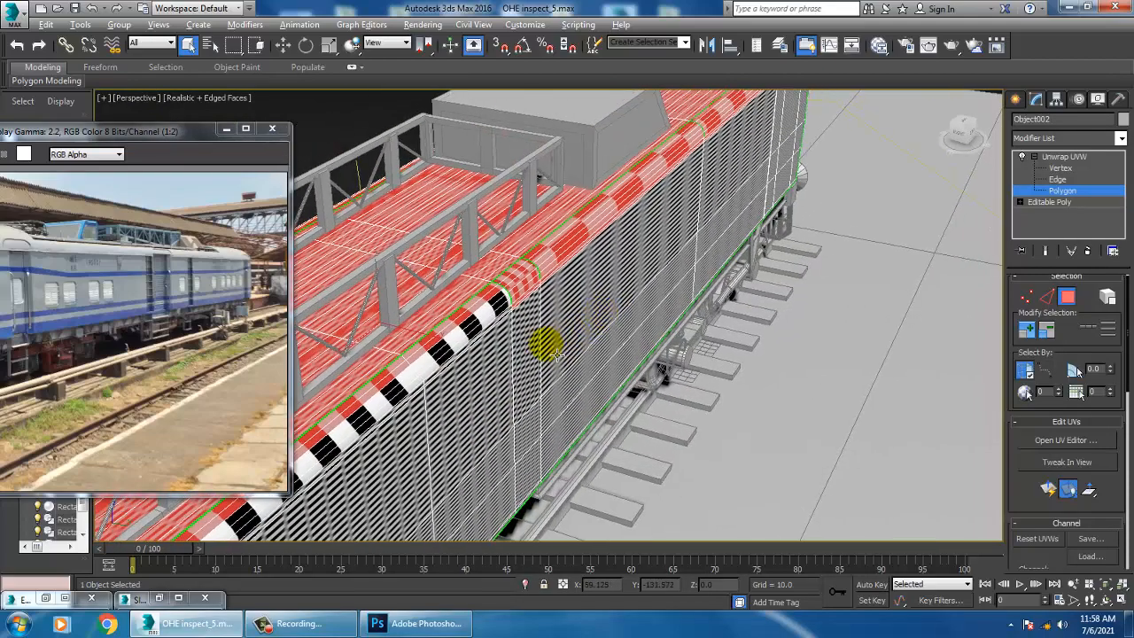
pyautogui.keyDown('alt'); pyautogui.moveTo(631, 282); pyautogui.dragTo(542, 280, button='middle'); pyautogui.keyUp('alt')
pyautogui.click(494, 298)
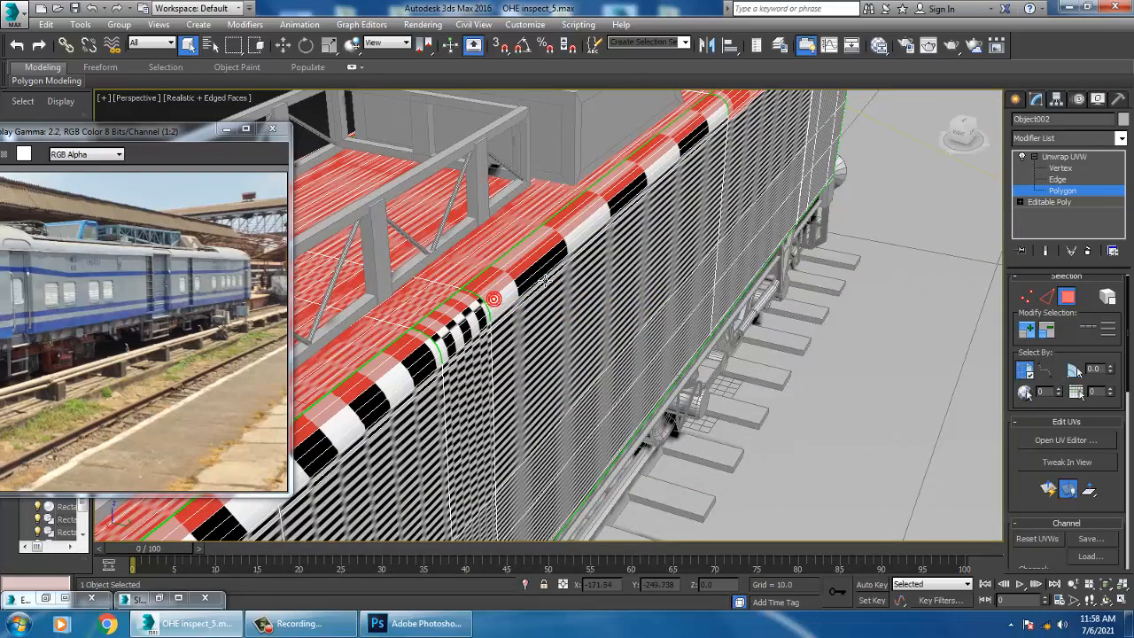
pyautogui.keyDown('alt'); pyautogui.moveTo(516, 294); pyautogui.dragTo(577, 336, button='middle'); pyautogui.keyUp('alt')
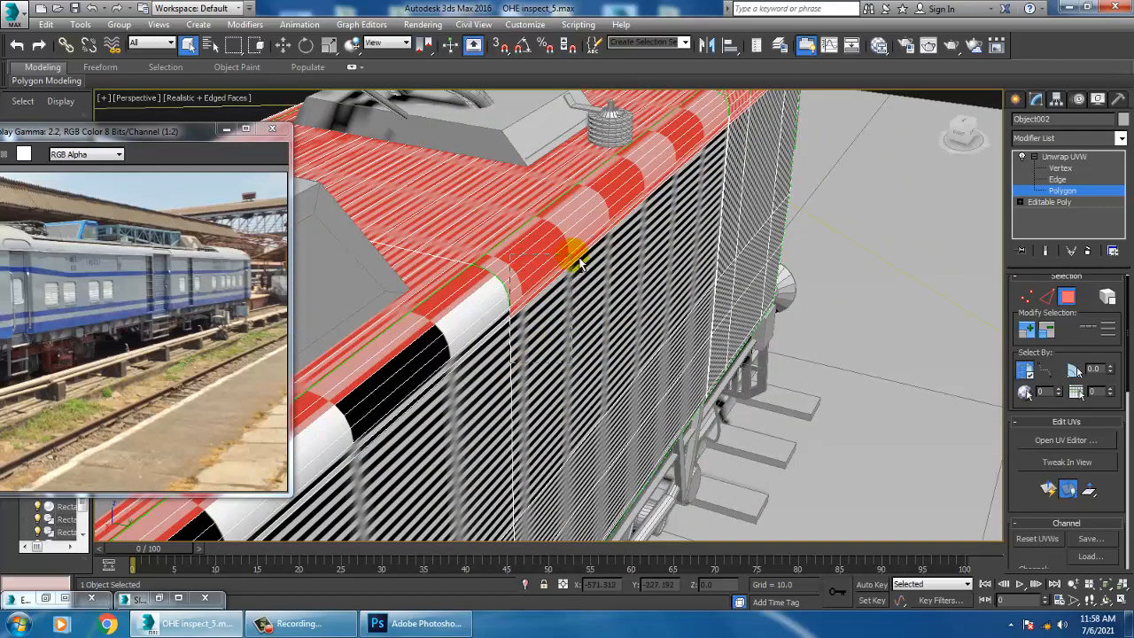
pyautogui.keyDown('alt'); pyautogui.moveTo(620, 240); pyautogui.dragTo(633, 286, button='middle'); pyautogui.keyUp('alt')
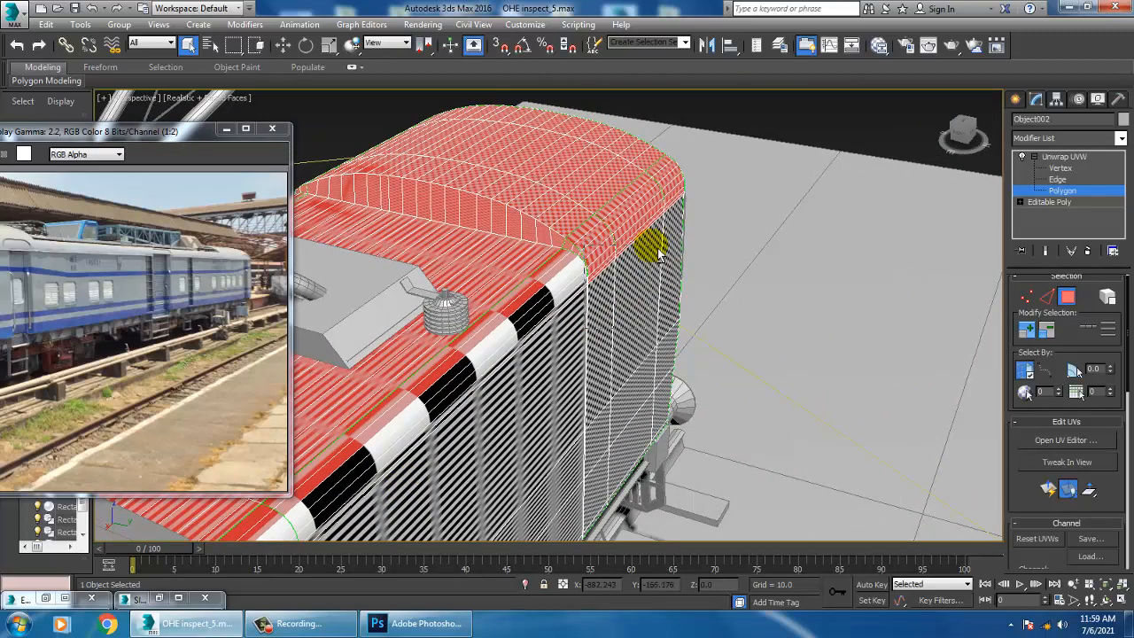
# Step: Deselect the lower curved roof-edge strips on the far cab's first and middle panels
pyautogui.keyDown('alt'); pyautogui.moveTo(659, 249); pyautogui.dragTo(661, 251); pyautogui.keyUp('alt')
pyautogui.moveTo(697, 228); pyautogui.dragTo(624, 316, button='middle')
pyautogui.scroll(2, 617, 319)
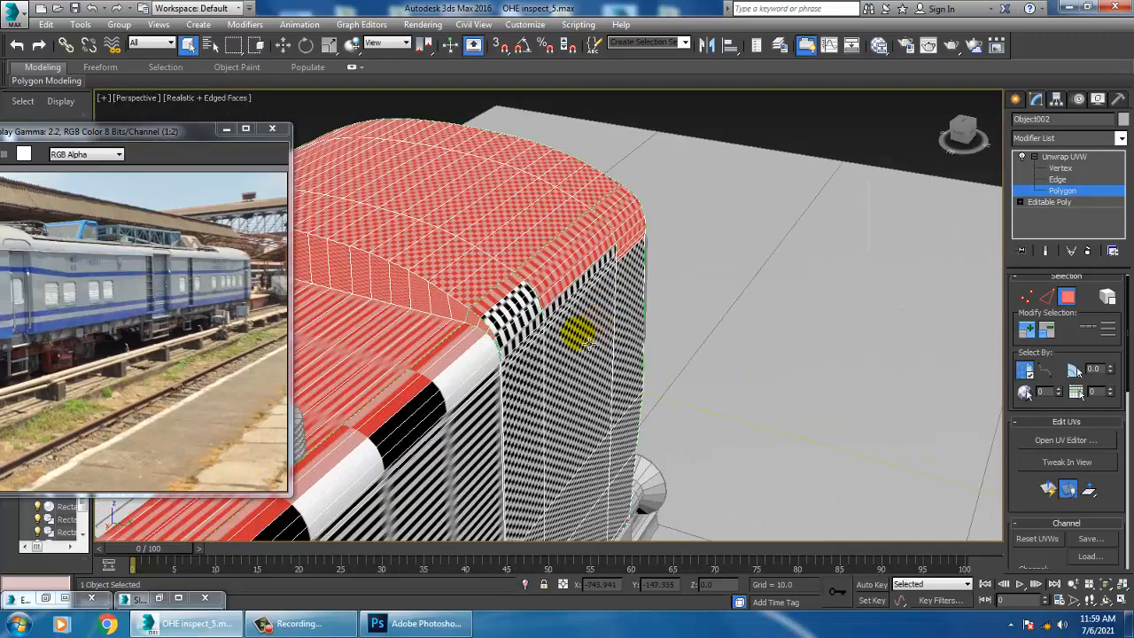
pyautogui.scroll(1, 521, 348)
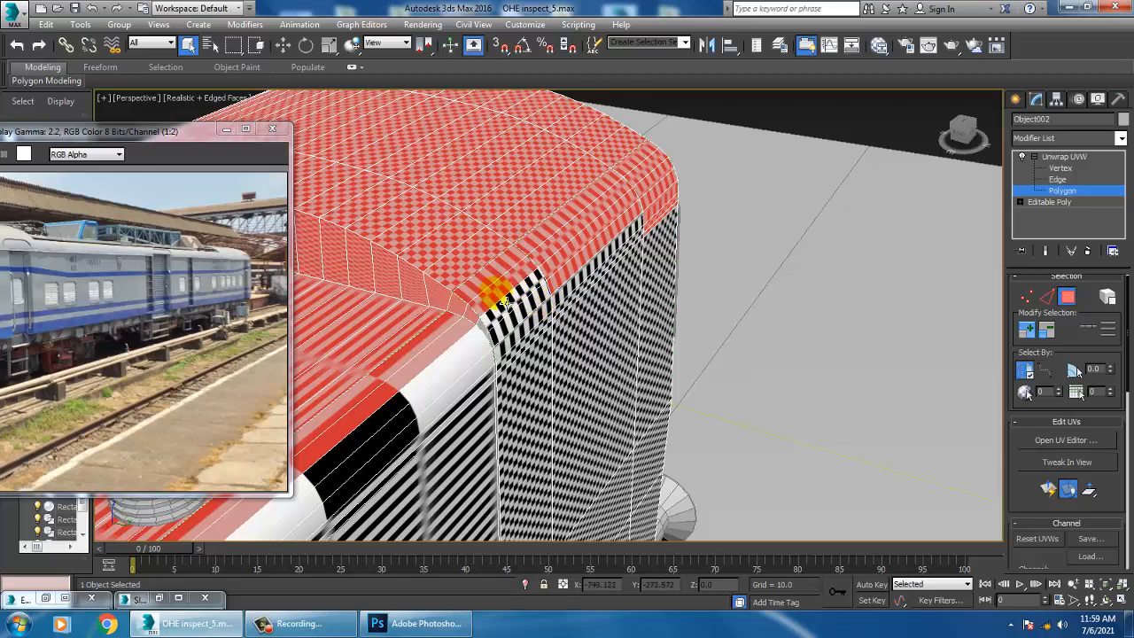
pyautogui.keyDown('alt'); pyautogui.click(585, 244); pyautogui.keyUp('alt')
pyautogui.keyDown('alt'); pyautogui.click(587, 257); pyautogui.keyUp('alt')
# Step: Deselect the lower curved roof-edge strips on the last panel at the far cab corner
pyautogui.moveTo(732, 207); pyautogui.dragTo(620, 347, button='middle')
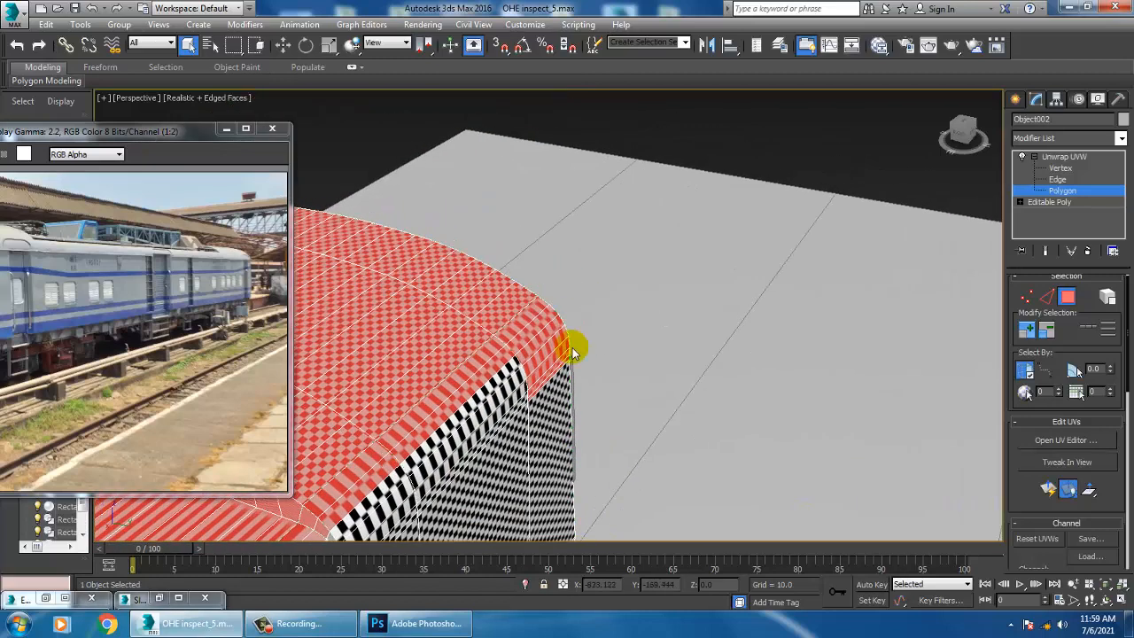
pyautogui.scroll(4, 575, 349)
pyautogui.keyDown('alt'); pyautogui.click(456, 379); pyautogui.keyUp('alt')
pyautogui.keyDown('alt'); pyautogui.click(491, 410); pyautogui.keyUp('alt')
pyautogui.keyDown('alt'); pyautogui.click(502, 436); pyautogui.keyUp('alt')
pyautogui.keyDown('alt'); pyautogui.click(511, 454); pyautogui.keyUp('alt')
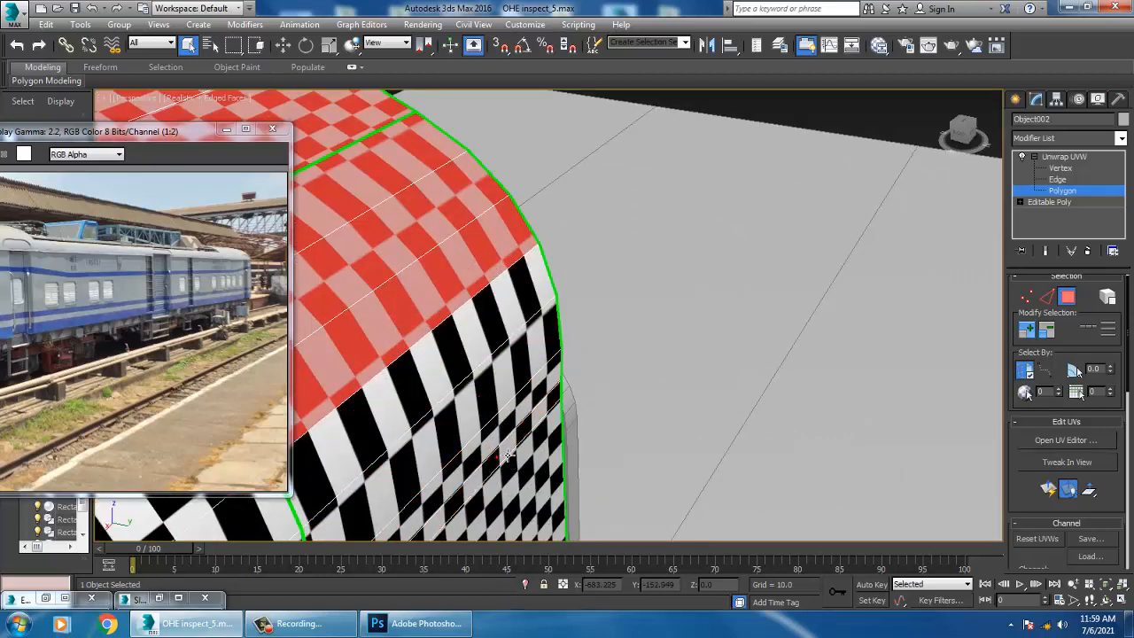
# Step: Deselect the polygons beside and below the windscreen on the far cab front with a selection box
pyautogui.scroll(-5, 512, 458)
pyautogui.moveTo(512, 458); pyautogui.dragTo(638, 301, button='middle')
pyautogui.scroll(-4, 552, 399)
pyautogui.scroll(5, 567, 271)
pyautogui.moveTo(567, 271); pyautogui.dragTo(696, 327, button='middle')
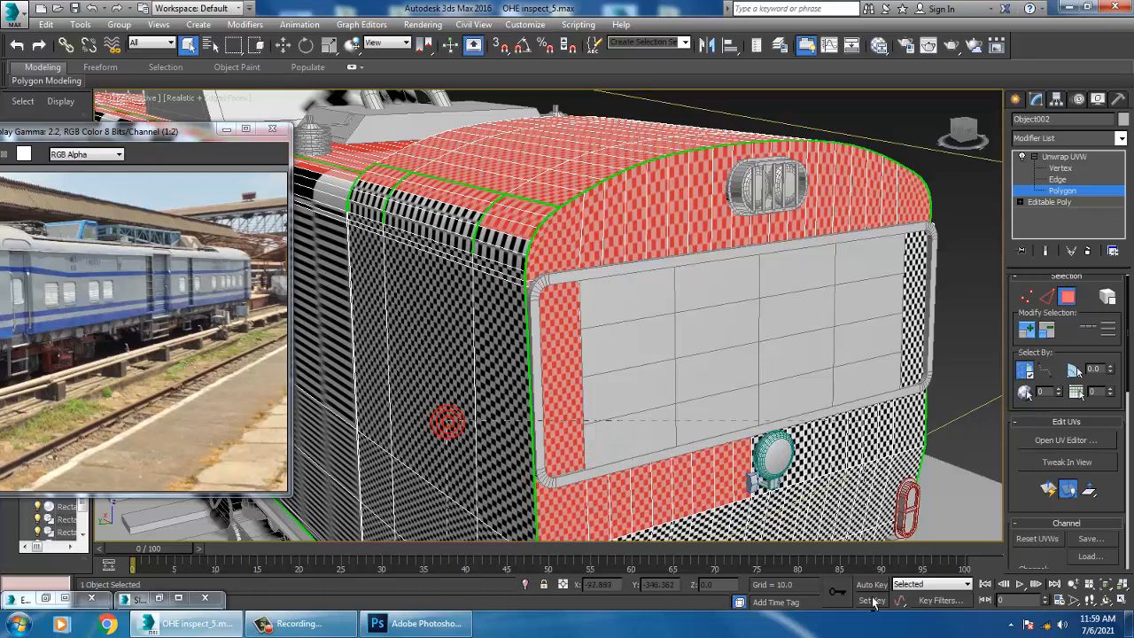
pyautogui.keyDown('alt'); pyautogui.moveTo(873, 603); pyautogui.dragTo(873, 603); pyautogui.keyUp('alt')
pyautogui.moveTo(666, 330); pyautogui.dragTo(656, 377, button='middle')
# Step: Deselect the arched band of polygons above the far cab's windscreen, on both sides of the headlight
pyautogui.keyDown('alt'); pyautogui.click(556, 311); pyautogui.keyUp('alt')
pyautogui.keyDown('alt'); pyautogui.click(605, 291); pyautogui.keyUp('alt')
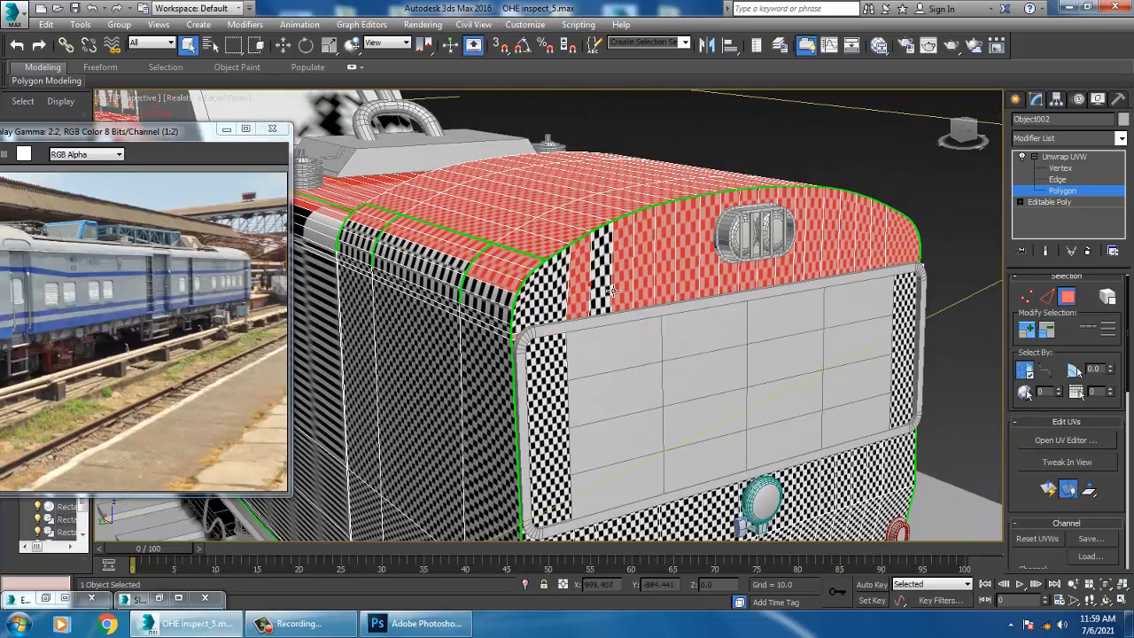
pyautogui.keyDown('alt'); pyautogui.click(581, 284); pyautogui.keyUp('alt')
pyautogui.keyDown('alt'); pyautogui.click(623, 281); pyautogui.keyUp('alt')
pyautogui.keyDown('alt'); pyautogui.click(645, 282); pyautogui.keyUp('alt')
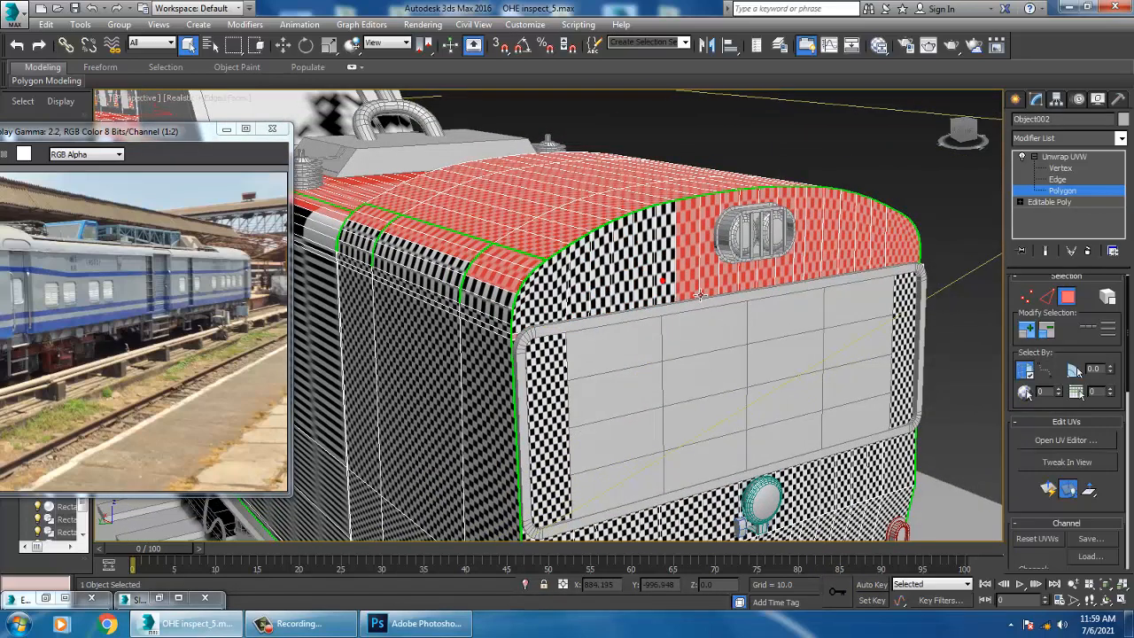
pyautogui.keyDown('alt'); pyautogui.click(696, 282); pyautogui.keyUp('alt')
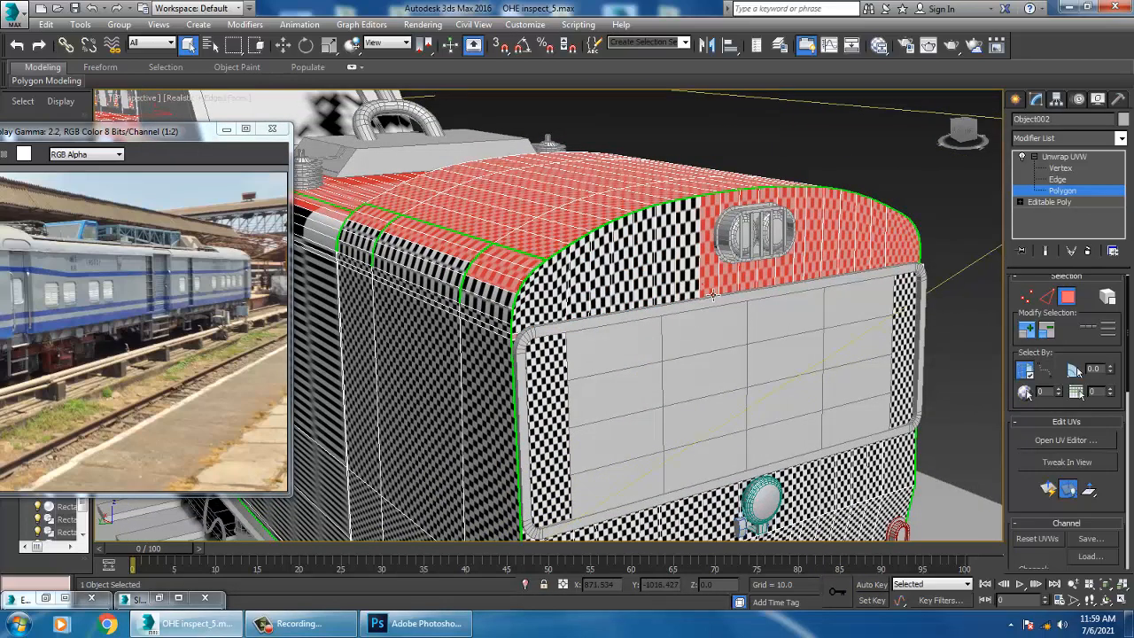
pyautogui.keyDown('alt'); pyautogui.click(796, 278); pyautogui.keyUp('alt')
pyautogui.keyDown('alt'); pyautogui.click(821, 275); pyautogui.keyUp('alt')
pyautogui.keyDown('alt'); pyautogui.click(849, 271); pyautogui.keyUp('alt')
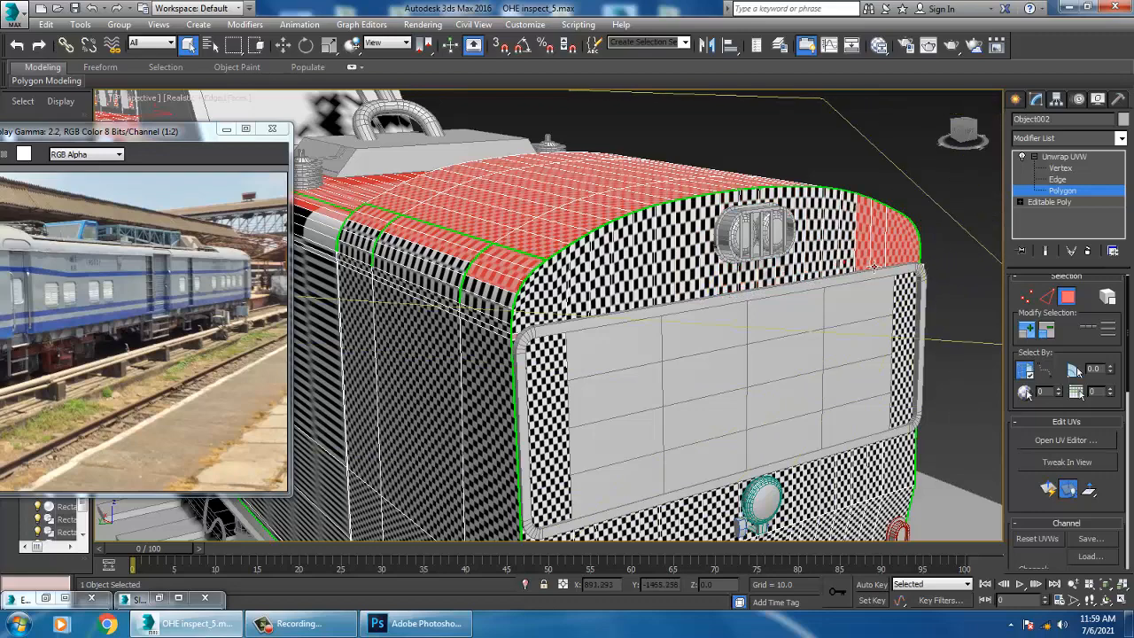
pyautogui.keyDown('alt'); pyautogui.click(873, 267); pyautogui.keyUp('alt')
pyautogui.keyDown('alt'); pyautogui.click(892, 264); pyautogui.keyUp('alt')
pyautogui.keyDown('alt'); pyautogui.click(906, 260); pyautogui.keyUp('alt')
# Step: Examine the roof polygon selection from all around the body and in wireframe display for leftover polygons
pyautogui.scroll(-5, 893, 264)
pyautogui.keyDown('alt'); pyautogui.moveTo(893, 264); pyautogui.dragTo(809, 278, button='middle'); pyautogui.keyUp('alt')
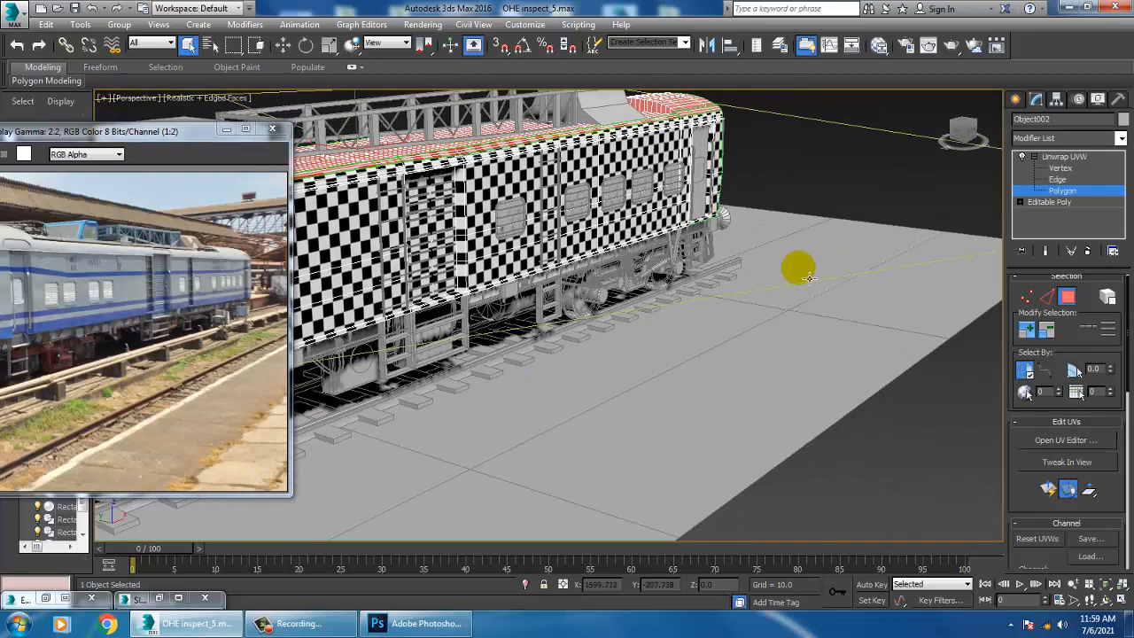
pyautogui.scroll(-5, 780, 302)
pyautogui.scroll(6, 666, 266)
pyautogui.keyDown('alt'); pyautogui.moveTo(666, 265); pyautogui.dragTo(682, 301, button='middle'); pyautogui.keyUp('alt')
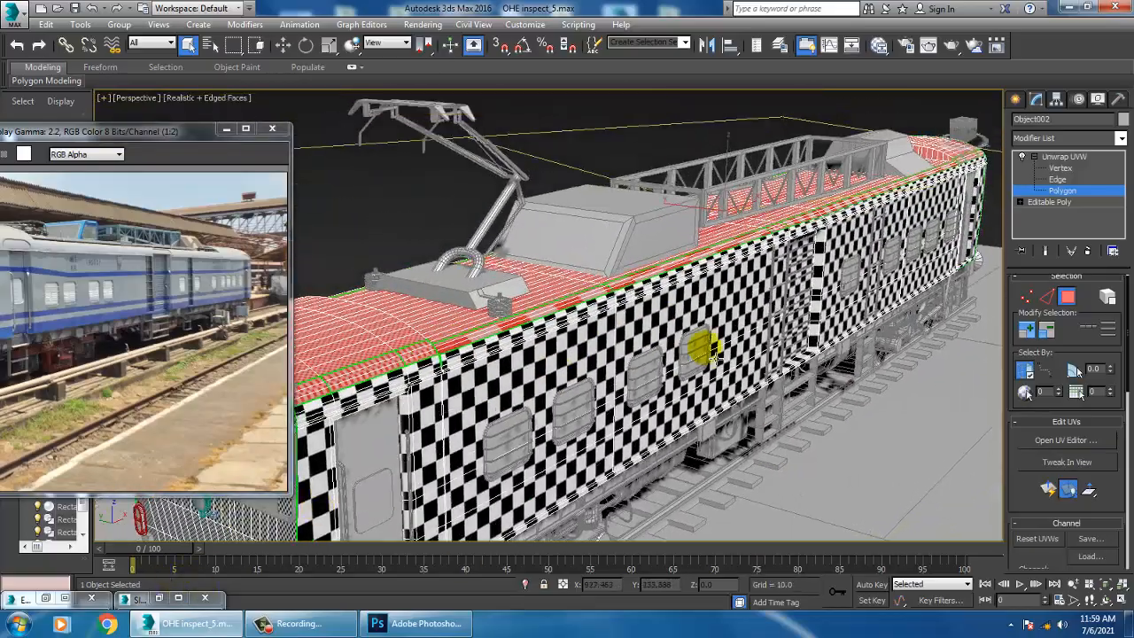
pyautogui.keyDown('alt'); pyautogui.moveTo(714, 350); pyautogui.dragTo(559, 406, button='middle'); pyautogui.keyUp('alt')
pyautogui.scroll(3, 735, 316)
pyautogui.scroll(-5, 745, 354)
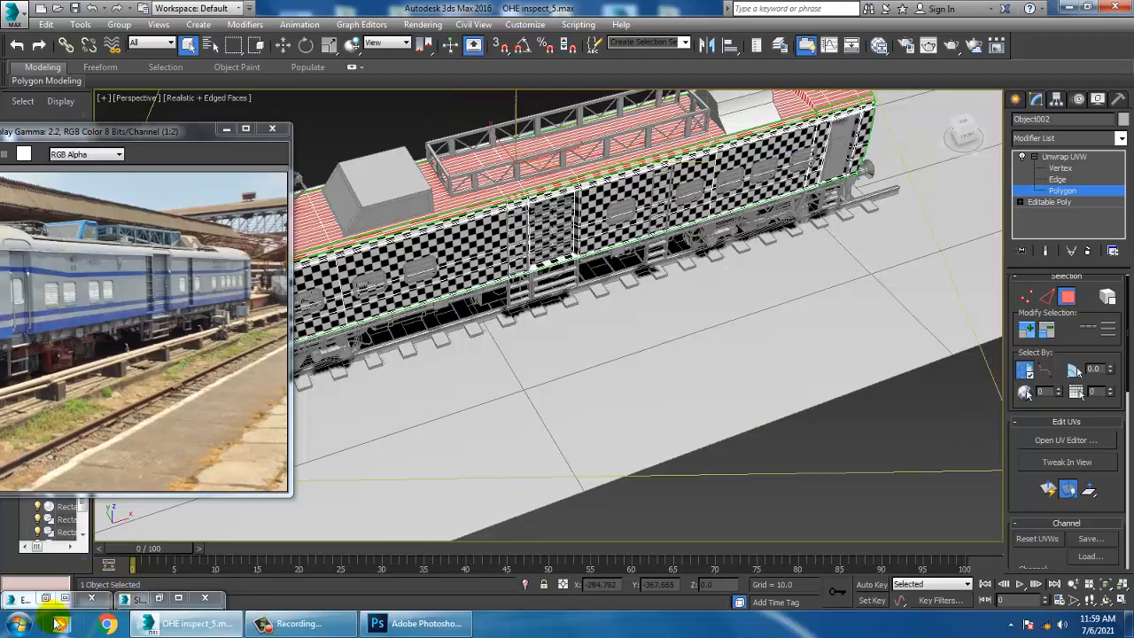
pyautogui.keyDown('alt'); pyautogui.moveTo(679, 316); pyautogui.dragTo(1115, 368, button='middle'); pyautogui.keyUp('alt')
pyautogui.scroll(-5, 671, 273)
pyautogui.press('F3')
pyautogui.scroll(2, 640, 316)
pyautogui.scroll(3, 640, 316)
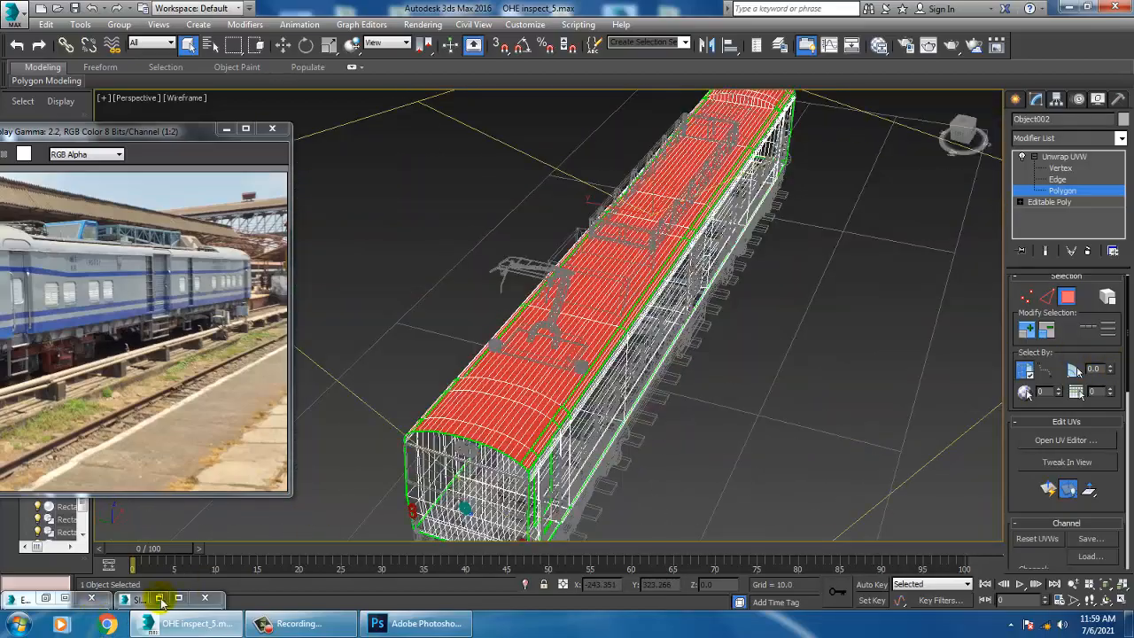
# Step: Examine the selected roof polygons in the UV layout and along the curved roof edges of the body in shaded display
pyautogui.doubleClick(22, 599)
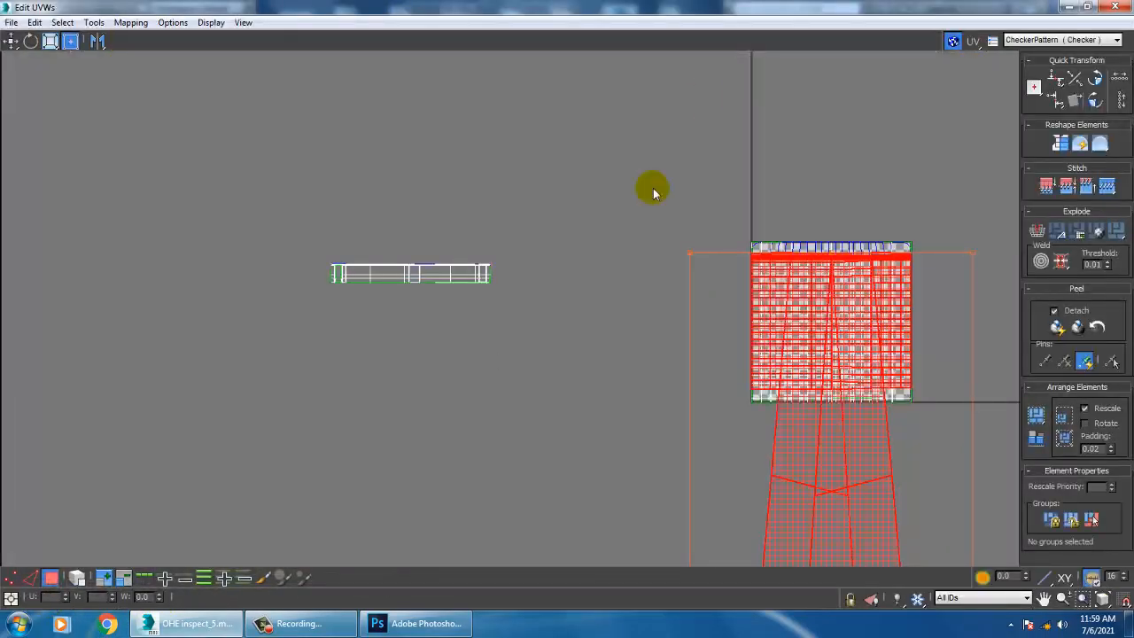
pyautogui.moveTo(654, 351); pyautogui.dragTo(528, 222, button='middle')
pyautogui.scroll(-5, 679, 342)
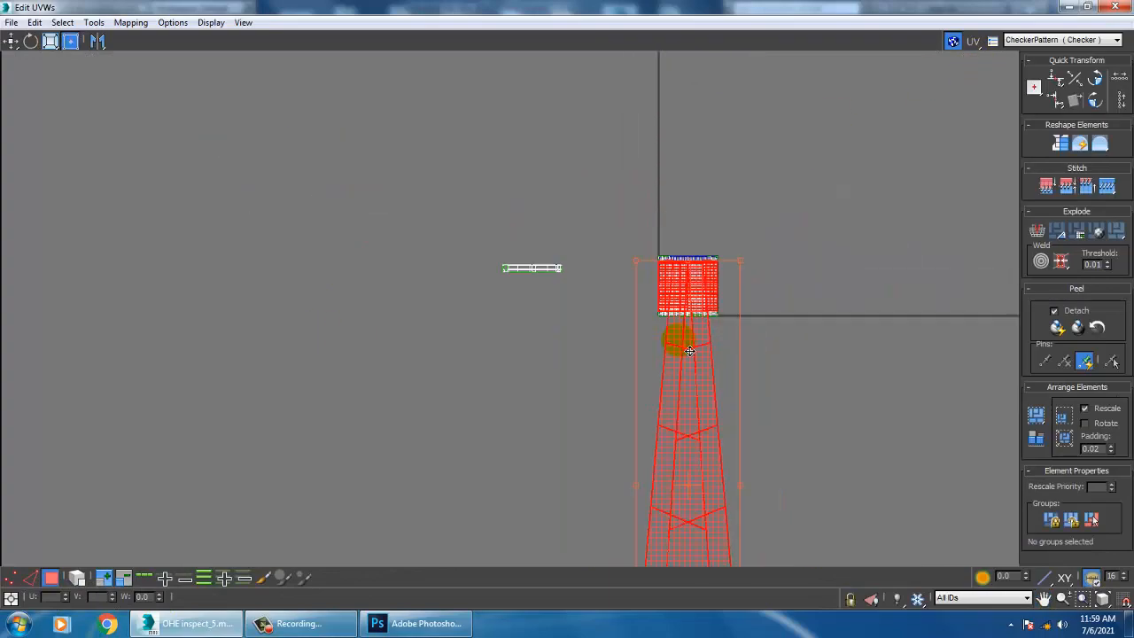
pyautogui.moveTo(711, 373); pyautogui.dragTo(576, 104, button='middle')
pyautogui.click(1070, 11)
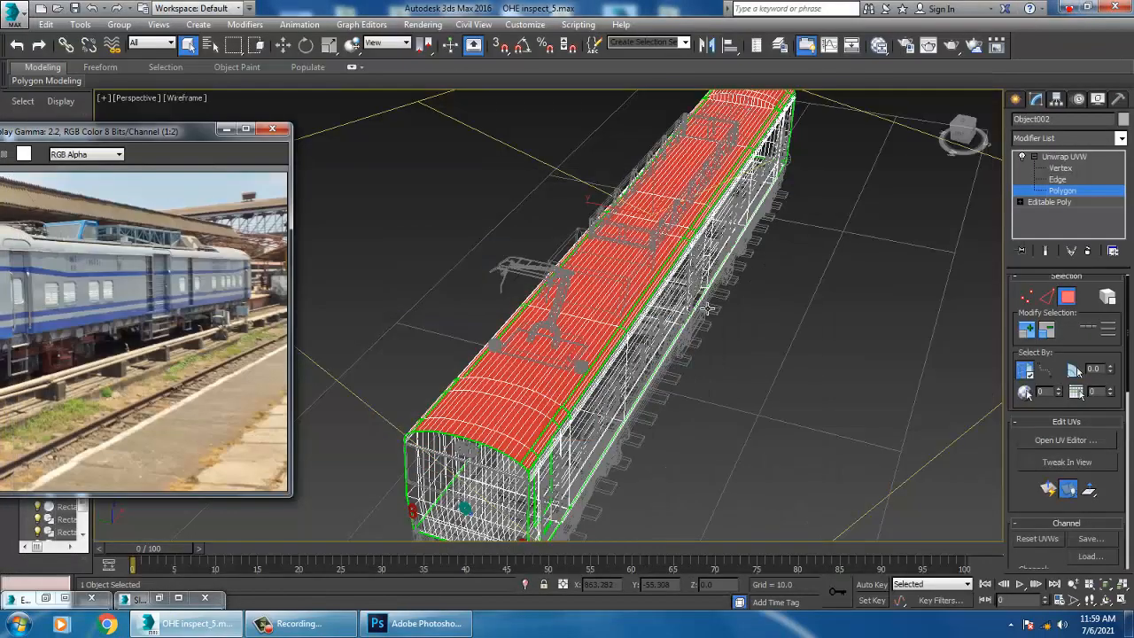
pyautogui.keyDown('alt'); pyautogui.moveTo(709, 354); pyautogui.dragTo(578, 365, button='middle'); pyautogui.keyUp('alt')
pyautogui.scroll(-3, 625, 307)
pyautogui.press('F3')
pyautogui.scroll(8, 674, 296)
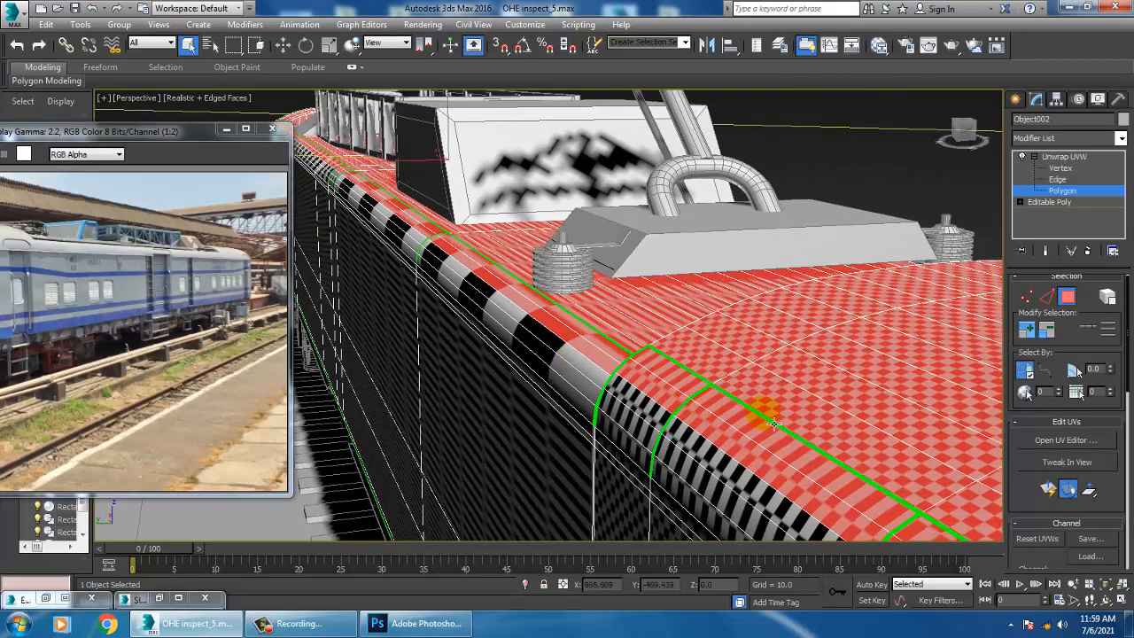
pyautogui.keyDown('alt'); pyautogui.moveTo(750, 427); pyautogui.dragTo(730, 430, button='middle'); pyautogui.keyUp('alt')
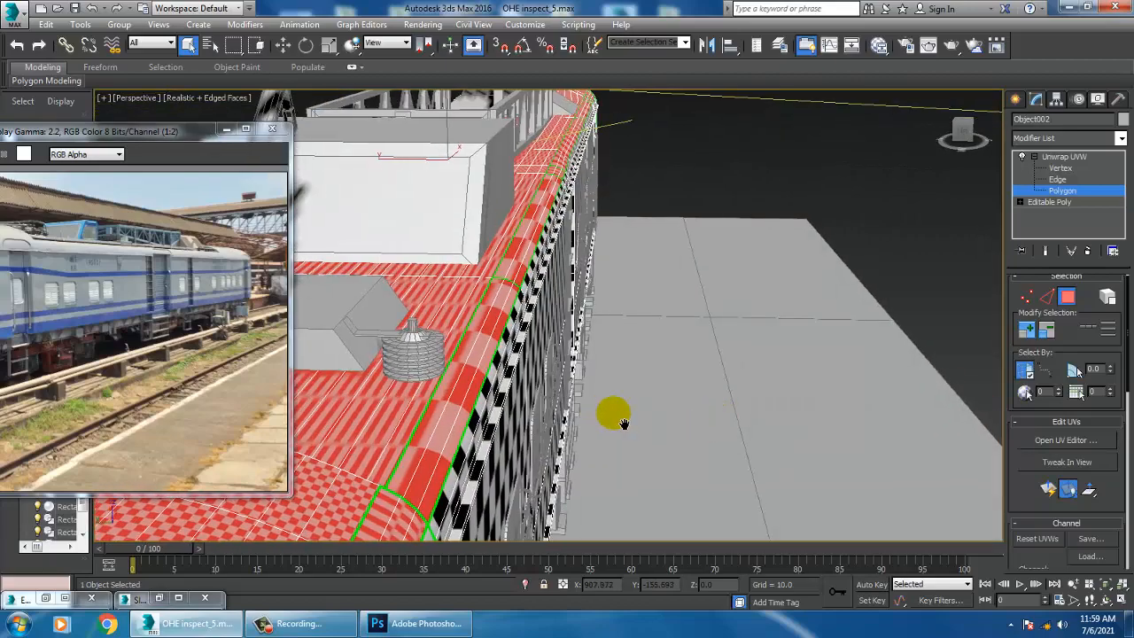
pyautogui.scroll(-6, 625, 424)
pyautogui.keyDown('alt'); pyautogui.moveTo(762, 379); pyautogui.dragTo(620, 399, button='middle'); pyautogui.keyUp('alt')
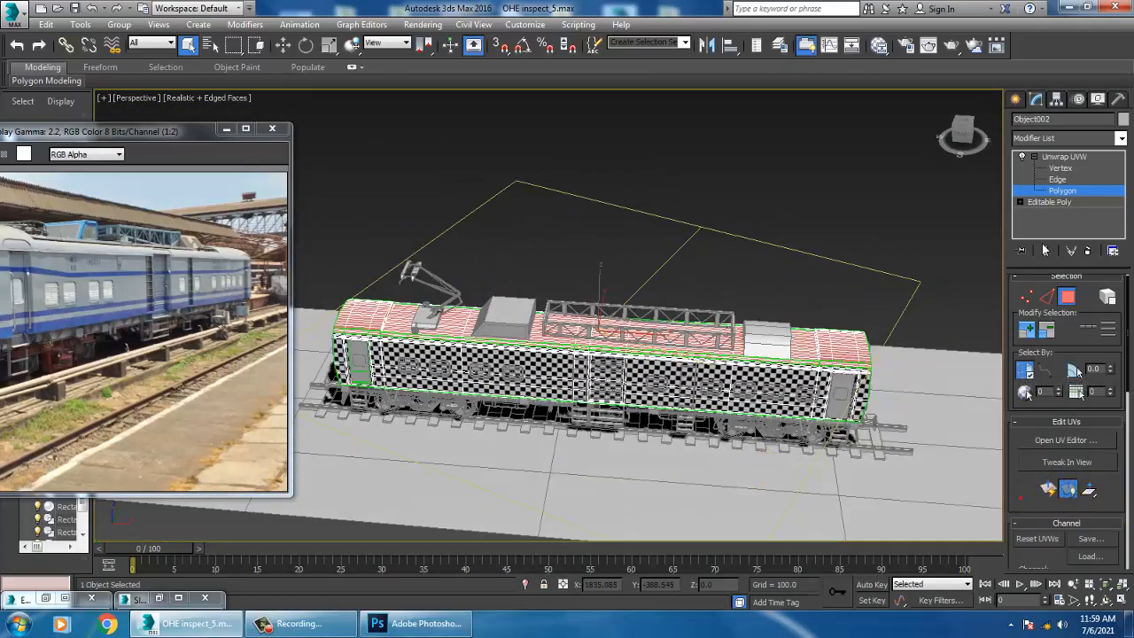
# Step: Apply a planar projection aligned to the Z axis to the selected roof polygons
pyautogui.moveTo(1034, 512); pyautogui.dragTo(1042, 250)
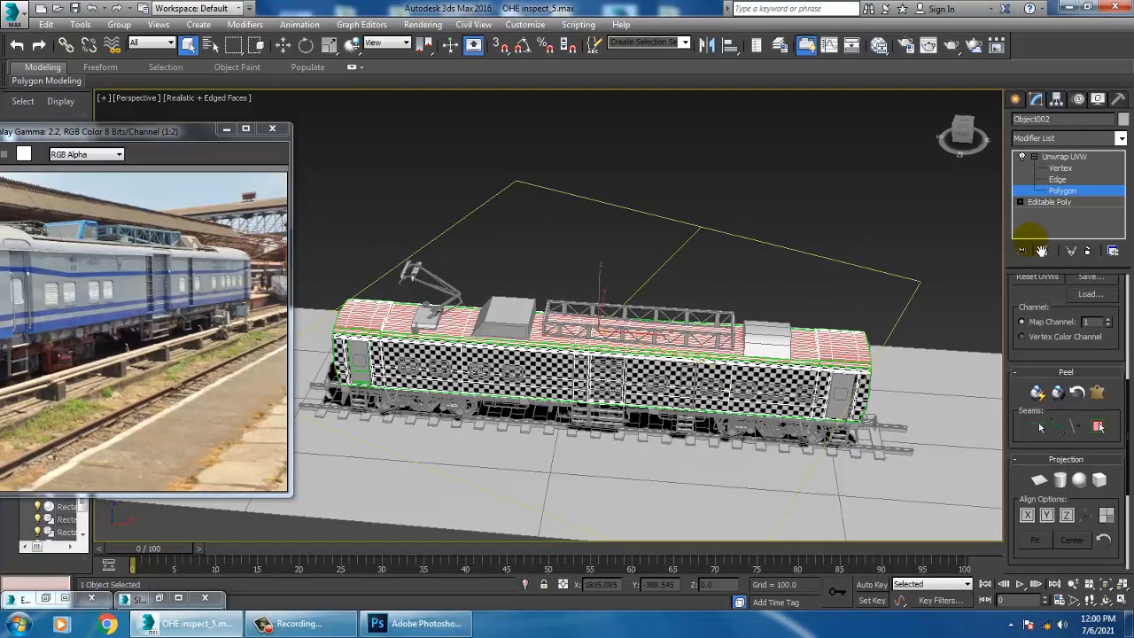
pyautogui.click(1041, 480)
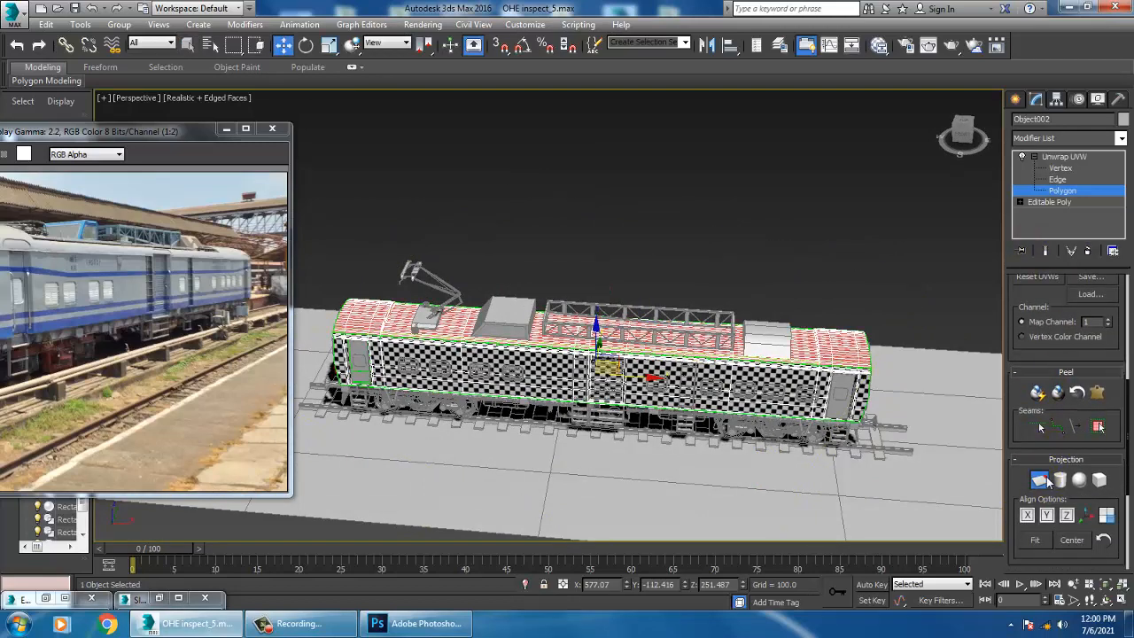
pyautogui.click(1067, 515)
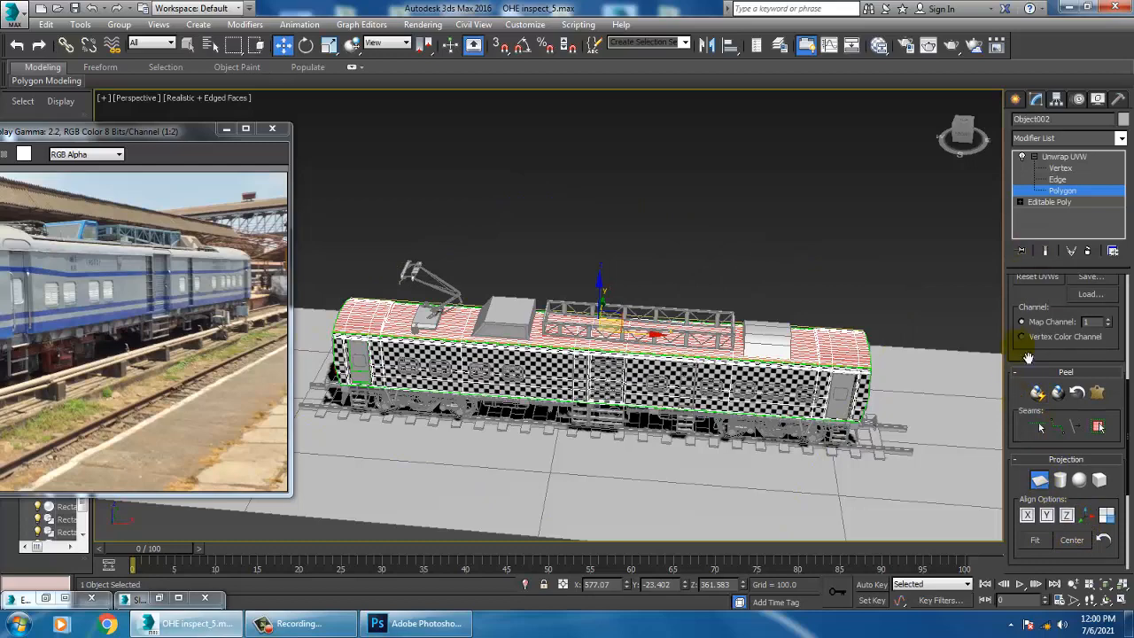
# Step: In the UV editor, move the roof shell out of the checkered UV square into empty space below the body-side shell
pyautogui.moveTo(1022, 365); pyautogui.dragTo(1077, 618)
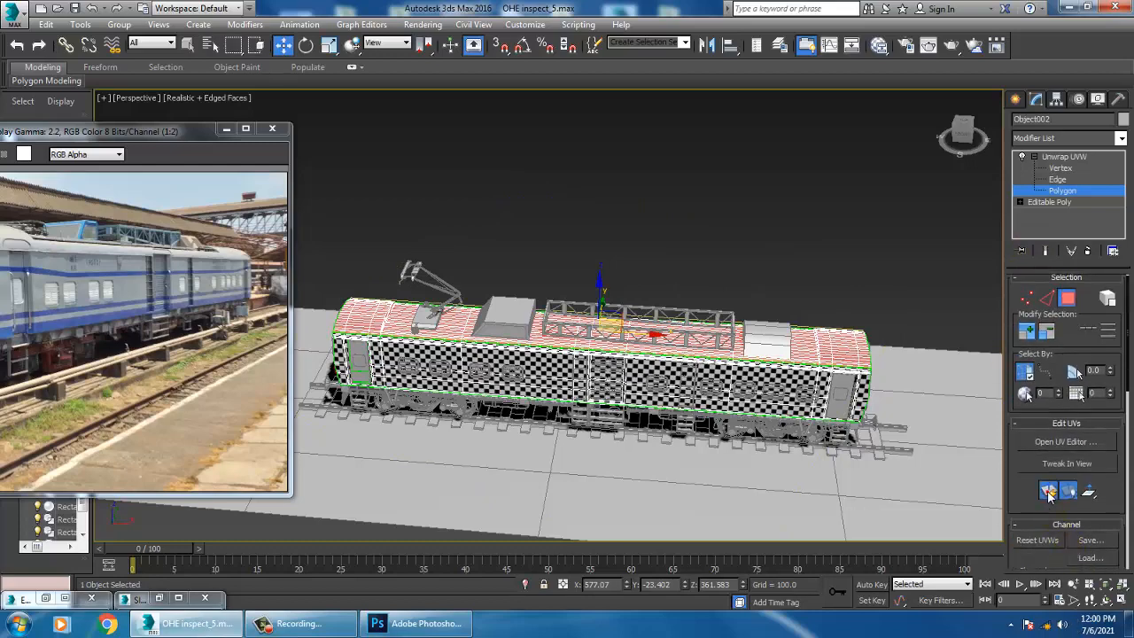
pyautogui.click(1067, 442)
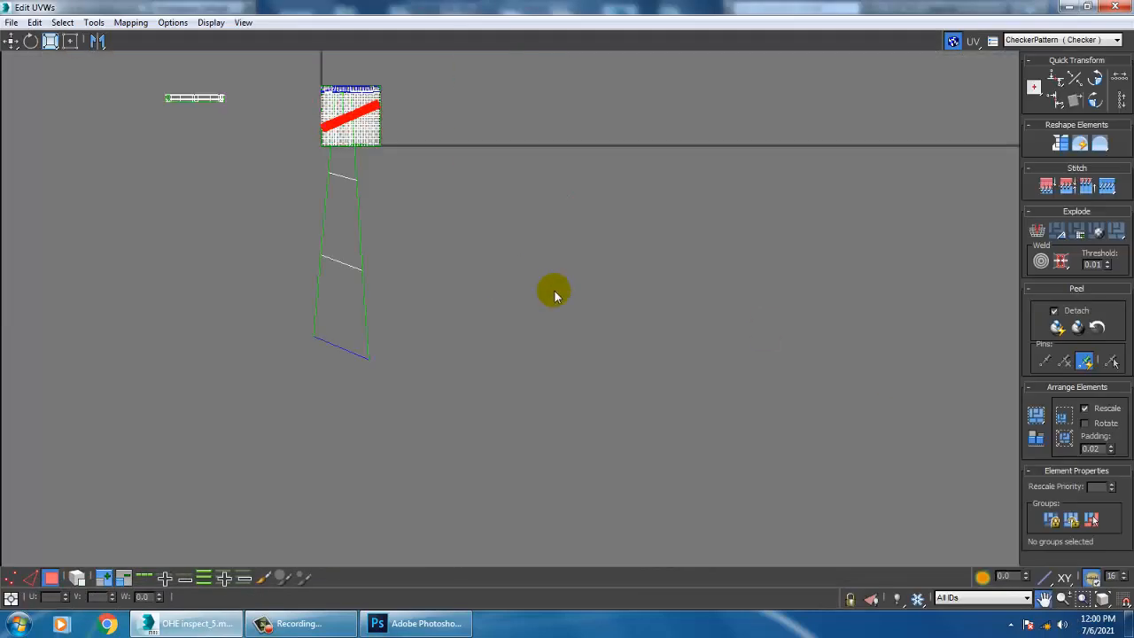
pyautogui.press('z')
pyautogui.scroll(-4, 570, 293)
pyautogui.moveTo(570, 293); pyautogui.dragTo(600, 284, button='middle')
pyautogui.scroll(3, 601, 285)
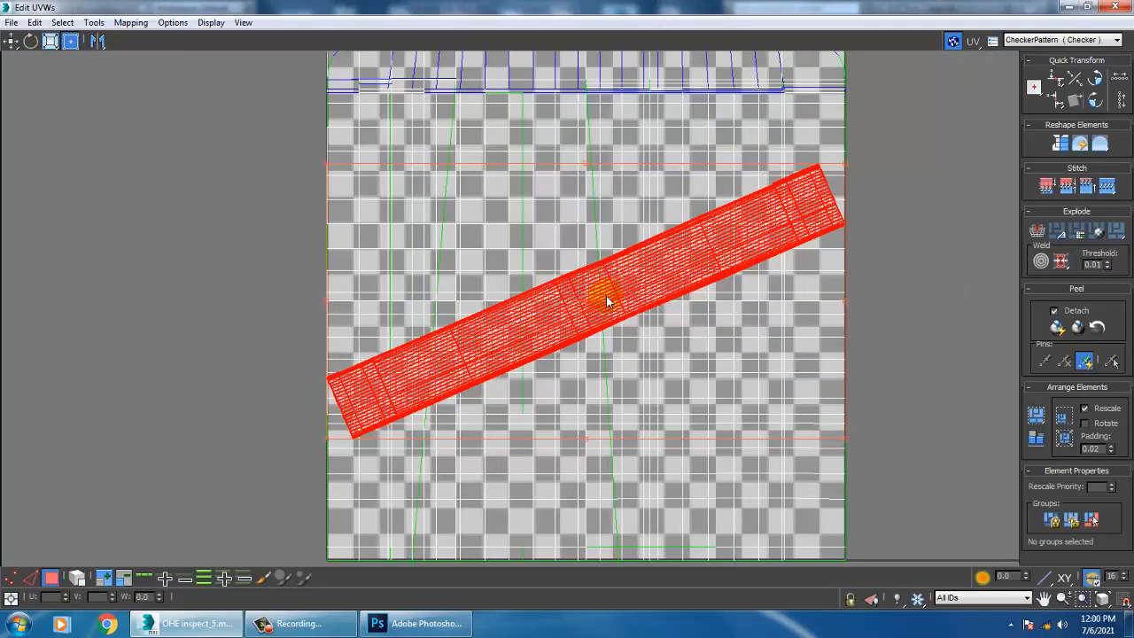
pyautogui.moveTo(621, 316); pyautogui.dragTo(168, 301)
pyautogui.scroll(-3, 242, 321)
pyautogui.moveTo(242, 321); pyautogui.dragTo(549, 320, button='middle')
pyautogui.scroll(1, 550, 320)
pyautogui.moveTo(446, 327); pyautogui.dragTo(259, 401)
pyautogui.scroll(1, 258, 401)
pyautogui.moveTo(222, 410); pyautogui.dragTo(337, 266, button='middle')
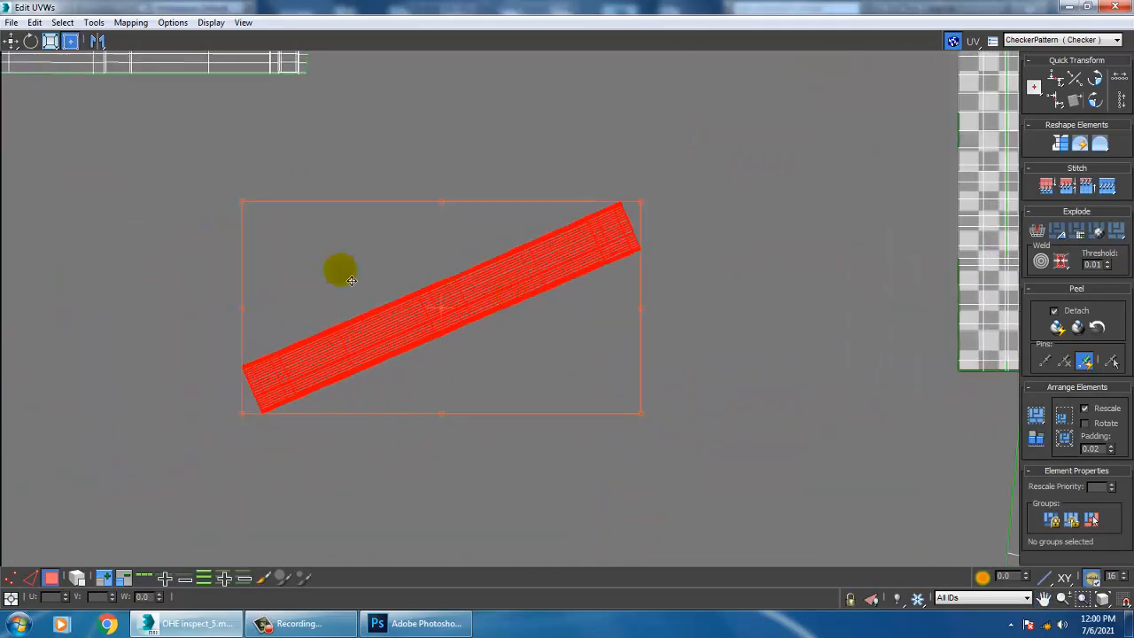
# Step: Try to relax the roof UV shell with Relax By Edge Angles
pyautogui.click(95, 24)
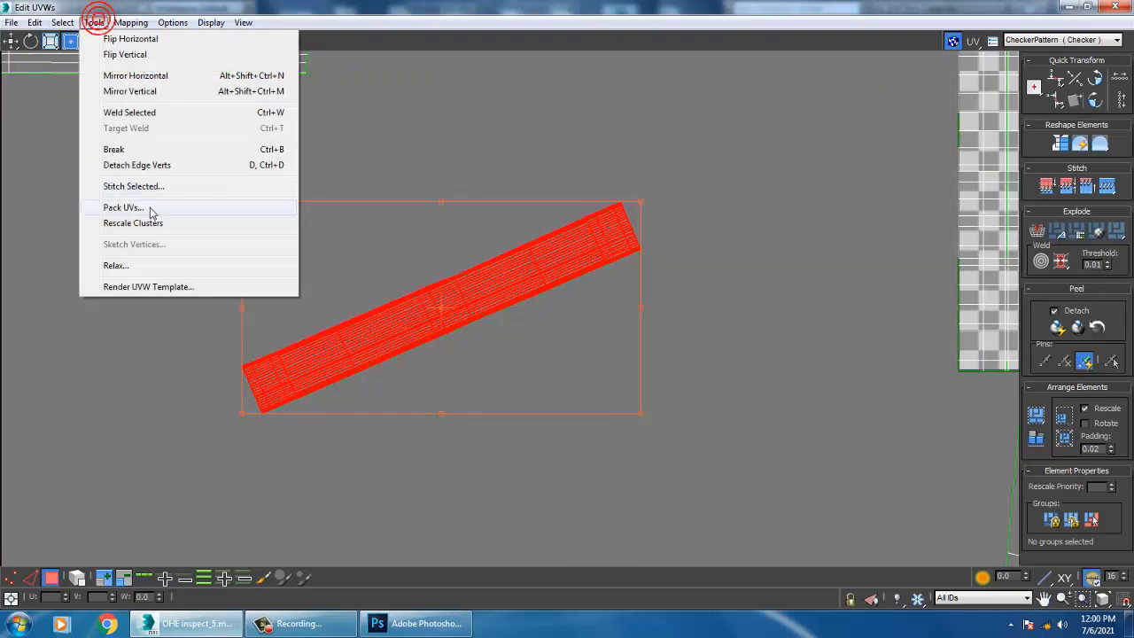
pyautogui.click(158, 263)
pyautogui.click(177, 126)
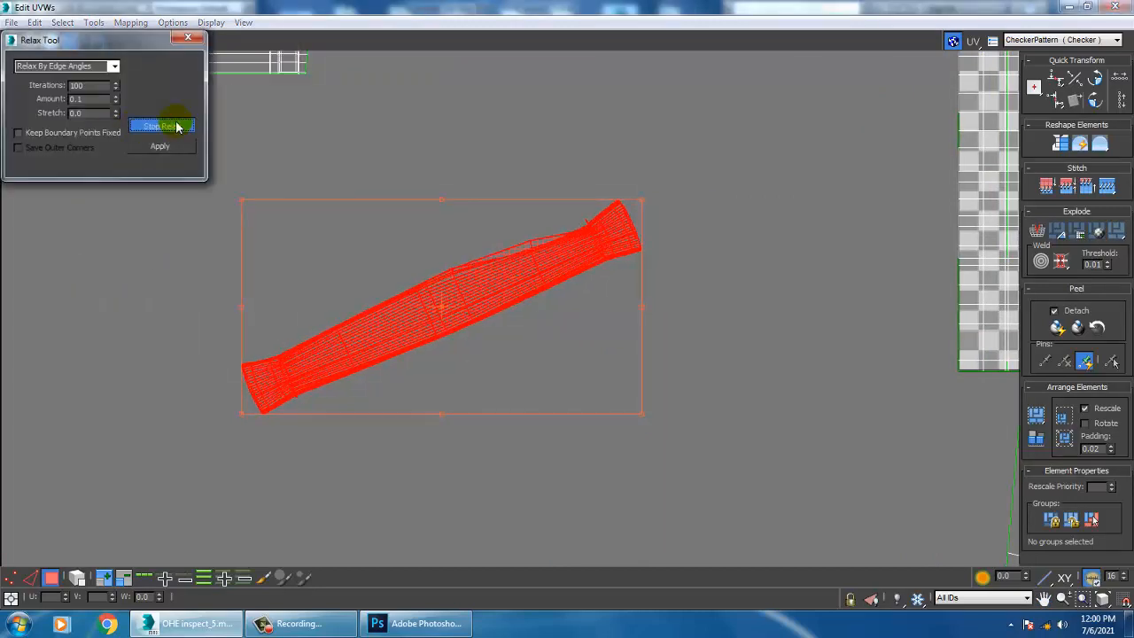
pyautogui.click(112, 66)
pyautogui.click(112, 88)
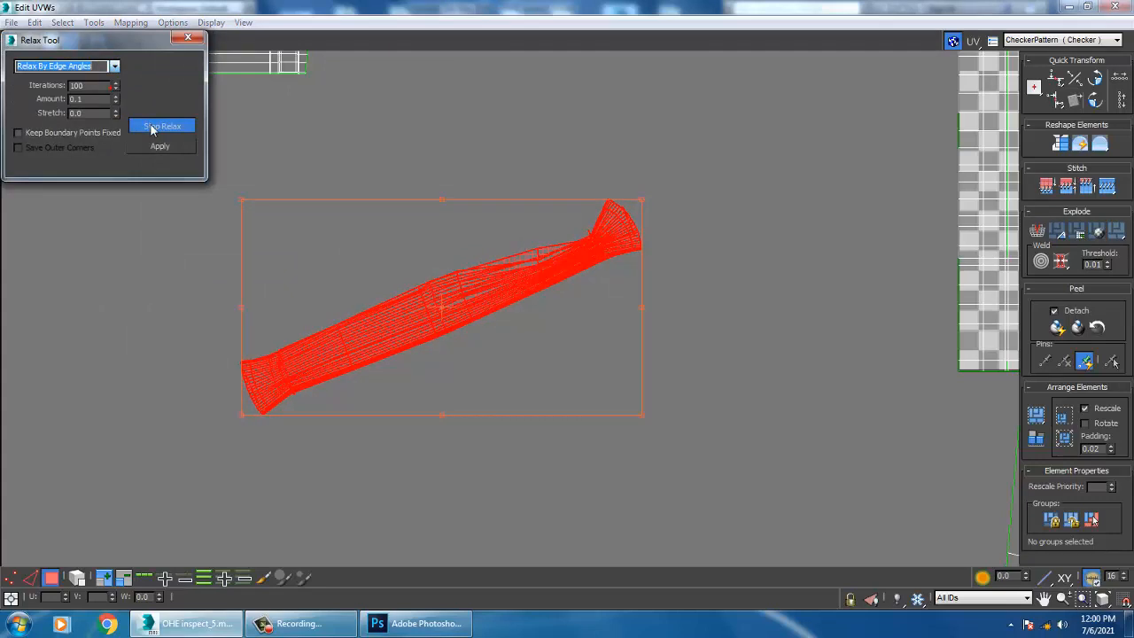
pyautogui.click(149, 126)
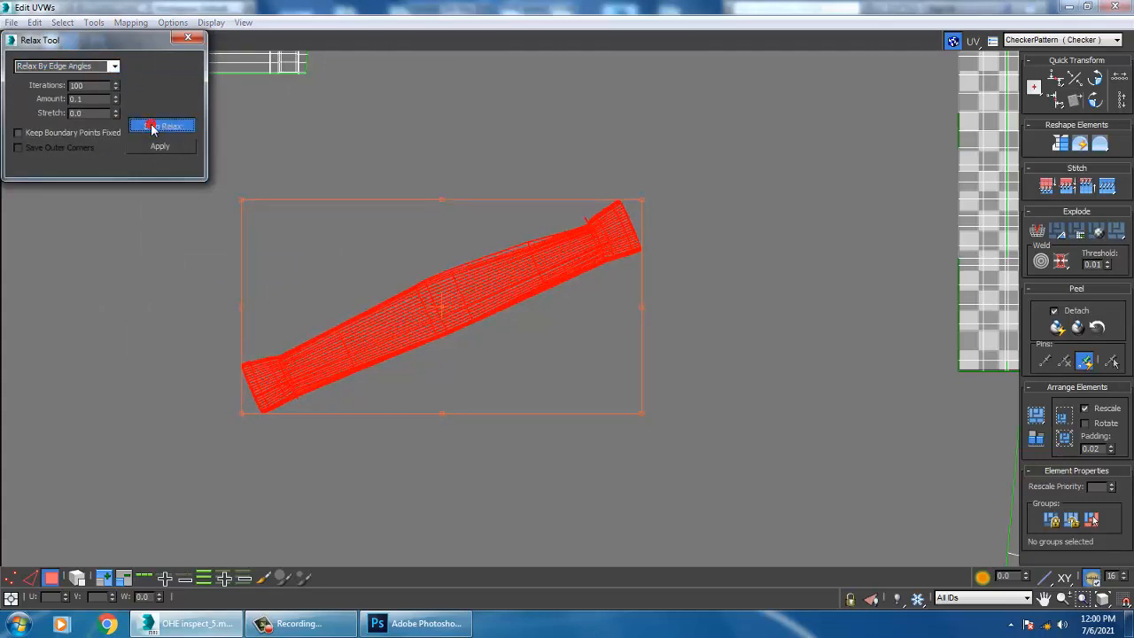
pyautogui.click(151, 126)
# Step: Try to relax the roof UV shell with Relax By Polygon Angles, and close the Relax Tool
pyautogui.click(113, 67)
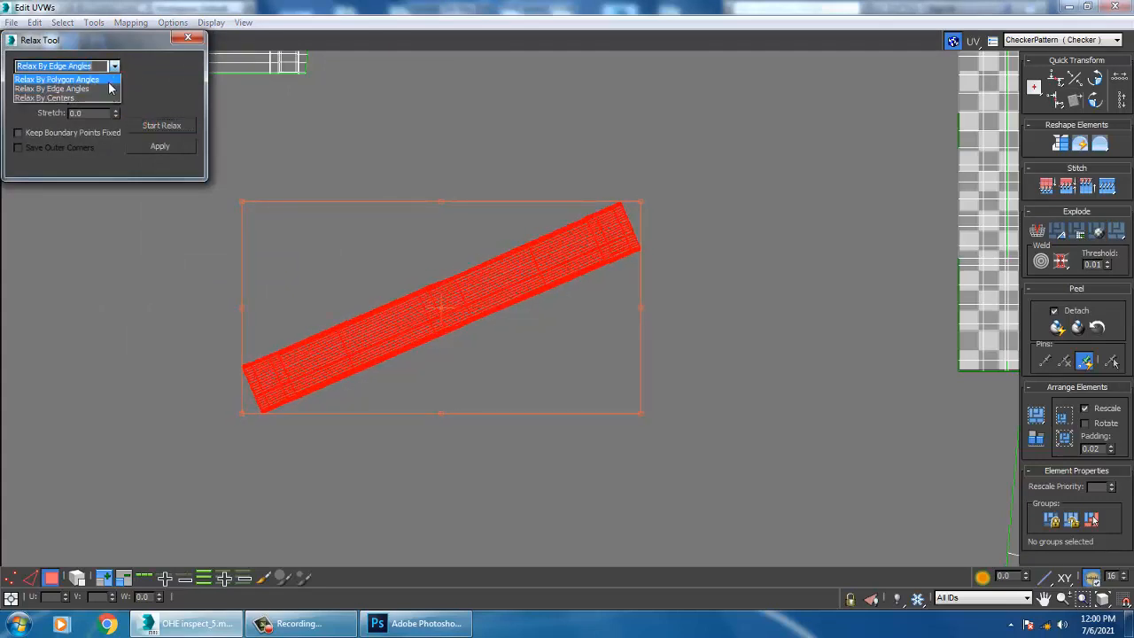
pyautogui.click(53, 76)
pyautogui.click(161, 125)
pyautogui.click(163, 127)
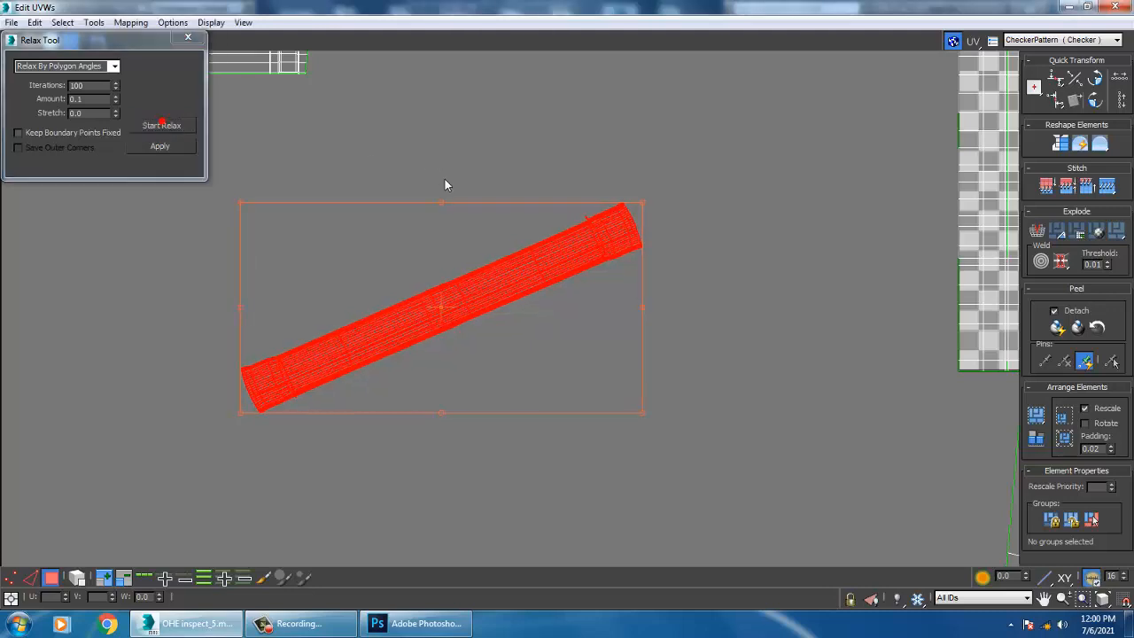
pyautogui.moveTo(319, 194); pyautogui.dragTo(354, 163, button='middle')
pyautogui.click(188, 40)
# Step: Rotate the roof UV shell about 22.5 degrees clockwise to lie horizontally, and place it directly beneath the body-side shell
pyautogui.scroll(2, 699, 208)
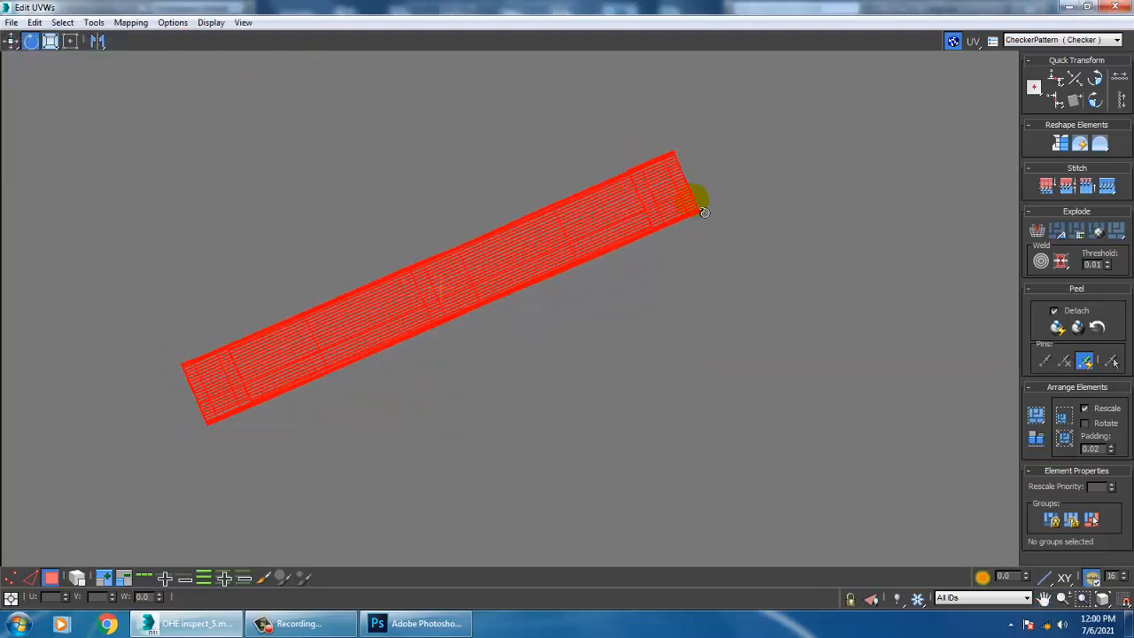
pyautogui.moveTo(683, 185); pyautogui.dragTo(713, 290)
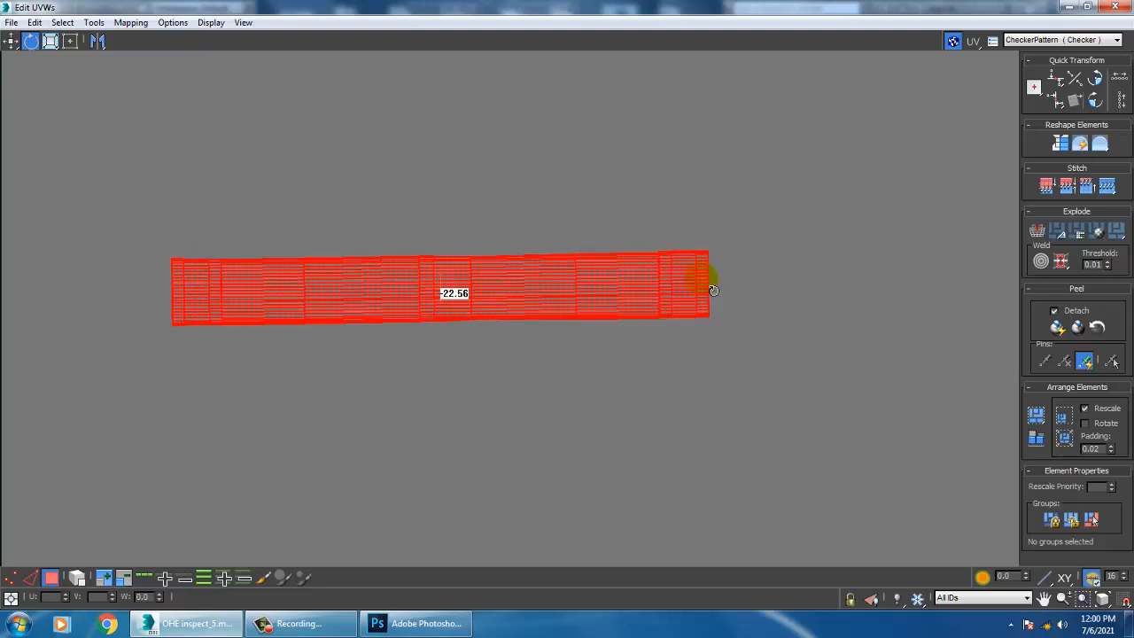
pyautogui.scroll(-4, 696, 278)
pyautogui.press('w')
pyautogui.moveTo(564, 268); pyautogui.dragTo(635, 264, button='middle')
pyautogui.moveTo(645, 284); pyautogui.dragTo(457, 190)
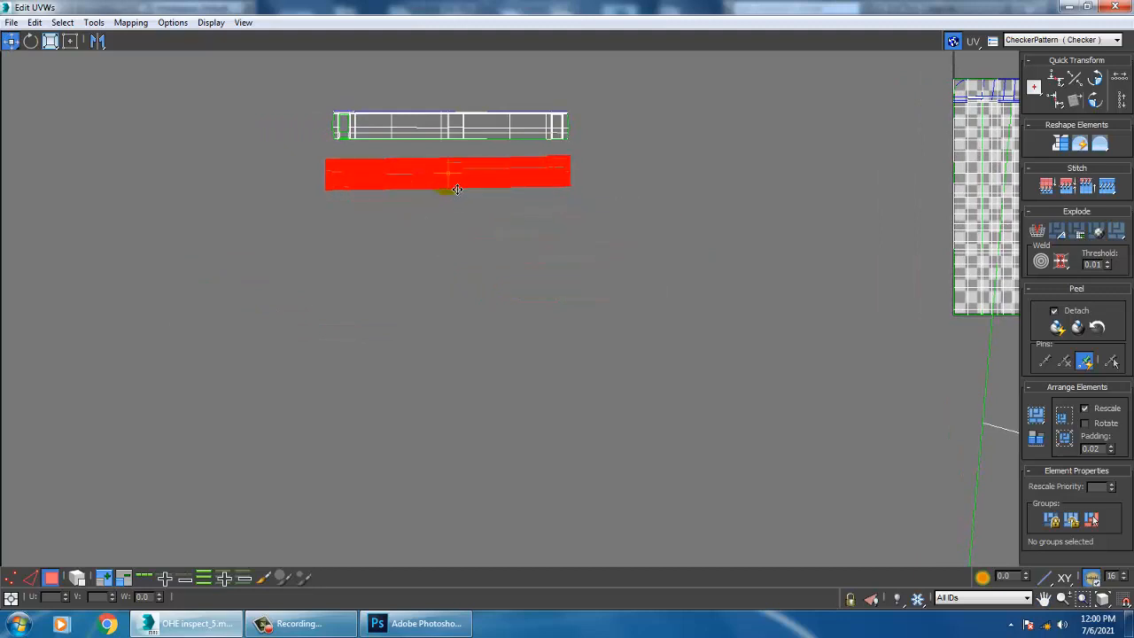
# Step: Compare the roof shell with the body-side shell, reselect the roof shell, and save the scene from the main window
pyautogui.click(426, 237)
pyautogui.scroll(2, 426, 238)
pyautogui.moveTo(399, 156); pyautogui.dragTo(428, 275, button='middle')
pyautogui.scroll(1, 452, 271)
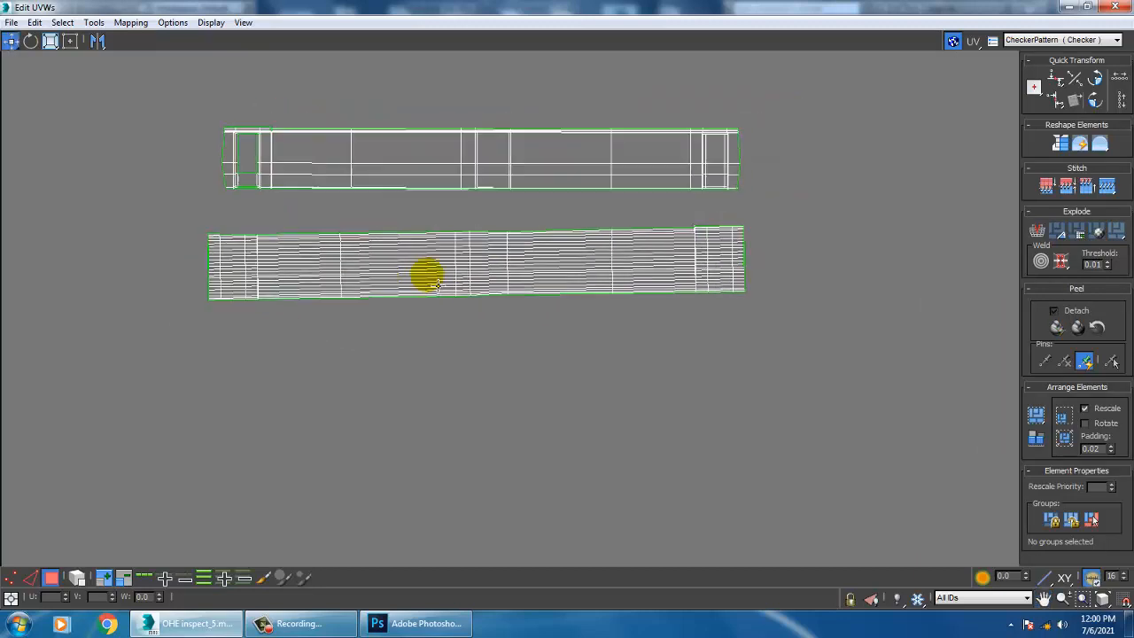
pyautogui.moveTo(744, 323); pyautogui.dragTo(790, 315)
pyautogui.scroll(-3, 789, 316)
pyautogui.moveTo(778, 319); pyautogui.dragTo(661, 314, button='middle')
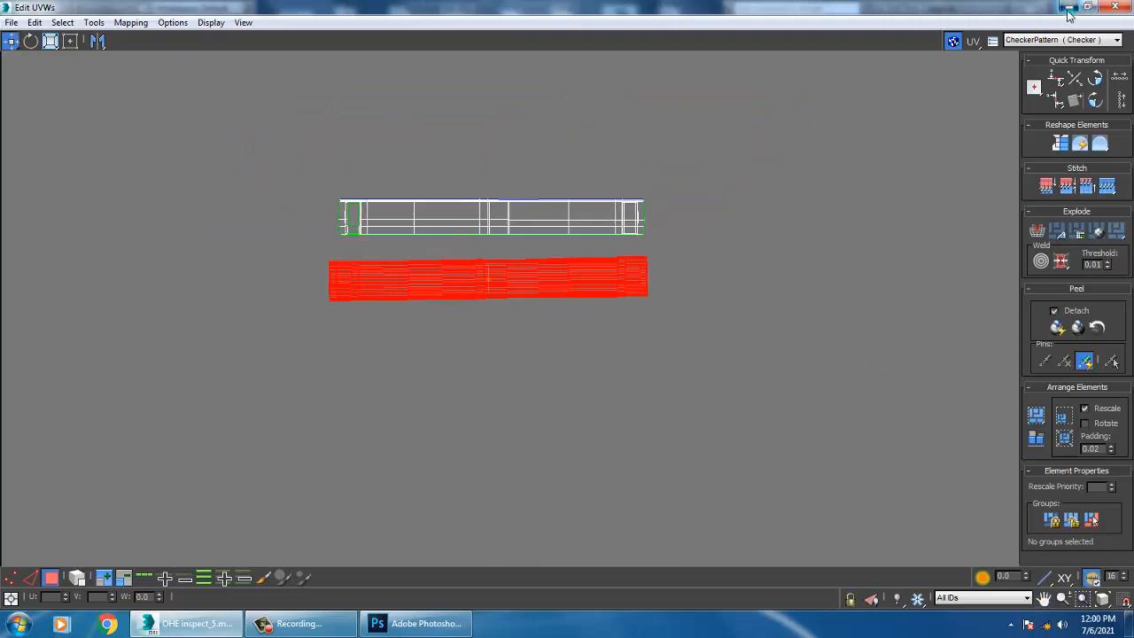
pyautogui.click(1069, 8)
pyautogui.click(75, 9)
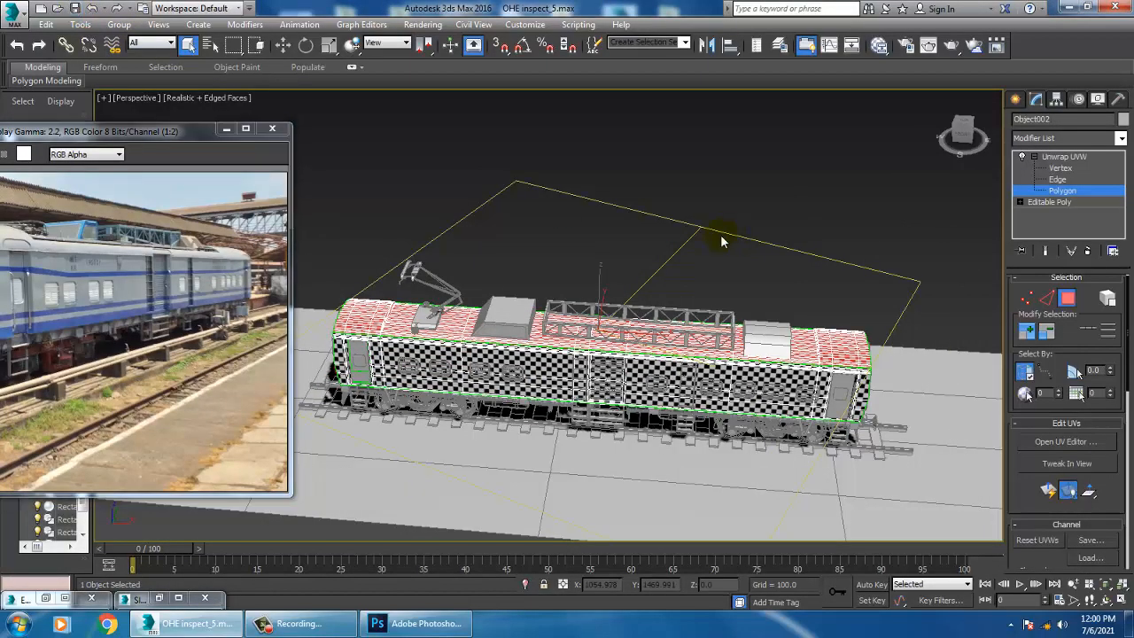
# Step: Select the cab front polygons with a selection box in the Left view, and check the selection in the Perspective view
pyautogui.keyDown('alt'); pyautogui.moveTo(567, 324); pyautogui.dragTo(739, 330, button='middle'); pyautogui.keyUp('alt')
pyautogui.scroll(4, 726, 334)
pyautogui.scroll(-5, 798, 335)
pyautogui.hotkey('alt', 'w')
pyautogui.moveTo(828, 254); pyautogui.dragTo(798, 259, button='middle')
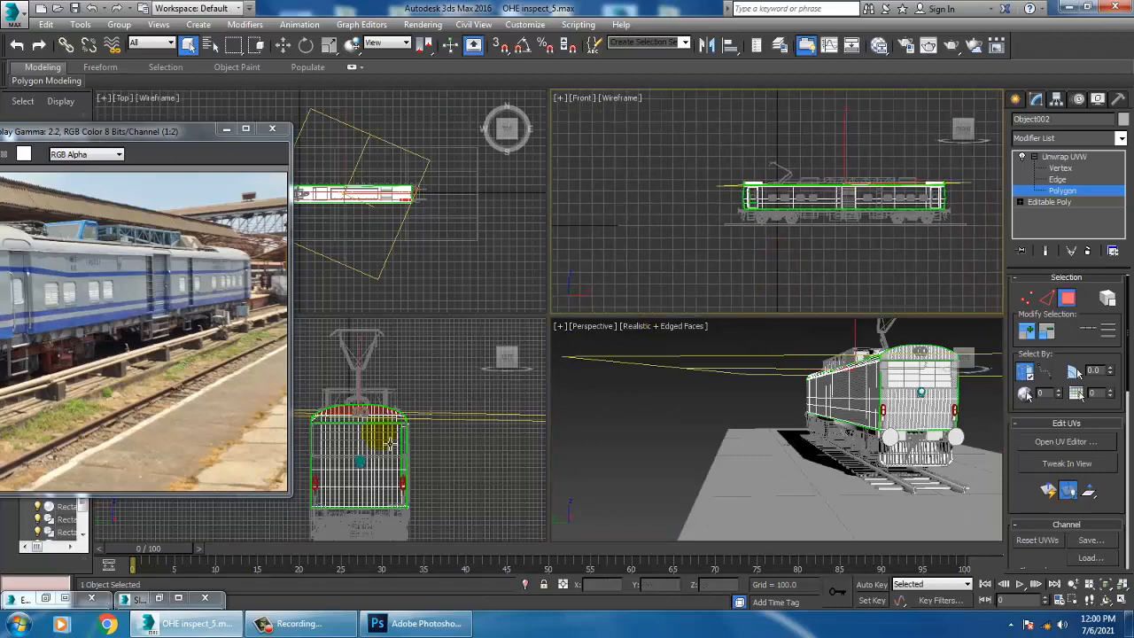
pyautogui.moveTo(424, 444); pyautogui.dragTo(410, 438, button='middle')
pyautogui.hotkey('alt', 'w')
pyautogui.press('F3')
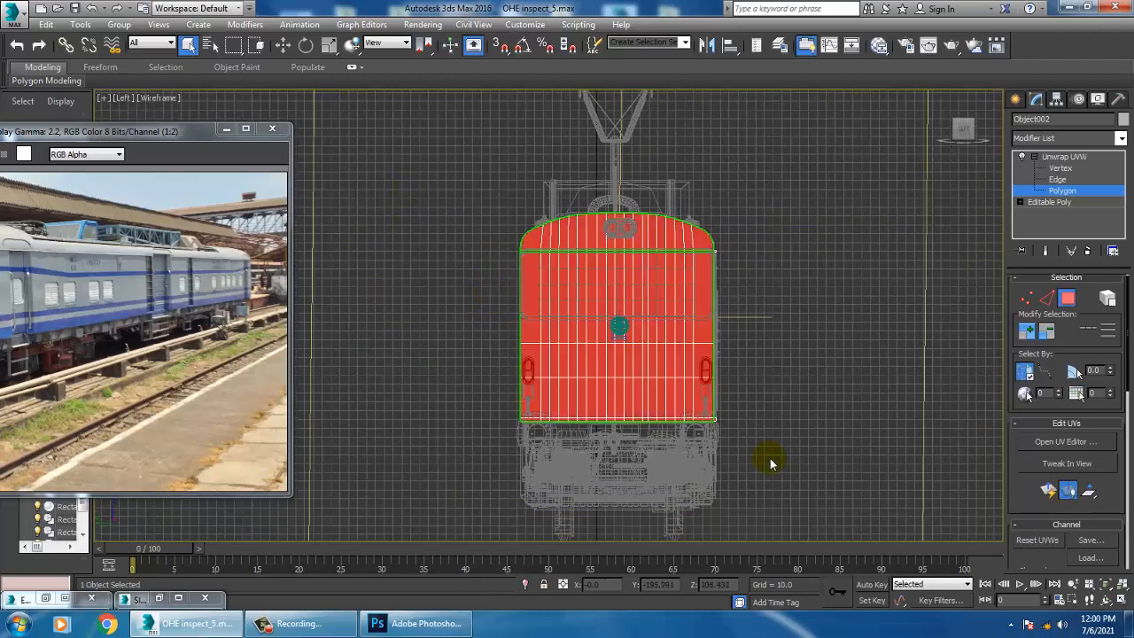
pyautogui.hotkey('alt', 'w')
pyautogui.hotkey('alt', 'w')
pyautogui.keyDown('alt'); pyautogui.moveTo(803, 343); pyautogui.dragTo(214, 538, button='middle'); pyautogui.keyUp('alt')
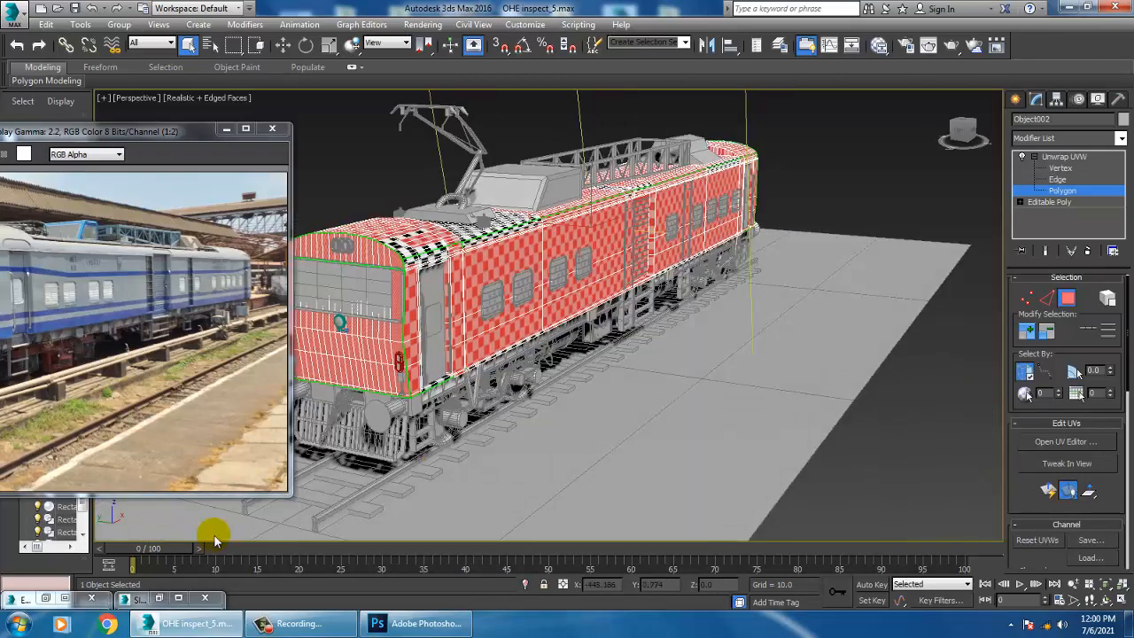
# Step: Deselect the already laid-out roof and body-side shells from the selection in the UV editor
pyautogui.click(162, 599)
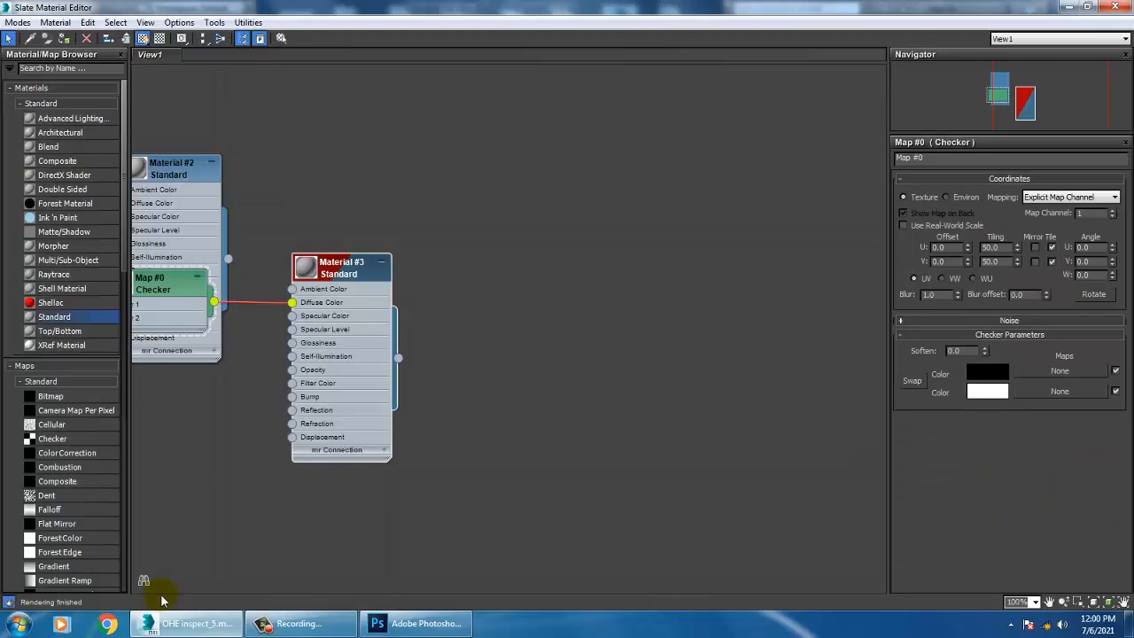
pyautogui.click(1125, 7)
pyautogui.click(40, 597)
pyautogui.moveTo(427, 253); pyautogui.dragTo(440, 266, button='middle')
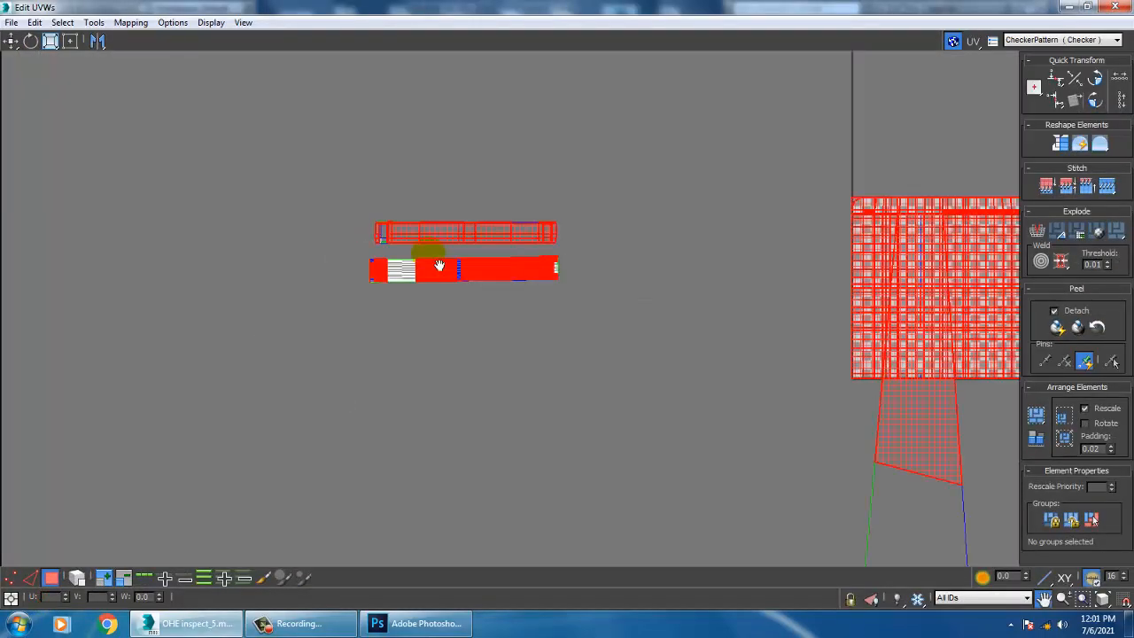
pyautogui.click(169, 124)
pyautogui.click(1065, 6)
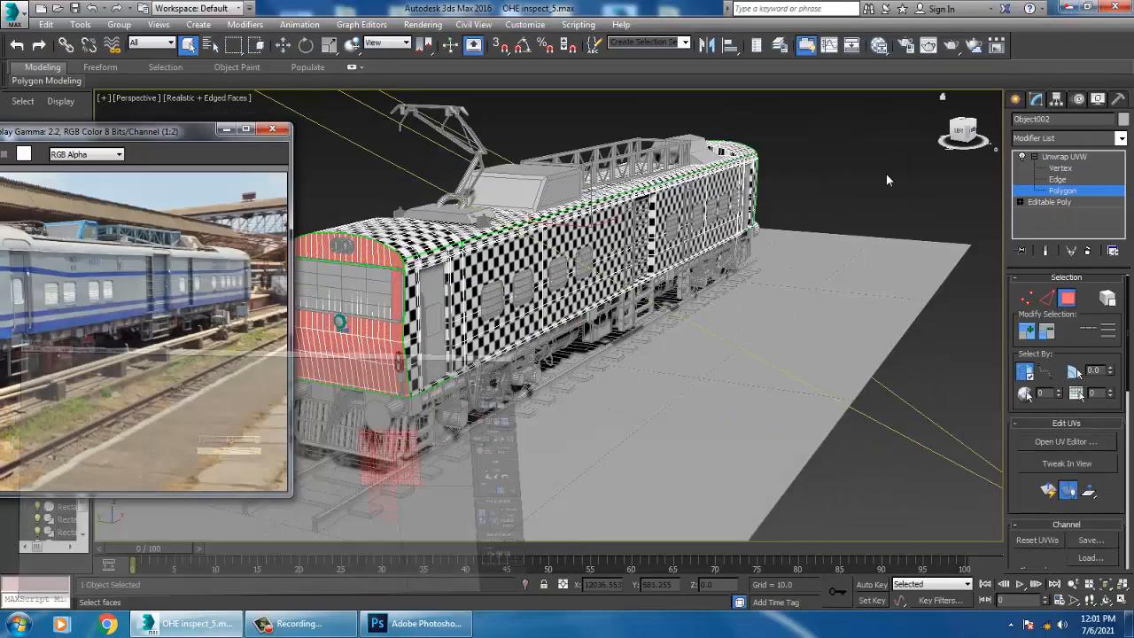
# Step: Deselect the polygons of the other body side, from its long middle section up to the cab end
pyautogui.keyDown('alt'); pyautogui.moveTo(888, 180); pyautogui.dragTo(625, 339, button='middle'); pyautogui.keyUp('alt')
pyautogui.scroll(-4, 871, 267)
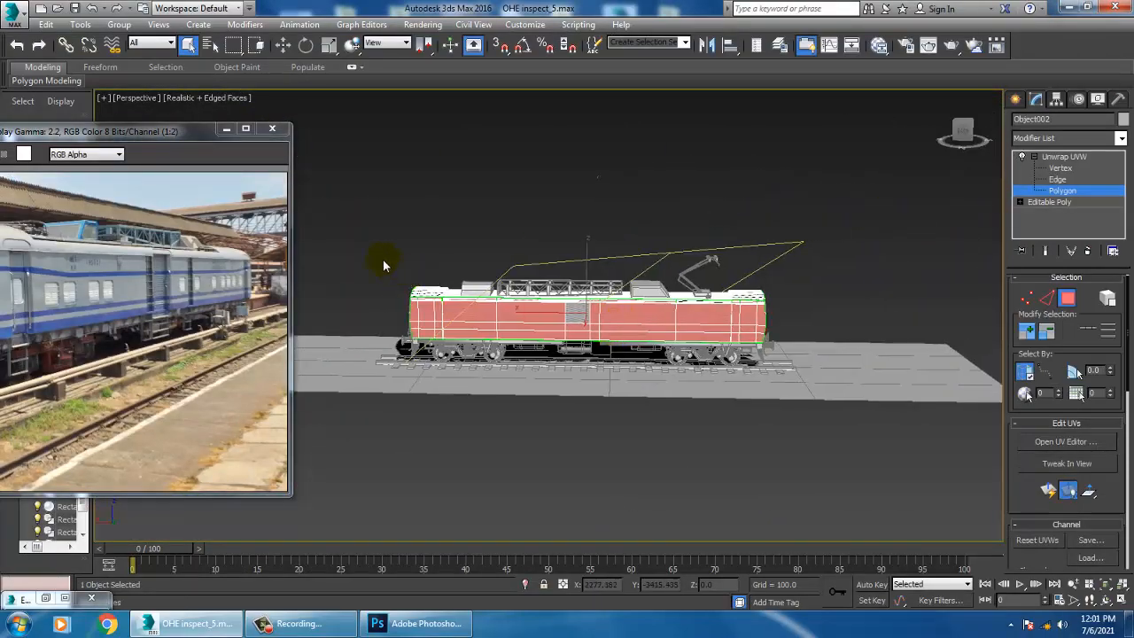
pyautogui.keyDown('alt'); pyautogui.moveTo(697, 438); pyautogui.dragTo(709, 439); pyautogui.keyUp('alt')
pyautogui.scroll(6, 691, 306)
pyautogui.keyDown('alt'); pyautogui.moveTo(658, 337); pyautogui.dragTo(633, 231, button='middle'); pyautogui.keyUp('alt')
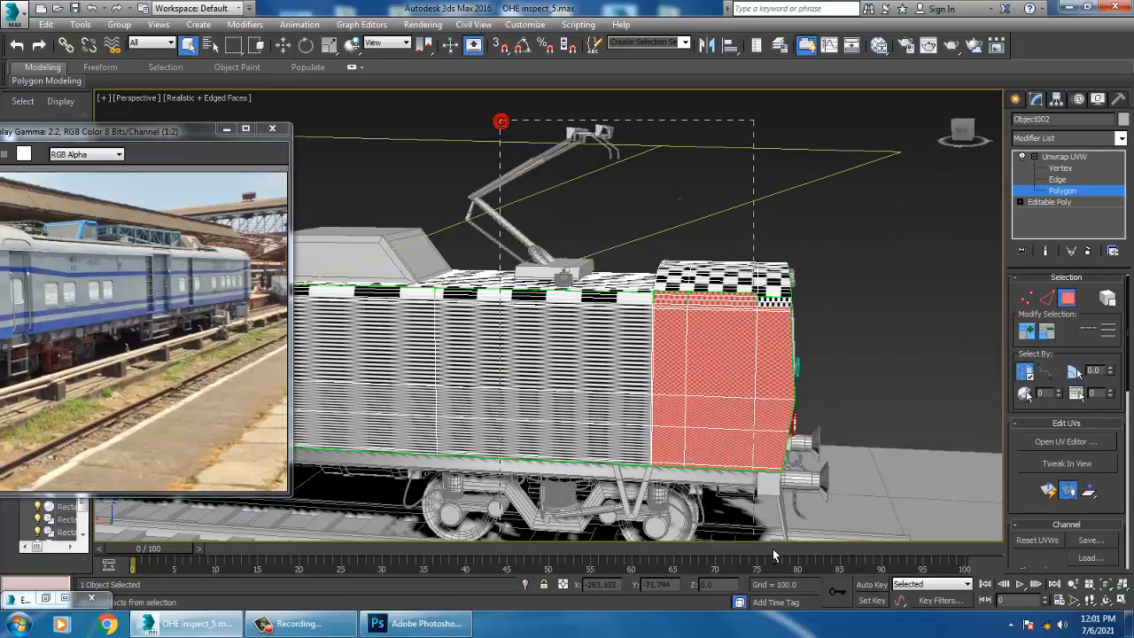
pyautogui.keyDown('alt'); pyautogui.moveTo(772, 538); pyautogui.dragTo(662, 373, button='middle'); pyautogui.keyUp('alt')
# Step: Deselect the body polygons of the cab end in wireframe, up to the short strip next to the cab front
pyautogui.scroll(4, 517, 311)
pyautogui.press('F3')
pyautogui.scroll(-5, 620, 329)
pyautogui.keyDown('alt'); pyautogui.moveTo(544, 410); pyautogui.dragTo(315, 272, button='middle'); pyautogui.keyUp('alt')
pyautogui.keyDown('alt'); pyautogui.moveTo(508, 357); pyautogui.dragTo(423, 235, button='middle'); pyautogui.keyUp('alt')
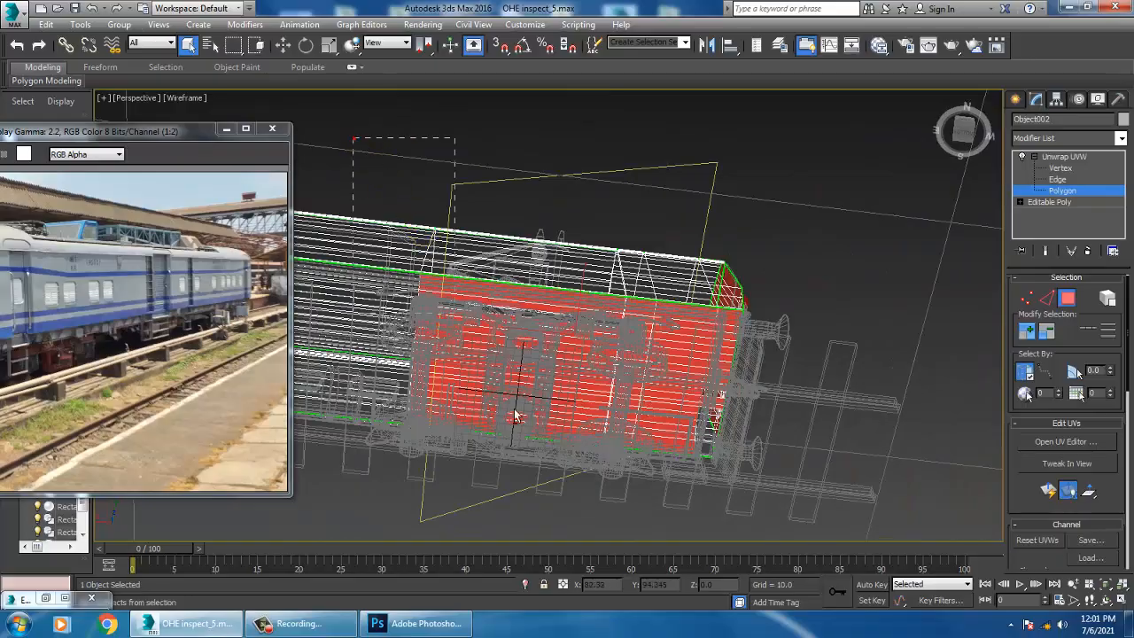
pyautogui.keyDown('alt'); pyautogui.moveTo(667, 555); pyautogui.dragTo(677, 551); pyautogui.keyUp('alt')
pyautogui.keyDown('alt'); pyautogui.moveTo(709, 460); pyautogui.dragTo(758, 429, button='middle'); pyautogui.keyUp('alt')
pyautogui.scroll(3, 730, 437)
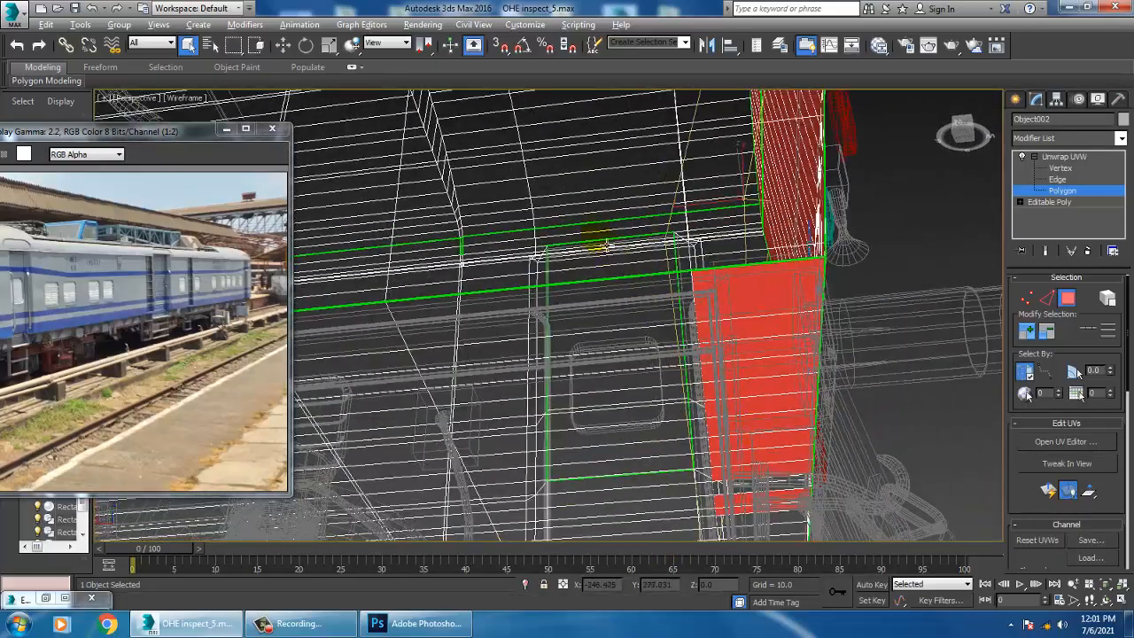
# Step: Deselect the last strip of body polygons adjoining the cab front and check the selection in shaded display
pyautogui.keyDown('alt'); pyautogui.moveTo(592, 230); pyautogui.dragTo(752, 551); pyautogui.keyUp('alt')
pyautogui.scroll(-4, 721, 413)
pyautogui.keyDown('alt'); pyautogui.moveTo(721, 413); pyautogui.dragTo(679, 384, button='middle'); pyautogui.keyUp('alt')
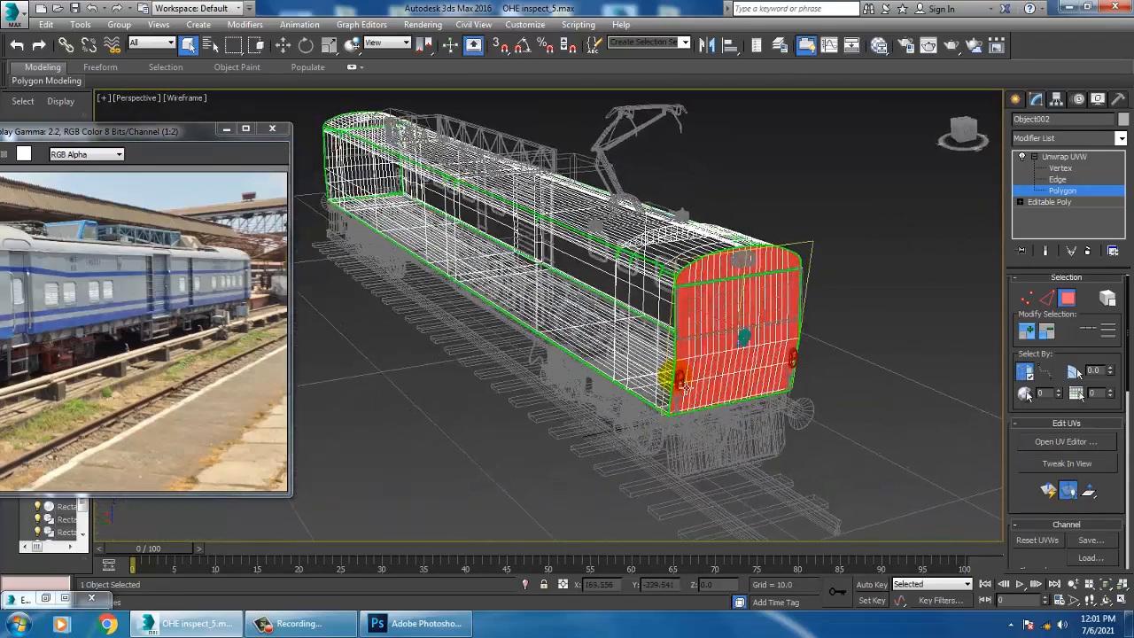
pyautogui.press('F3')
pyautogui.scroll(4, 792, 398)
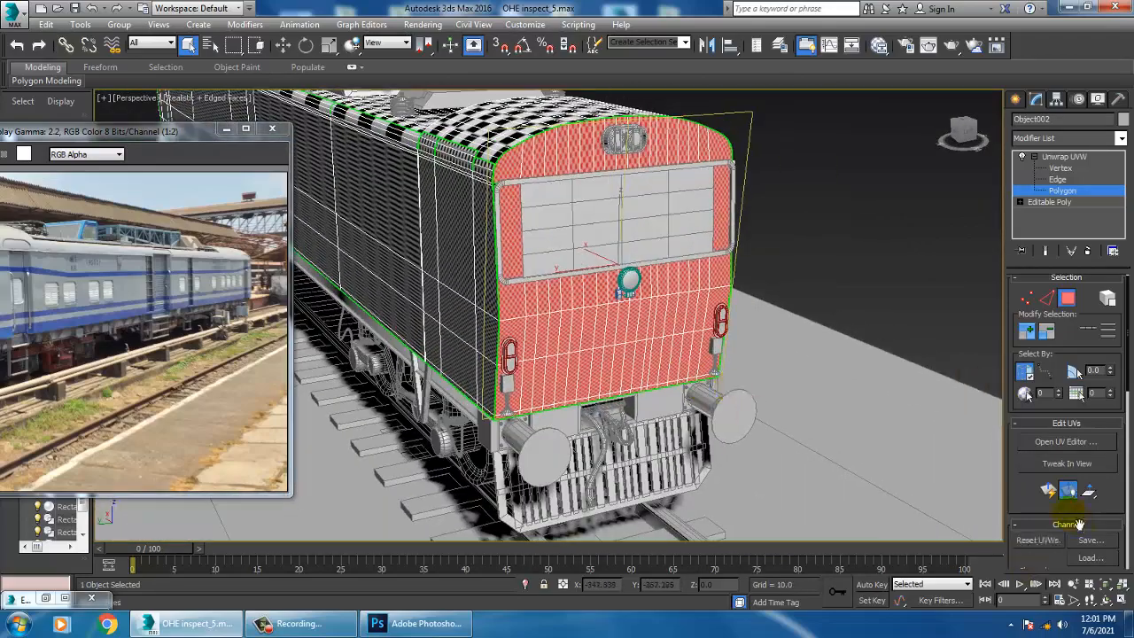
# Step: Apply a planar projection aligned to the X axis to the selected cab front polygons
pyautogui.scroll(-3, 1050, 441)
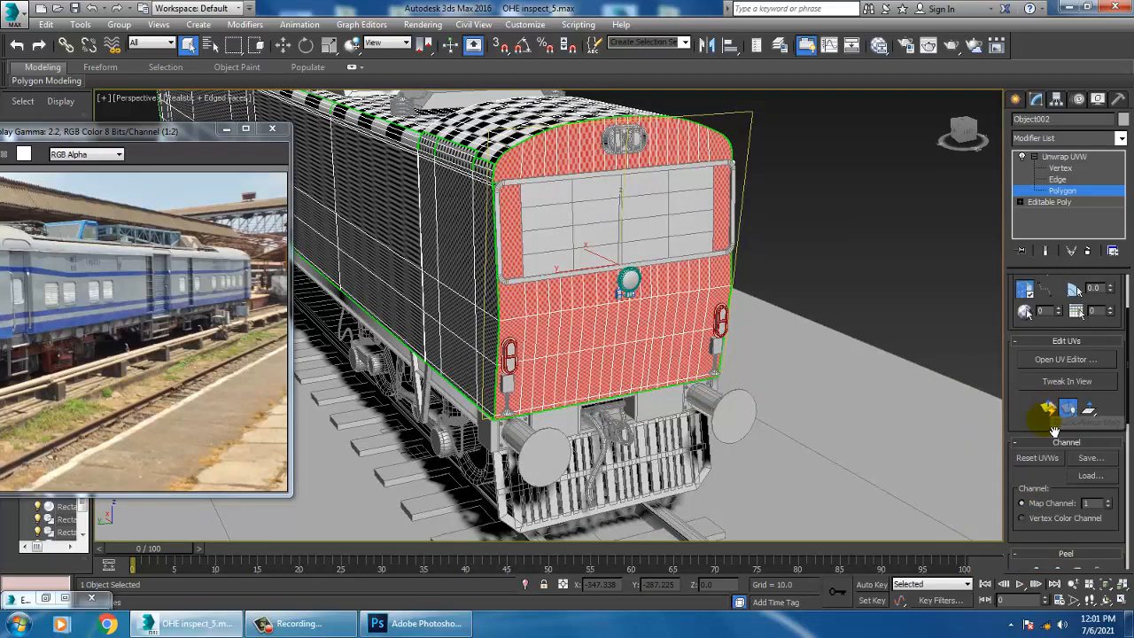
pyautogui.click(1050, 412)
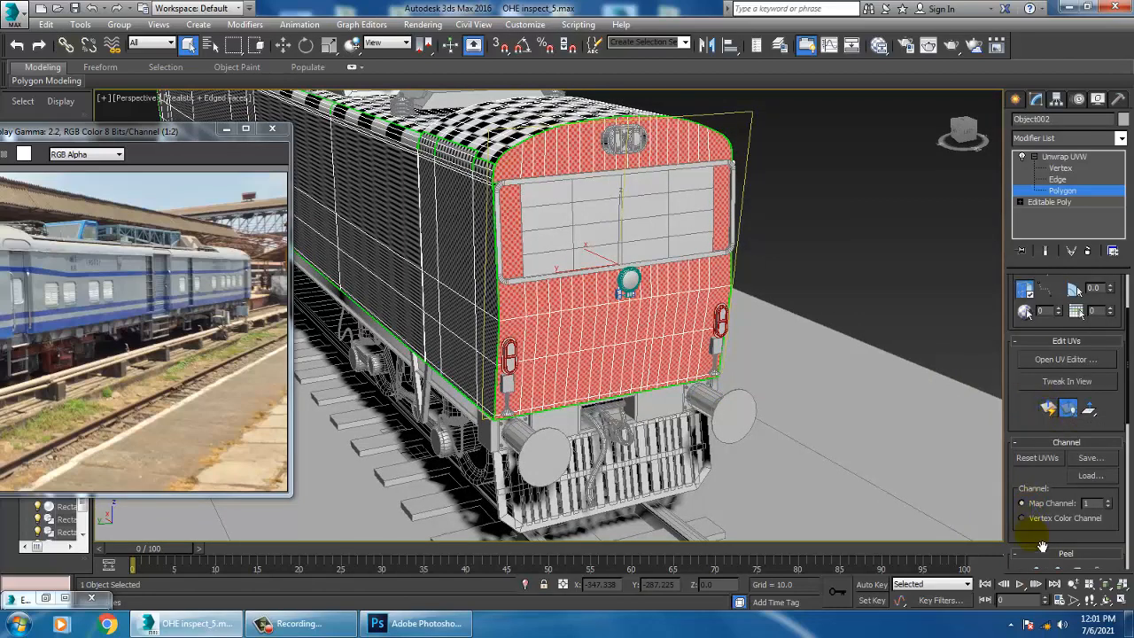
pyautogui.scroll(-8, 1042, 546)
pyautogui.click(1040, 415)
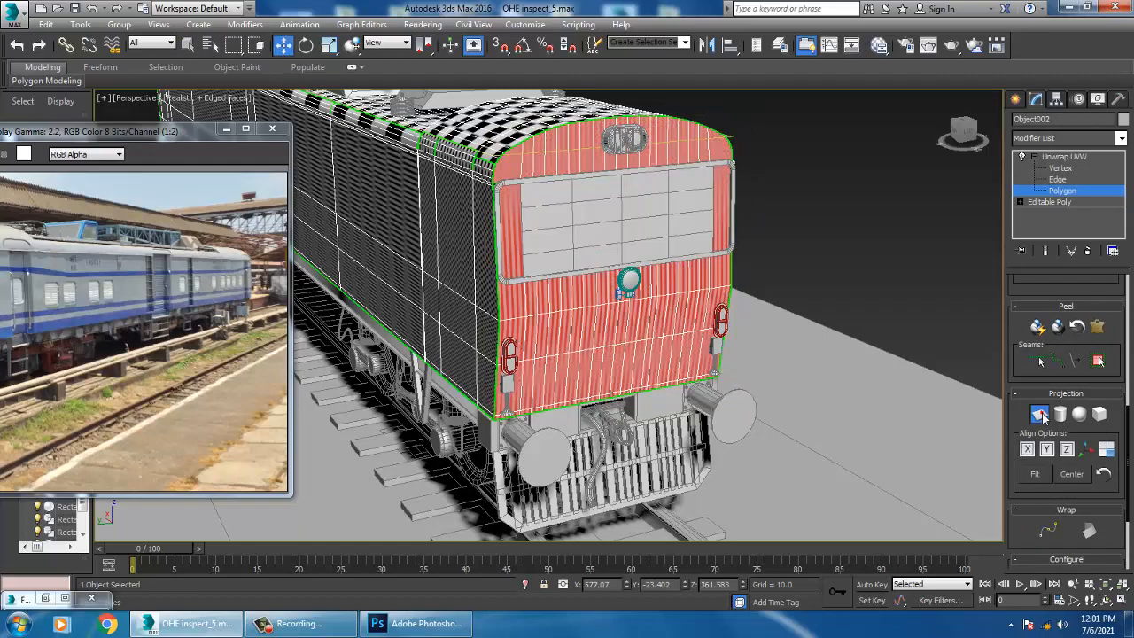
pyautogui.scroll(-10, 990, 438)
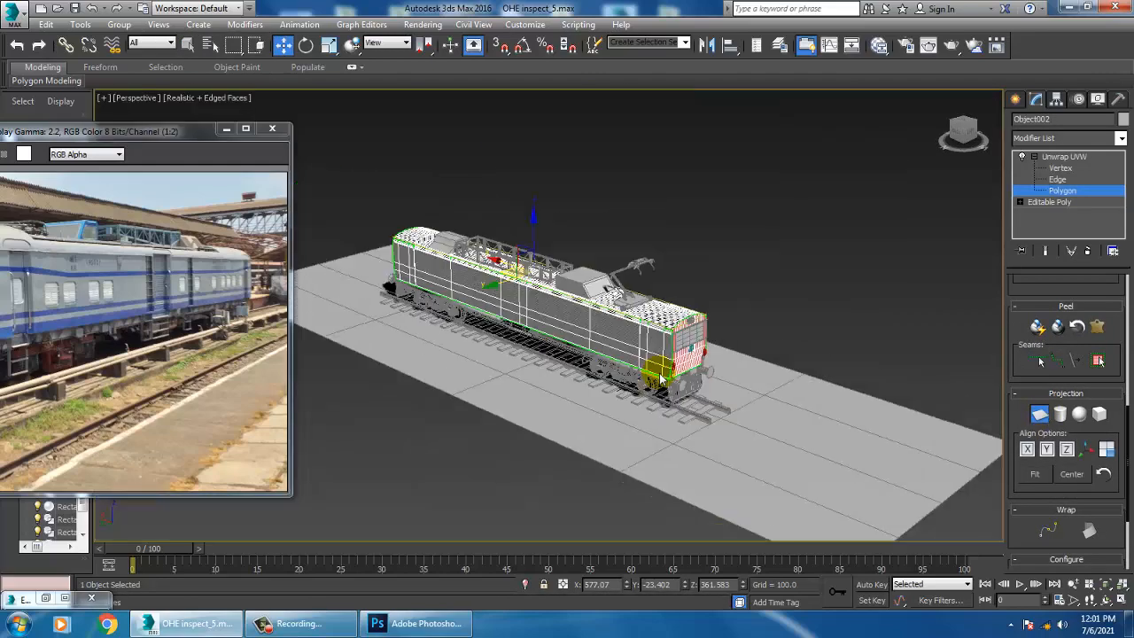
pyautogui.click(1028, 449)
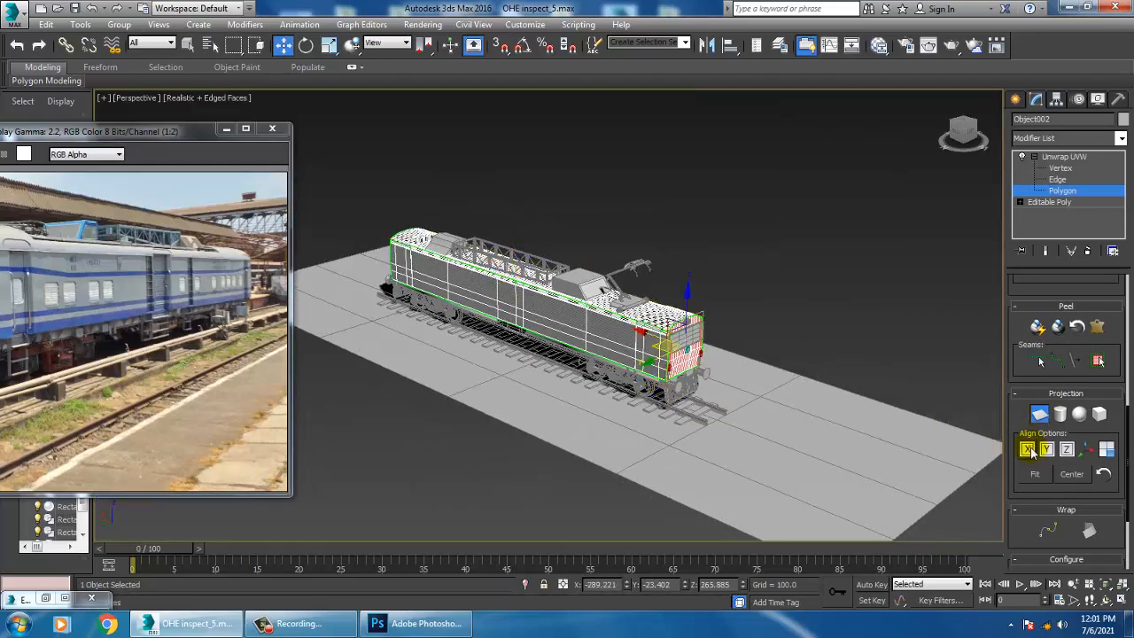
pyautogui.scroll(8, 754, 335)
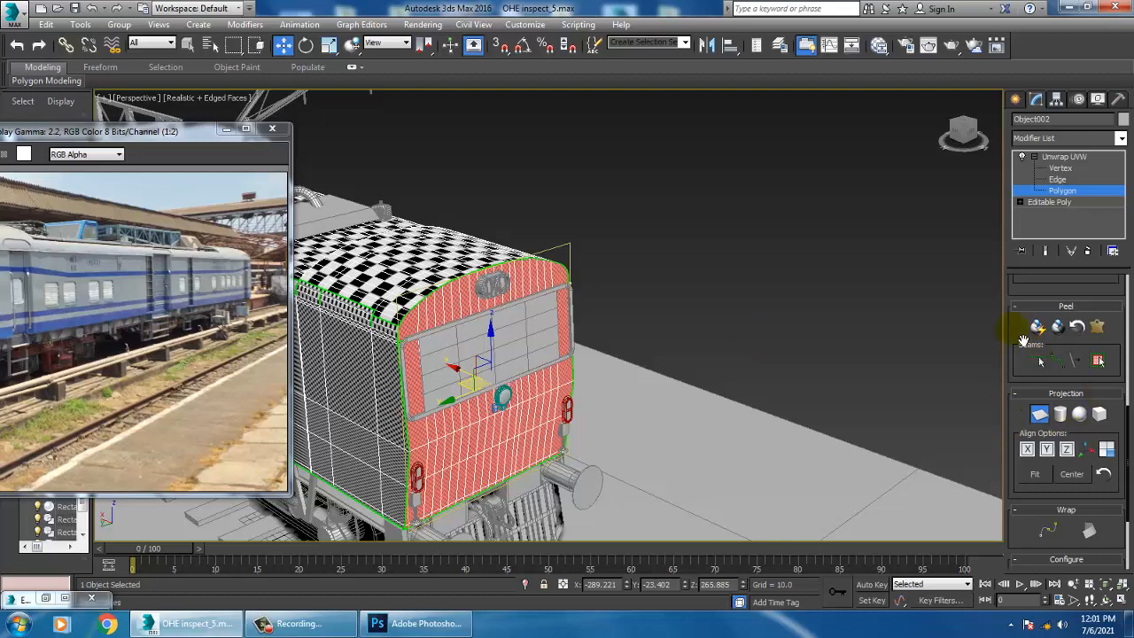
pyautogui.scroll(5, 1028, 354)
pyautogui.click(1045, 383)
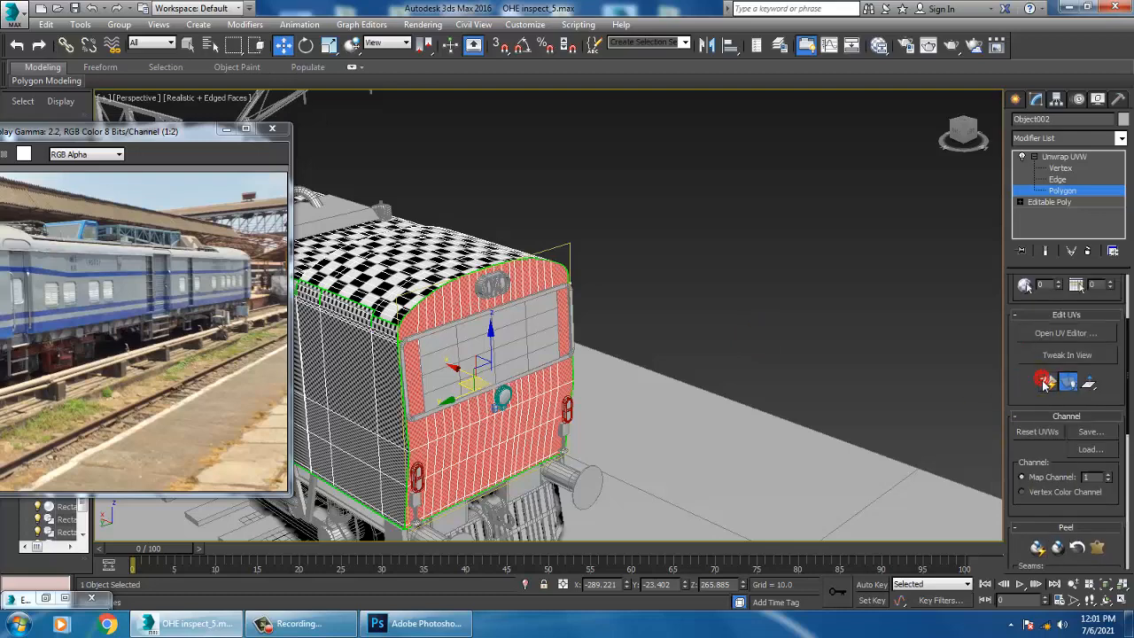
# Step: Open the UV editor and move the cab front shell out of the UV tile to below the two laid-out shells
pyautogui.click(1061, 335)
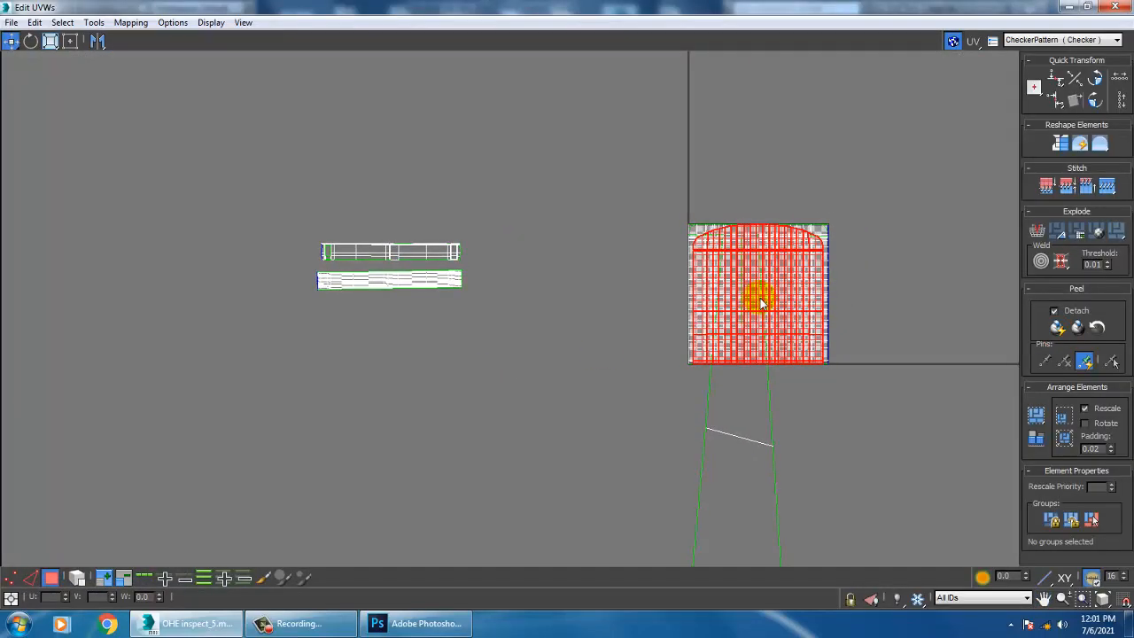
pyautogui.moveTo(764, 303); pyautogui.dragTo(344, 409)
pyautogui.scroll(3, 404, 381)
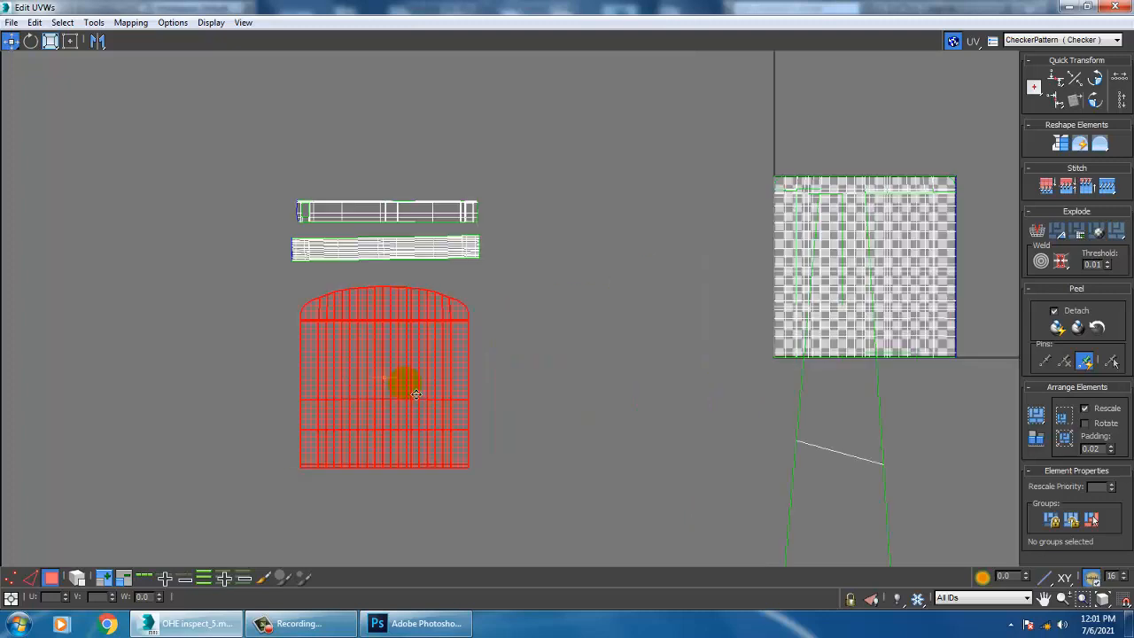
# Step: Relax the cab front shell using Relax By Polygon Angles with 100 iterations and an amount of 0.1
pyautogui.click(93, 22)
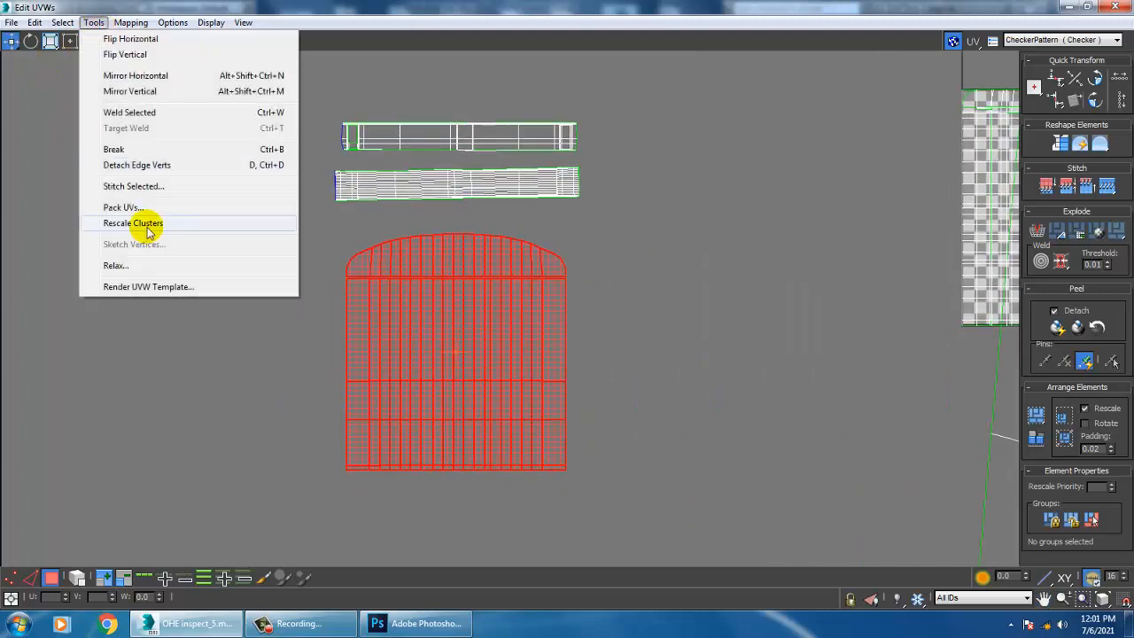
pyautogui.click(116, 265)
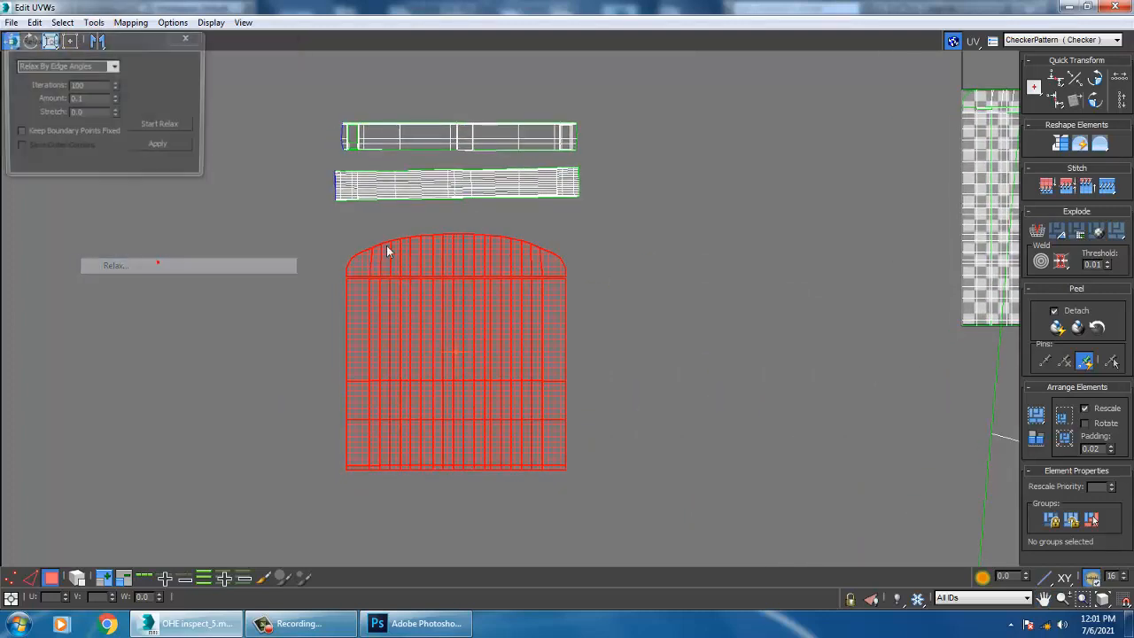
pyautogui.click(160, 125)
pyautogui.click(113, 67)
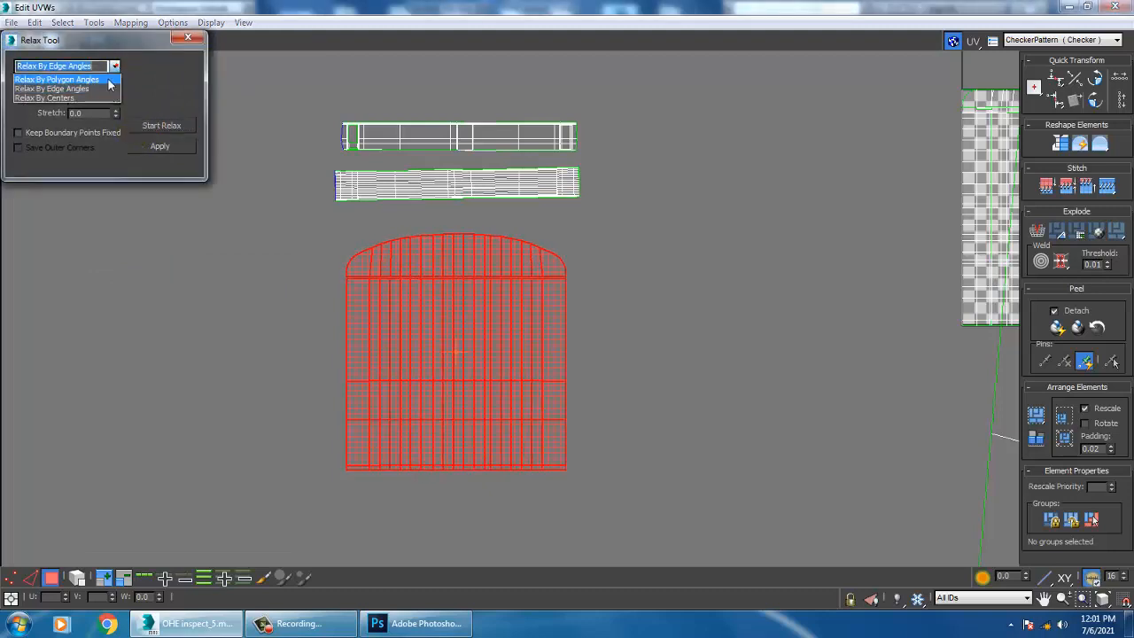
pyautogui.click(57, 80)
pyautogui.click(159, 125)
pyautogui.click(162, 125)
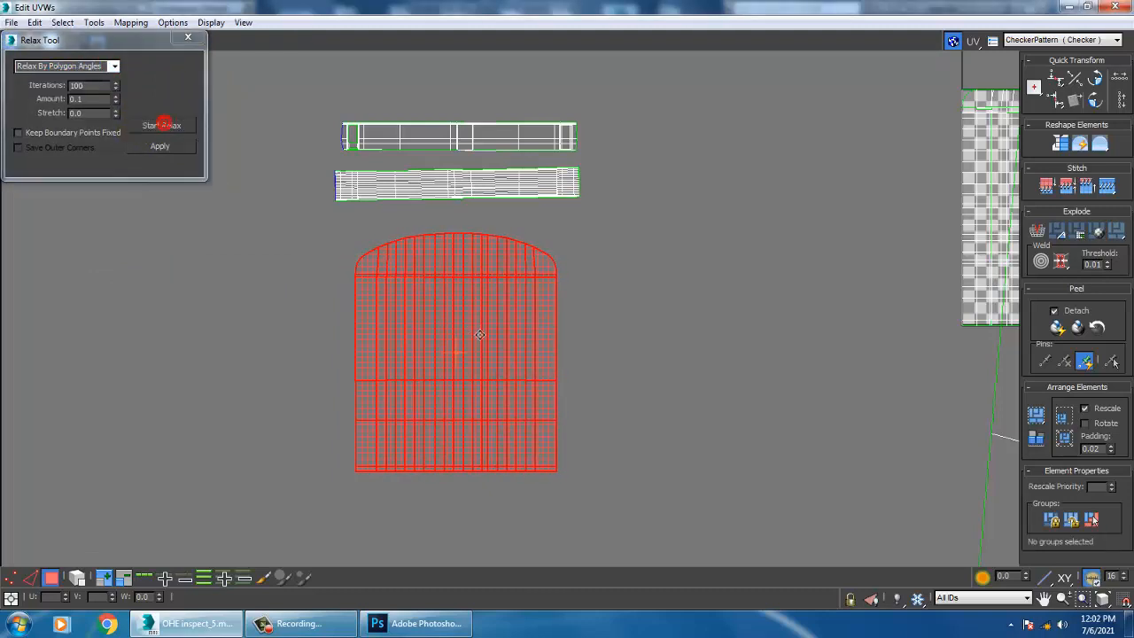
# Step: Scale down the cab front shell, place it just below the start of the two long shells, and close the Relax tool and UV editor
pyautogui.moveTo(440, 330); pyautogui.dragTo(491, 307)
pyautogui.scroll(3, 483, 284)
pyautogui.press('w')
pyautogui.moveTo(457, 271); pyautogui.dragTo(317, 249)
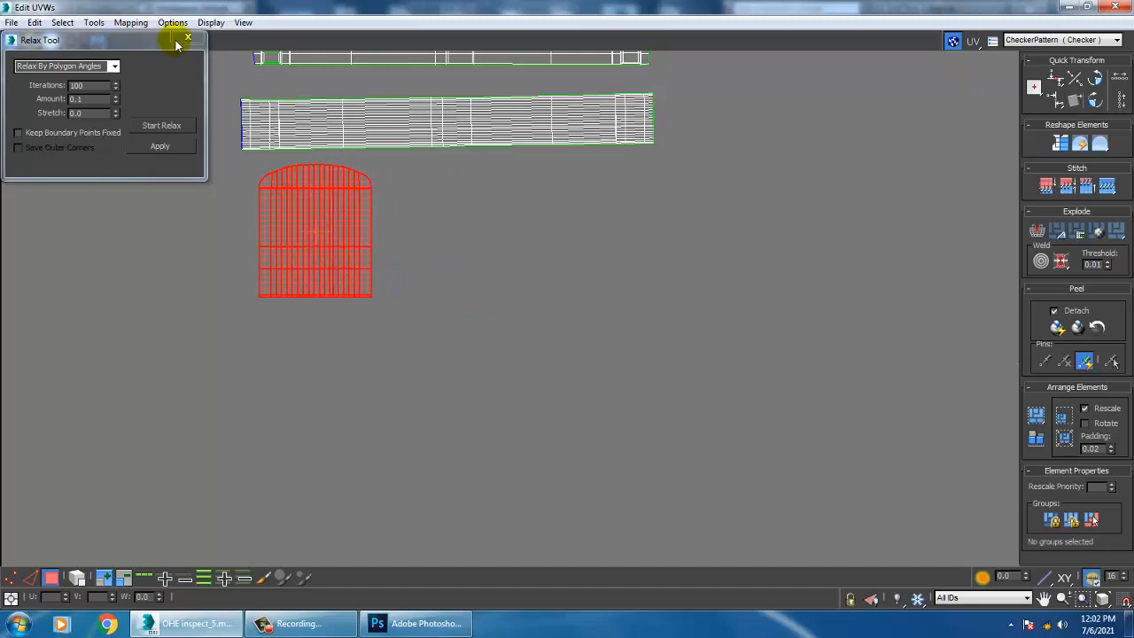
pyautogui.click(187, 38)
pyautogui.click(1115, 6)
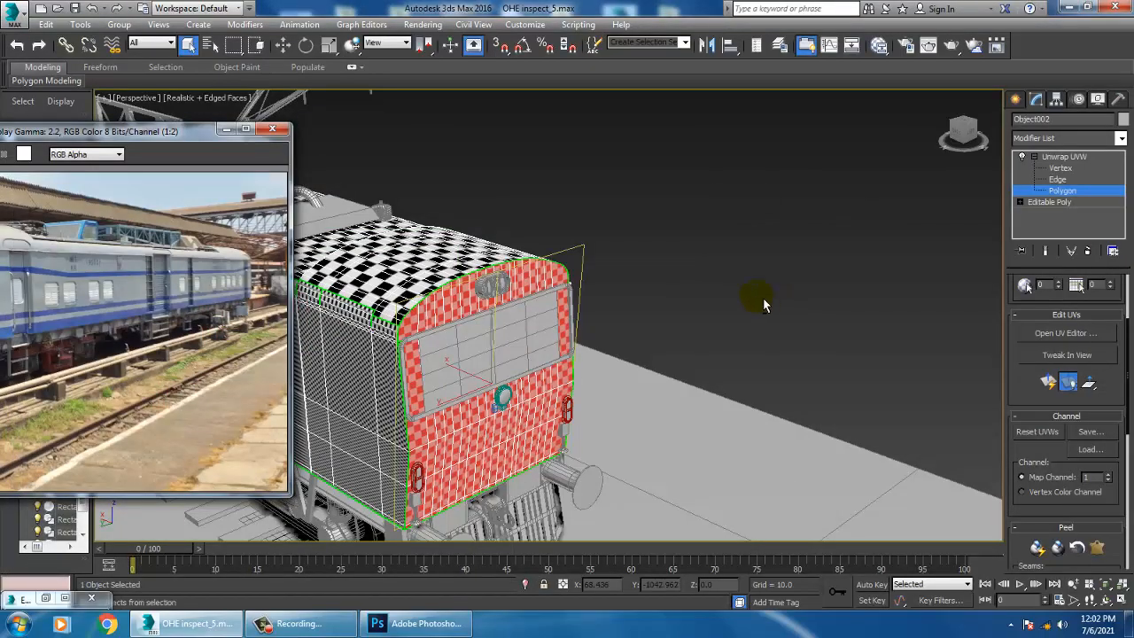
# Step: Check the checker pattern along the body side and select the opposite cab end's polygons with a selection box
pyautogui.keyDown('alt'); pyautogui.moveTo(764, 304); pyautogui.dragTo(560, 301, button='middle'); pyautogui.keyUp('alt')
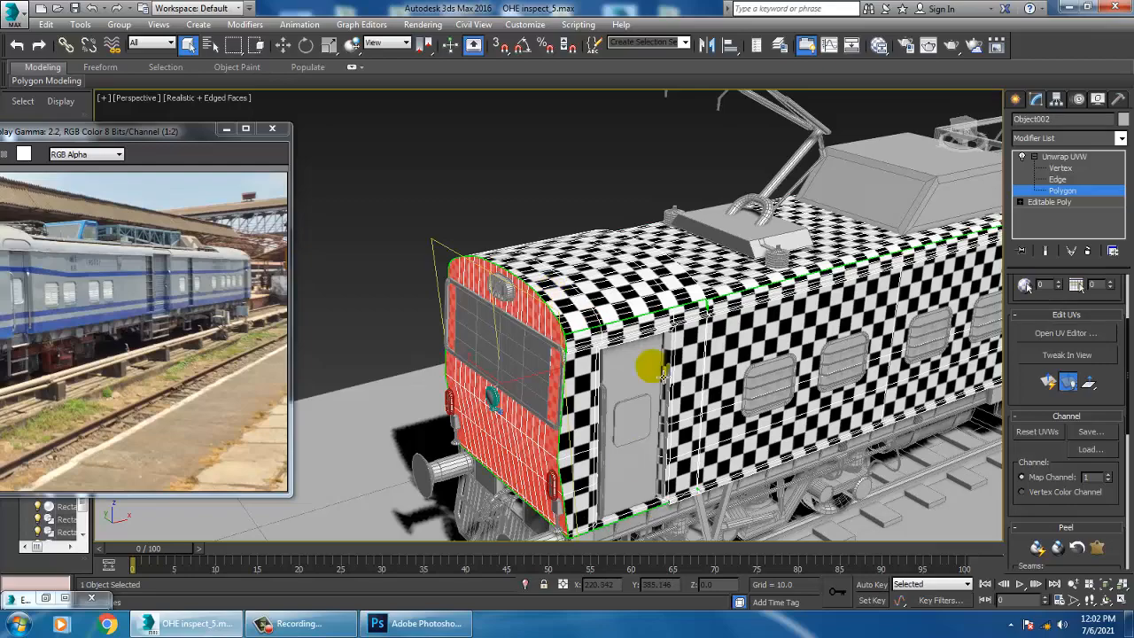
pyautogui.keyDown('alt'); pyautogui.moveTo(641, 395); pyautogui.dragTo(611, 377, button='middle'); pyautogui.keyUp('alt')
pyautogui.moveTo(746, 378); pyautogui.dragTo(534, 332, button='middle')
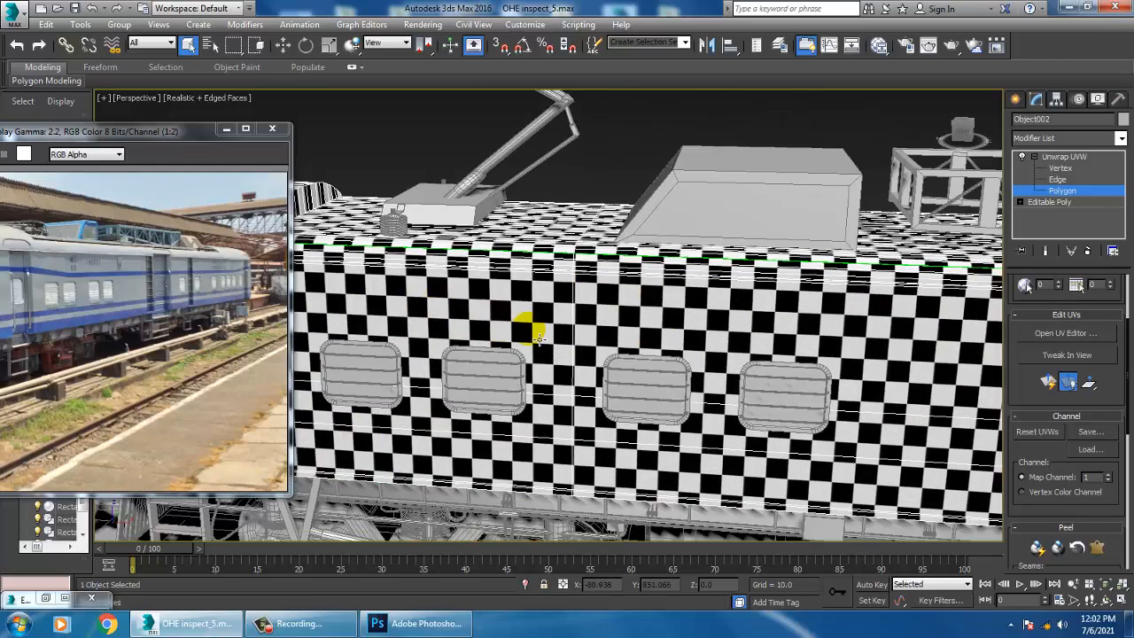
pyautogui.scroll(-5, 534, 332)
pyautogui.keyDown('alt'); pyautogui.moveTo(798, 359); pyautogui.dragTo(869, 224, button='middle'); pyautogui.keyUp('alt')
pyautogui.scroll(5, 664, 312)
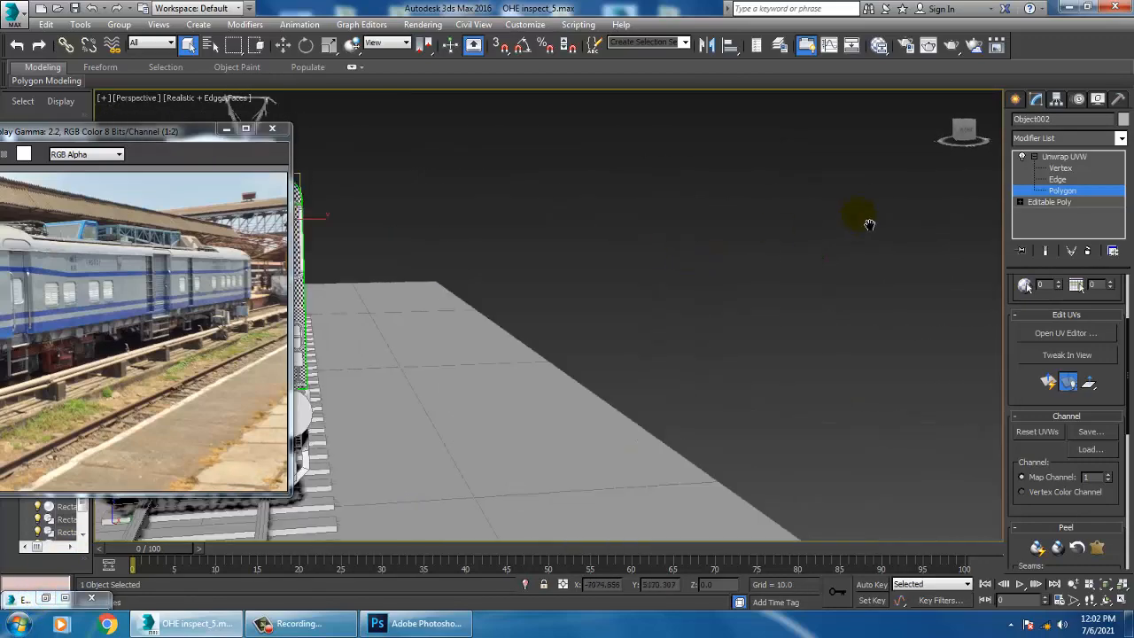
pyautogui.scroll(-5, 798, 234)
pyautogui.keyDown('alt'); pyautogui.moveTo(729, 246); pyautogui.dragTo(770, 272, button='middle'); pyautogui.keyUp('alt')
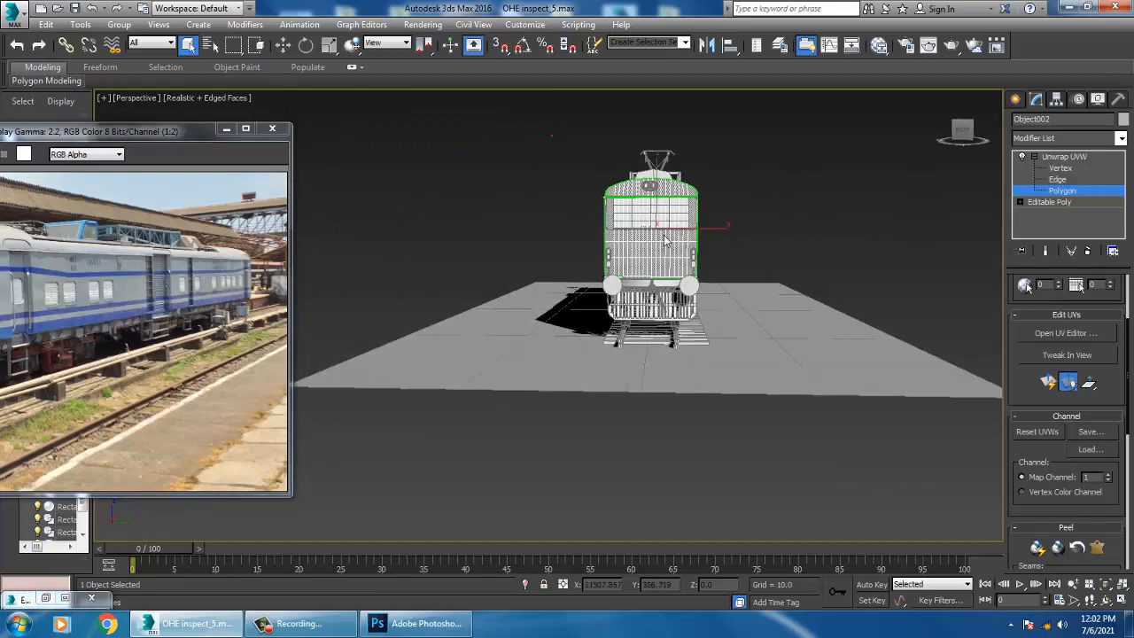
pyautogui.moveTo(665, 240); pyautogui.dragTo(744, 324)
pyautogui.keyDown('alt'); pyautogui.moveTo(684, 269); pyautogui.dragTo(771, 271, button='middle'); pyautogui.keyUp('alt')
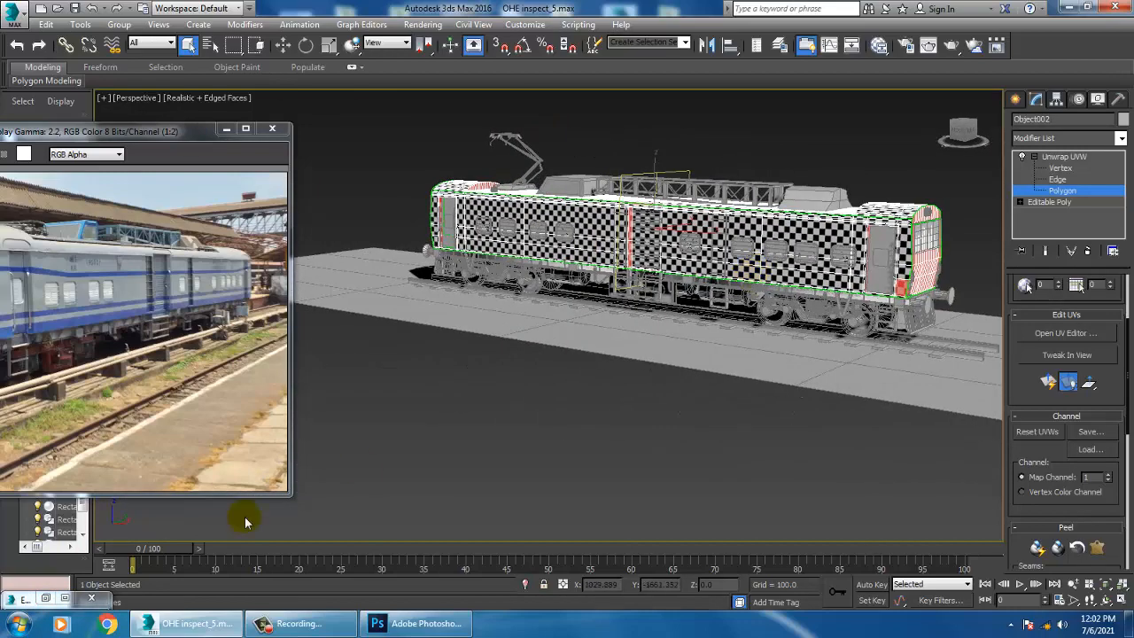
# Step: Deselect the laid-out roof, body-side and cab front shells in the UV editor and return to the main window
pyautogui.click(46, 599)
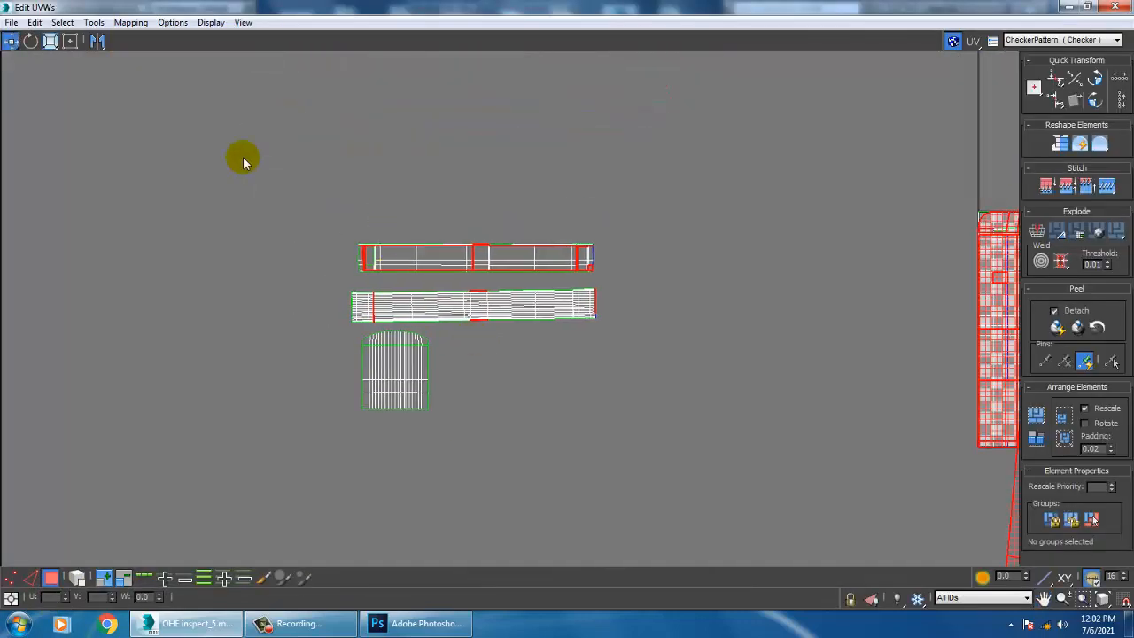
pyautogui.moveTo(243, 158); pyautogui.dragTo(671, 482)
pyautogui.click(1072, 11)
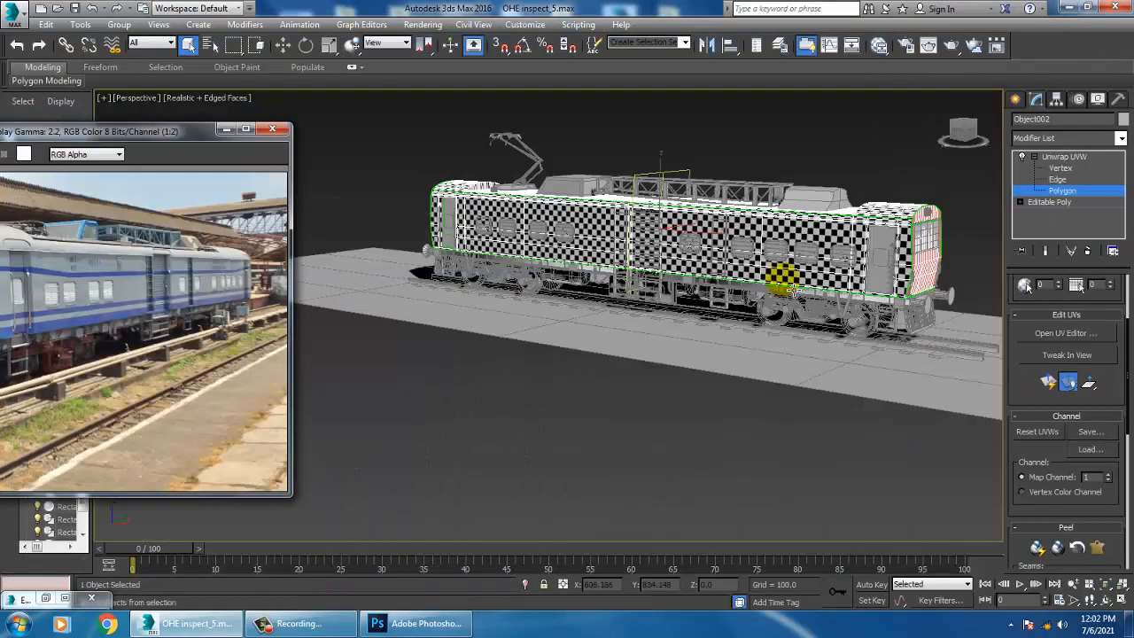
# Step: Deselect the stray polygons in the middle section of the body in wireframe display
pyautogui.keyDown('alt'); pyautogui.moveTo(783, 278); pyautogui.dragTo(844, 263, button='middle'); pyautogui.keyUp('alt')
pyautogui.press('F3')
pyautogui.keyDown('alt'); pyautogui.moveTo(777, 234); pyautogui.dragTo(489, 240, button='middle'); pyautogui.keyUp('alt')
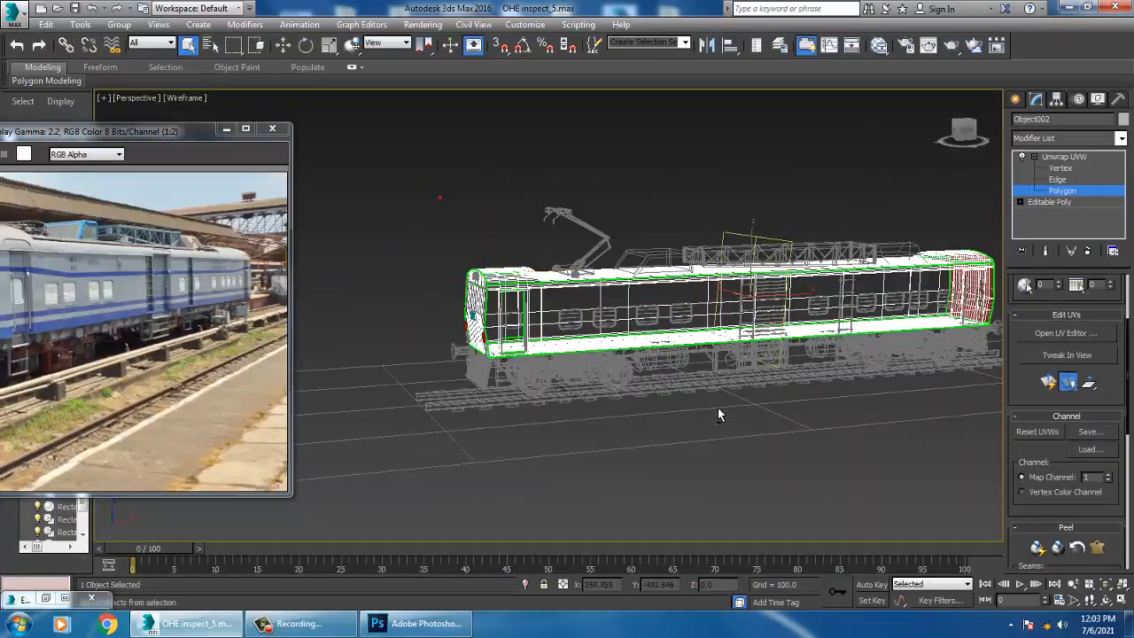
pyautogui.moveTo(795, 372); pyautogui.dragTo(699, 359, button='middle')
pyautogui.keyDown('alt'); pyautogui.moveTo(625, 271); pyautogui.dragTo(948, 243, button='middle'); pyautogui.keyUp('alt')
pyautogui.scroll(5, 802, 354)
pyautogui.scroll(-5, 864, 319)
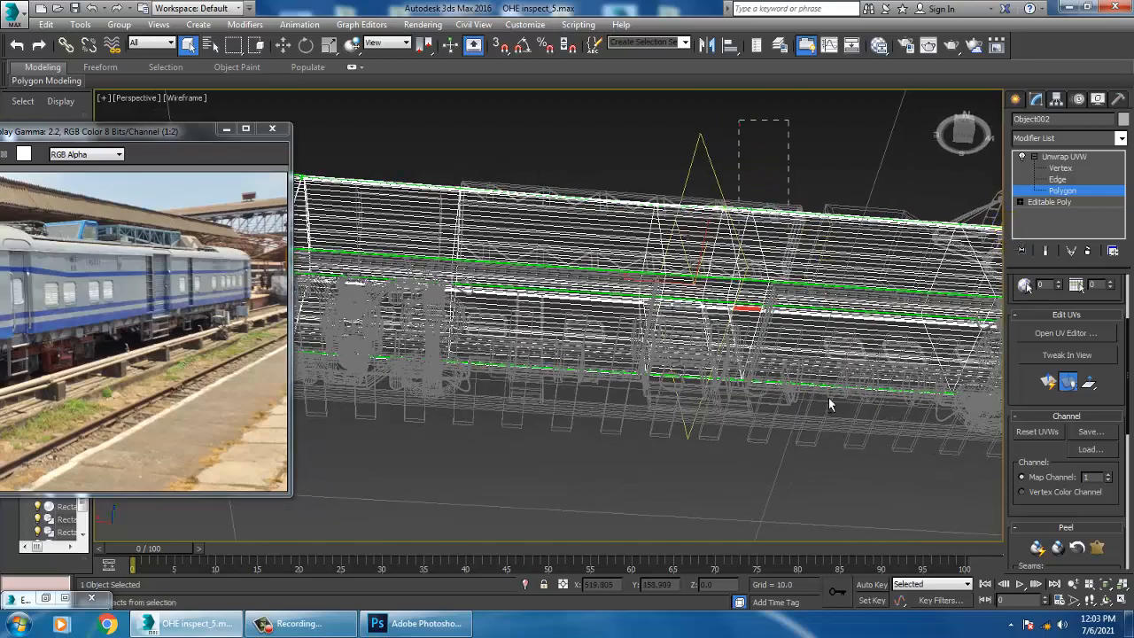
pyautogui.keyDown('alt'); pyautogui.moveTo(739, 119); pyautogui.dragTo(829, 404); pyautogui.keyUp('alt')
pyautogui.keyDown('alt'); pyautogui.moveTo(830, 404); pyautogui.dragTo(769, 291, button='middle'); pyautogui.keyUp('alt')
# Step: Deselect the remaining body polygons from the far cab up to the cab end being isolated
pyautogui.scroll(-5, 744, 312)
pyautogui.scroll(4, 769, 290)
pyautogui.keyDown('alt'); pyautogui.moveTo(650, 184); pyautogui.dragTo(719, 372, button='middle'); pyautogui.keyUp('alt')
pyautogui.keyDown('alt'); pyautogui.moveTo(860, 404); pyautogui.dragTo(612, 385, button='middle'); pyautogui.keyUp('alt')
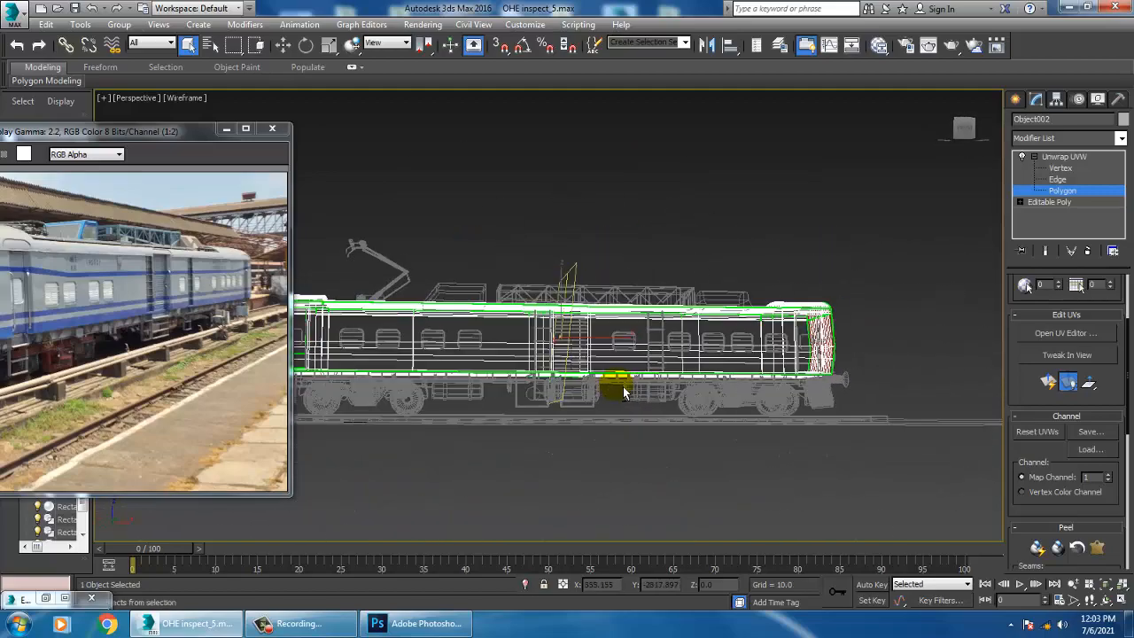
pyautogui.scroll(6, 810, 380)
pyautogui.scroll(-7, 814, 370)
pyautogui.keyDown('alt'); pyautogui.moveTo(809, 367); pyautogui.dragTo(710, 393, button='middle'); pyautogui.keyUp('alt')
pyautogui.scroll(-3, 747, 377)
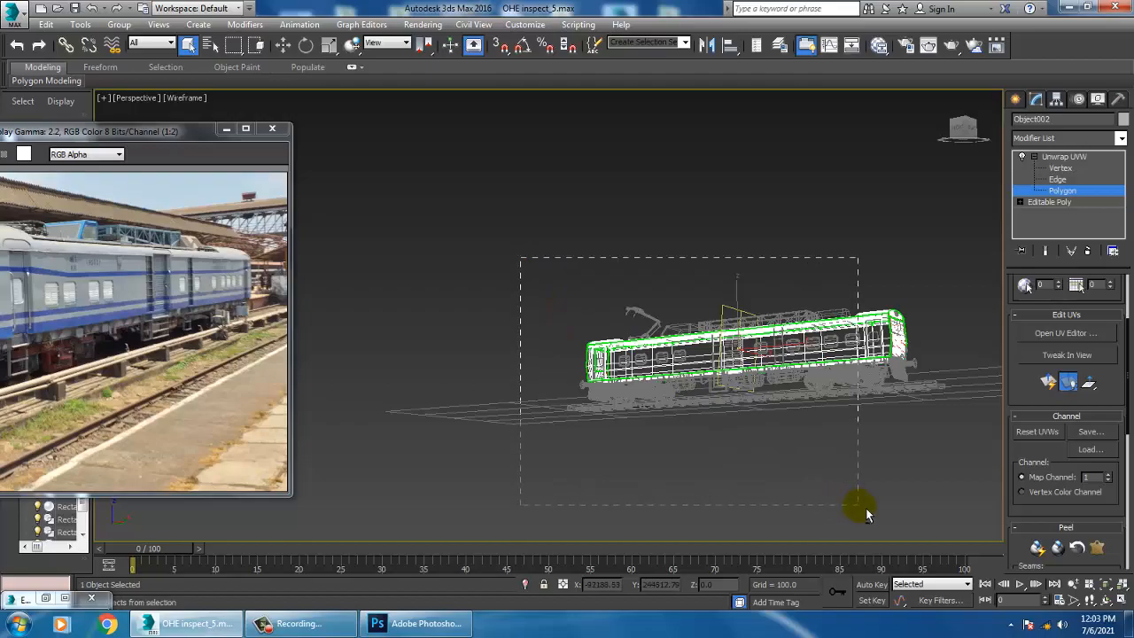
pyautogui.keyDown('alt'); pyautogui.moveTo(823, 352); pyautogui.dragTo(833, 395, button='middle'); pyautogui.keyUp('alt')
pyautogui.scroll(7, 835, 390)
pyautogui.scroll(-5, 858, 276)
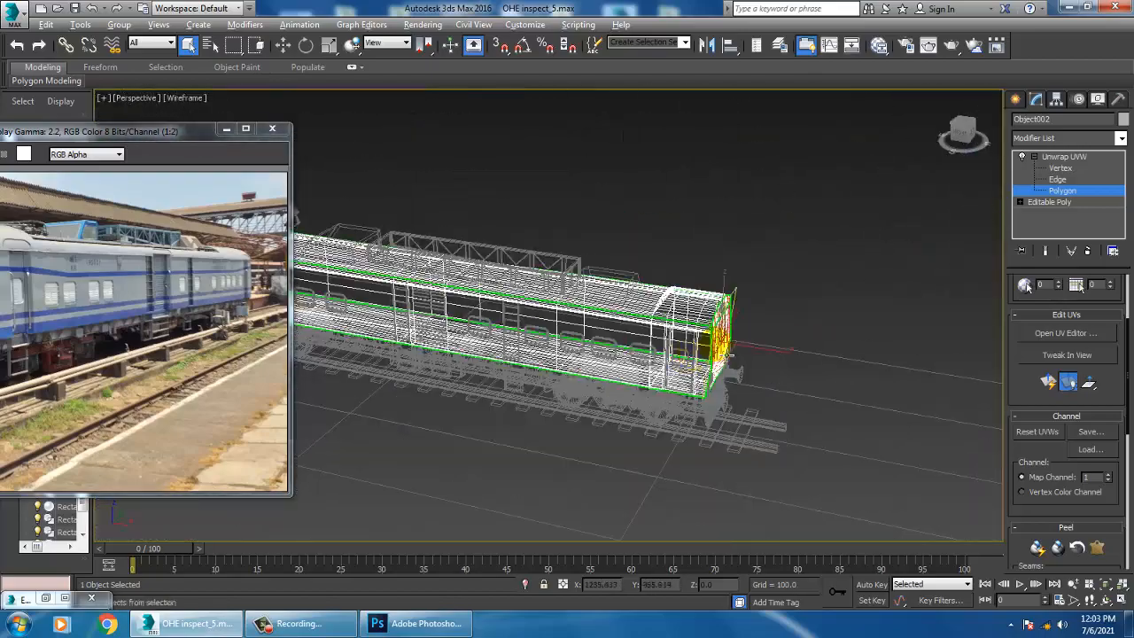
# Step: Deselect any leftover body polygons behind the second cab front and check its selection in shaded display
pyautogui.keyDown('alt'); pyautogui.moveTo(728, 353); pyautogui.dragTo(725, 345, button='middle'); pyautogui.keyUp('alt')
pyautogui.press('F3')
pyautogui.scroll(4, 728, 342)
pyautogui.keyDown('alt'); pyautogui.moveTo(833, 341); pyautogui.dragTo(858, 324, button='middle'); pyautogui.keyUp('alt')
pyautogui.press('F3')
pyautogui.scroll(6, 709, 354)
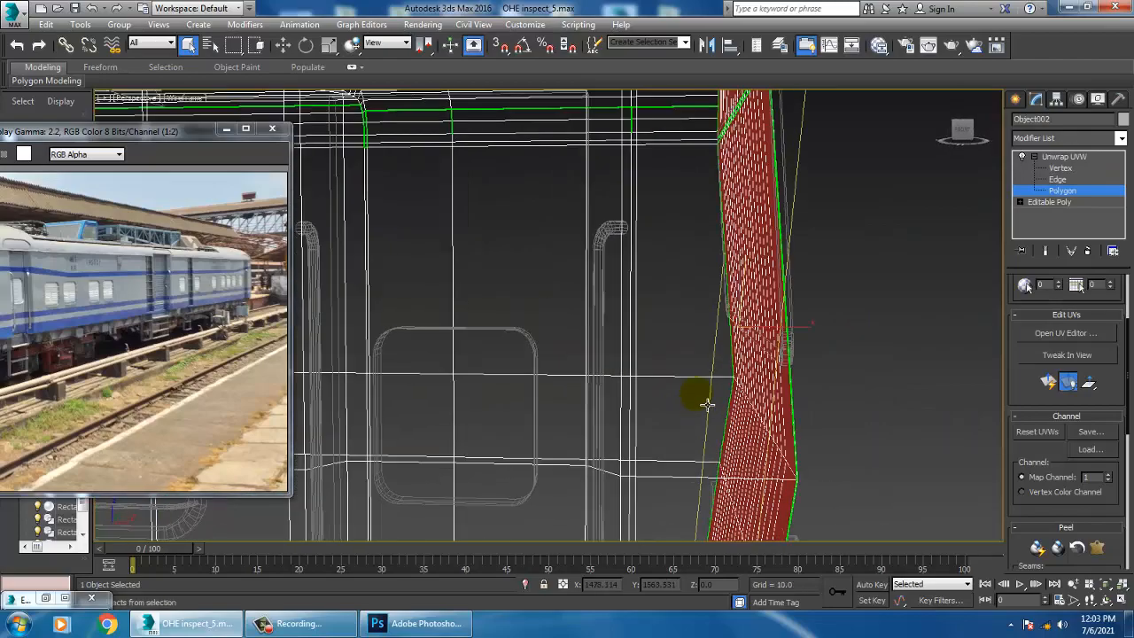
pyautogui.moveTo(706, 401); pyautogui.dragTo(735, 376, button='middle')
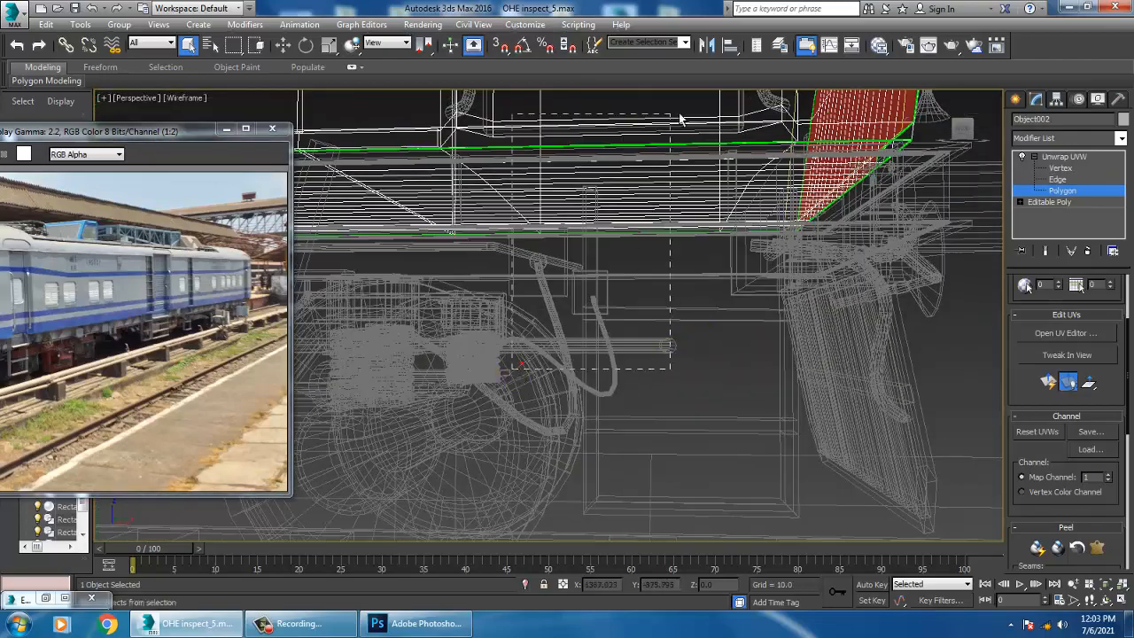
pyautogui.scroll(-8, 708, 184)
pyautogui.keyDown('alt'); pyautogui.moveTo(734, 296); pyautogui.dragTo(700, 326, button='middle'); pyautogui.keyUp('alt')
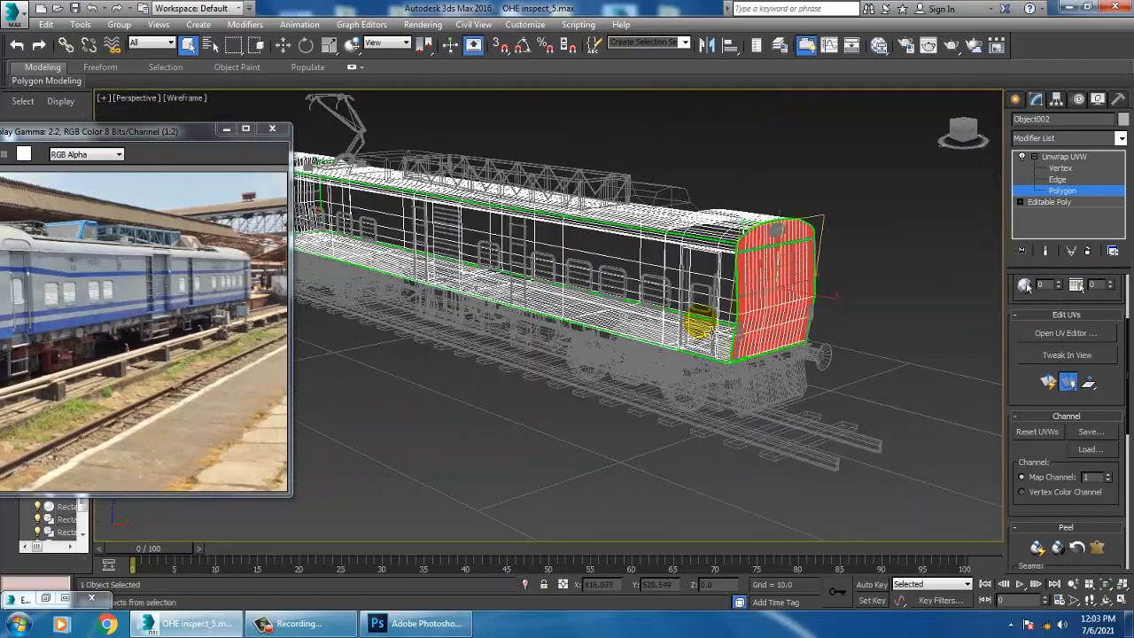
pyautogui.press('F3')
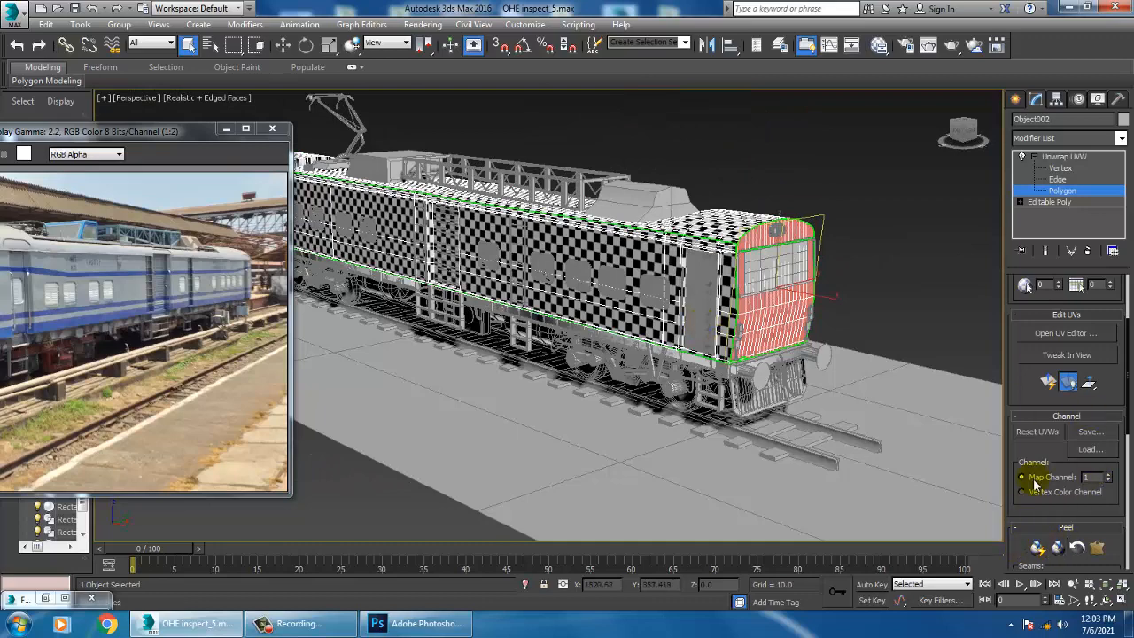
# Step: Apply a planar projection aligned to the X axis to the second cab front and open its UVs for editing
pyautogui.scroll(-5, 1037, 523)
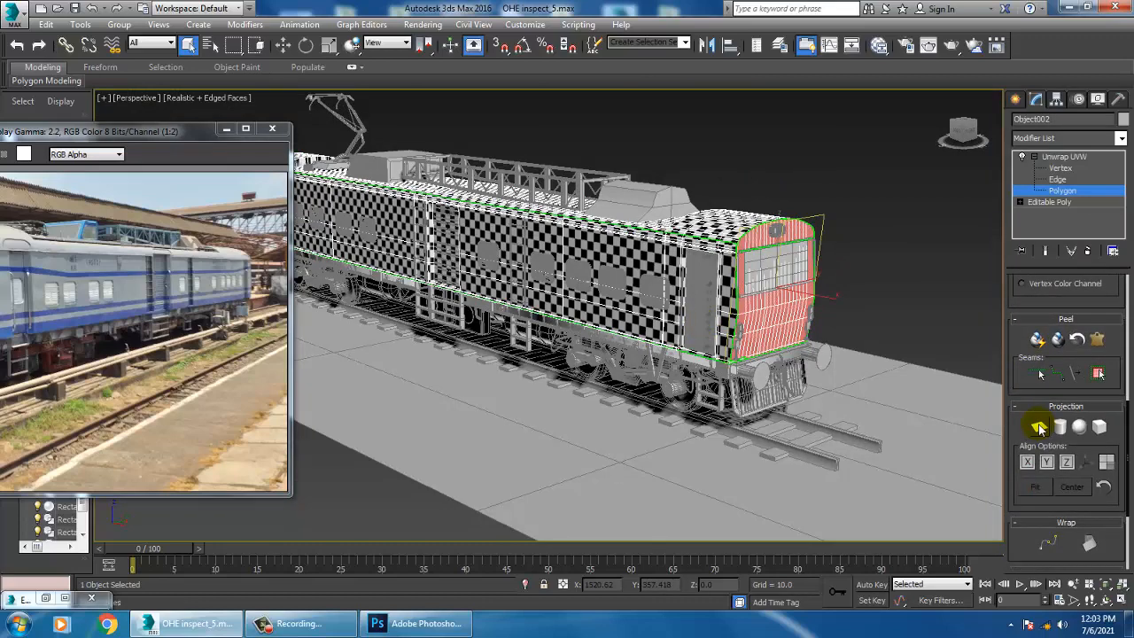
pyautogui.click(1039, 428)
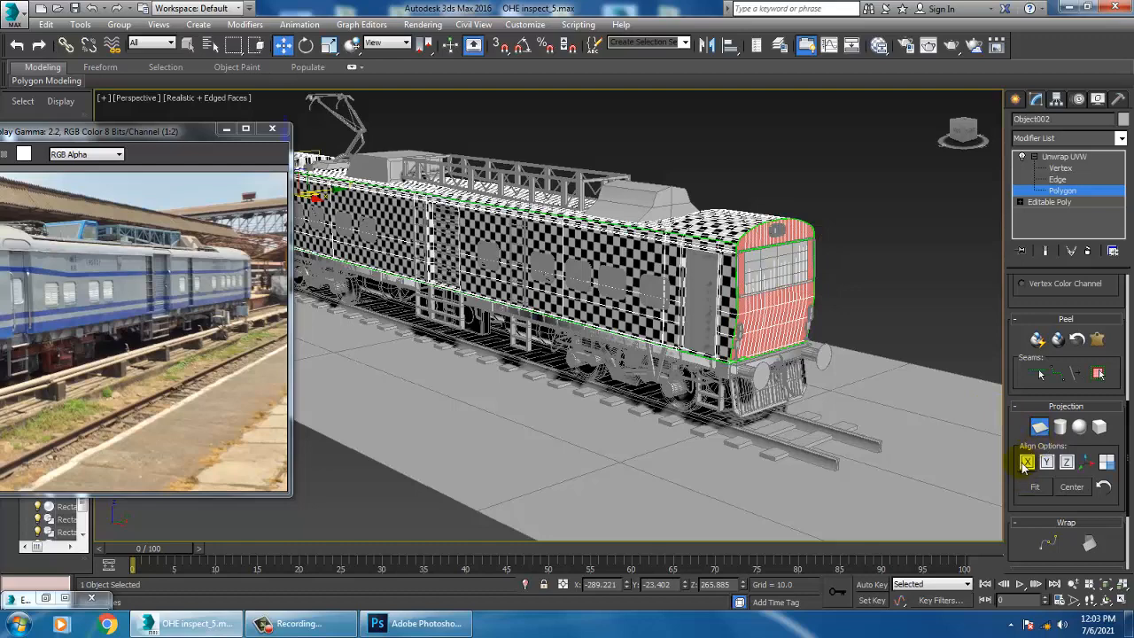
pyautogui.click(1026, 463)
pyautogui.scroll(4, 1026, 317)
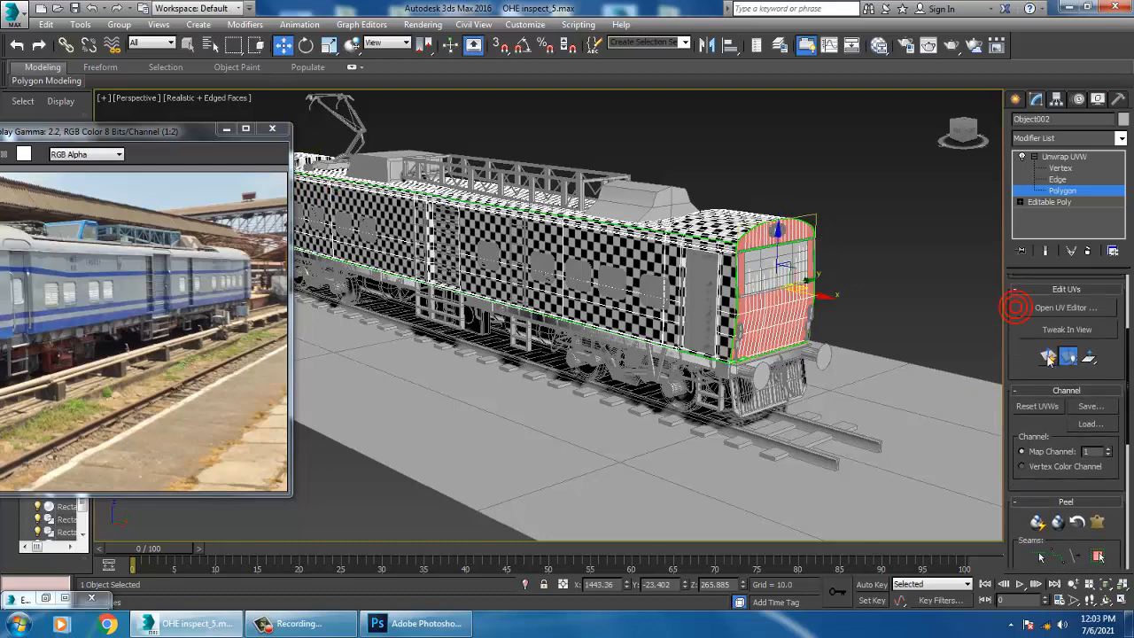
pyautogui.click(1070, 309)
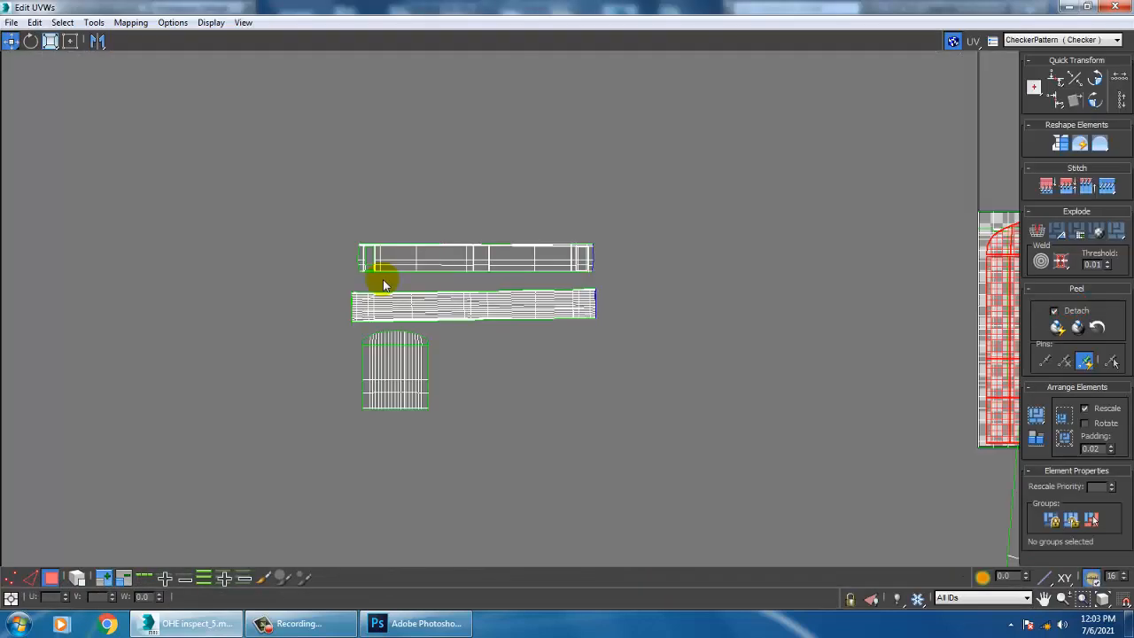
# Step: Move the second cab front's UV shell out of the checker square to the area below the laid-out roof shell
pyautogui.moveTo(952, 263); pyautogui.dragTo(728, 271, button='middle')
pyautogui.scroll(-1, 728, 271)
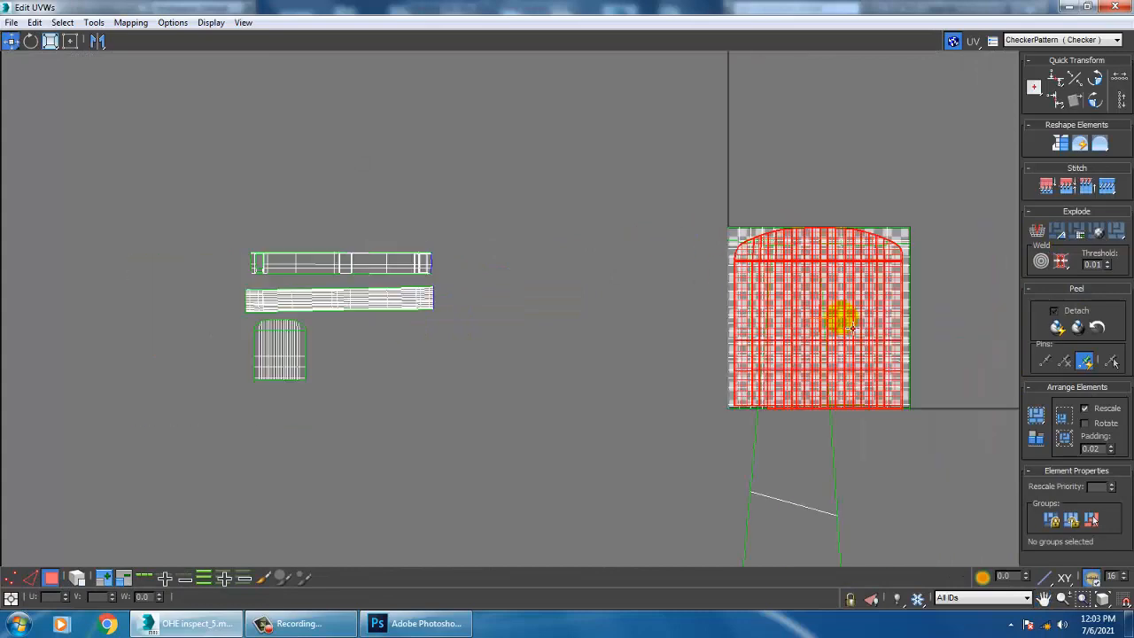
pyautogui.moveTo(853, 328); pyautogui.dragTo(432, 436)
pyautogui.scroll(2, 436, 395)
pyautogui.moveTo(436, 394); pyautogui.dragTo(546, 329, button='middle')
pyautogui.moveTo(524, 359); pyautogui.dragTo(582, 349)
# Step: Relax the second cab front's shell by edge angles and scale it down to roughly the first cab front's size
pyautogui.click(95, 23)
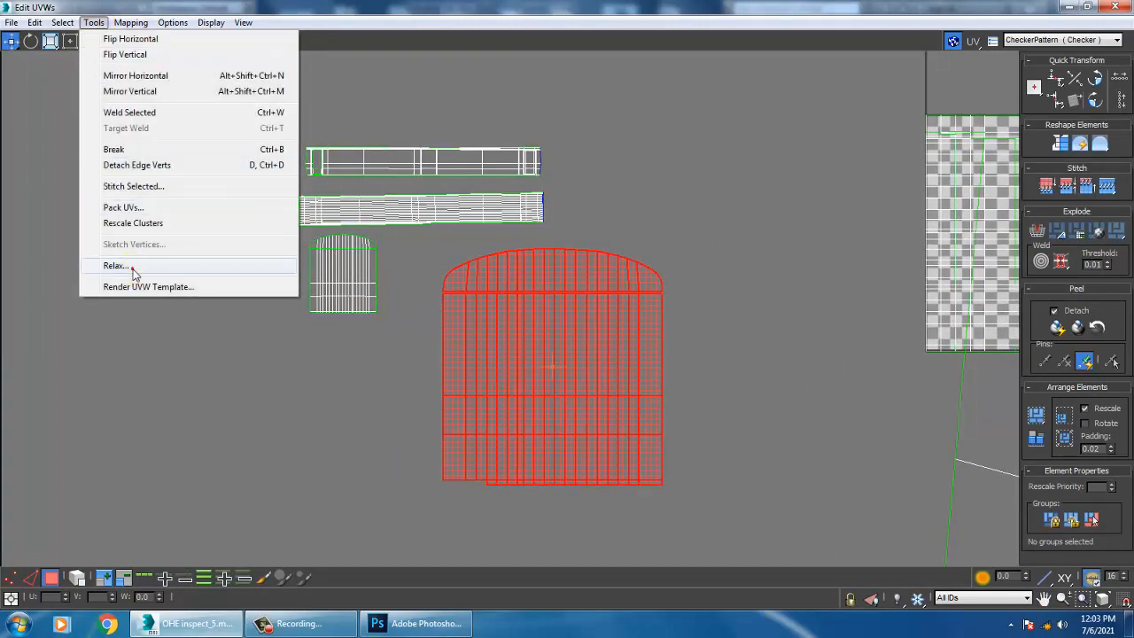
pyautogui.click(133, 269)
pyautogui.click(164, 126)
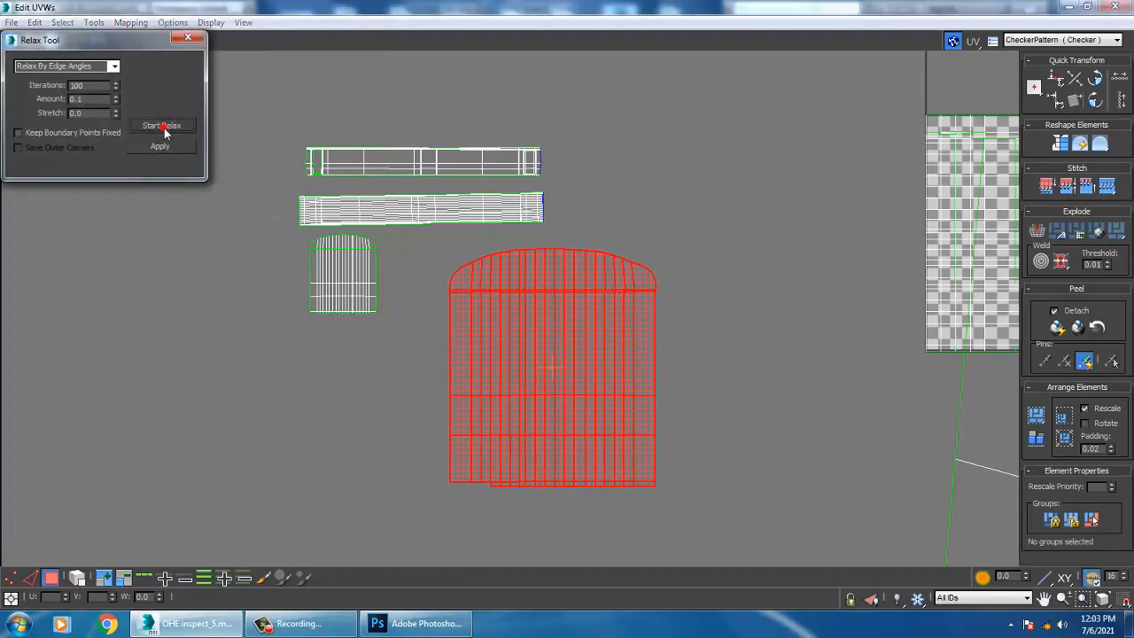
pyautogui.click(587, 390)
pyautogui.moveTo(579, 394); pyautogui.dragTo(640, 476)
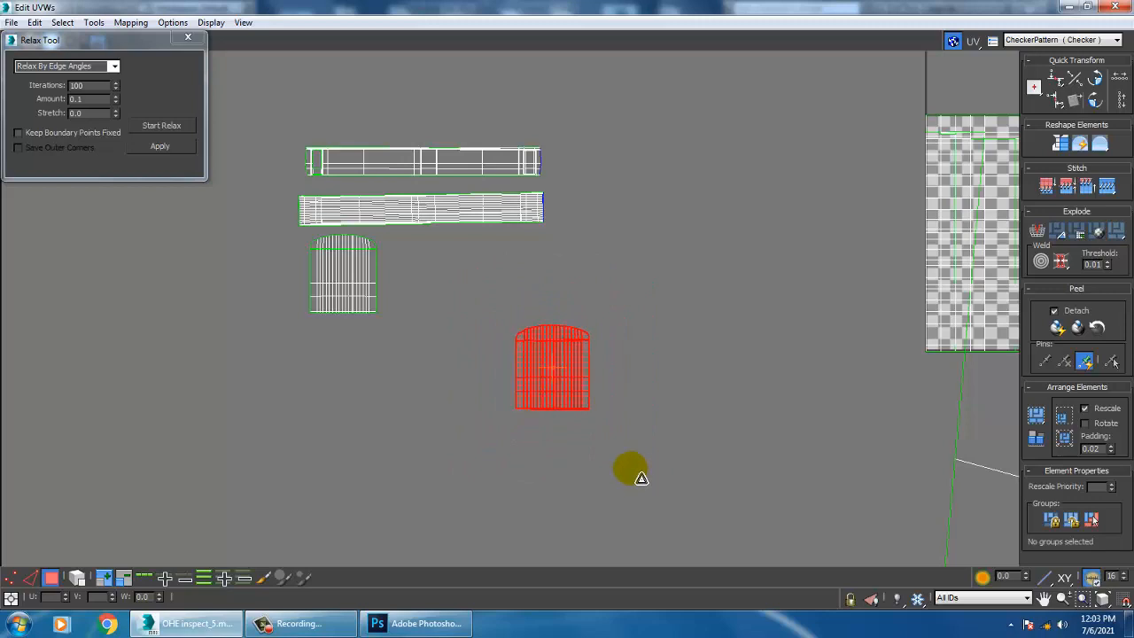
# Step: Place the scaled shell beside the first cab front's shell and compare their lower edges
pyautogui.scroll(2, 617, 453)
pyautogui.moveTo(548, 339); pyautogui.dragTo(734, 409, button='middle')
pyautogui.press('w')
pyautogui.moveTo(733, 409); pyautogui.dragTo(517, 245)
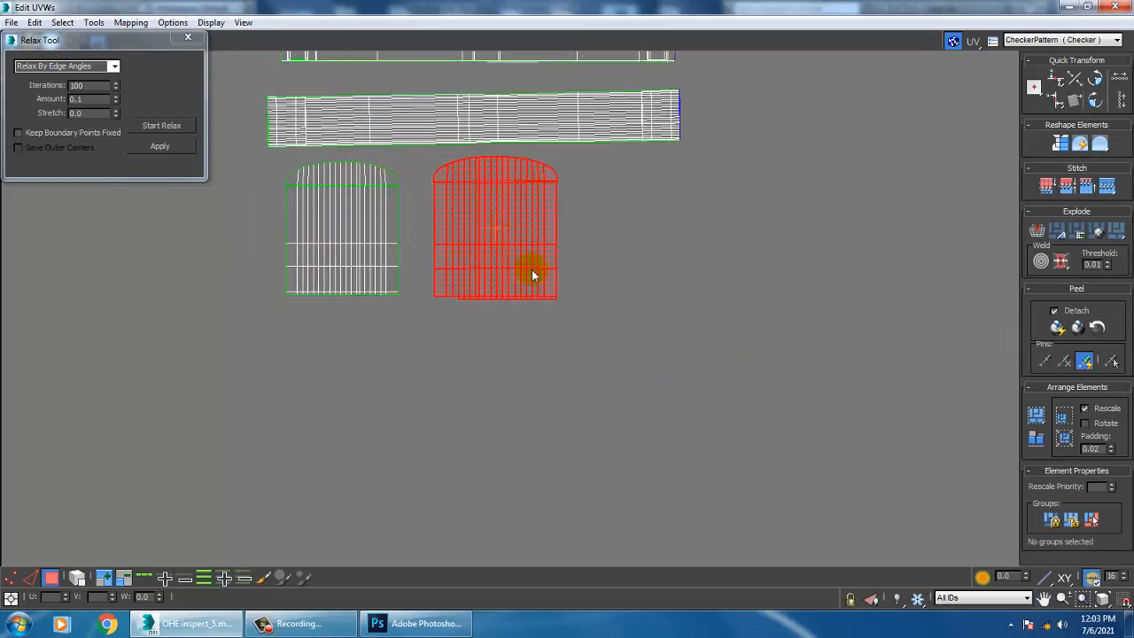
pyautogui.scroll(4, 532, 275)
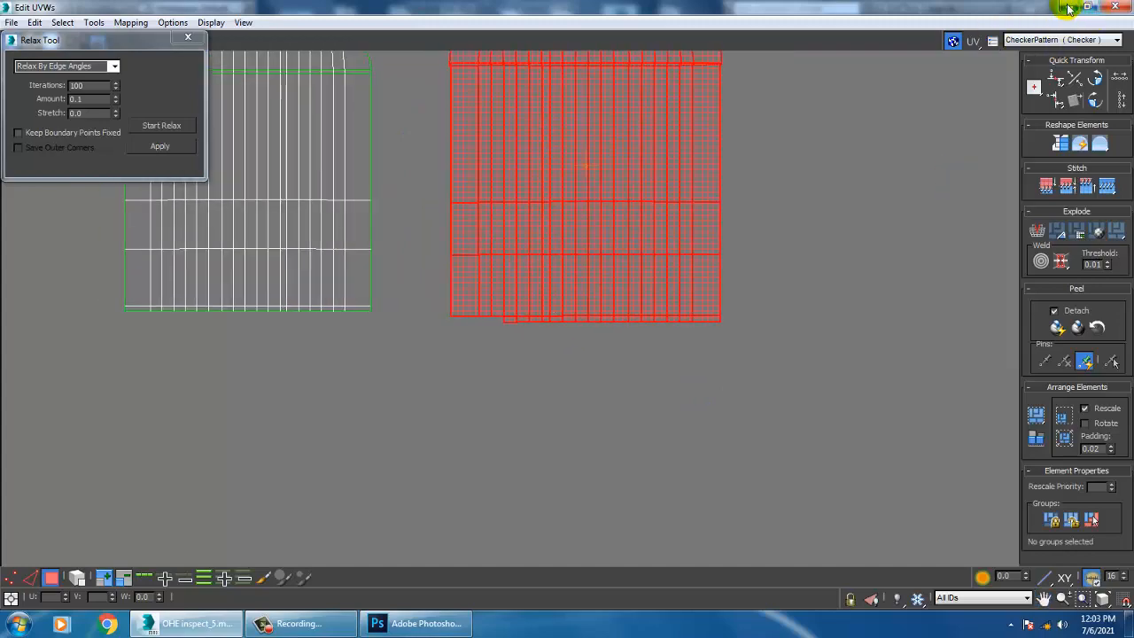
# Step: Add the missing polygons along the second cab front's lower edge to the selection and reapply the planar projection
pyautogui.click(1068, 9)
pyautogui.scroll(-2, 802, 376)
pyautogui.keyDown('alt'); pyautogui.moveTo(800, 363); pyautogui.dragTo(860, 400, button='middle'); pyautogui.keyUp('alt')
pyautogui.press('l')
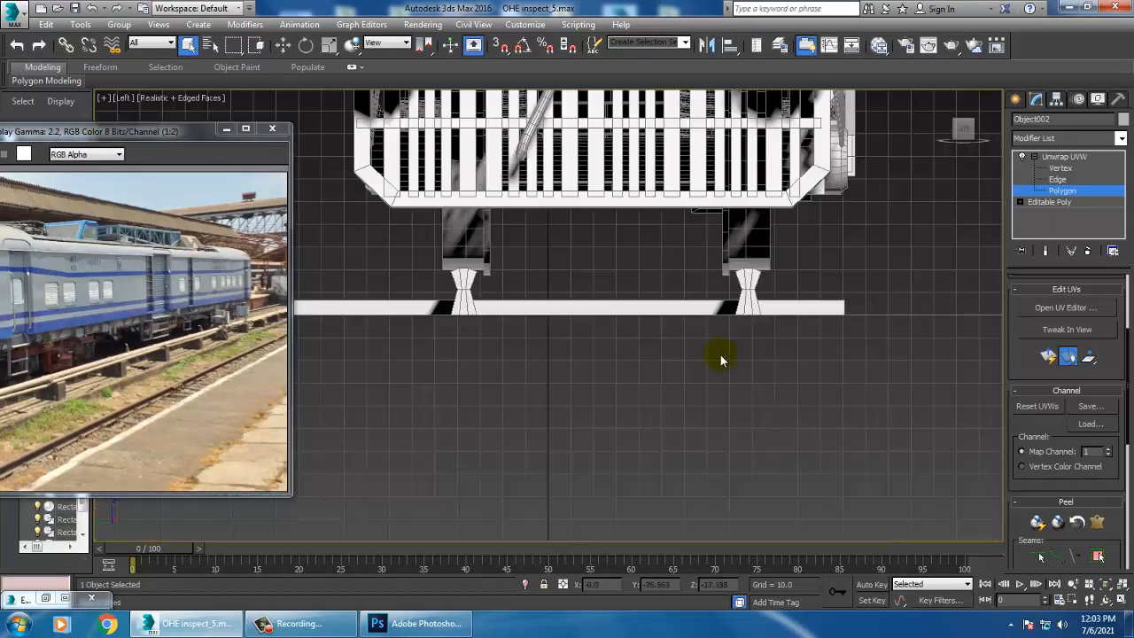
pyautogui.press('p')
pyautogui.keyDown('alt'); pyautogui.moveTo(681, 355); pyautogui.dragTo(607, 421, button='middle'); pyautogui.keyUp('alt')
pyautogui.scroll(-5, 714, 372)
pyautogui.scroll(6, 564, 322)
pyautogui.scroll(3, 608, 422)
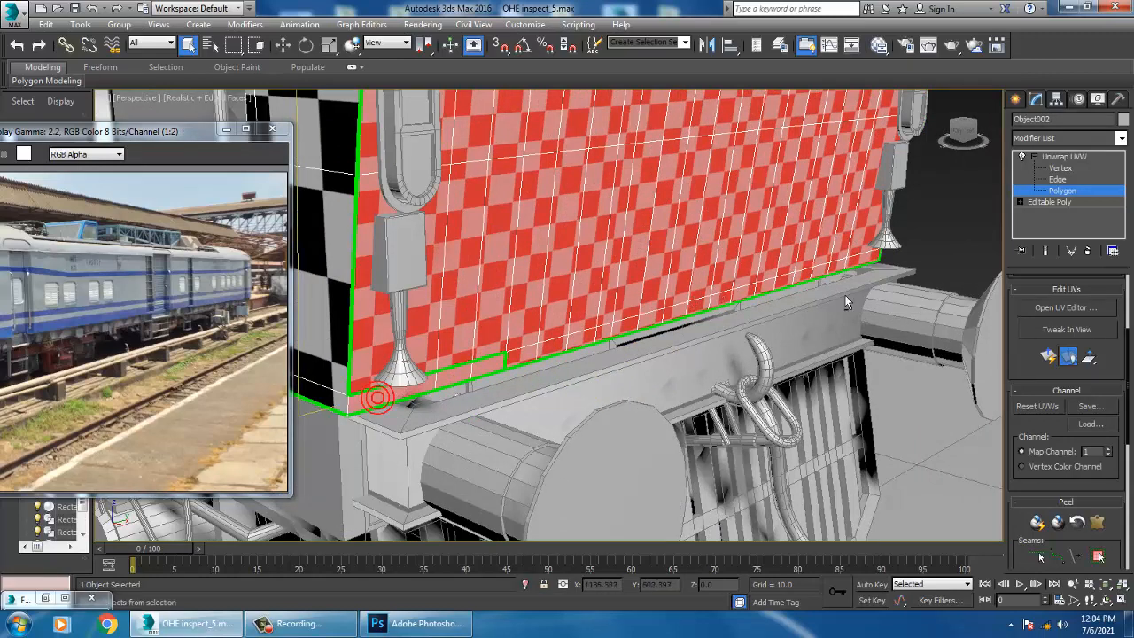
pyautogui.scroll(1, 845, 303)
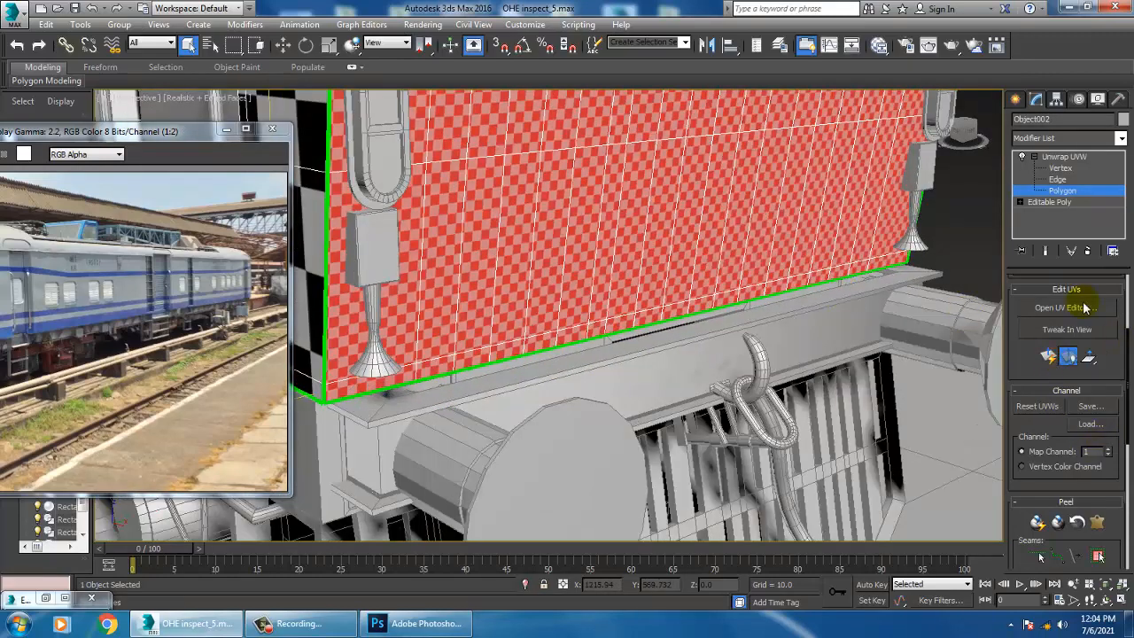
# Step: Reopen the UV layout and move the completed cab front shell from the checker square to below the roof shell
pyautogui.click(1066, 307)
pyautogui.scroll(-3, 400, 310)
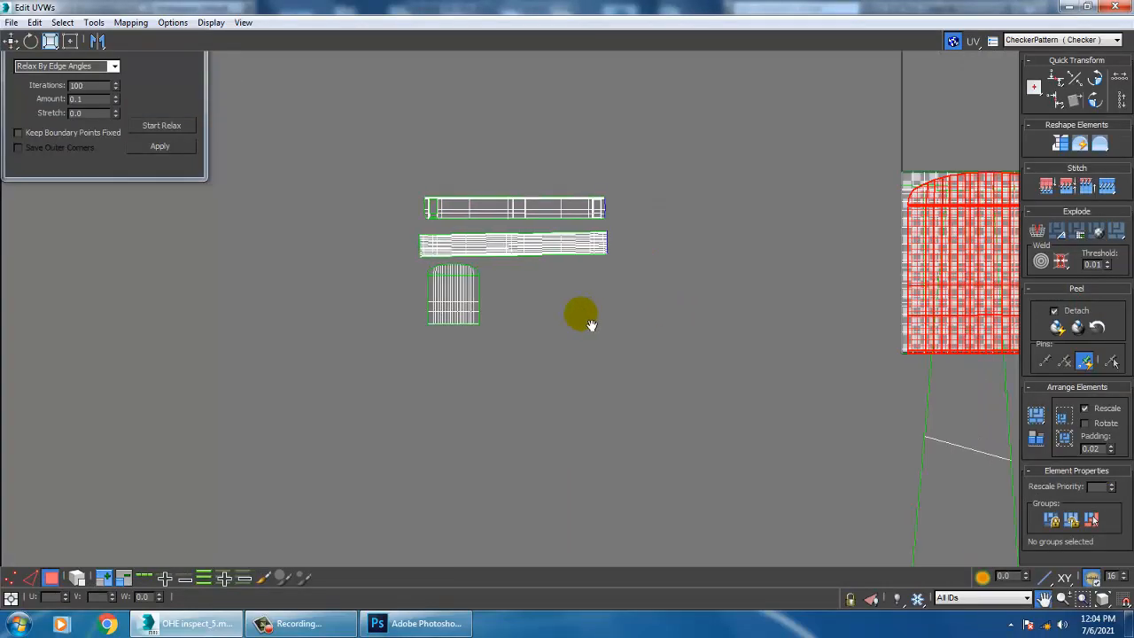
pyautogui.moveTo(886, 260); pyautogui.dragTo(578, 370)
pyautogui.scroll(1, 578, 371)
pyautogui.moveTo(577, 371); pyautogui.dragTo(615, 356, button='middle')
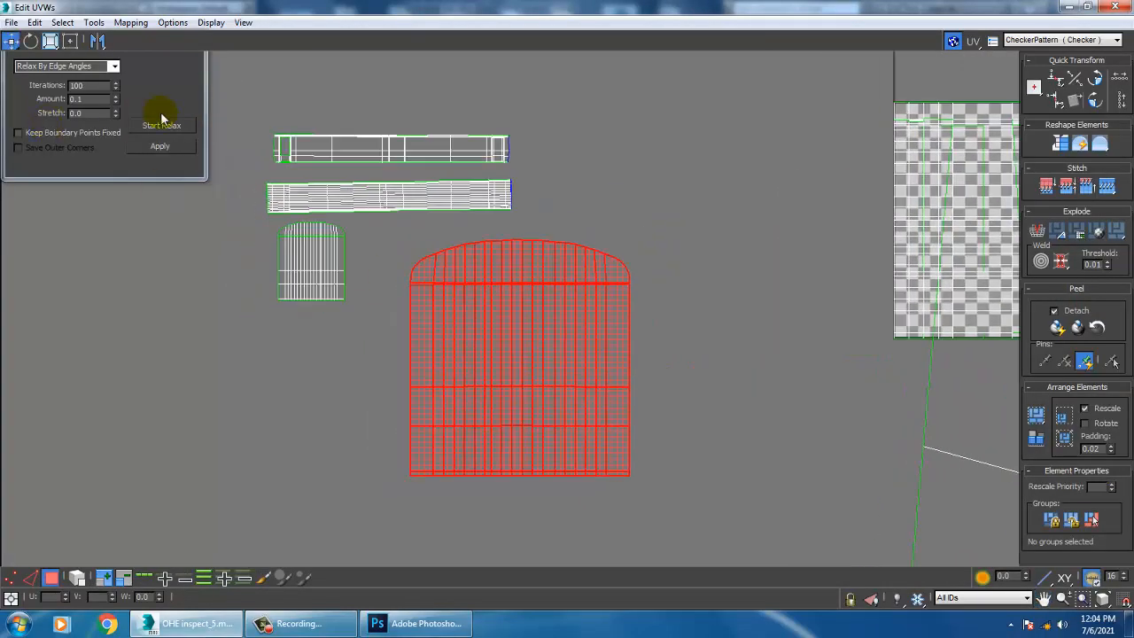
# Step: Relax the completed cab front shell by edge angles and scale it down close to the first cab front's size
pyautogui.click(161, 125)
pyautogui.click(530, 415)
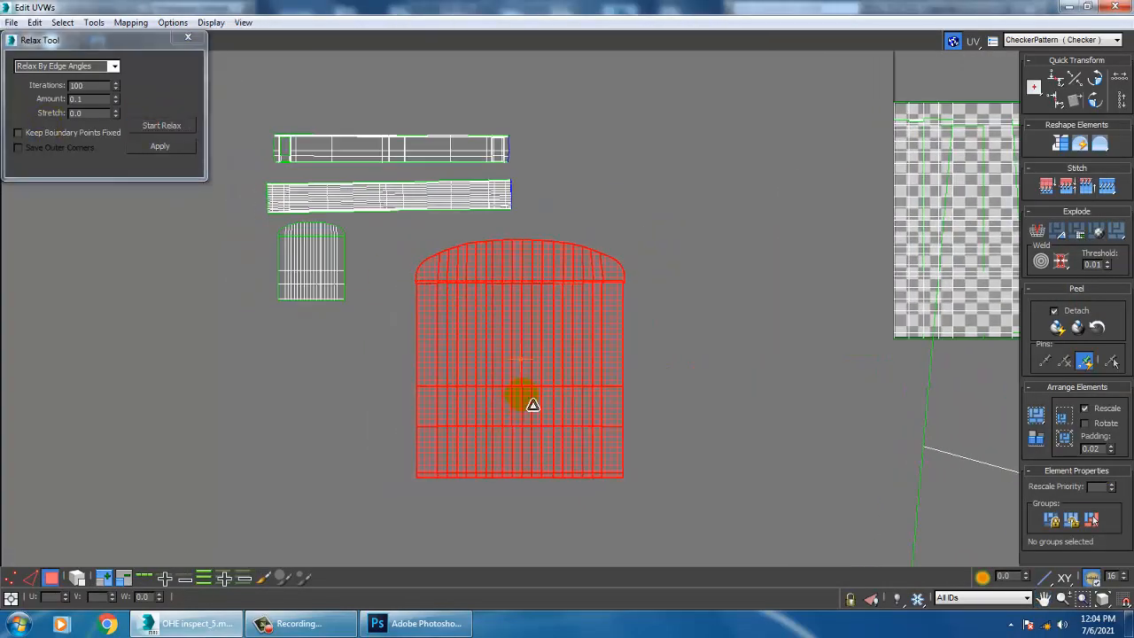
pyautogui.moveTo(533, 405); pyautogui.dragTo(589, 497)
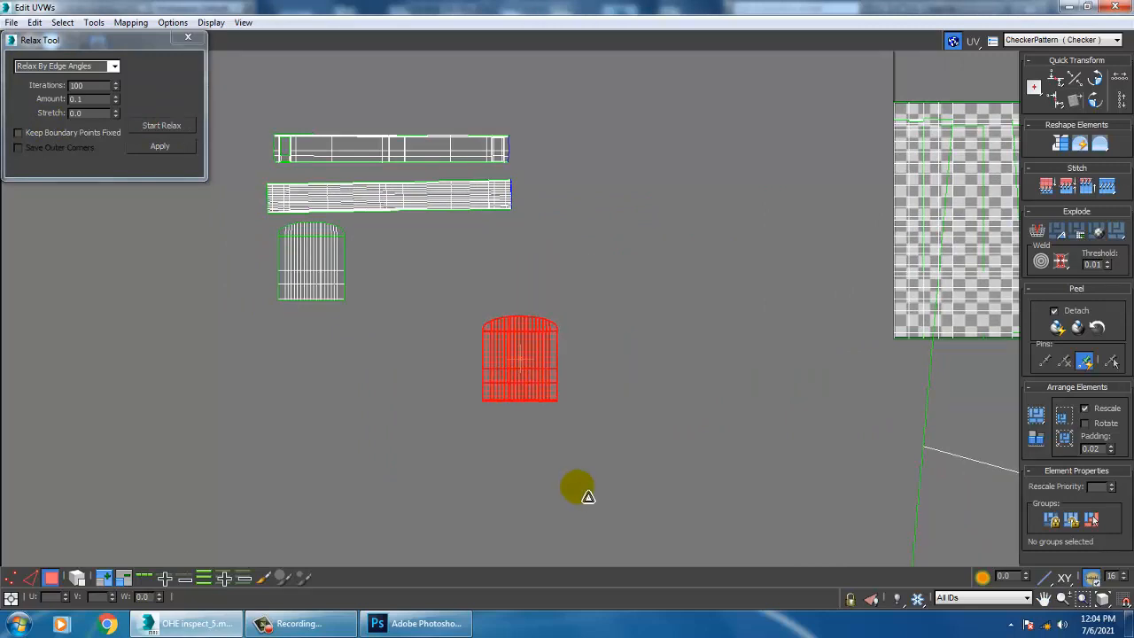
# Step: Align the second cab front's shell beside the first one, fine-tune its size to match, and close the Relax tool
pyautogui.moveTo(546, 387); pyautogui.dragTo(420, 290)
pyautogui.scroll(3, 417, 288)
pyautogui.moveTo(450, 292); pyautogui.dragTo(505, 299, button='middle')
pyautogui.moveTo(509, 292)
pyautogui.mouseDown()
pyautogui.moveTo(542, 309)
pyautogui.moveTo(492, 306)
pyautogui.mouseUp()
pyautogui.scroll(2, 485, 295)
pyautogui.press('w')
pyautogui.press('r')
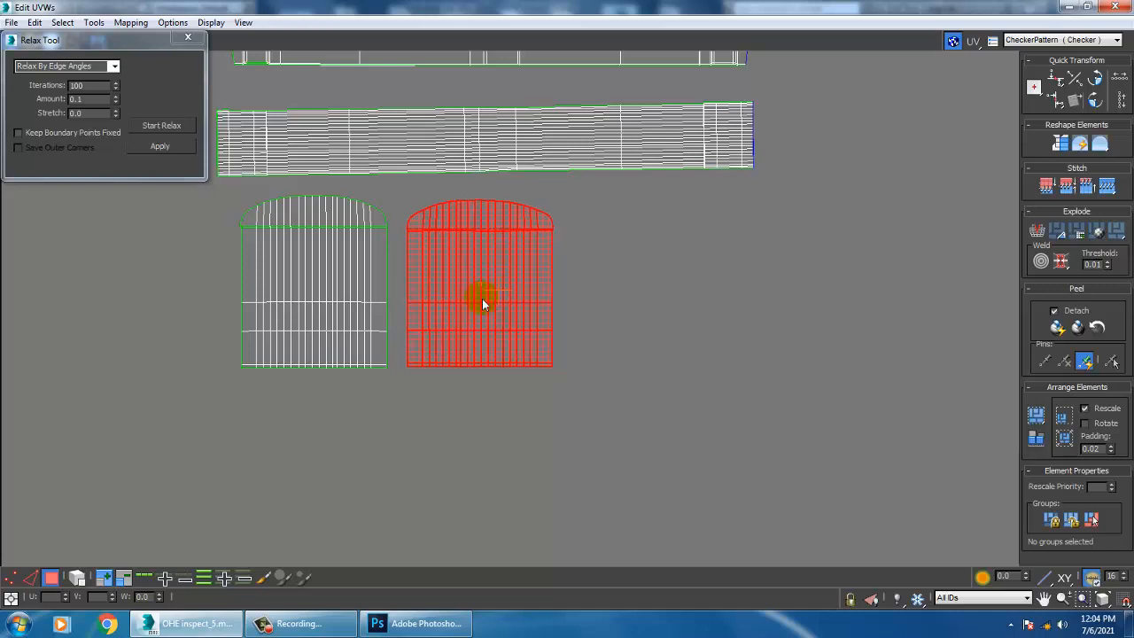
pyautogui.moveTo(479, 302); pyautogui.dragTo(489, 294)
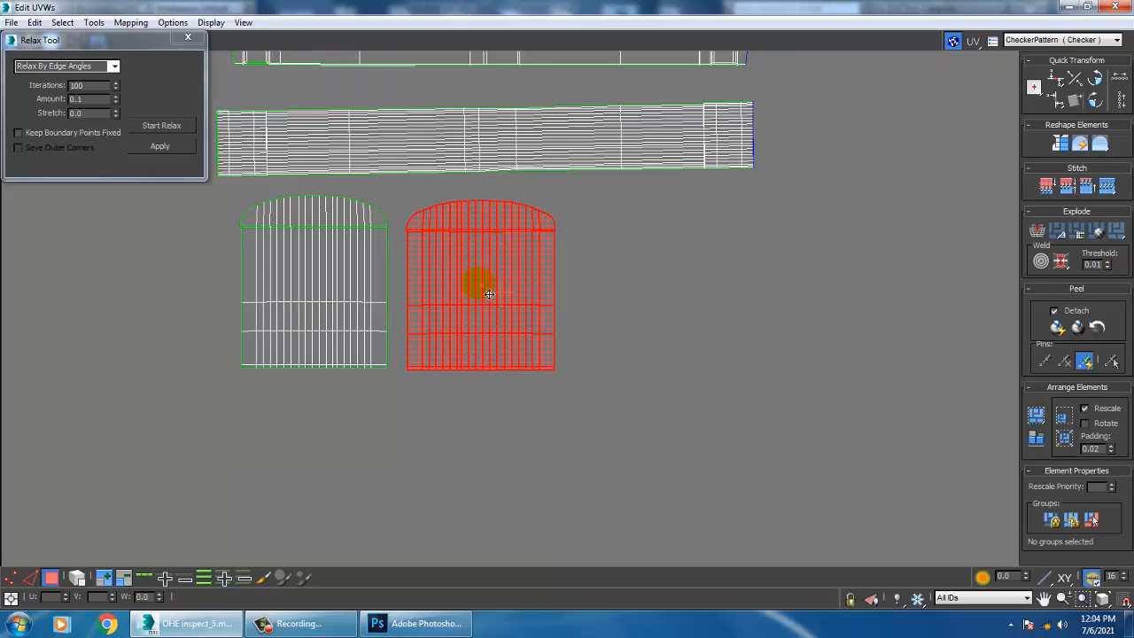
pyautogui.click(191, 39)
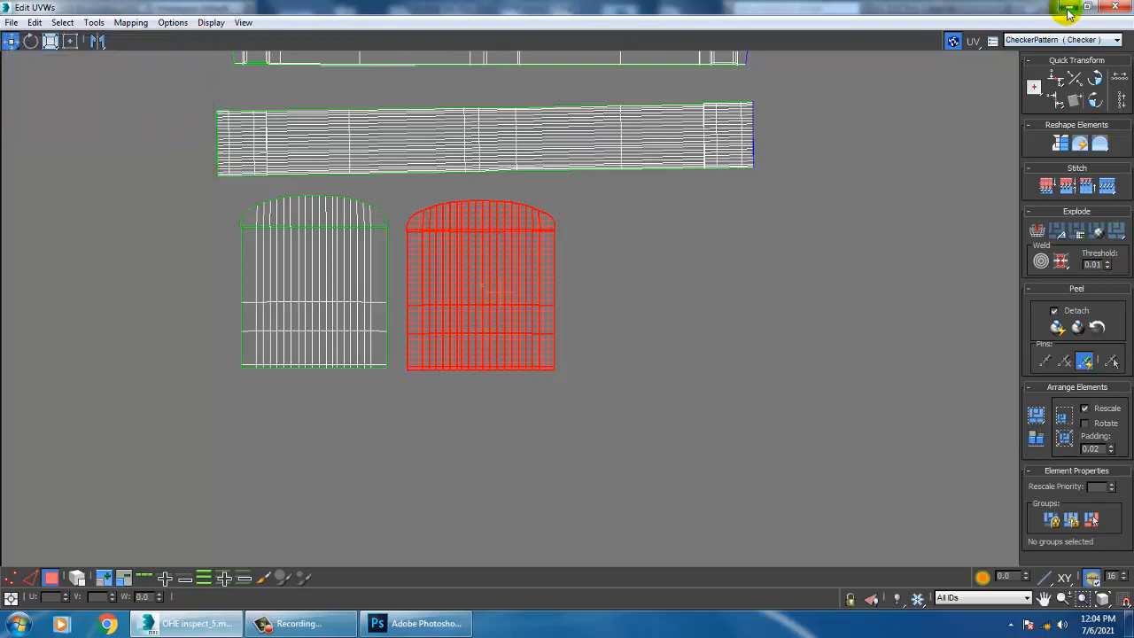
# Step: Select the tilted roof shell between the body-side and cab front shells and rotate it until it lies level
pyautogui.moveTo(518, 141); pyautogui.dragTo(567, 213, button='middle')
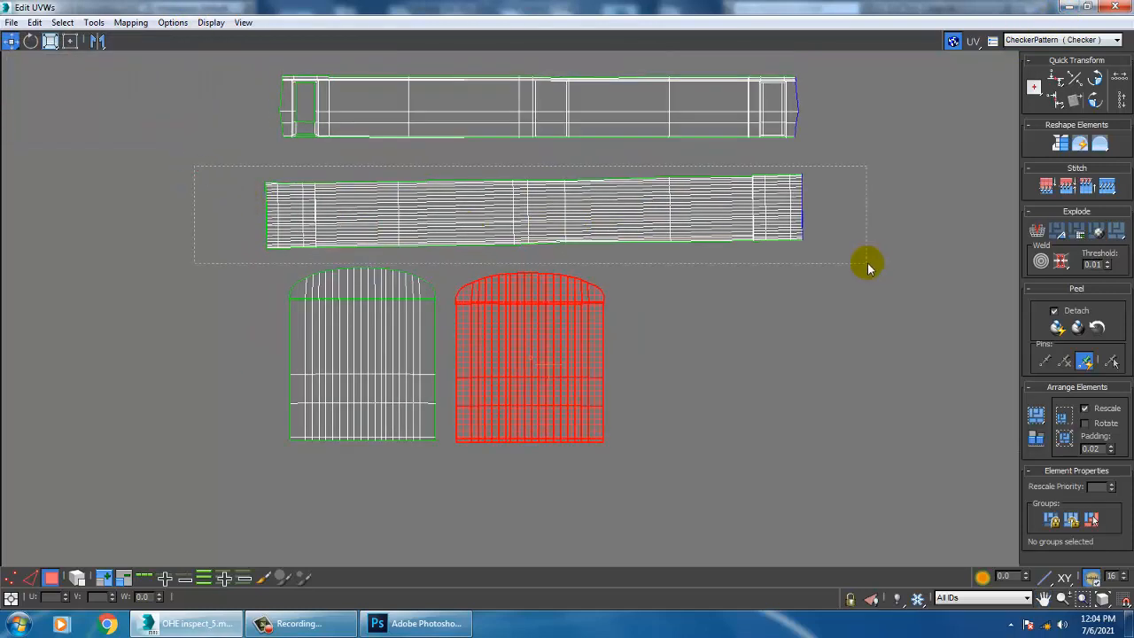
pyautogui.moveTo(867, 263); pyautogui.dragTo(873, 265)
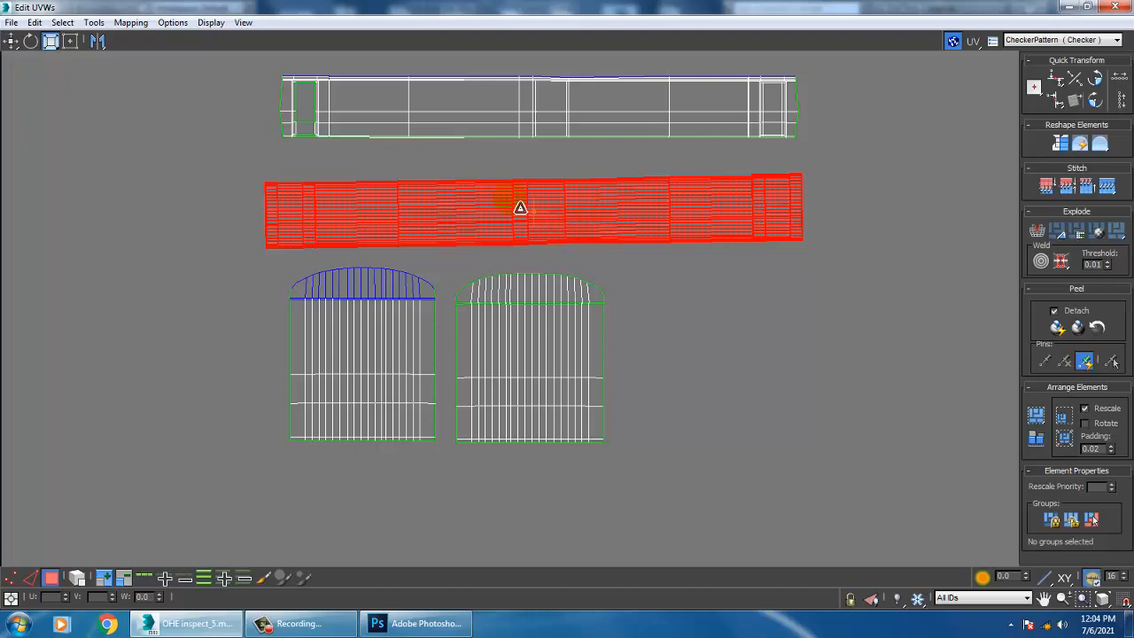
pyautogui.moveTo(665, 224); pyautogui.dragTo(670, 227)
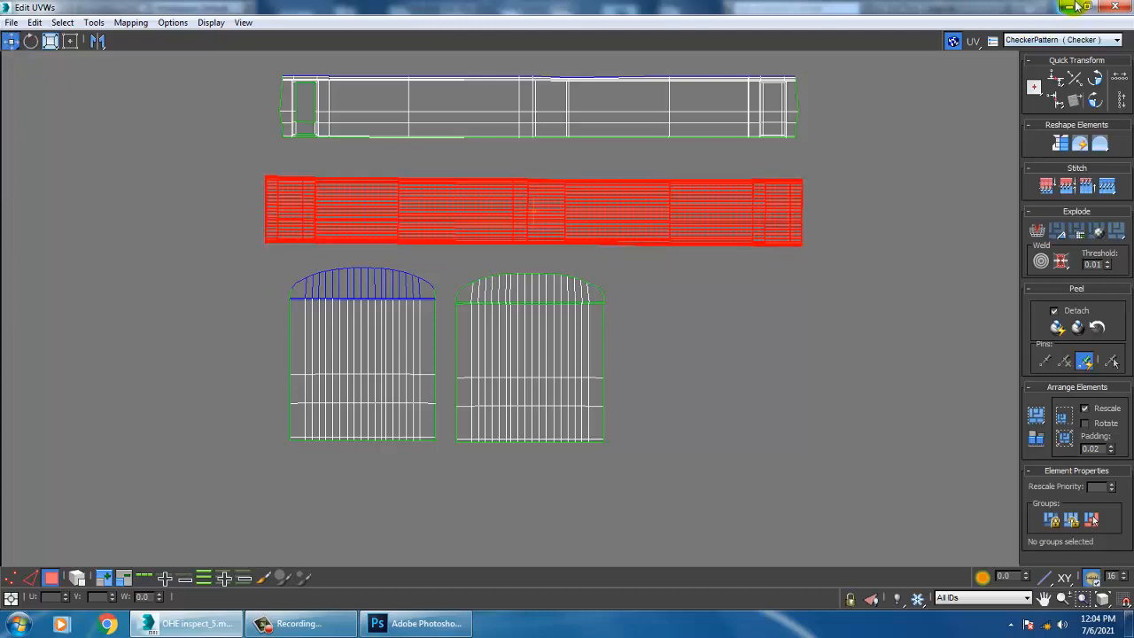
# Step: Return to the model and examine the checker pattern on the roof, body side and cab front from several angles
pyautogui.click(1069, 6)
pyautogui.scroll(-5, 701, 380)
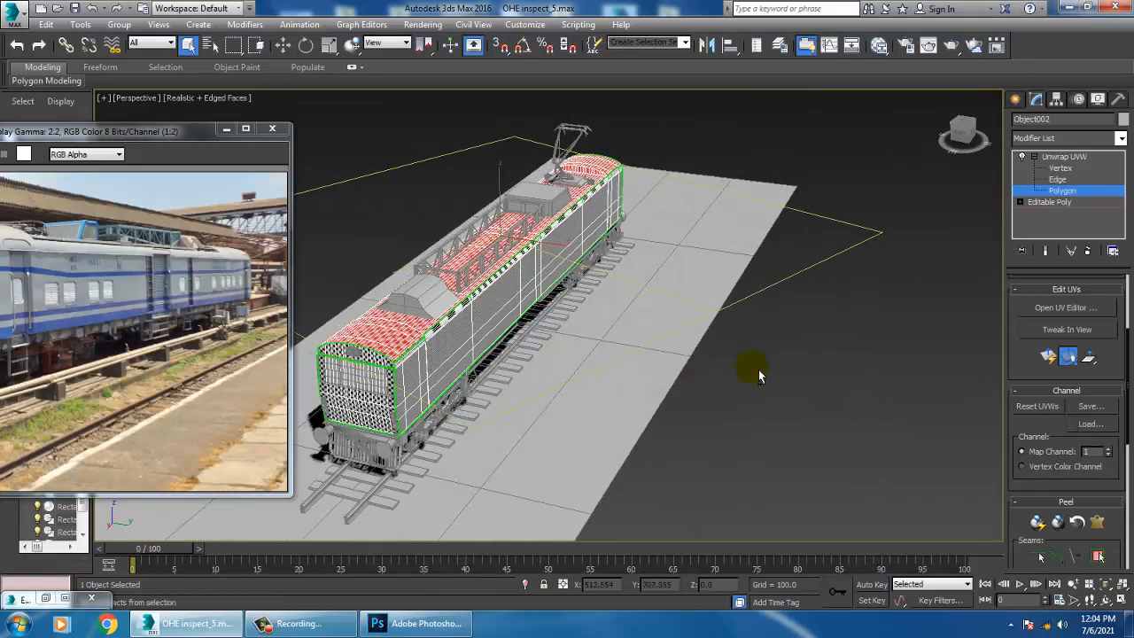
pyautogui.keyDown('alt'); pyautogui.moveTo(759, 371); pyautogui.dragTo(805, 361, button='middle'); pyautogui.keyUp('alt')
pyautogui.scroll(5, 703, 344)
pyautogui.scroll(-5, 690, 342)
pyautogui.keyDown('alt'); pyautogui.moveTo(591, 363); pyautogui.dragTo(627, 357, button='middle'); pyautogui.keyUp('alt')
# Step: Select the body polygons in the side view, check their shells in the UV layout, and clear the selection
pyautogui.moveTo(998, 450); pyautogui.dragTo(996, 448)
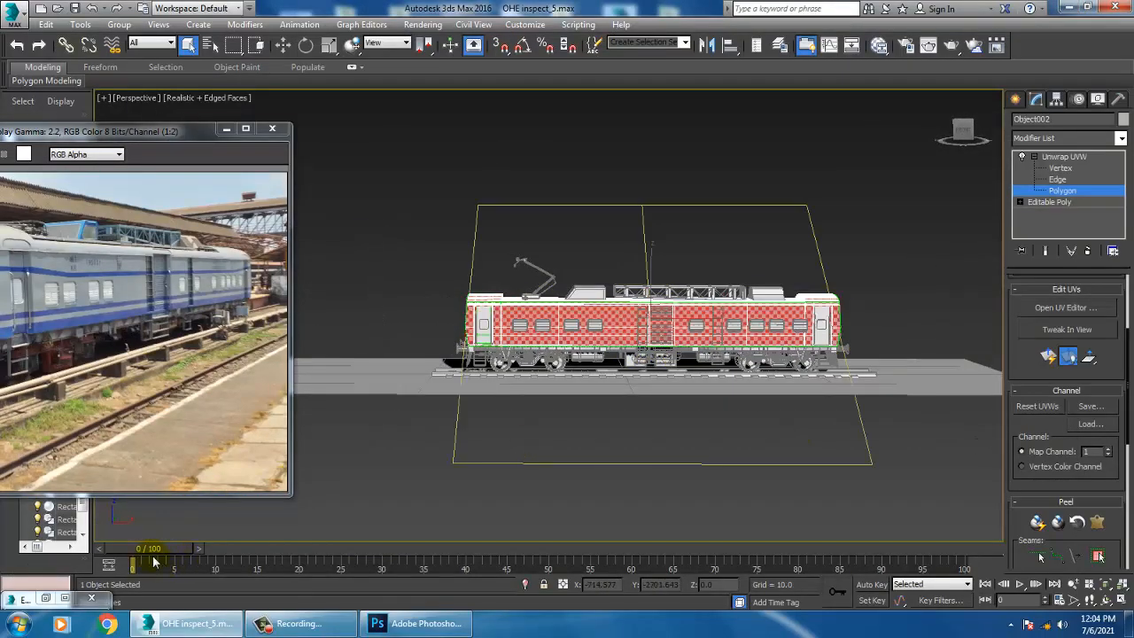
pyautogui.doubleClick(23, 600)
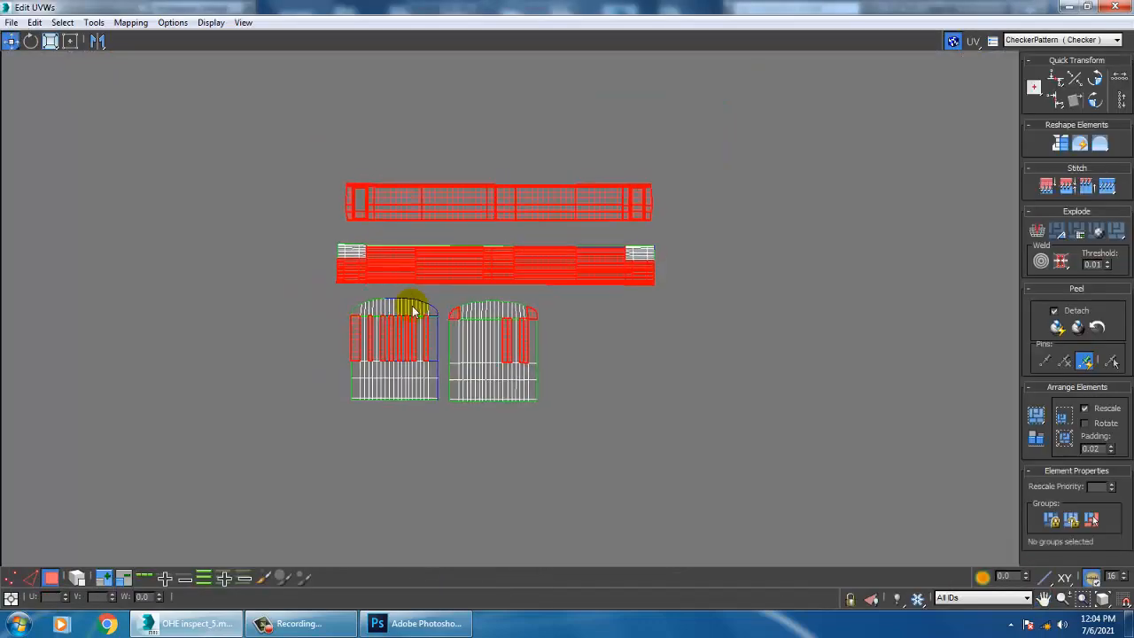
pyautogui.click(648, 423)
pyautogui.click(1068, 8)
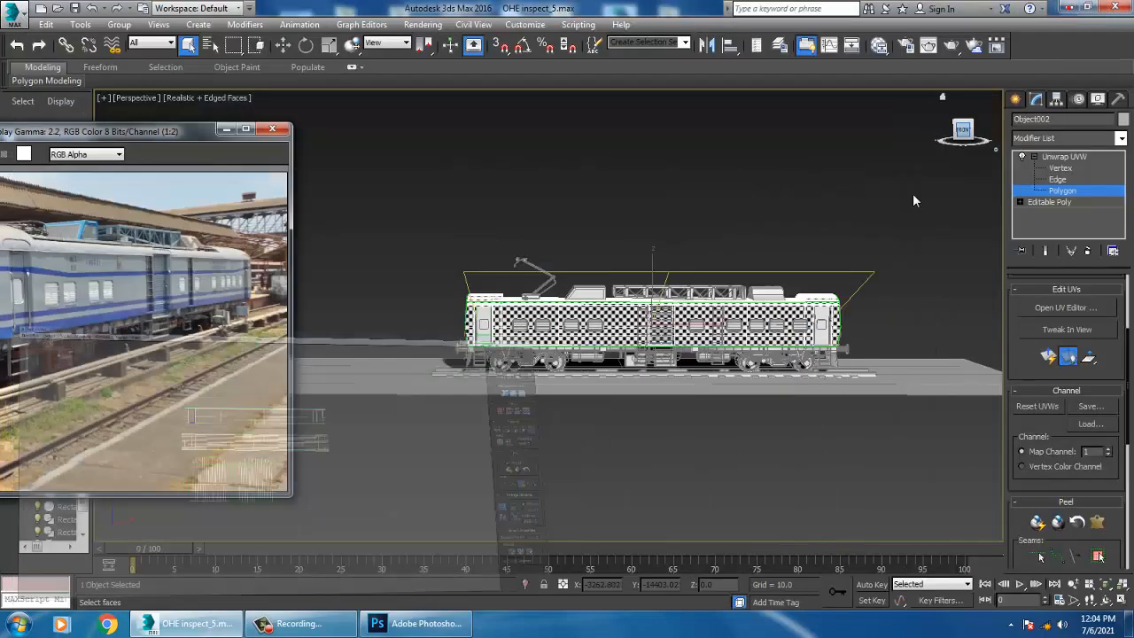
# Step: Select the polygons along the locomotive body's unmapped, windowless side wall and check the selection in the UV editor
pyautogui.keyDown('alt'); pyautogui.moveTo(877, 259); pyautogui.dragTo(886, 332, button='middle'); pyautogui.keyUp('alt')
pyautogui.scroll(4, 715, 307)
pyautogui.keyDown('alt'); pyautogui.moveTo(533, 425); pyautogui.dragTo(618, 398, button='middle'); pyautogui.keyUp('alt')
pyautogui.scroll(-3, 602, 352)
pyautogui.keyDown('alt'); pyautogui.moveTo(603, 352); pyautogui.dragTo(472, 309, button='middle'); pyautogui.keyUp('alt')
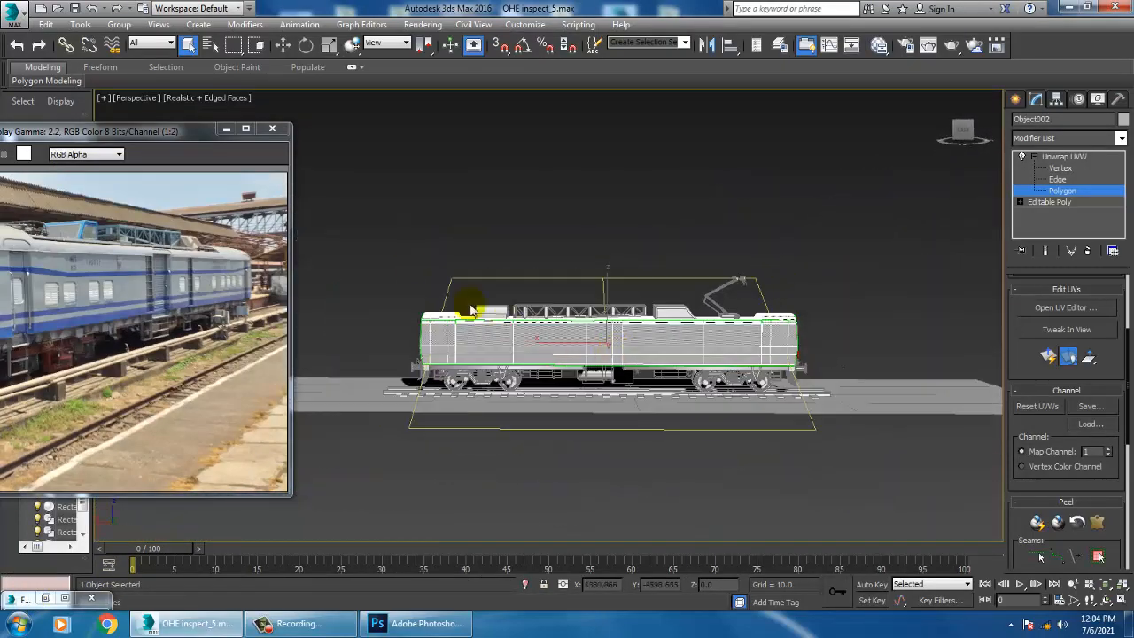
pyautogui.moveTo(963, 468); pyautogui.dragTo(962, 469)
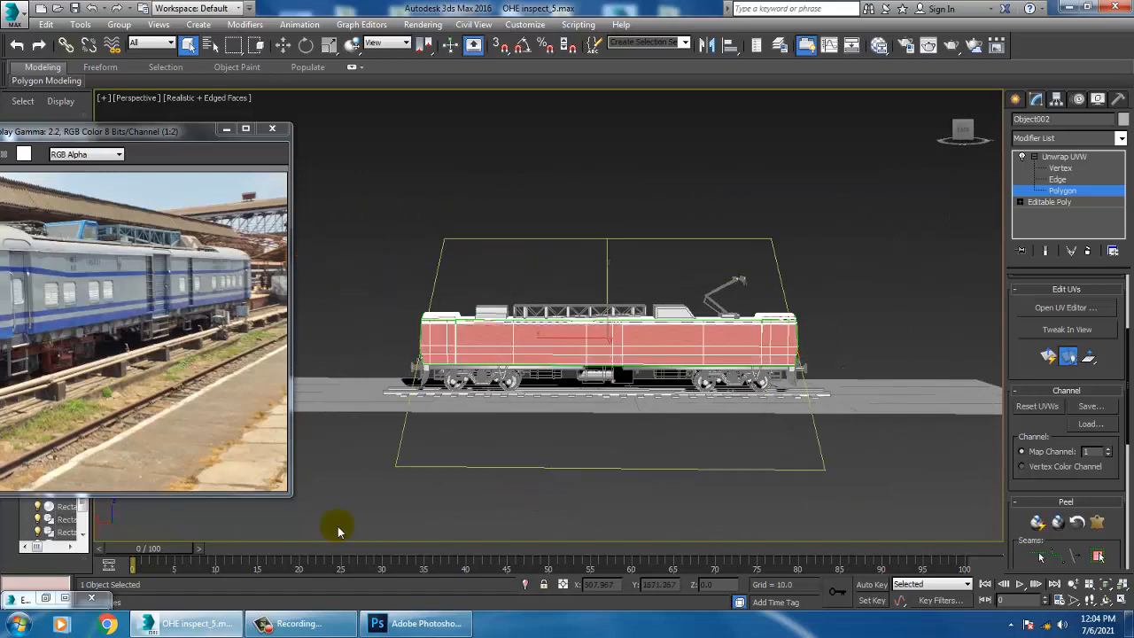
pyautogui.click(50, 605)
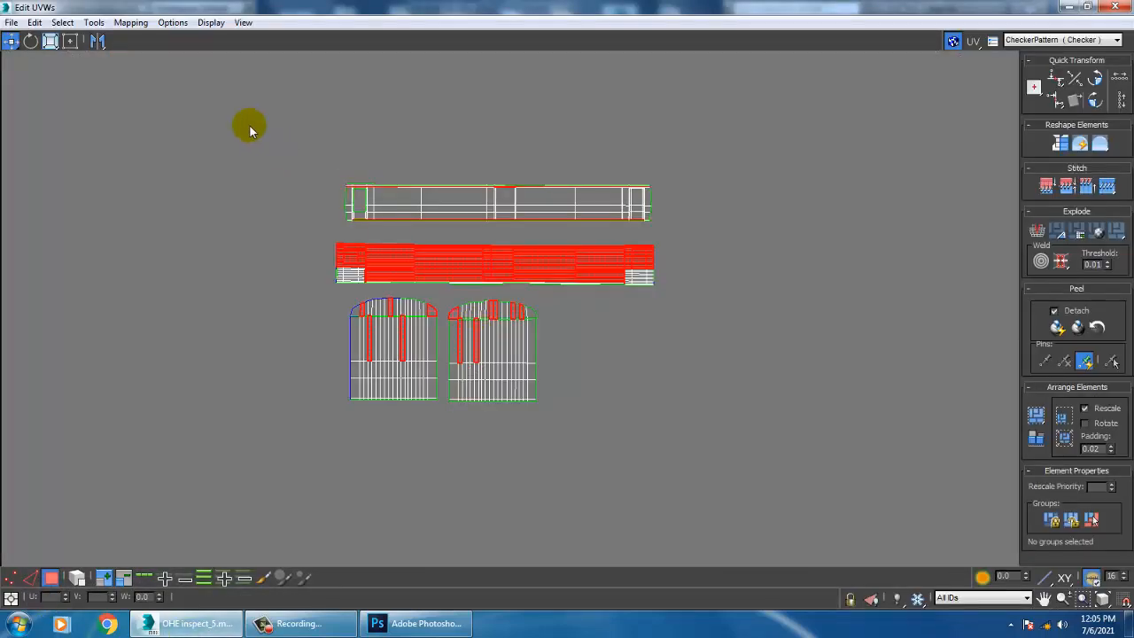
pyautogui.keyDown('alt'); pyautogui.moveTo(795, 470); pyautogui.dragTo(795, 470); pyautogui.keyUp('alt')
pyautogui.click(1067, 7)
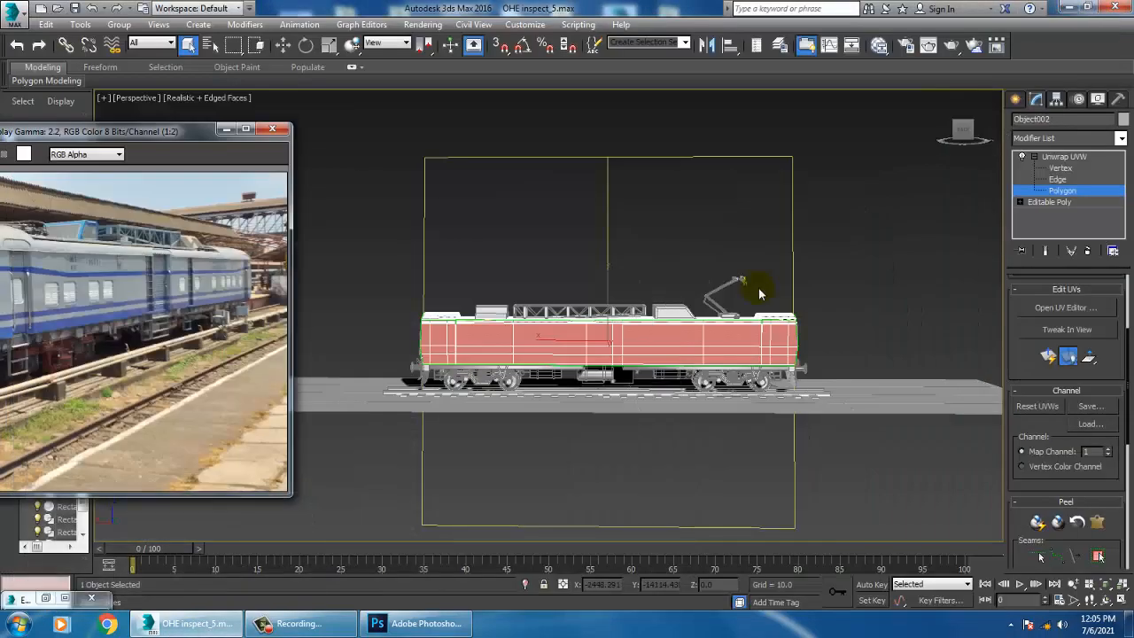
# Step: Deselect the polygons on the opposite half of the body in a wireframe end view and recheck the selection in the UV editor
pyautogui.keyDown('alt'); pyautogui.moveTo(752, 283); pyautogui.dragTo(693, 321, button='middle'); pyautogui.keyUp('alt')
pyautogui.press('F3')
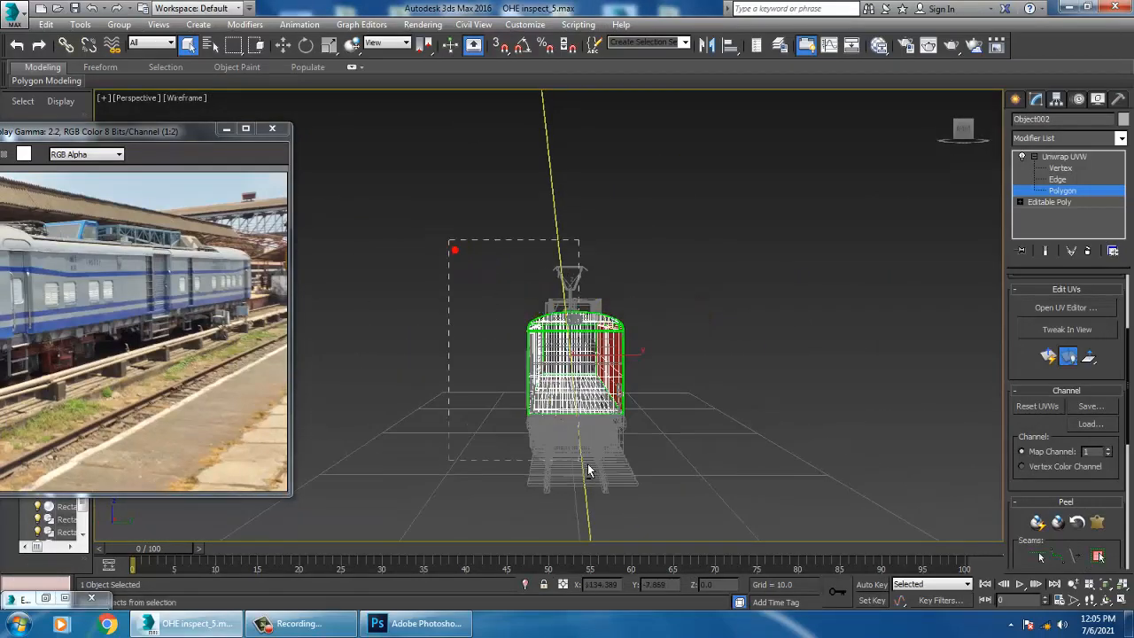
pyautogui.keyDown('alt'); pyautogui.moveTo(588, 464); pyautogui.dragTo(590, 469); pyautogui.keyUp('alt')
pyautogui.scroll(5, 545, 372)
pyautogui.keyDown('alt'); pyautogui.moveTo(709, 369); pyautogui.dragTo(1018, 408, button='middle'); pyautogui.keyUp('alt')
pyautogui.press('F3')
pyautogui.keyDown('alt'); pyautogui.moveTo(730, 339); pyautogui.dragTo(744, 379, button='middle'); pyautogui.keyUp('alt')
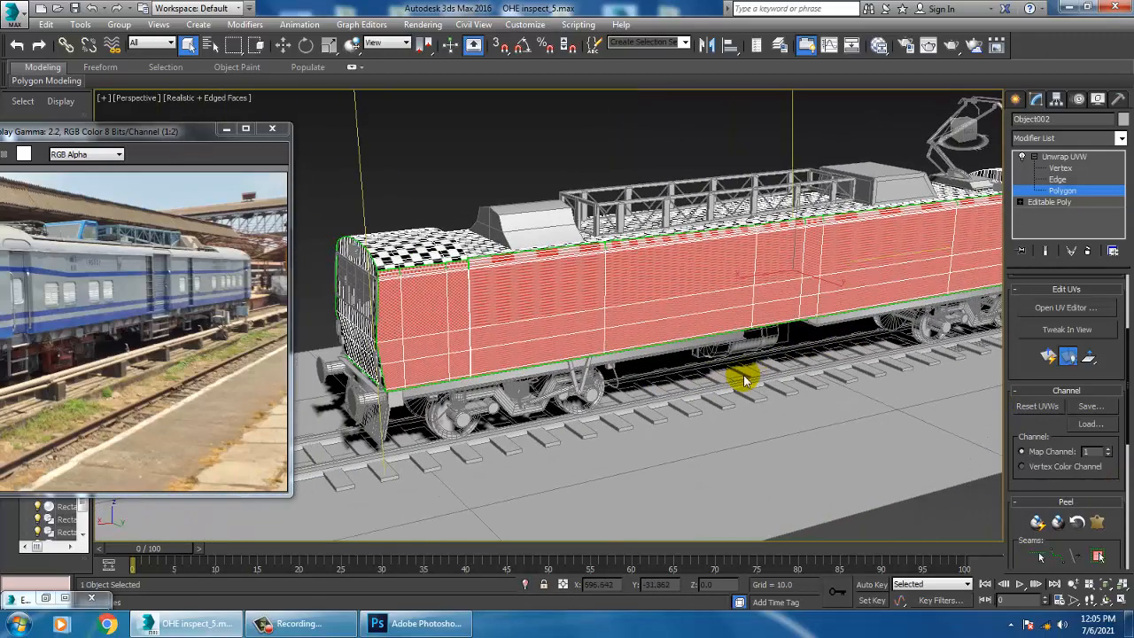
pyautogui.click(45, 599)
pyautogui.click(1061, 7)
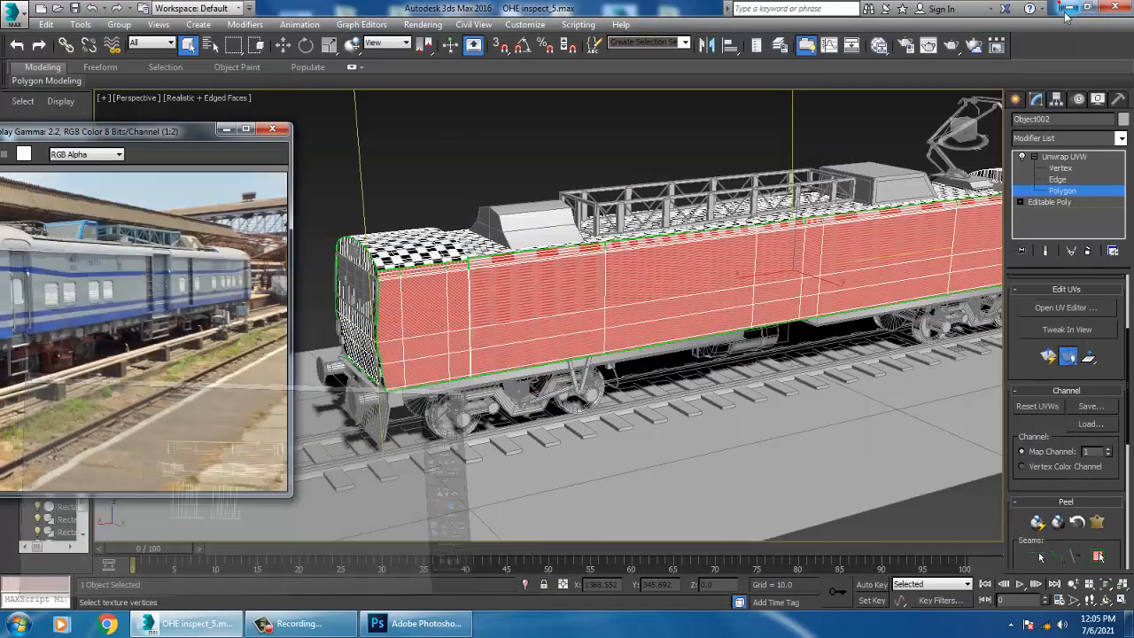
# Step: Apply a planar projection aligned to Y and a Quick Planar Map to the selected side wall polygons
pyautogui.moveTo(1040, 502); pyautogui.dragTo(1039, 297)
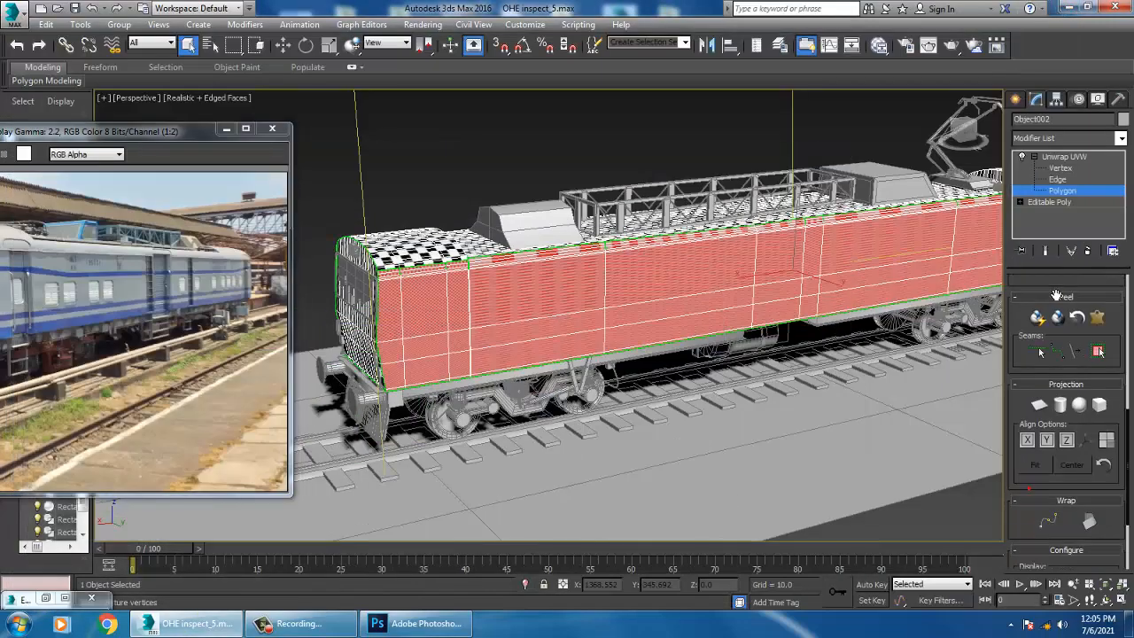
pyautogui.click(1040, 405)
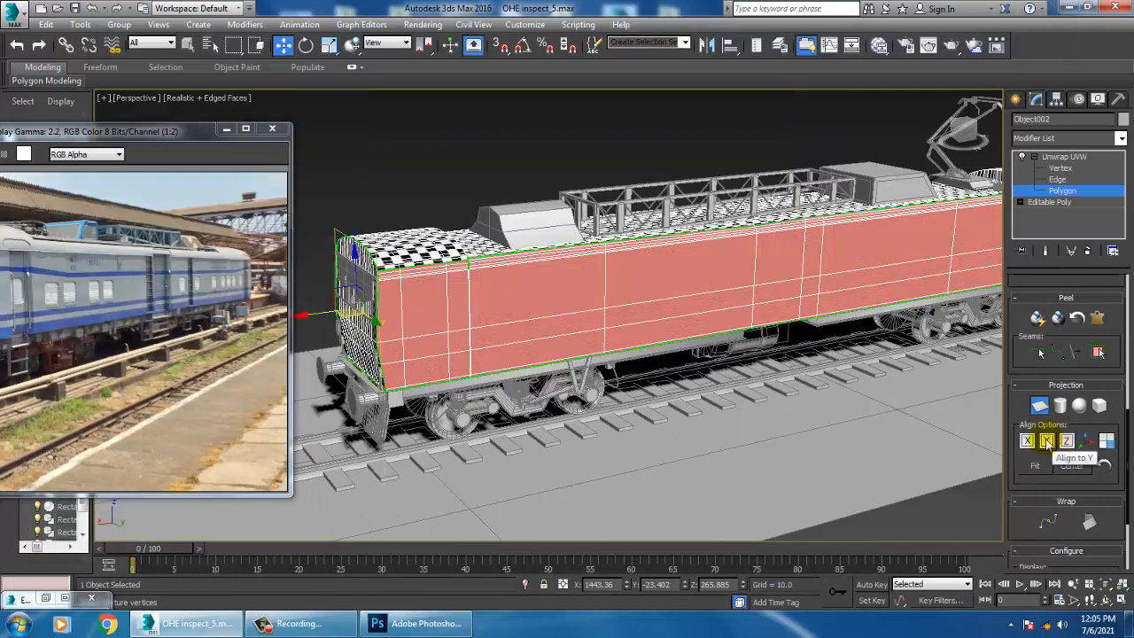
pyautogui.click(1047, 441)
pyautogui.moveTo(1019, 335); pyautogui.dragTo(1061, 527)
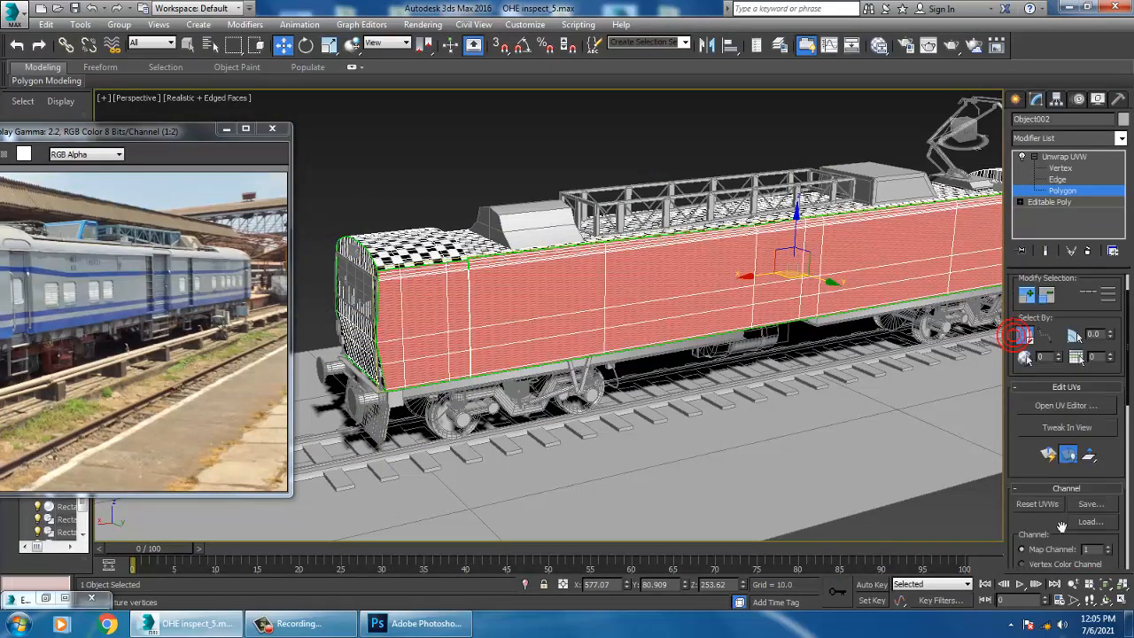
pyautogui.click(1048, 458)
# Step: In the UV editor, move the side wall's shell out of the UV tile to below the two end-face shells
pyautogui.click(1063, 405)
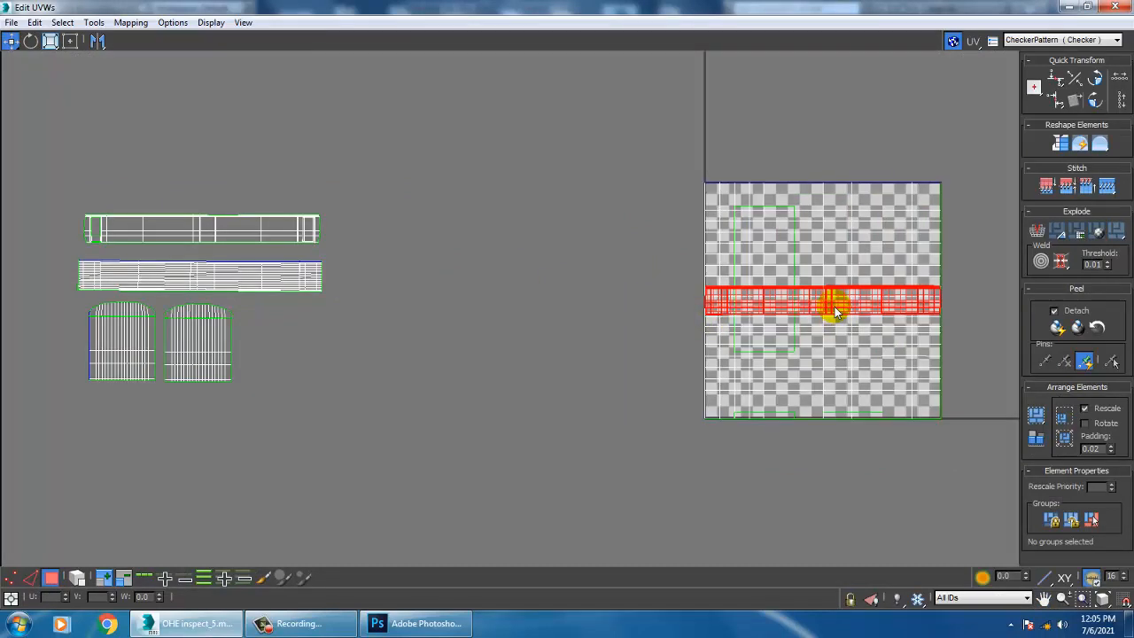
pyautogui.moveTo(845, 317); pyautogui.dragTo(212, 429)
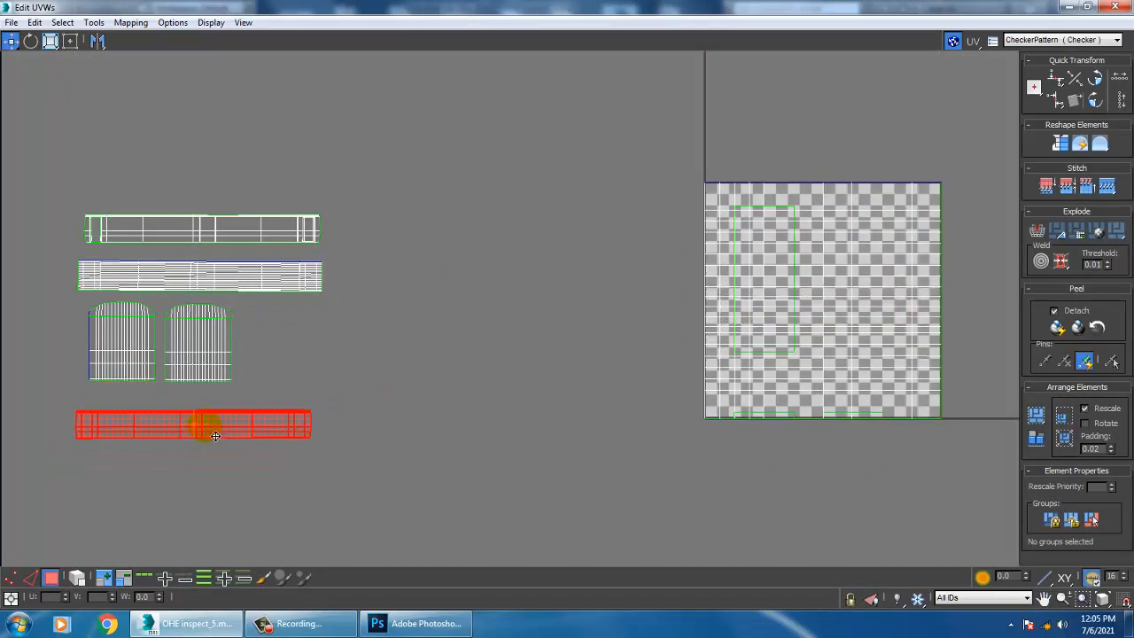
pyautogui.scroll(3, 235, 424)
pyautogui.moveTo(235, 424); pyautogui.dragTo(460, 358, button='middle')
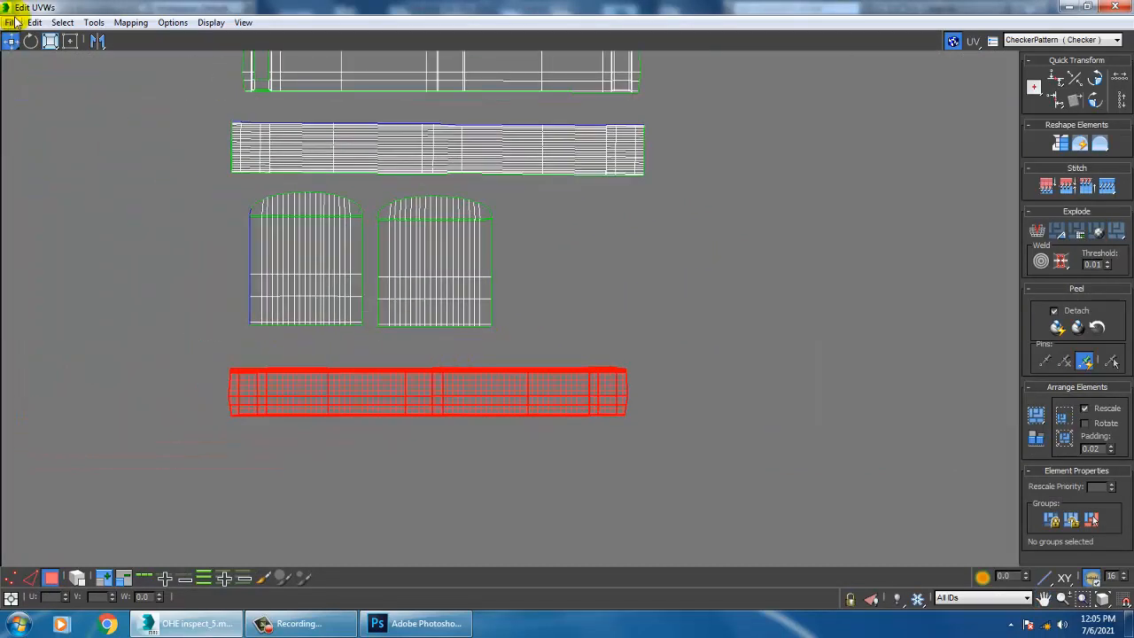
# Step: Try relaxing the new side wall shell by edge angles, relax it by polygon angles instead, and close the Relax tool
pyautogui.click(94, 23)
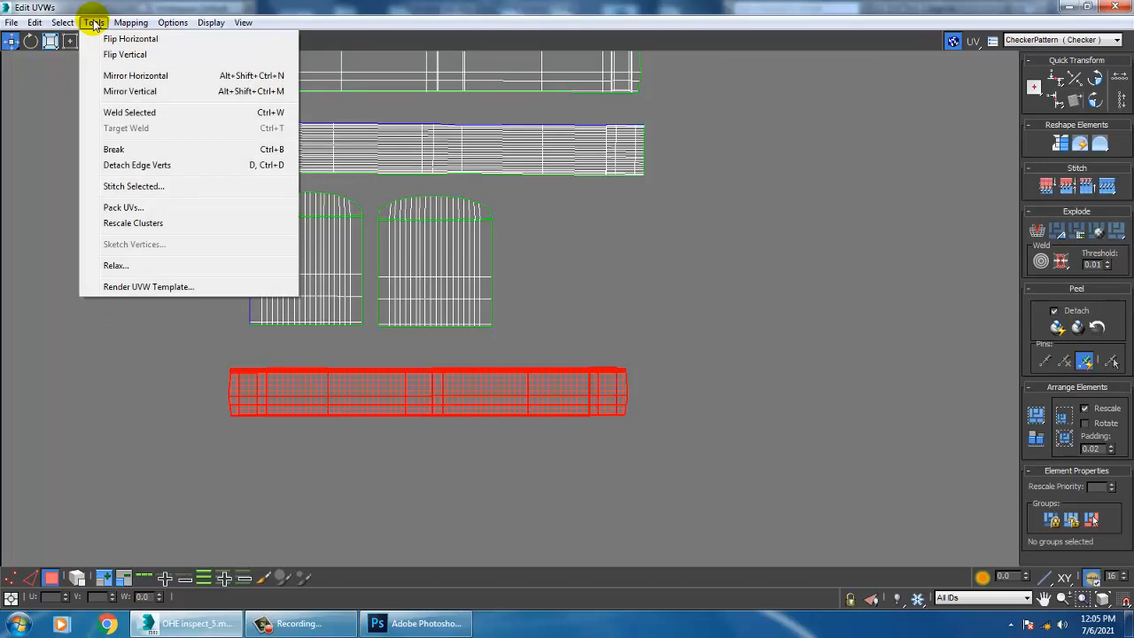
pyautogui.click(171, 265)
pyautogui.click(182, 129)
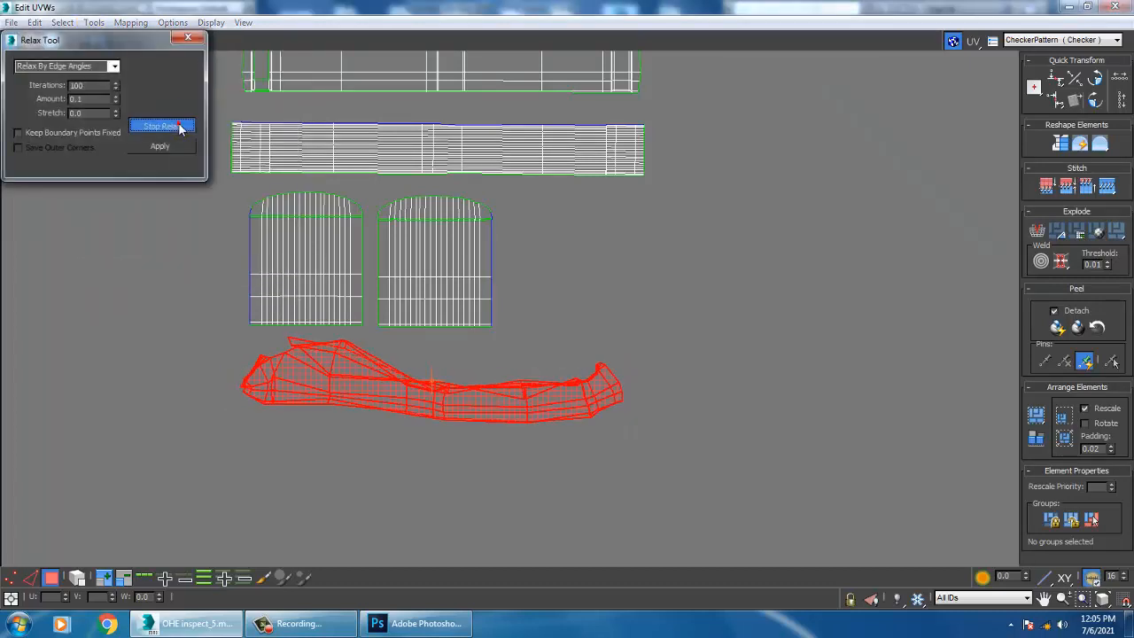
pyautogui.click(177, 128)
pyautogui.click(114, 66)
pyautogui.click(110, 76)
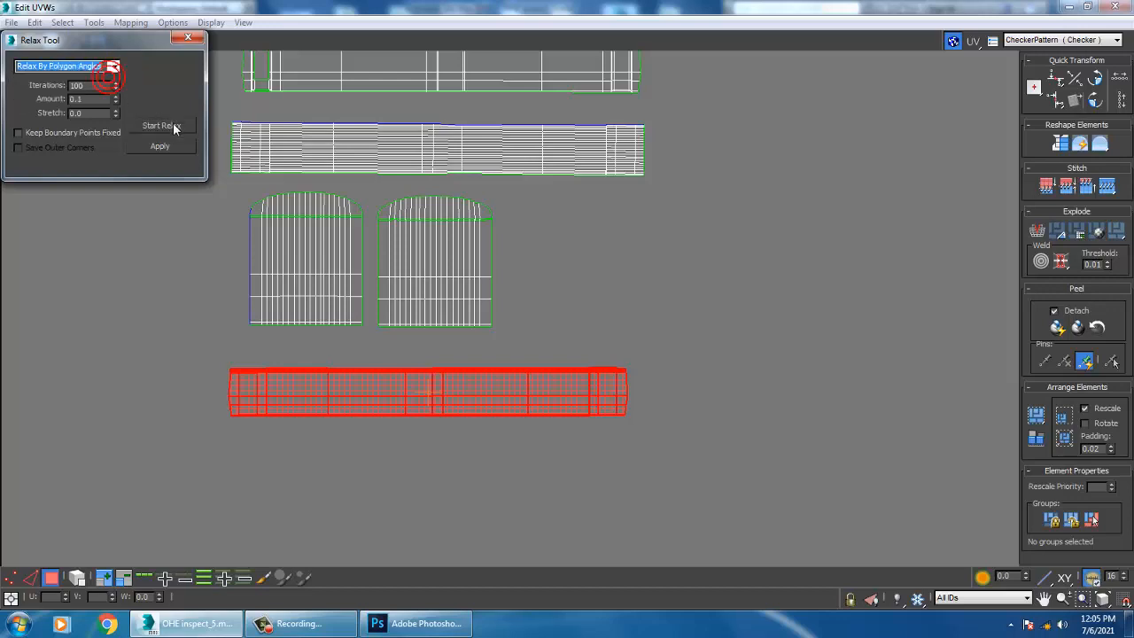
pyautogui.click(175, 127)
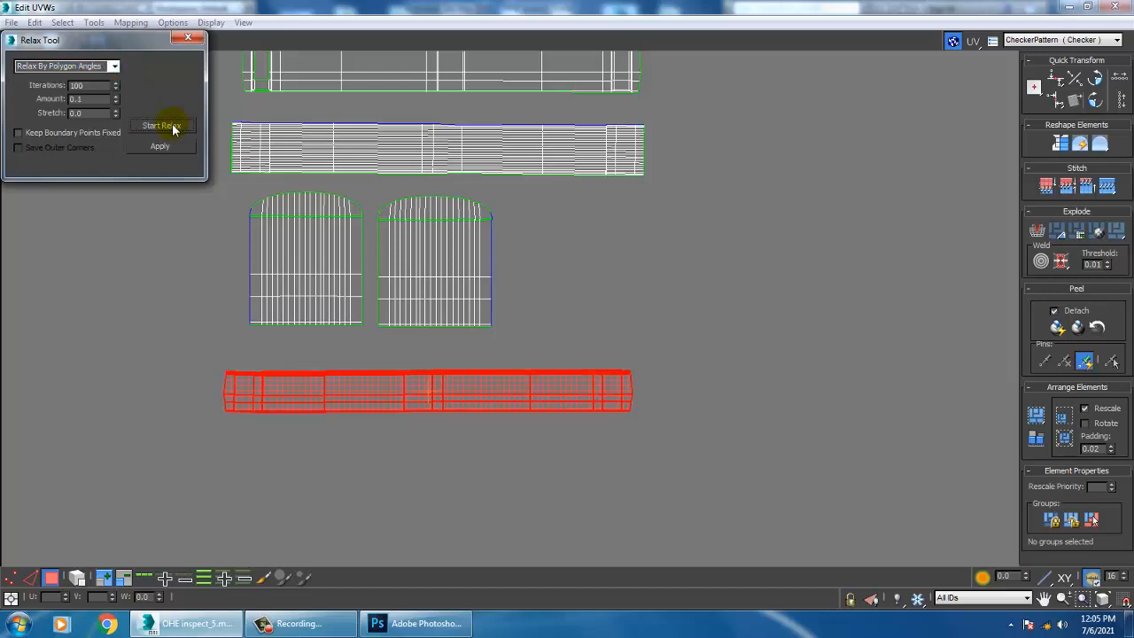
pyautogui.moveTo(649, 330); pyautogui.dragTo(660, 338, button='middle')
pyautogui.click(192, 37)
# Step: Inspect the checker pattern on the relaxed side wall in the viewport with edged faces turned off
pyautogui.scroll(-3, 609, 384)
pyautogui.moveTo(609, 383); pyautogui.dragTo(546, 398, button='middle')
pyautogui.click(1066, 7)
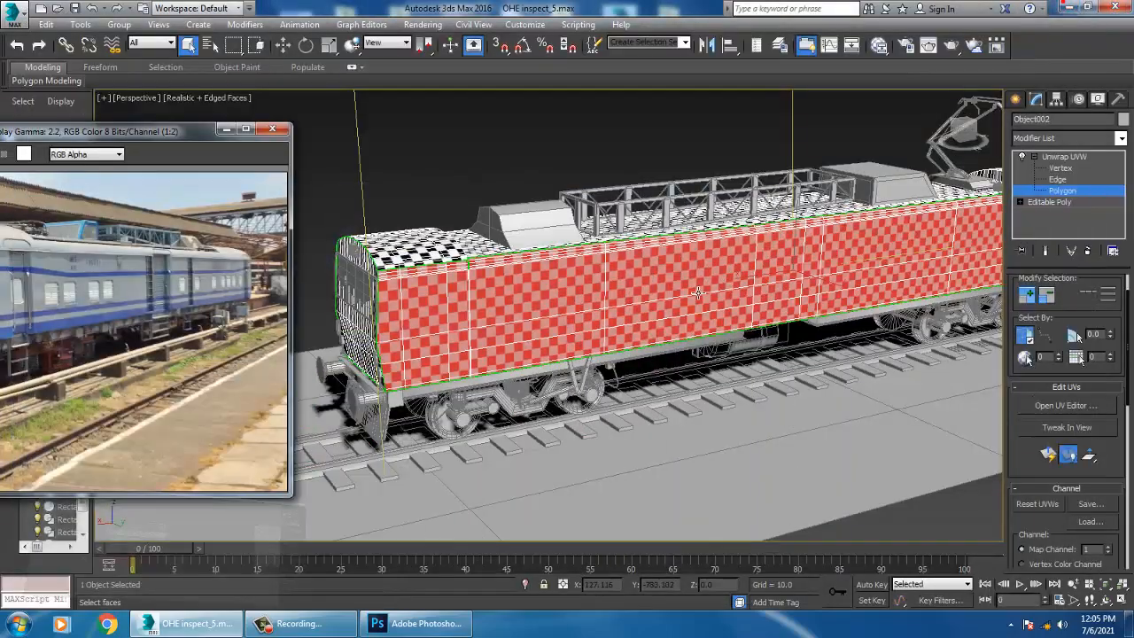
pyautogui.keyDown('alt'); pyautogui.moveTo(673, 301); pyautogui.dragTo(897, 296, button='middle'); pyautogui.keyUp('alt')
pyautogui.scroll(-3, 680, 302)
pyautogui.keyDown('alt'); pyautogui.moveTo(978, 283); pyautogui.dragTo(656, 289, button='middle'); pyautogui.keyUp('alt')
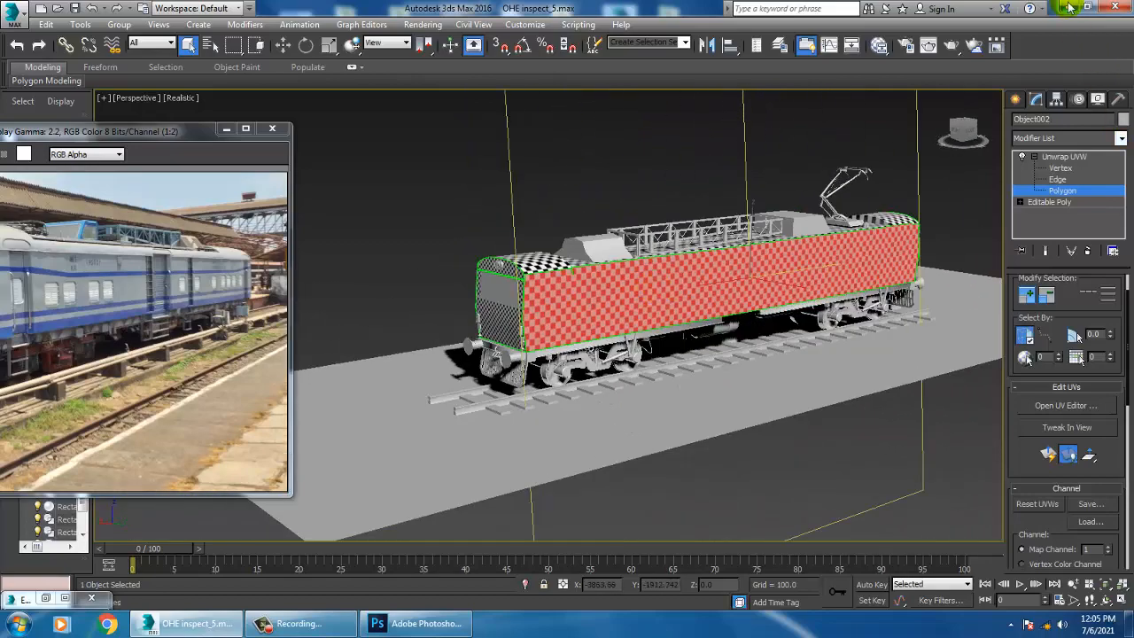
# Step: Select all leftover UV faces covering the checkered UV tile and move them outside it, up and to the right
pyautogui.click(1074, 407)
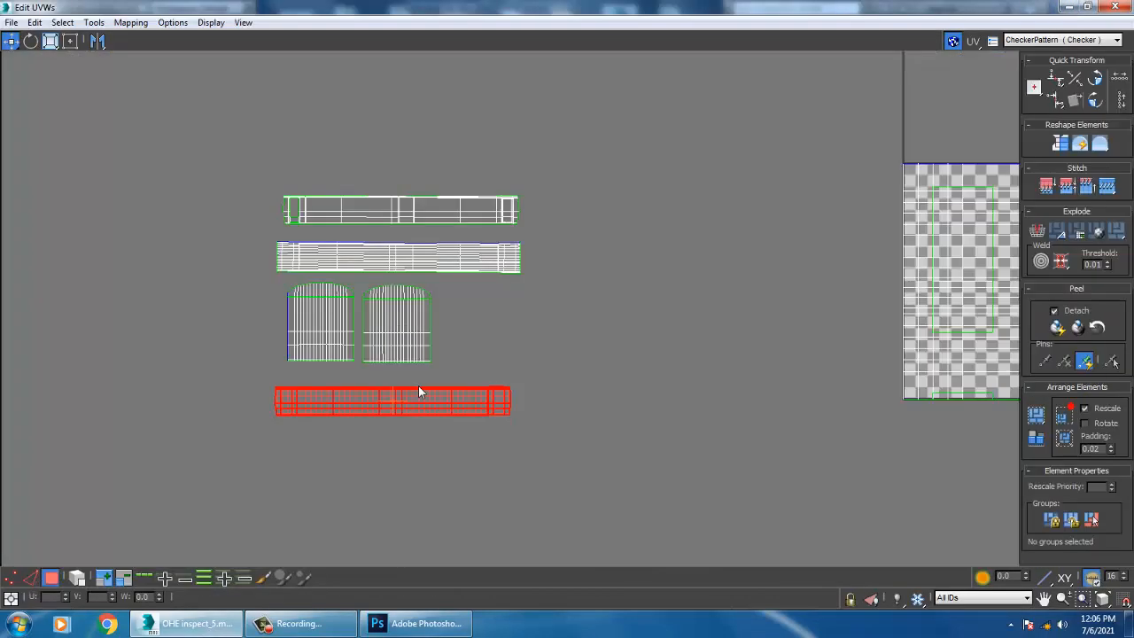
pyautogui.moveTo(609, 335); pyautogui.dragTo(393, 307, button='middle')
pyautogui.scroll(-2, 399, 303)
pyautogui.moveTo(599, 126); pyautogui.dragTo(770, 381)
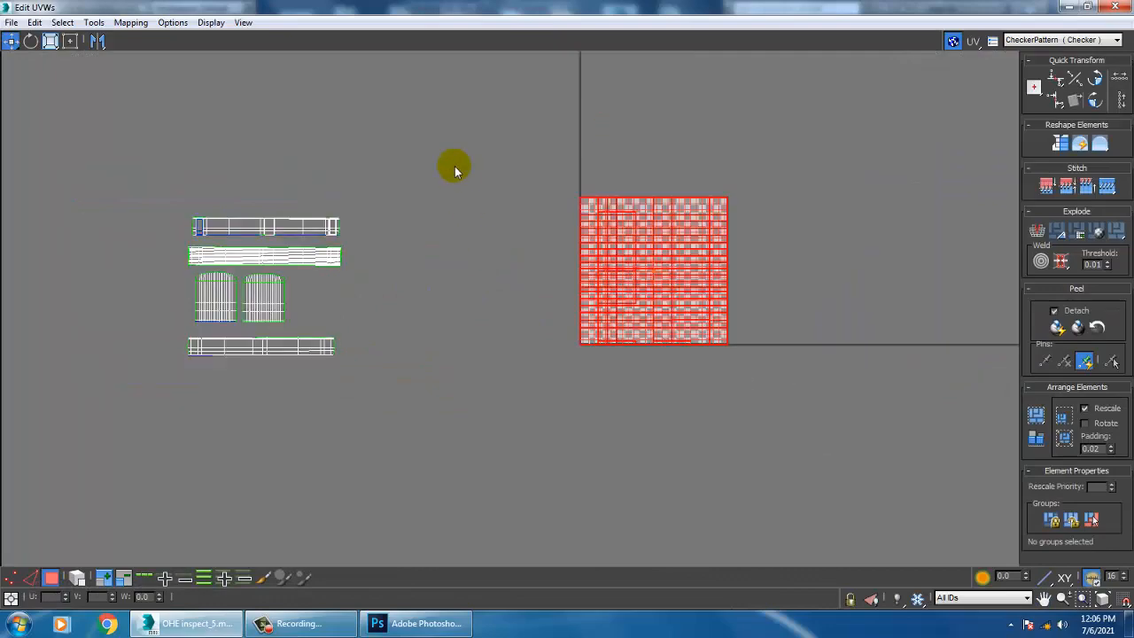
pyautogui.moveTo(671, 299); pyautogui.dragTo(924, 161)
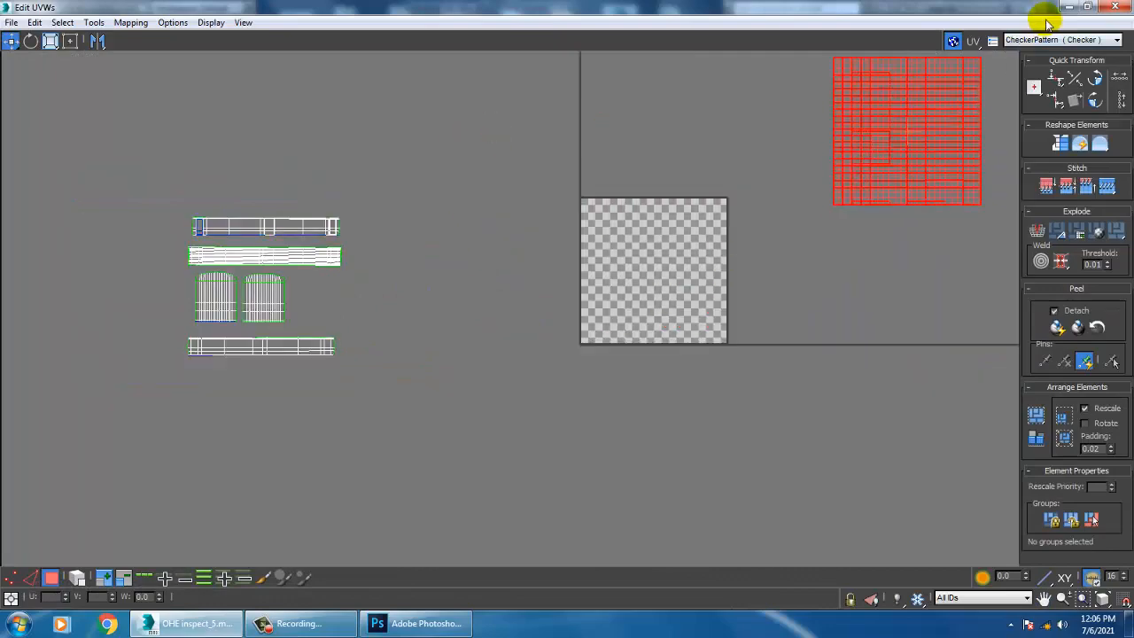
# Step: Inspect the locomotive body in the viewport, checking its underside, both sides and front for checker distortion
pyautogui.click(1063, 7)
pyautogui.keyDown('alt'); pyautogui.moveTo(643, 494); pyautogui.dragTo(674, 395, button='middle'); pyautogui.keyUp('alt')
pyautogui.scroll(5, 696, 285)
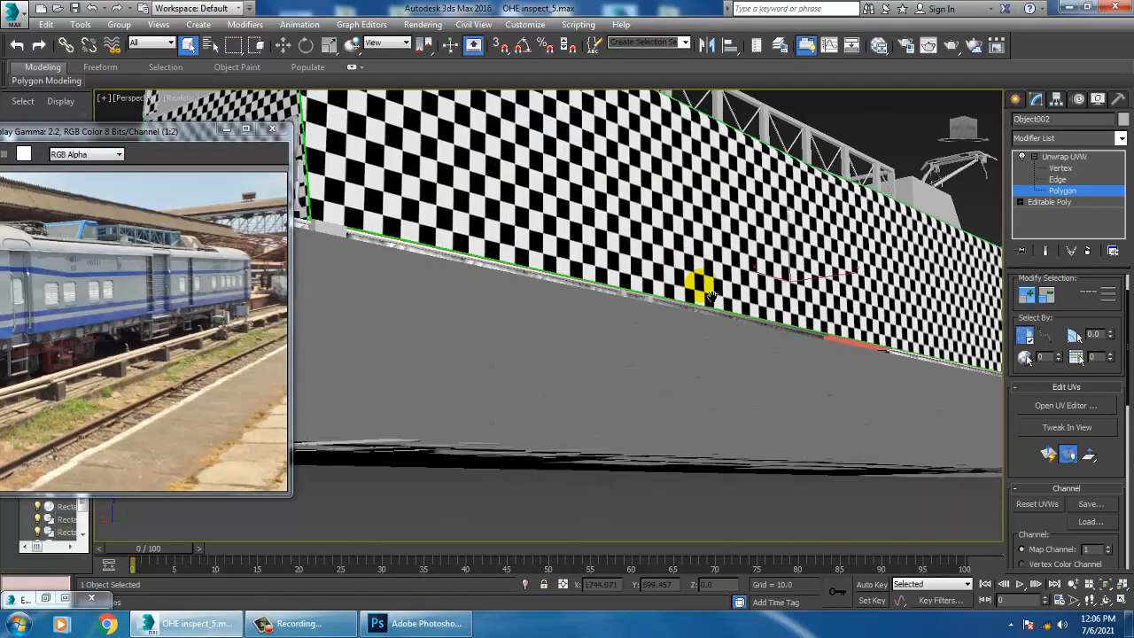
pyautogui.keyDown('alt'); pyautogui.moveTo(699, 289); pyautogui.dragTo(968, 358, button='middle'); pyautogui.keyUp('alt')
pyautogui.scroll(-5, 706, 358)
pyautogui.scroll(3, 647, 383)
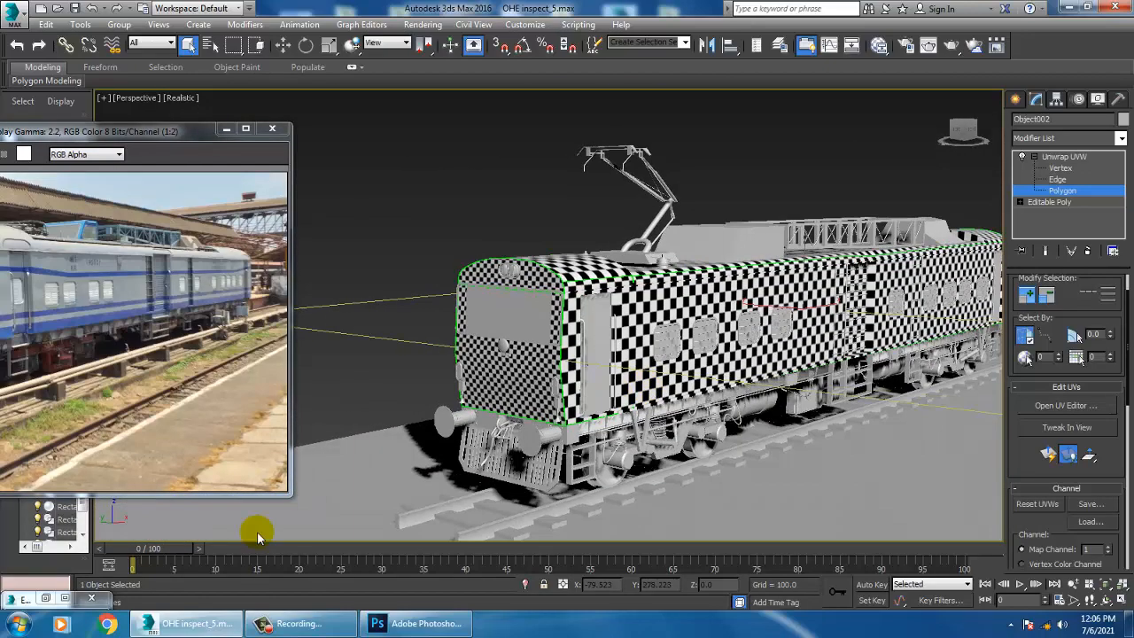
# Step: Select the five body UV shells together, scale them down uniformly and move them onto the checkered UV tile
pyautogui.click(65, 599)
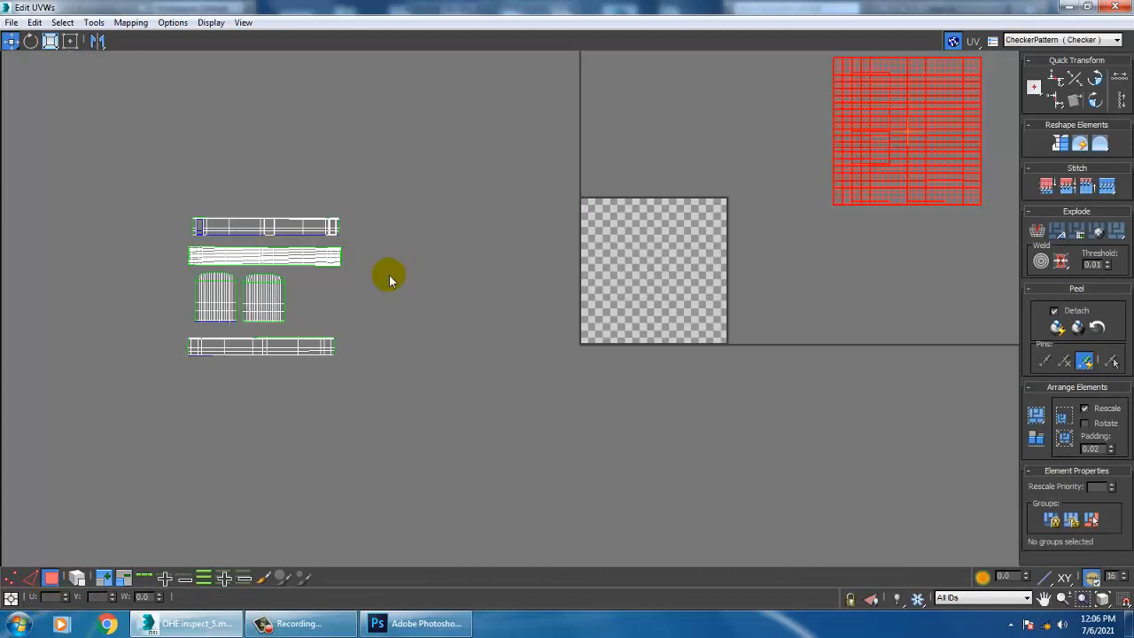
pyautogui.moveTo(403, 376); pyautogui.dragTo(402, 377)
pyautogui.scroll(8, 266, 266)
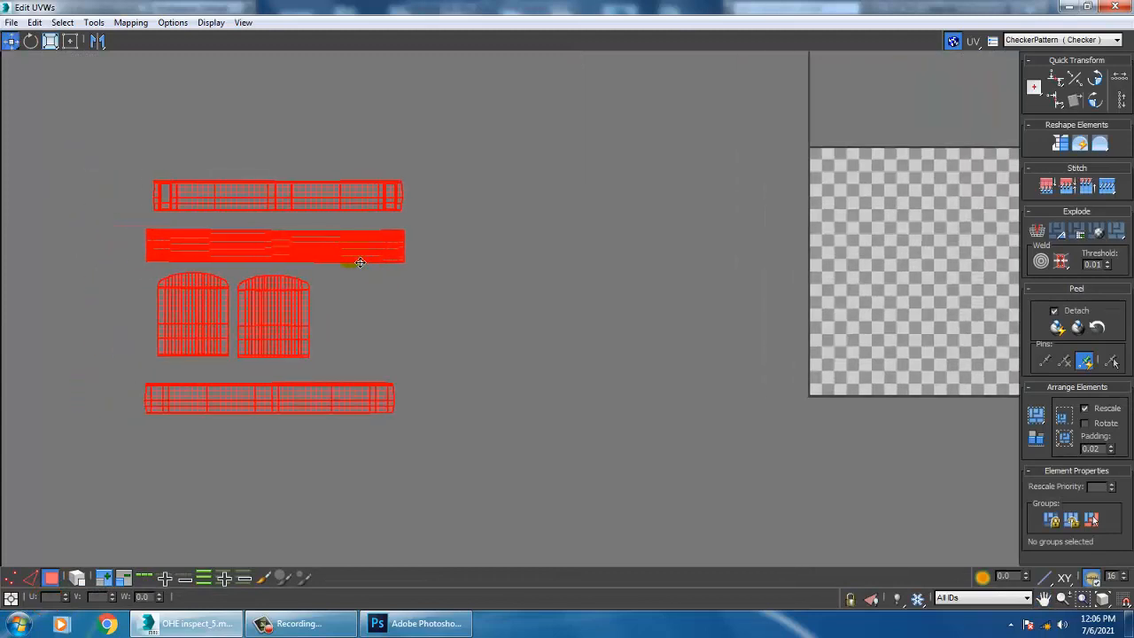
pyautogui.moveTo(268, 278); pyautogui.dragTo(586, 231, button='middle')
pyautogui.scroll(-3, 580, 230)
pyautogui.moveTo(742, 298); pyautogui.dragTo(438, 319, button='middle')
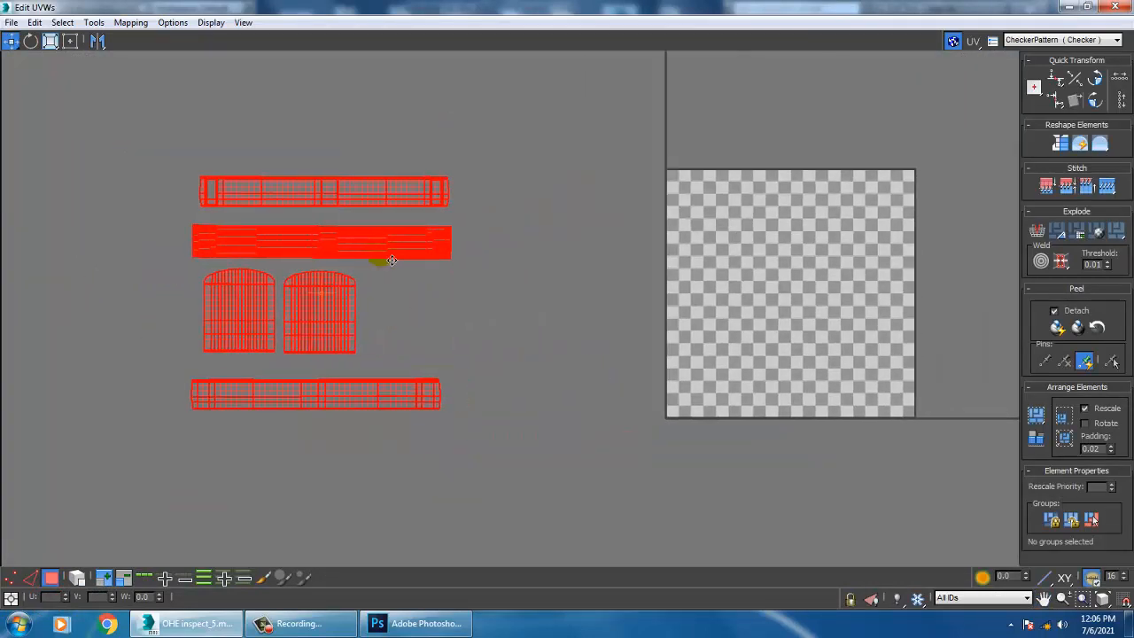
pyautogui.press('r')
pyautogui.moveTo(323, 259); pyautogui.dragTo(371, 306)
pyautogui.press('w')
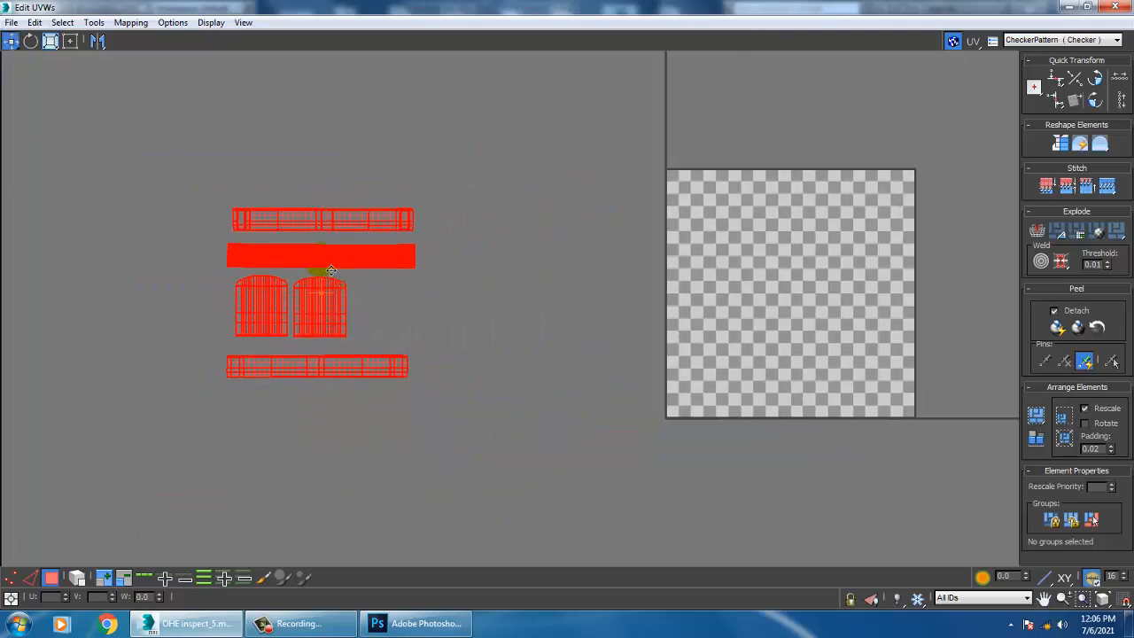
pyautogui.moveTo(321, 259); pyautogui.dragTo(793, 280)
pyautogui.scroll(3, 793, 280)
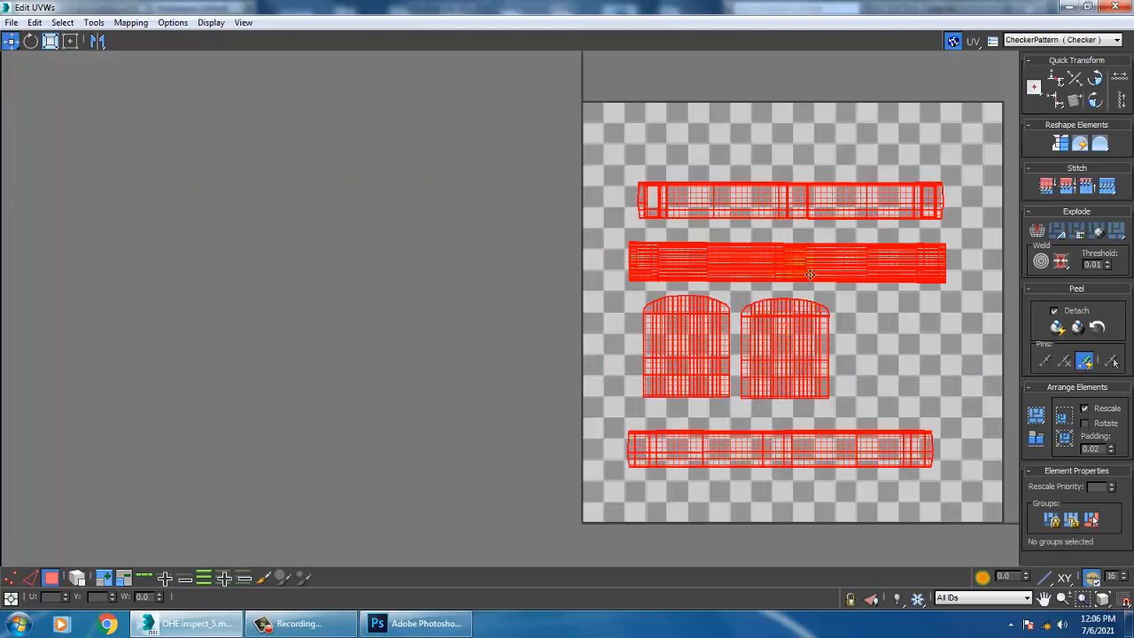
# Step: Enlarge the five body shells uniformly and position them to nearly fill the width of the UV tile
pyautogui.press('r')
pyautogui.moveTo(624, 276); pyautogui.dragTo(658, 256)
pyautogui.press('w')
pyautogui.press('r')
pyautogui.press('w')
pyautogui.moveTo(749, 285); pyautogui.dragTo(735, 277, button='middle')
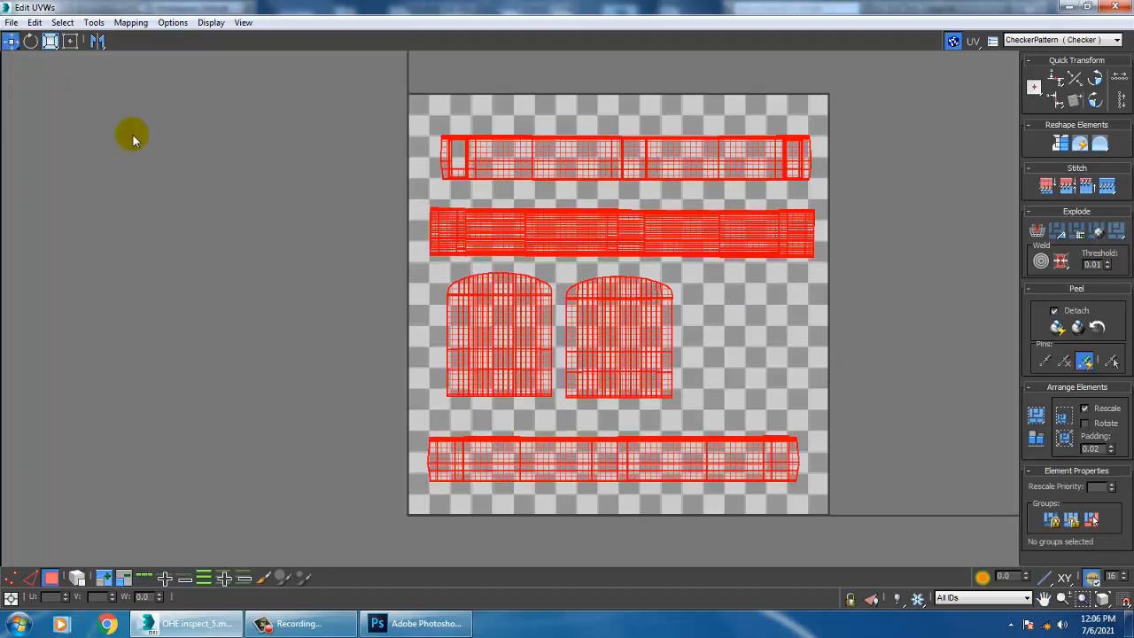
# Step: Render the UVW template at 2048 by 2048 and minimize the UV editor to view the rendered map
pyautogui.click(91, 24)
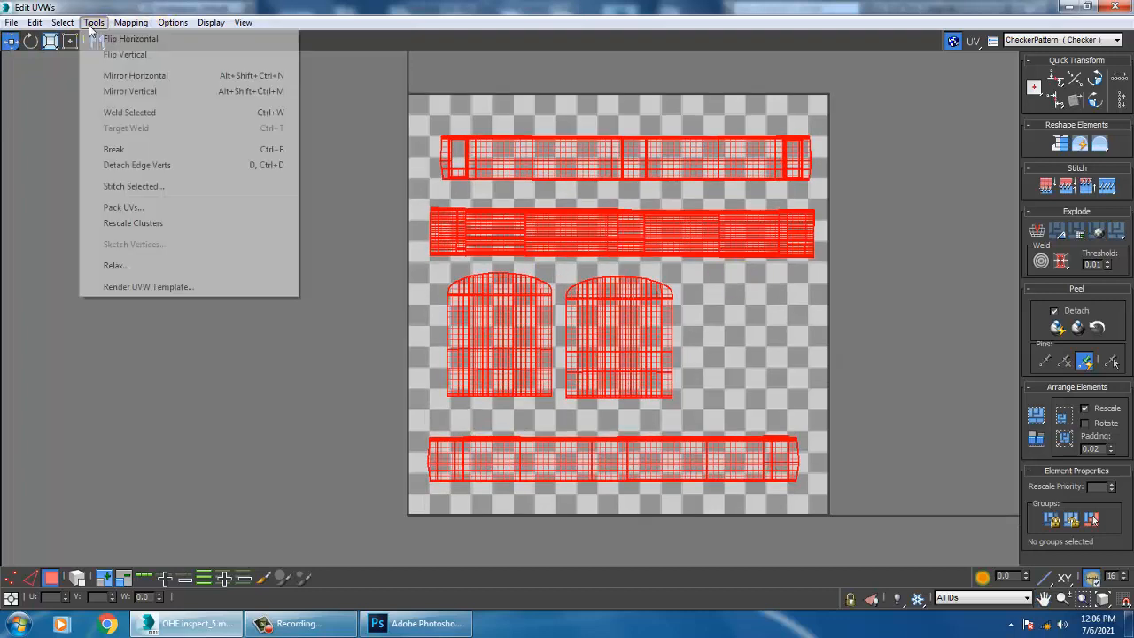
pyautogui.click(186, 288)
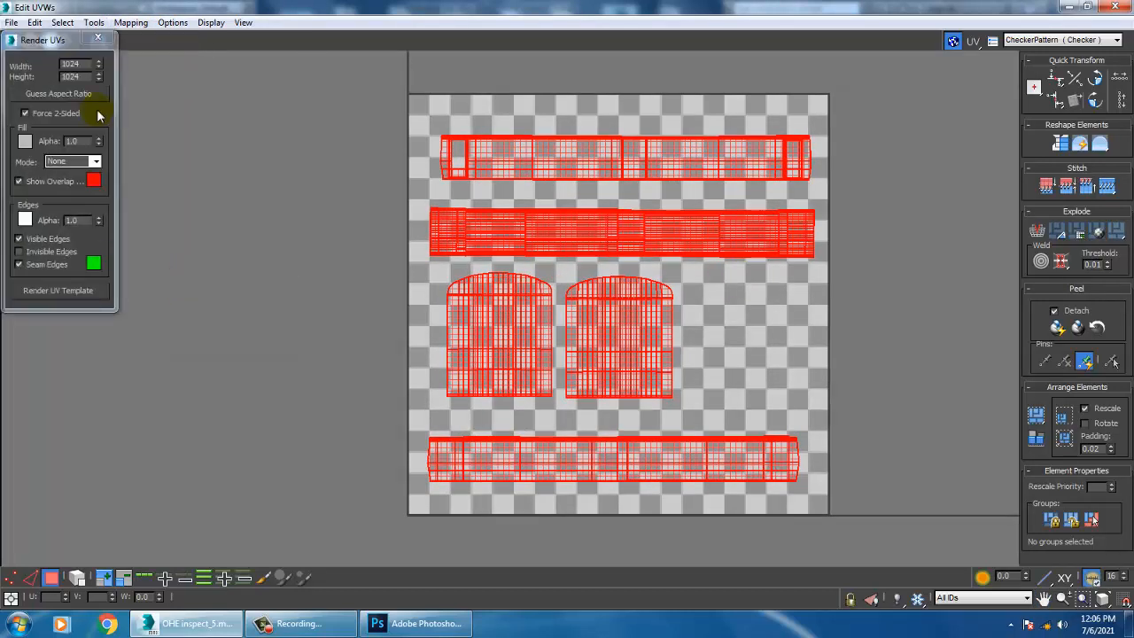
pyautogui.click(88, 66)
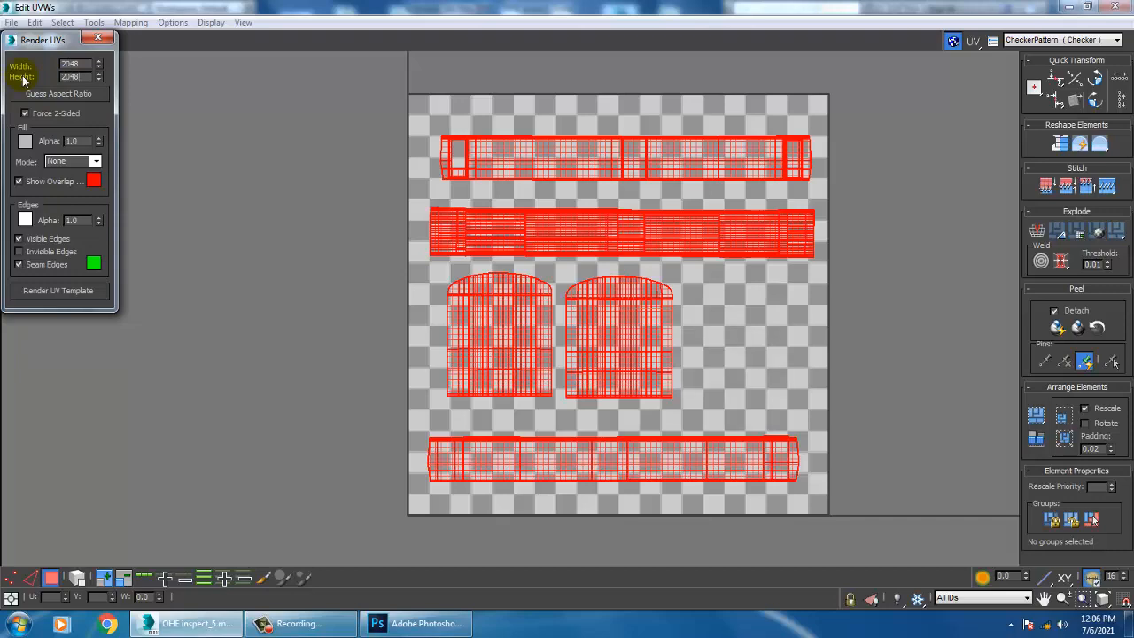
pyautogui.click(59, 291)
pyautogui.click(443, 165)
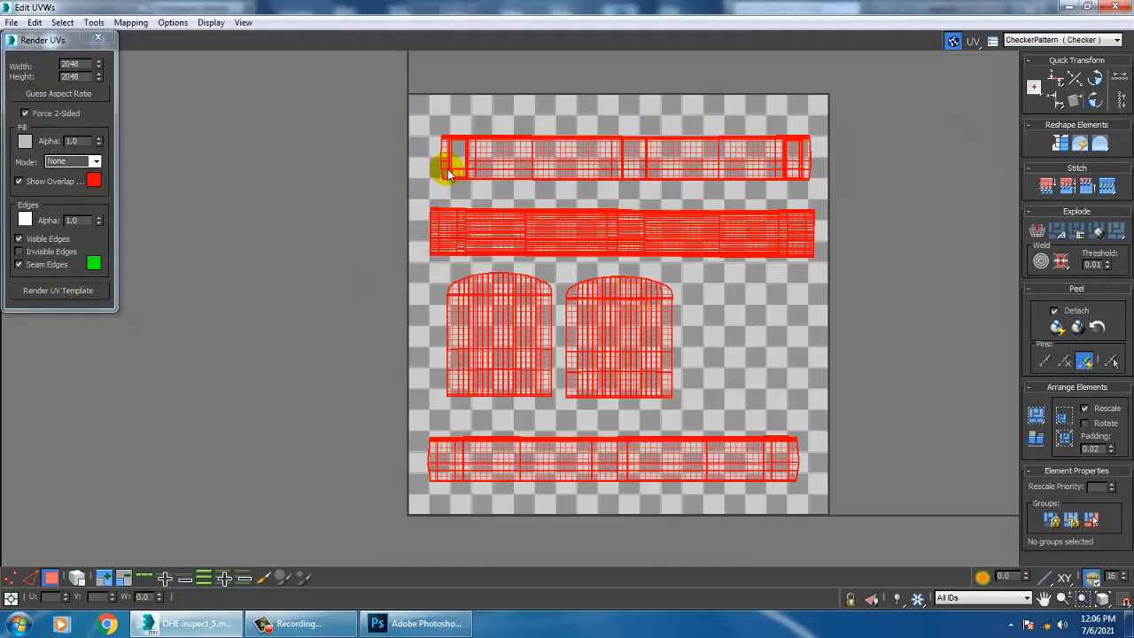
pyautogui.click(1063, 7)
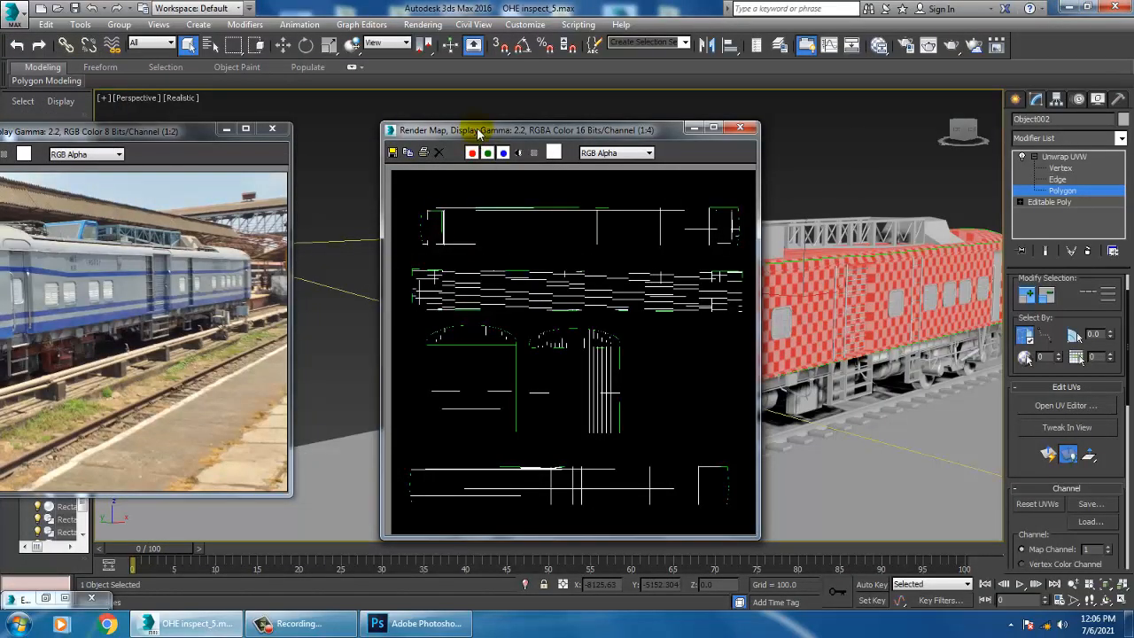
# Step: Restore the UV editor and rotate the second long horizontal body shell slightly to level it
pyautogui.click(45, 599)
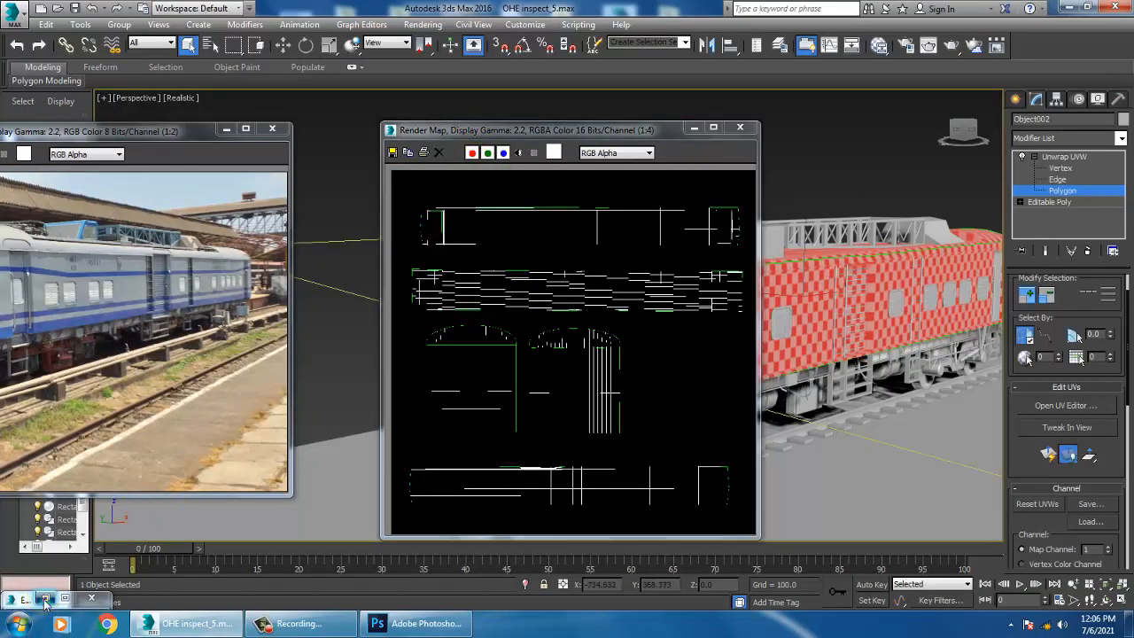
pyautogui.click(814, 198)
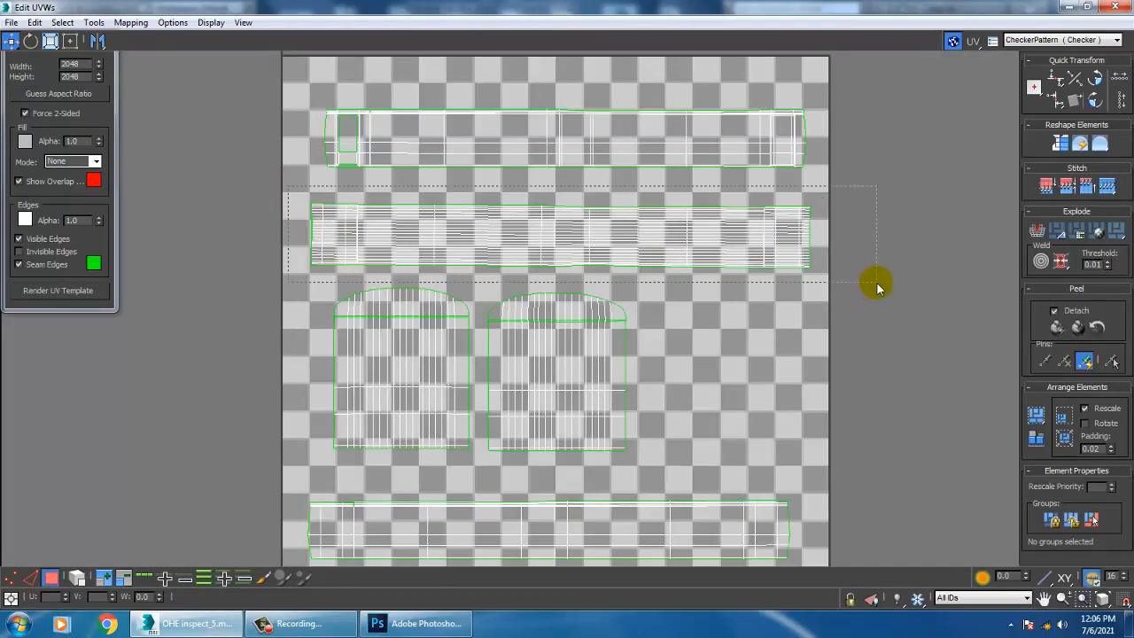
pyautogui.moveTo(878, 283); pyautogui.dragTo(877, 283)
pyautogui.press('e')
pyautogui.moveTo(776, 234); pyautogui.dragTo(779, 241)
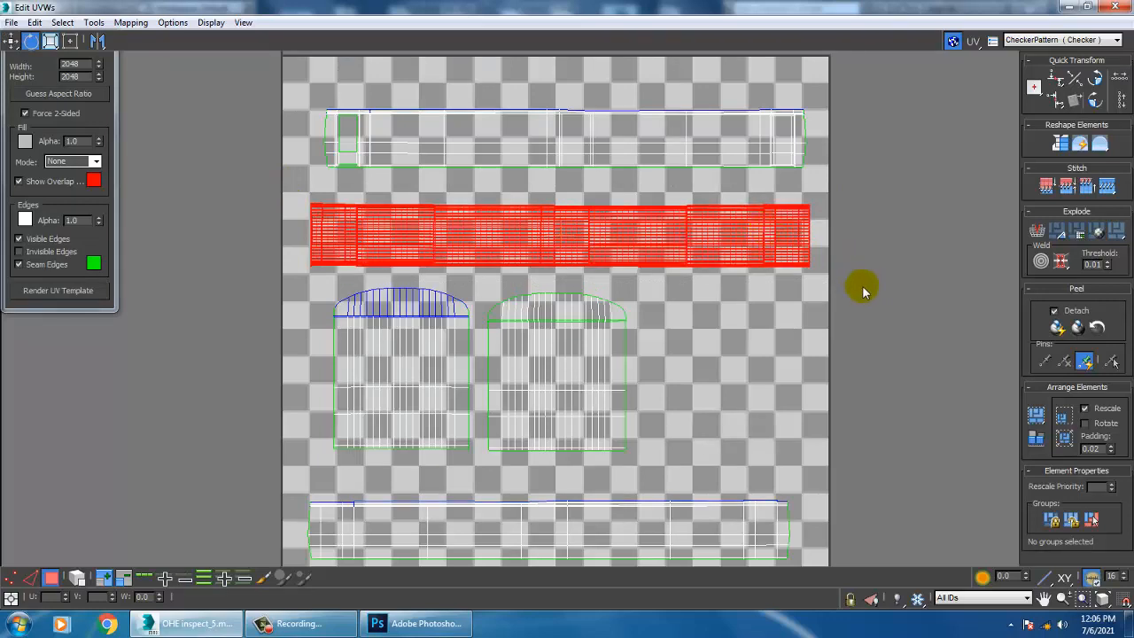
# Step: Select the second arched end shell, enlarge it slightly and move it horizontally away from the other arched shell
pyautogui.moveTo(844, 333); pyautogui.dragTo(824, 178, button='middle')
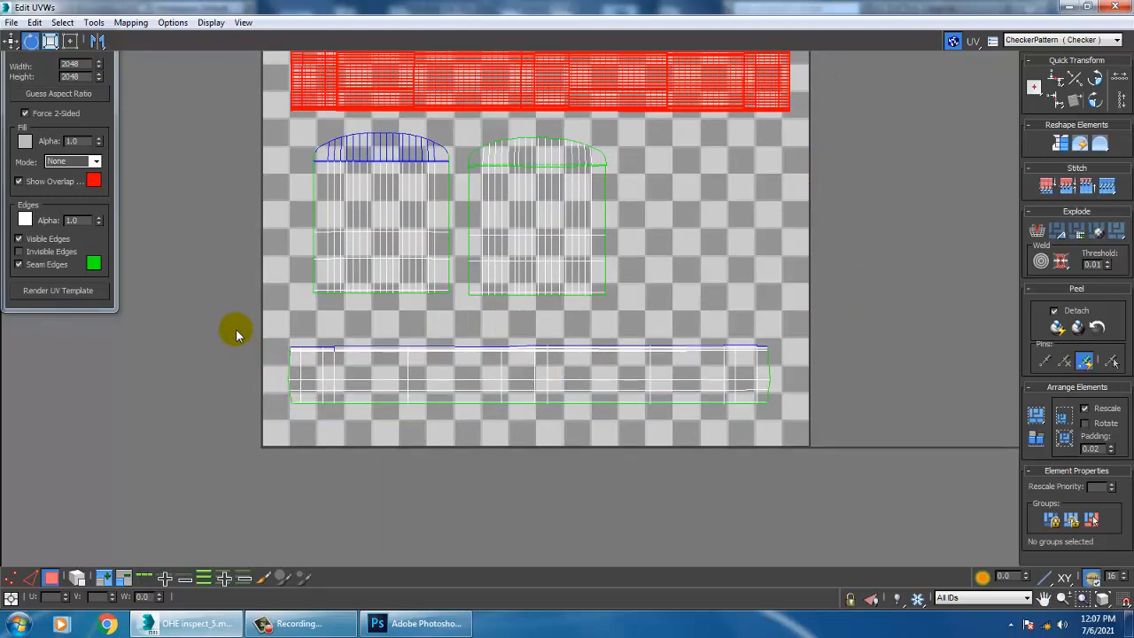
pyautogui.moveTo(238, 332); pyautogui.dragTo(964, 490)
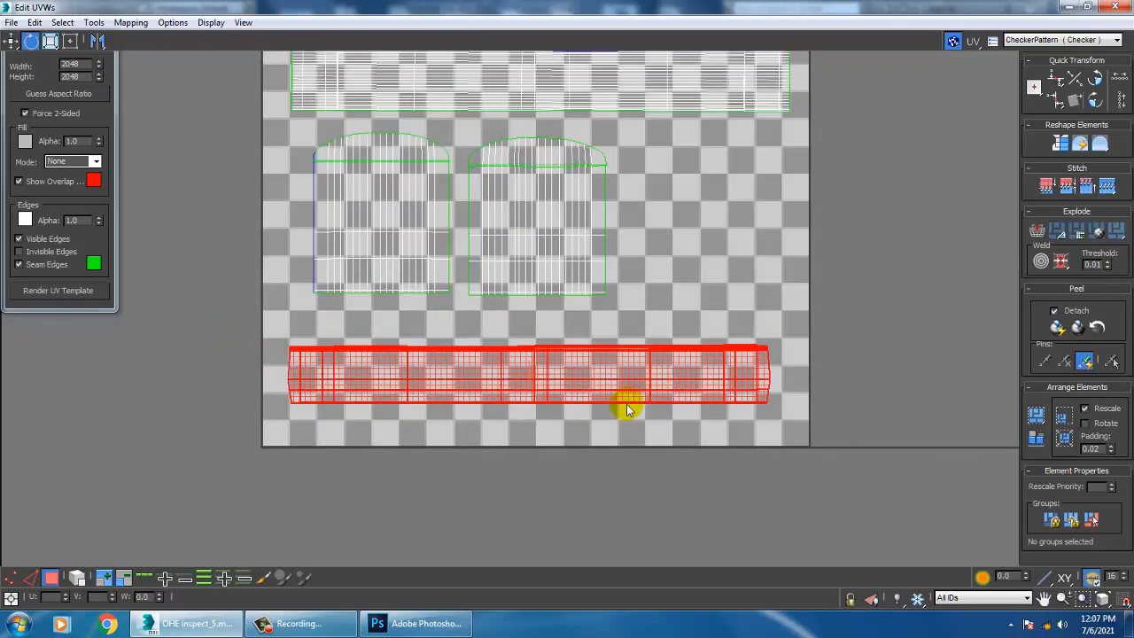
pyautogui.moveTo(912, 287); pyautogui.dragTo(915, 316, button='middle')
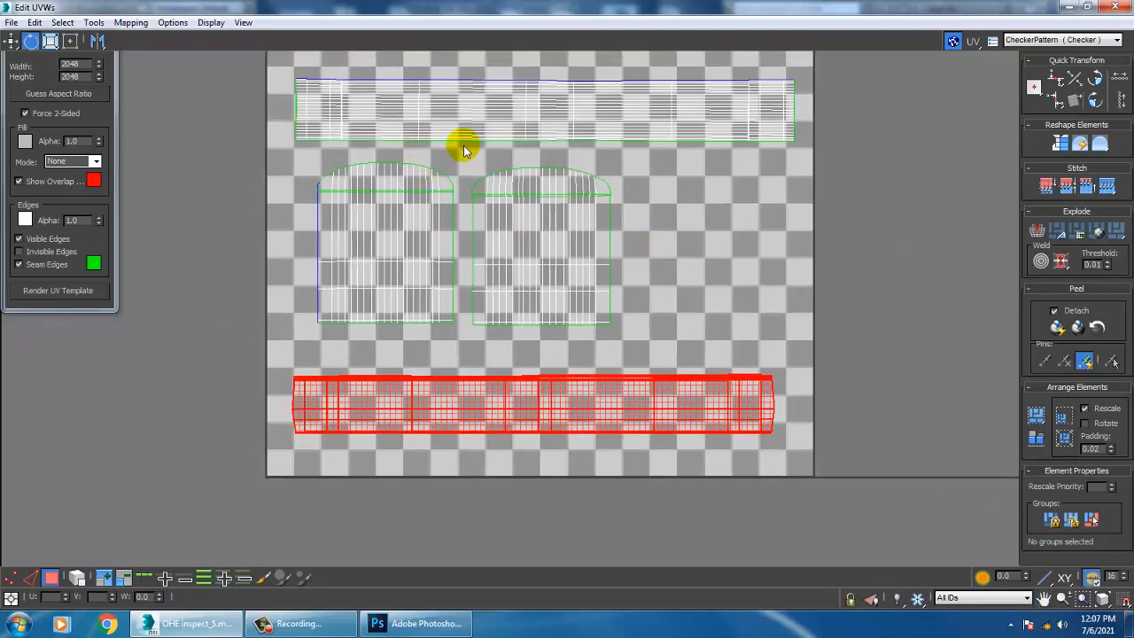
pyautogui.click(537, 248)
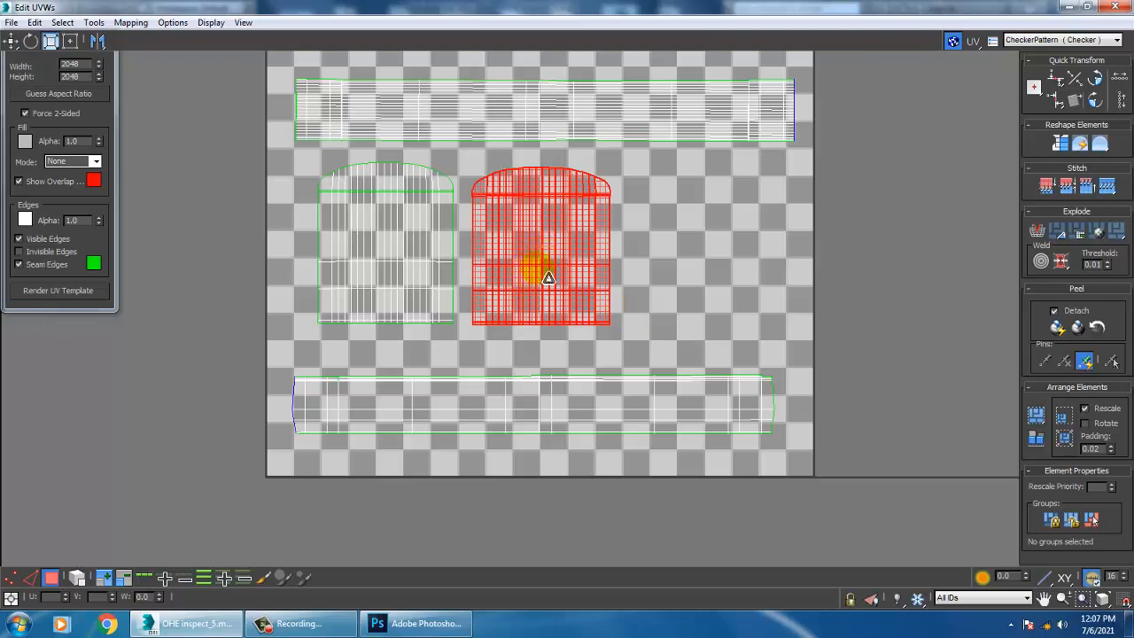
pyautogui.moveTo(548, 277); pyautogui.dragTo(678, 279)
pyautogui.press('w')
pyautogui.moveTo(750, 355); pyautogui.dragTo(727, 423, button='middle')
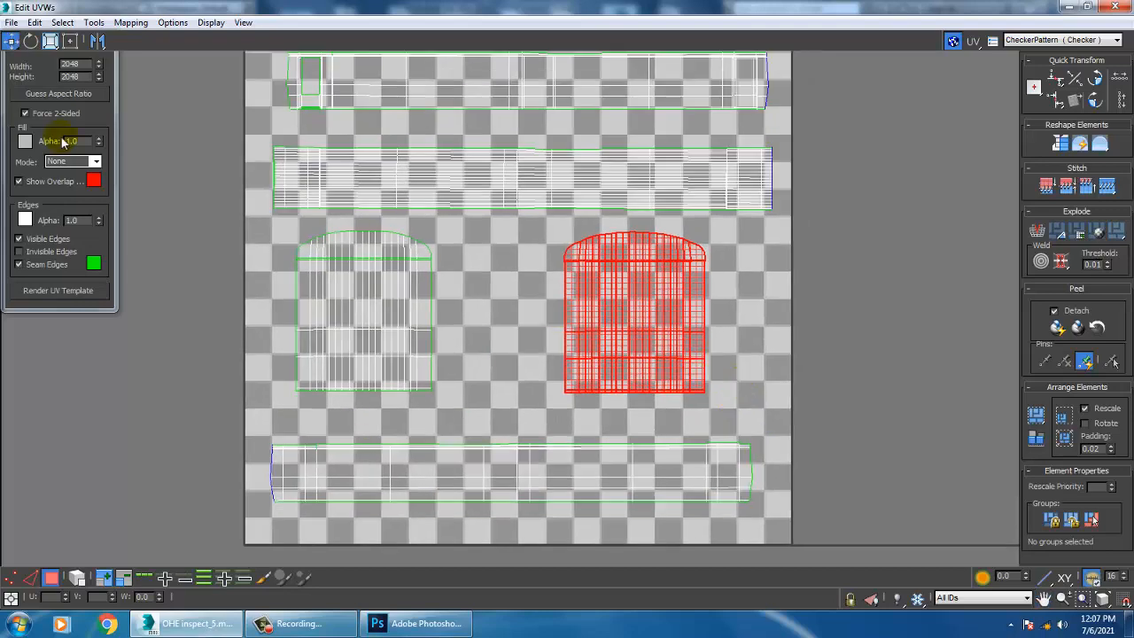
# Step: Render the UV template of the adjusted shells, minimize the UV editor and close the rendered map
pyautogui.click(96, 113)
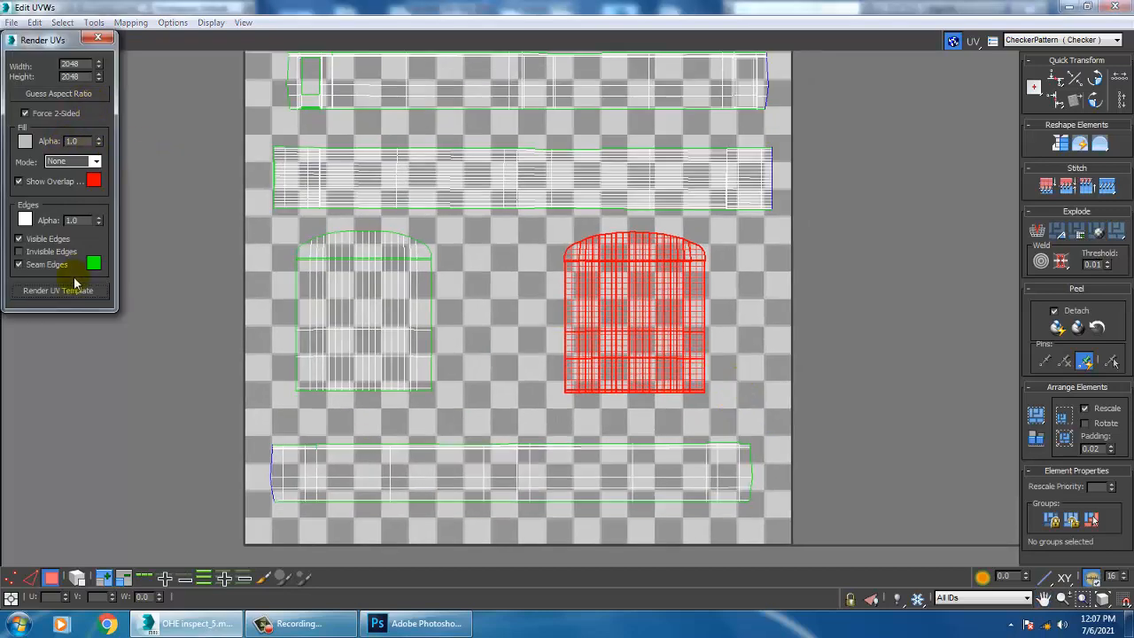
pyautogui.click(59, 290)
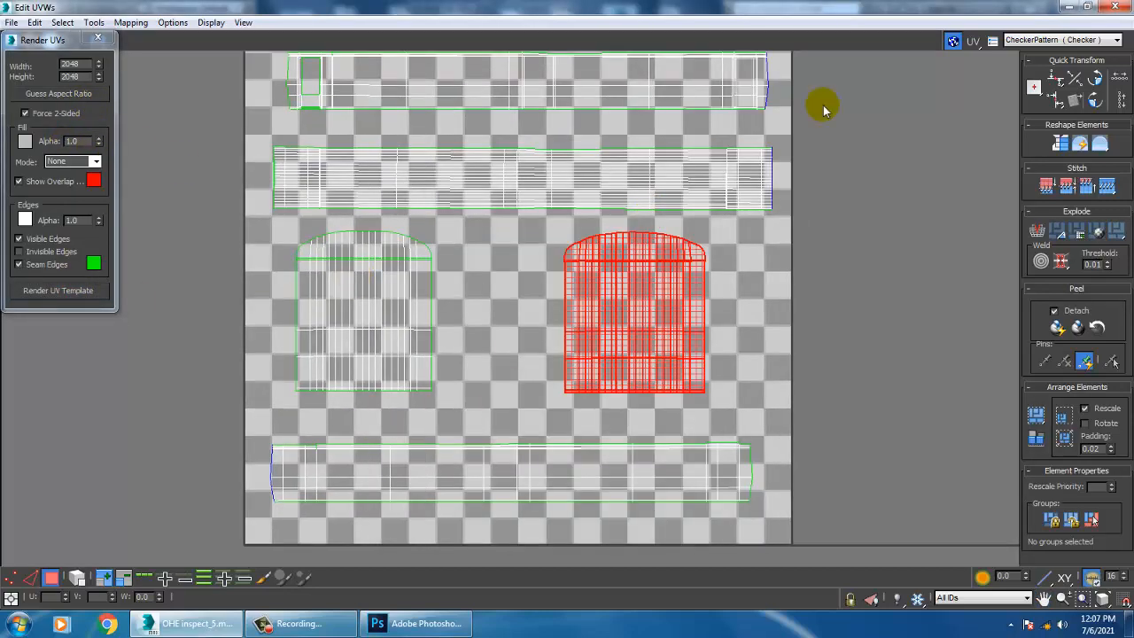
pyautogui.click(1068, 6)
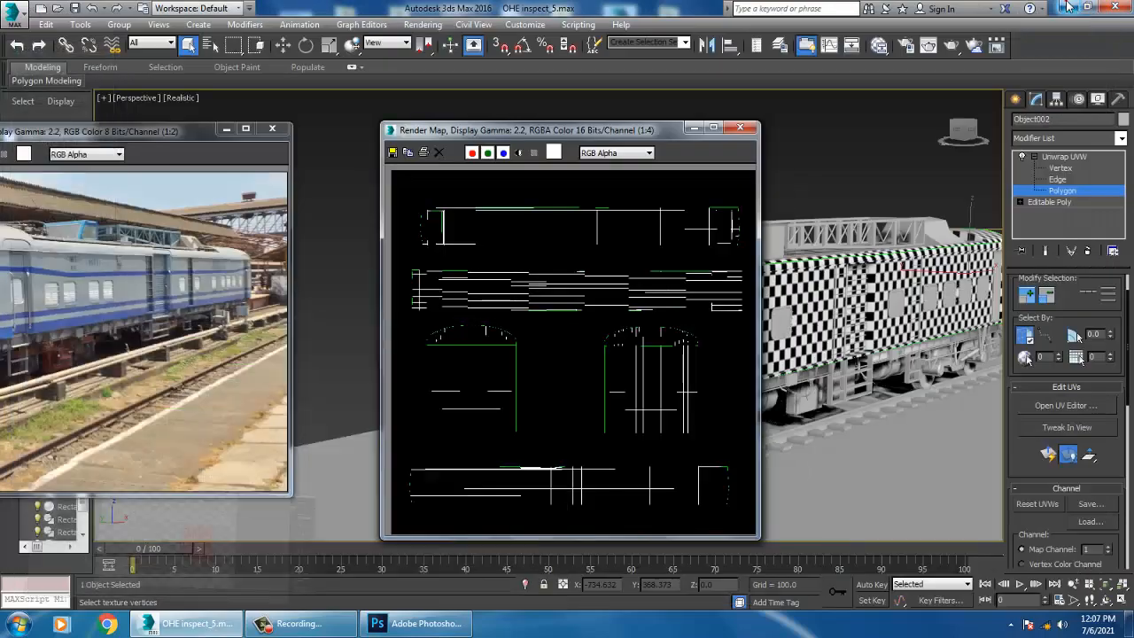
pyautogui.click(740, 127)
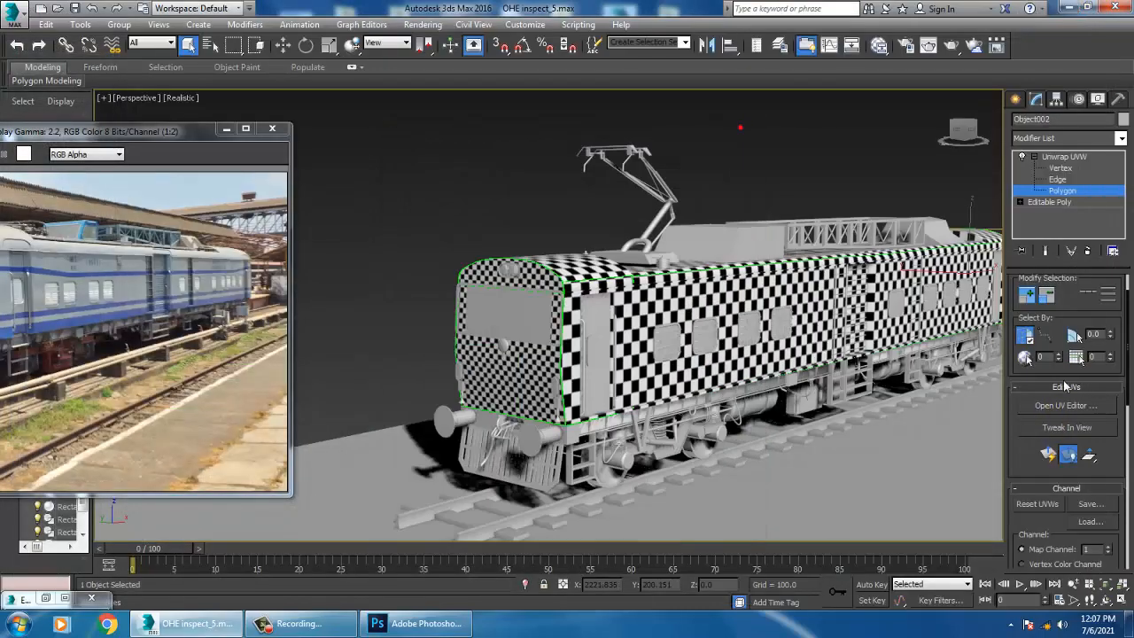
# Step: Reopen the UV editor, render the 2048 by 2048 UV template again and minimize the editor
pyautogui.click(1066, 405)
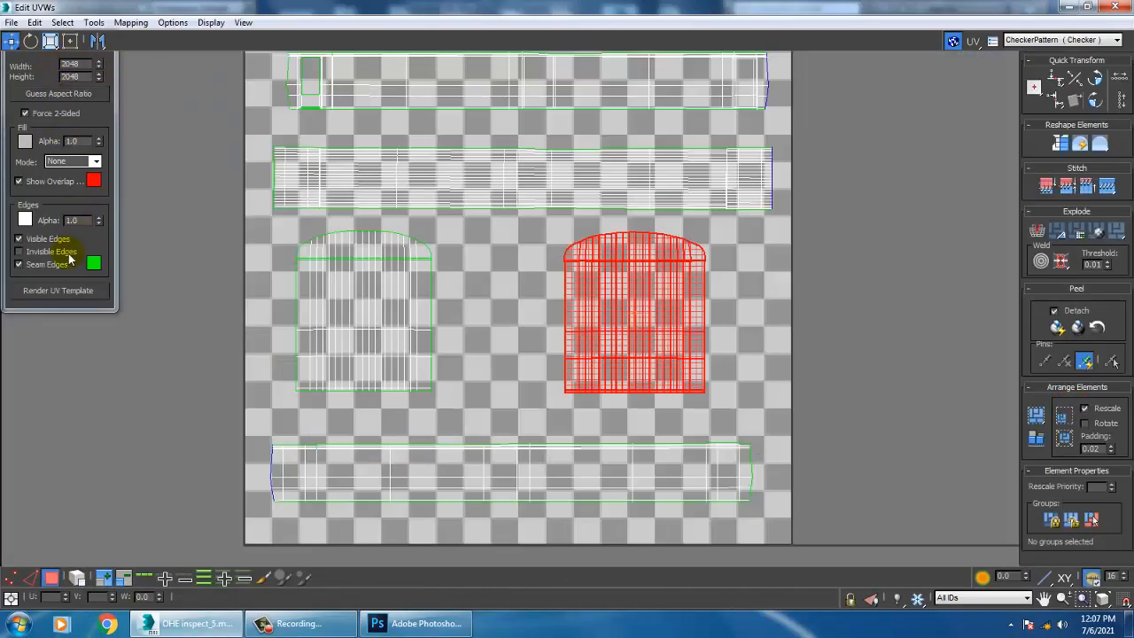
pyautogui.click(54, 295)
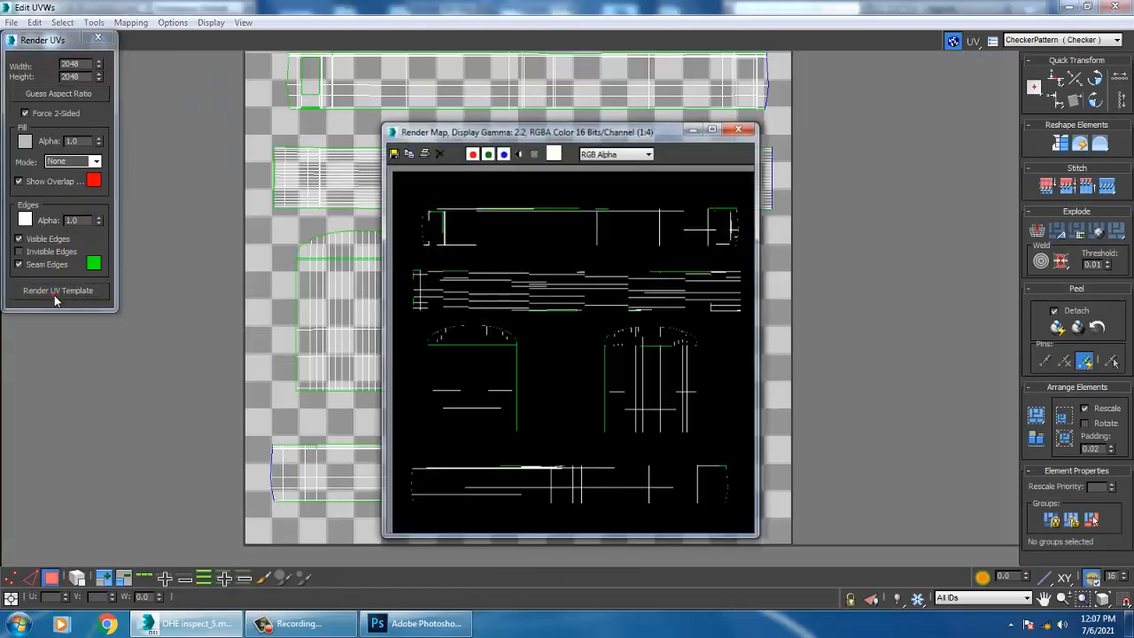
pyautogui.click(1063, 6)
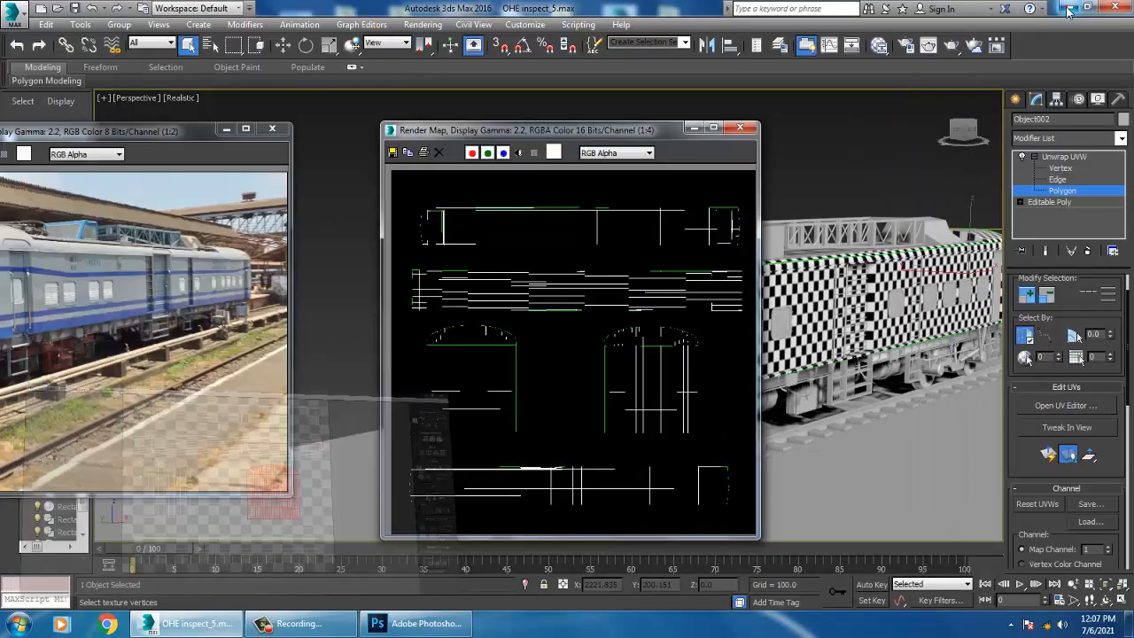
# Step: Start saving the rendered map and create and open a new folder named texture inside OHE Inspection car
pyautogui.click(393, 151)
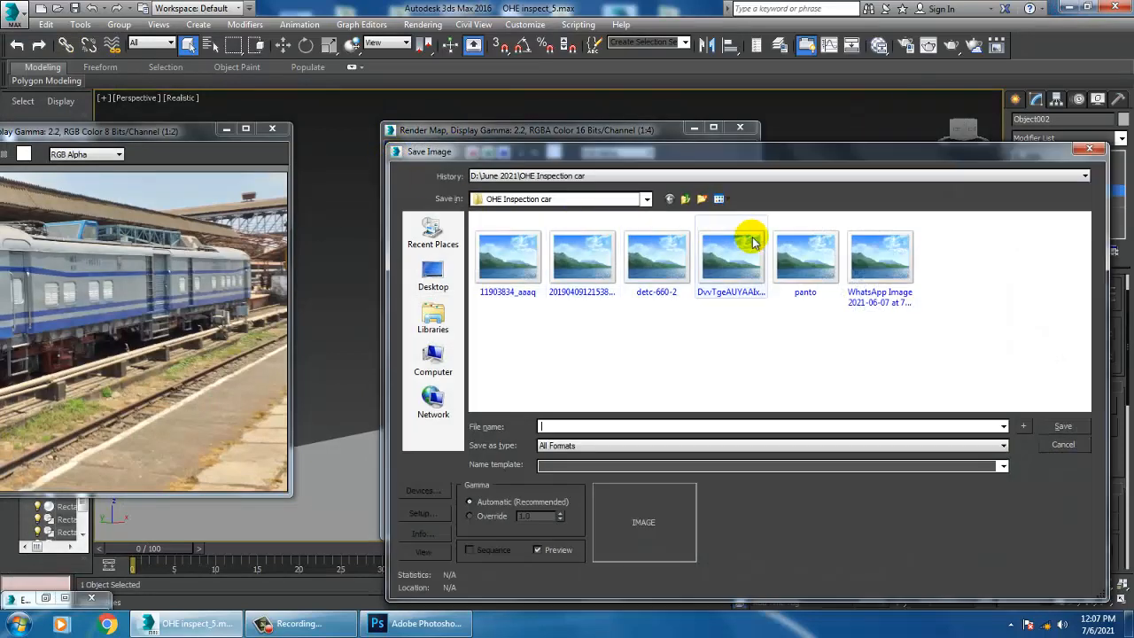
pyautogui.click(702, 199)
pyautogui.write('text')
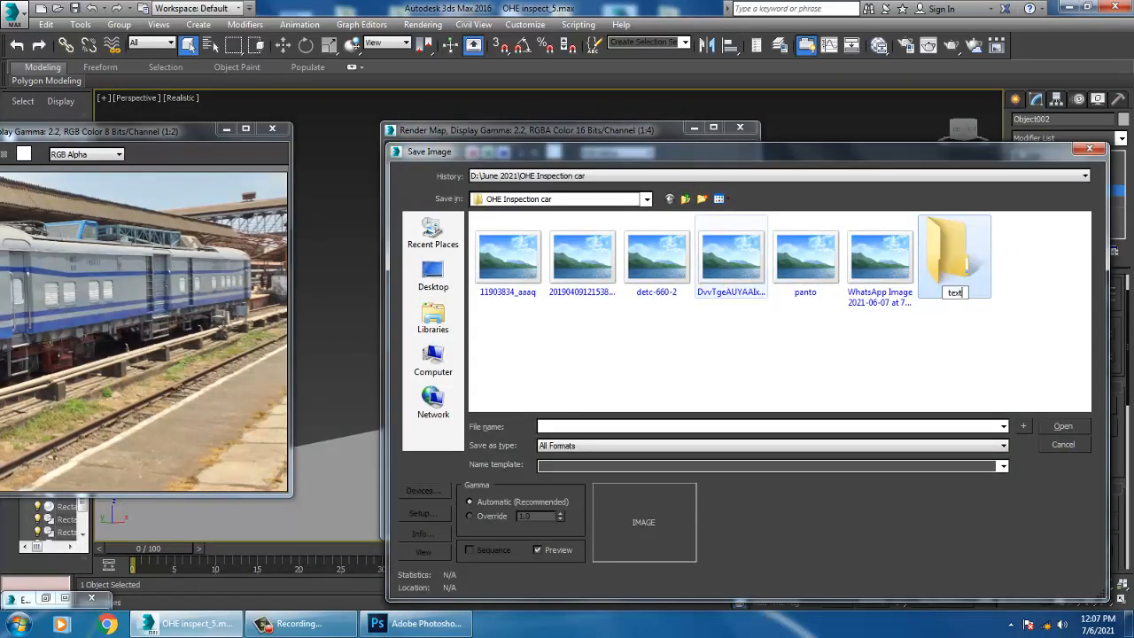
pyautogui.write('ure')
pyautogui.press('Return')
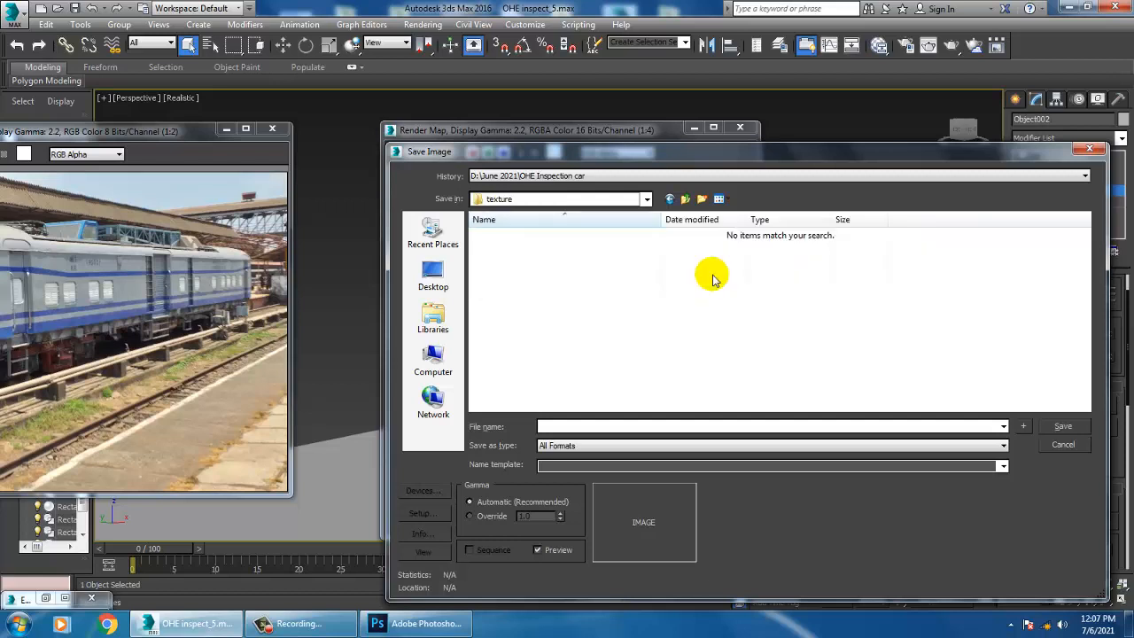
# Step: Save the rendered map as UVS 1 in JPEG format at quality 100 and minimize the render window
pyautogui.click(607, 428)
pyautogui.write('UVS 1')
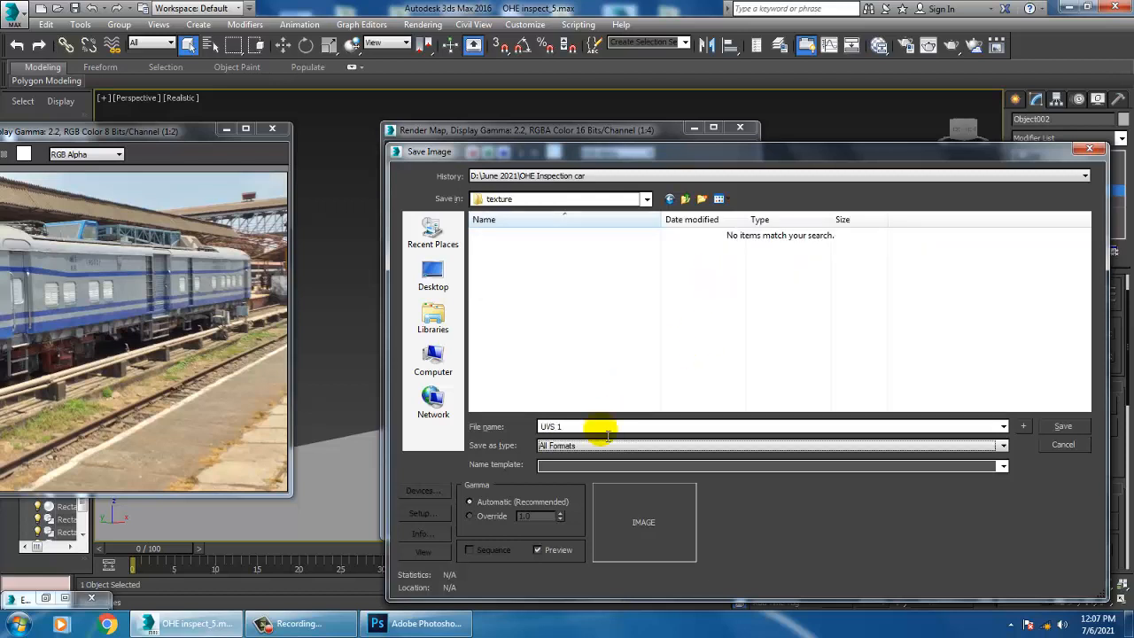
pyautogui.write('jpg,*.jpe,*.jpeg)')
pyautogui.click(1062, 426)
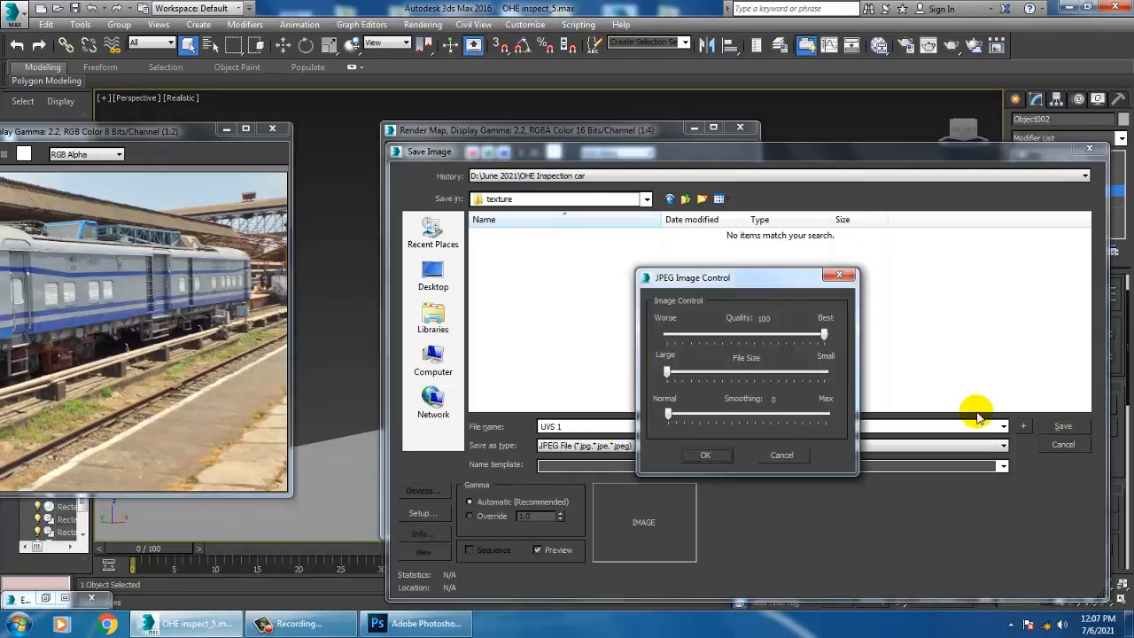
pyautogui.click(688, 459)
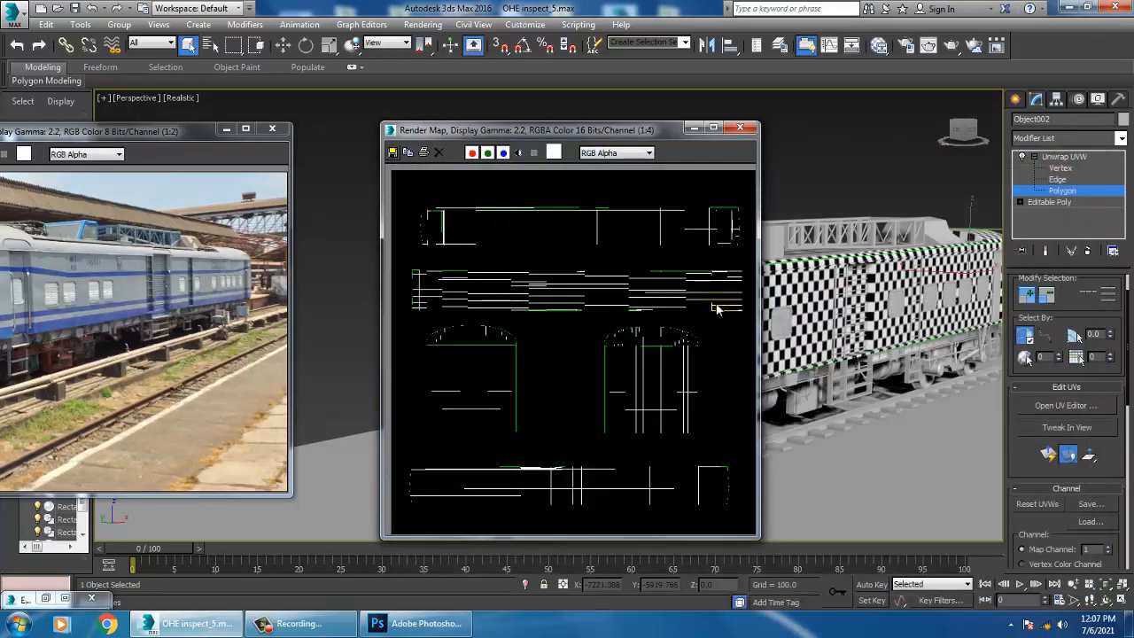
pyautogui.click(694, 129)
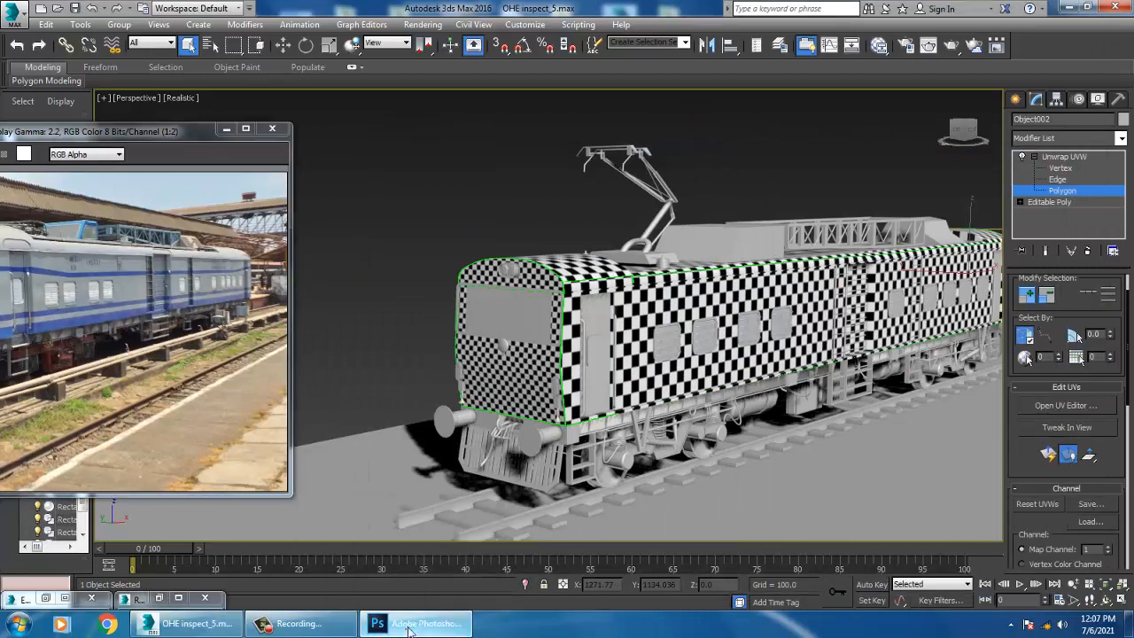
# Step: Switch to Adobe Photoshop, start opening a file and browse to local disk D
pyautogui.click(408, 627)
pyautogui.click(40, 9)
pyautogui.click(56, 39)
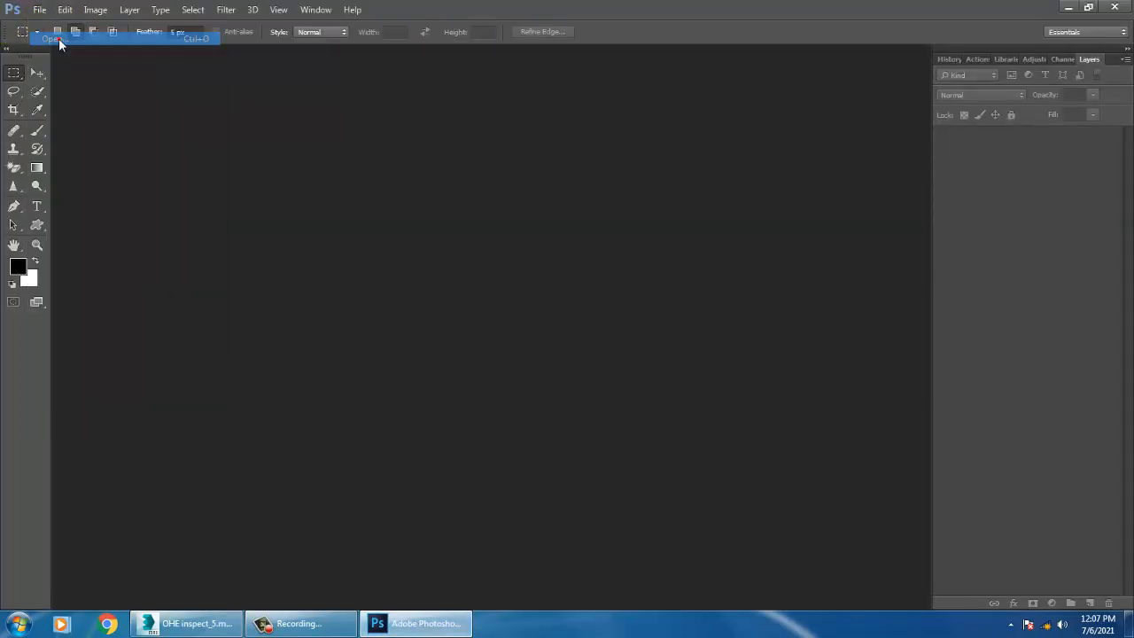
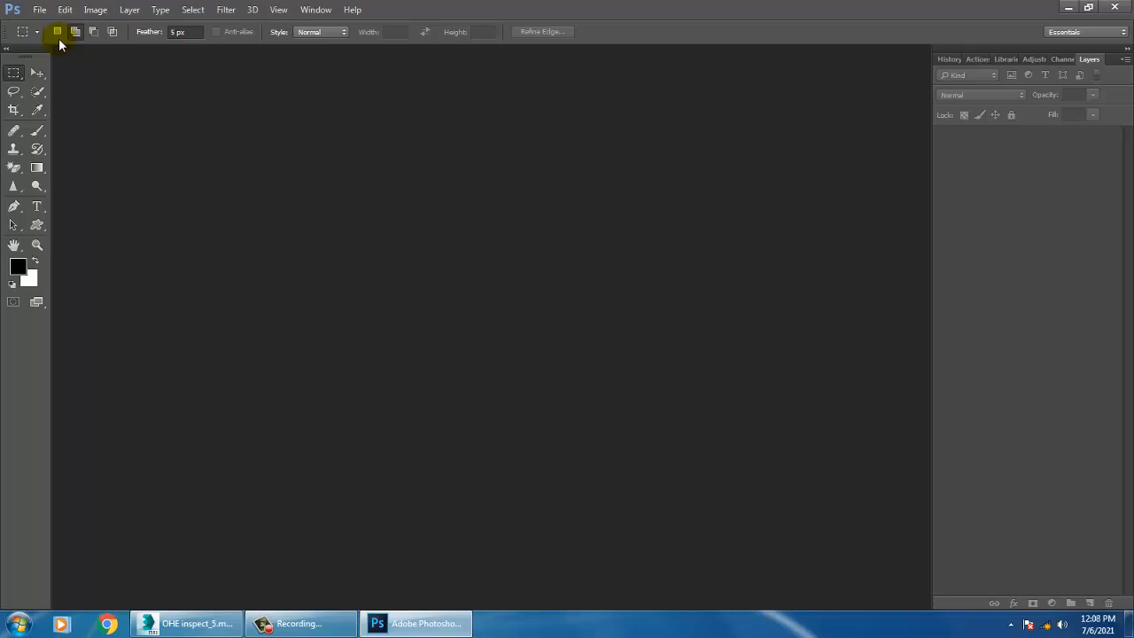
pyautogui.hotkey('ctrl', 'o')
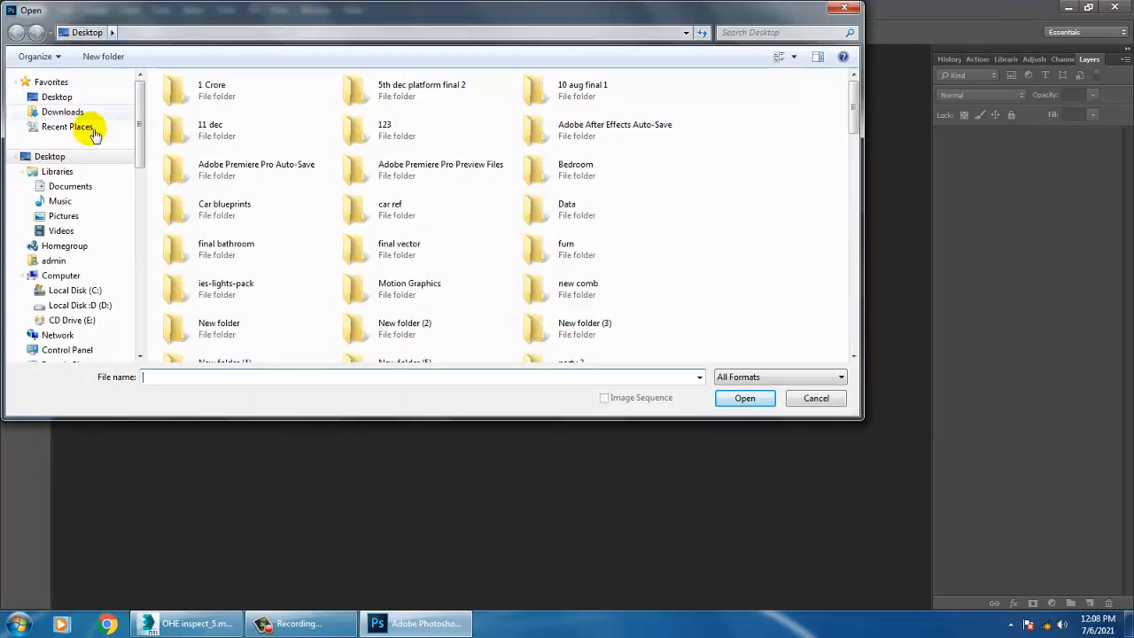
pyautogui.click(245, 252)
pyautogui.click(245, 253)
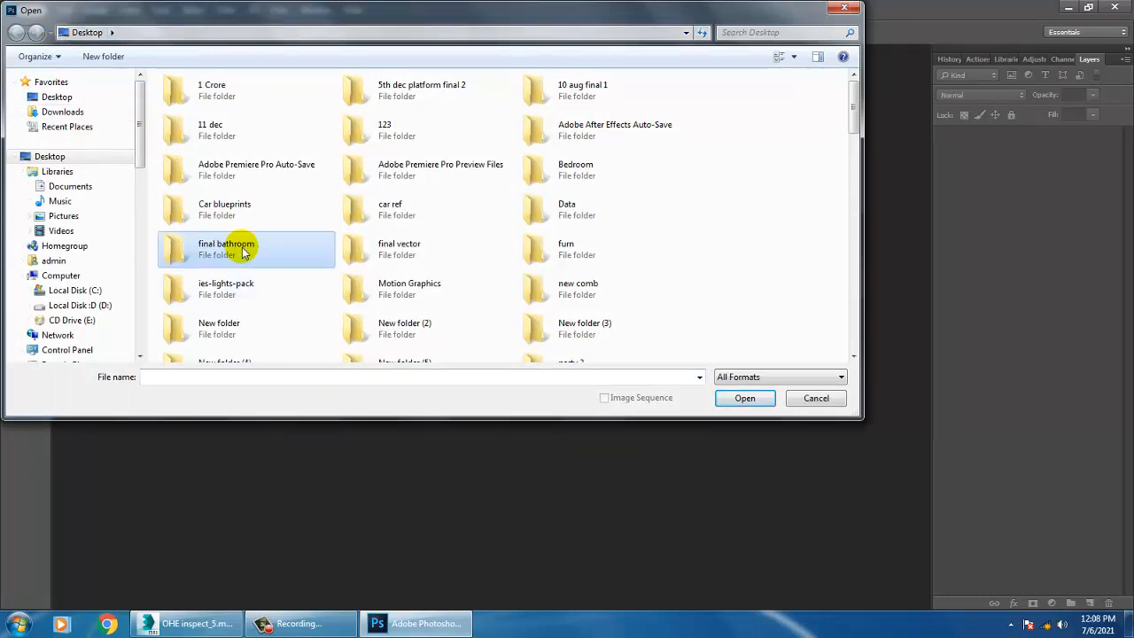
pyautogui.click(75, 305)
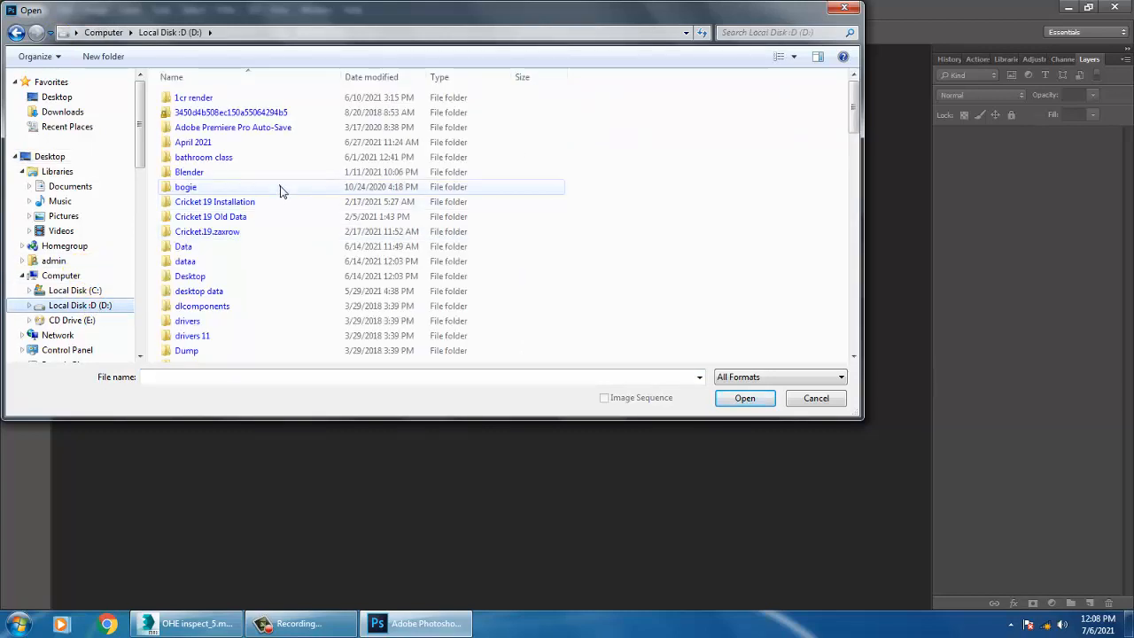
# Step: Open UVS 1 from the texture folder under June 2021\OHE Inspection car and convert its Background into a regular layer
pyautogui.click(279, 188)
pyautogui.press('j')
pyautogui.doubleClick(217, 106)
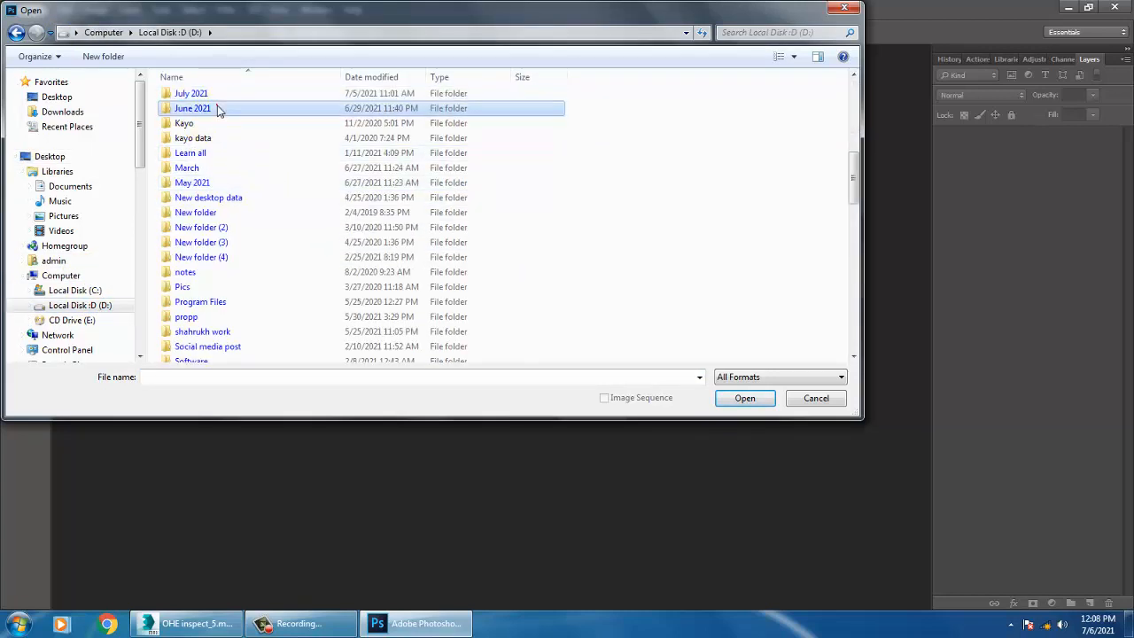
pyautogui.scroll(-5, 224, 168)
pyautogui.doubleClick(713, 220)
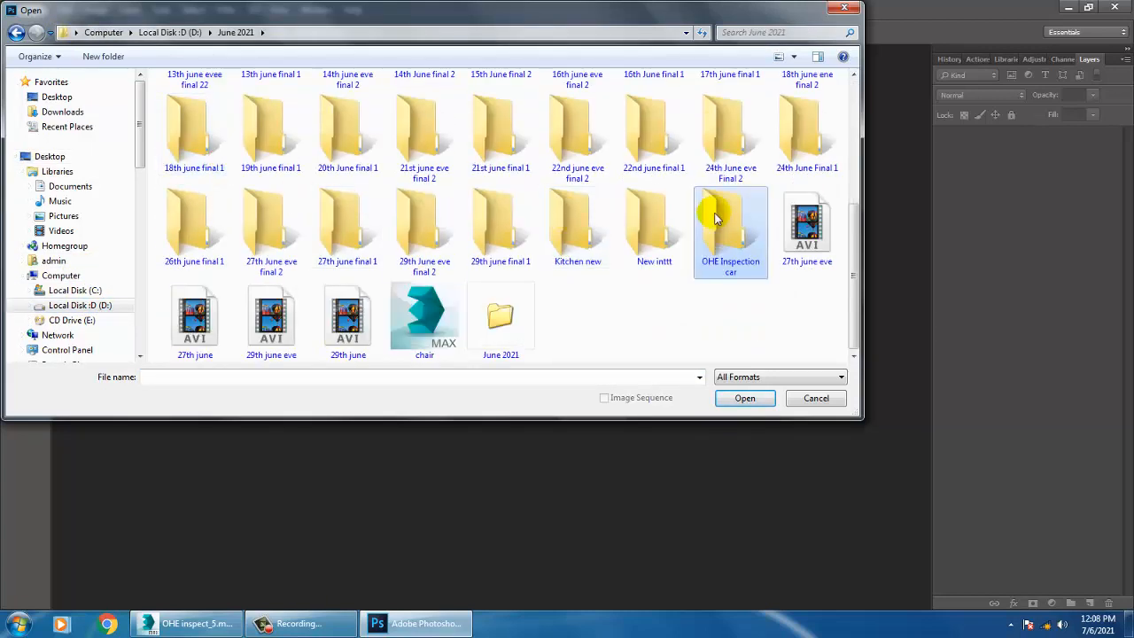
pyautogui.doubleClick(199, 111)
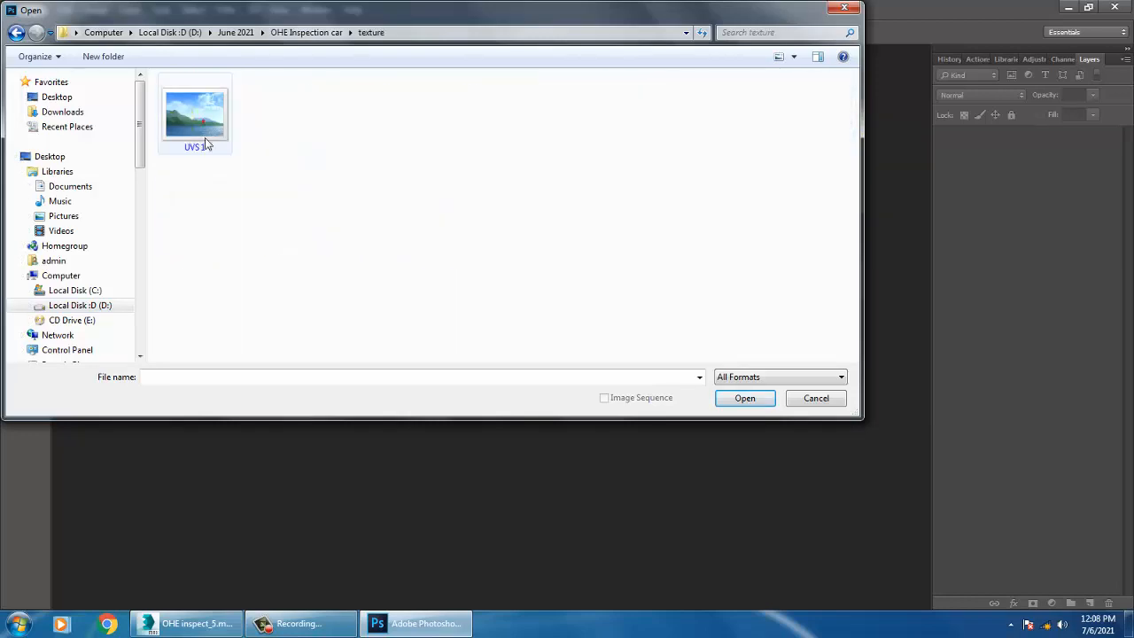
pyautogui.click(201, 127)
pyautogui.doubleClick(201, 124)
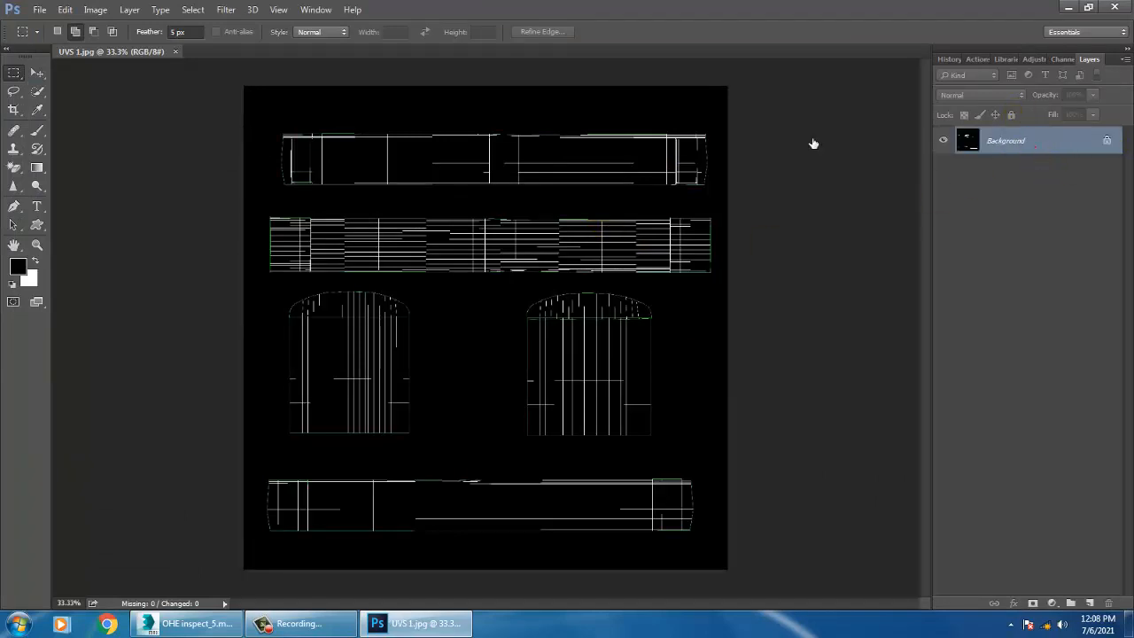
pyautogui.doubleClick(1033, 143)
pyautogui.click(687, 192)
pyautogui.click(39, 11)
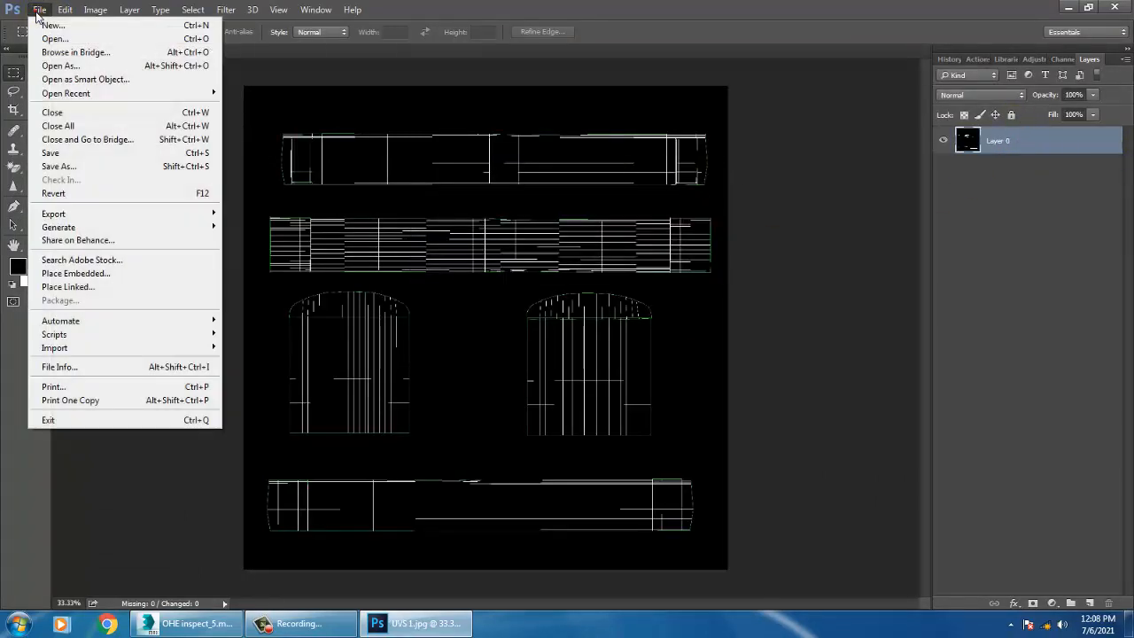
pyautogui.click(55, 39)
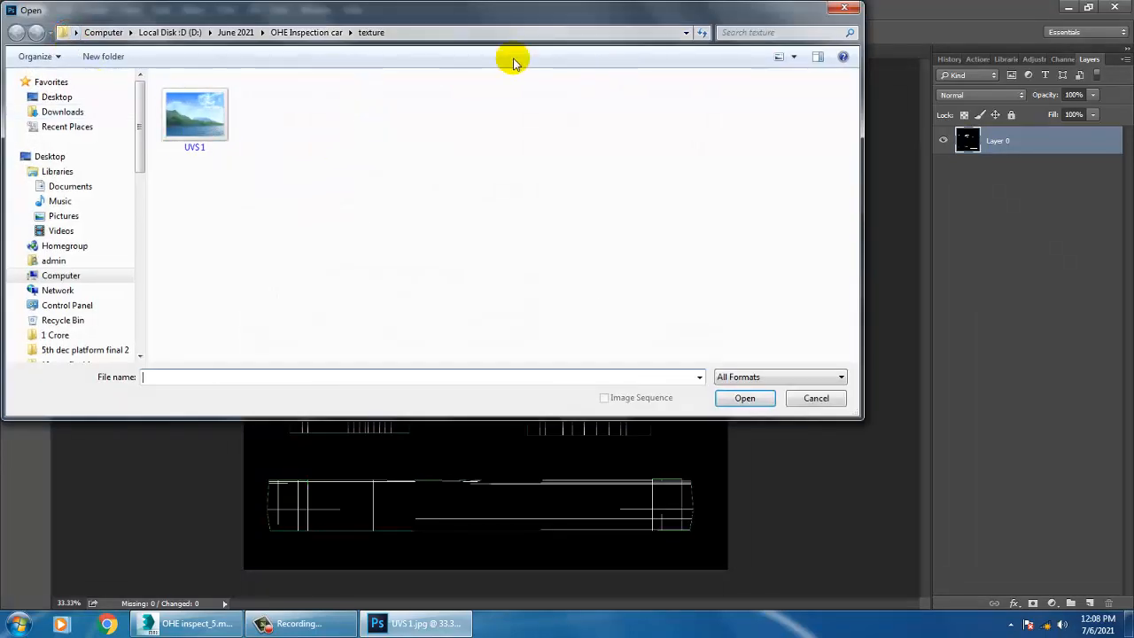
pyautogui.click(312, 31)
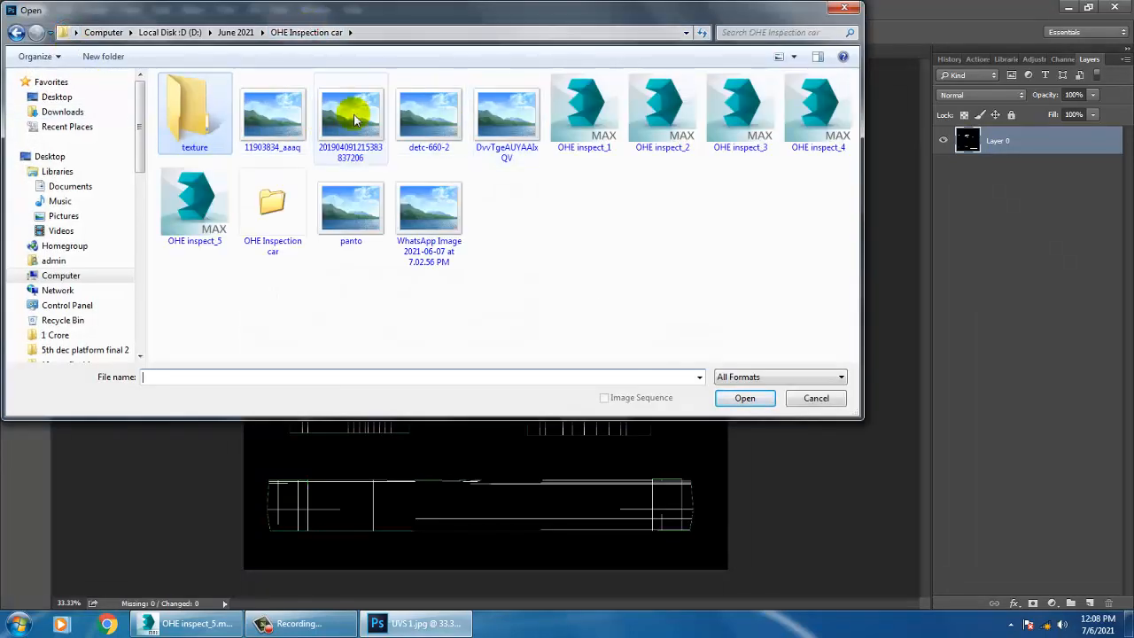
pyautogui.click(353, 119)
pyautogui.click(420, 111)
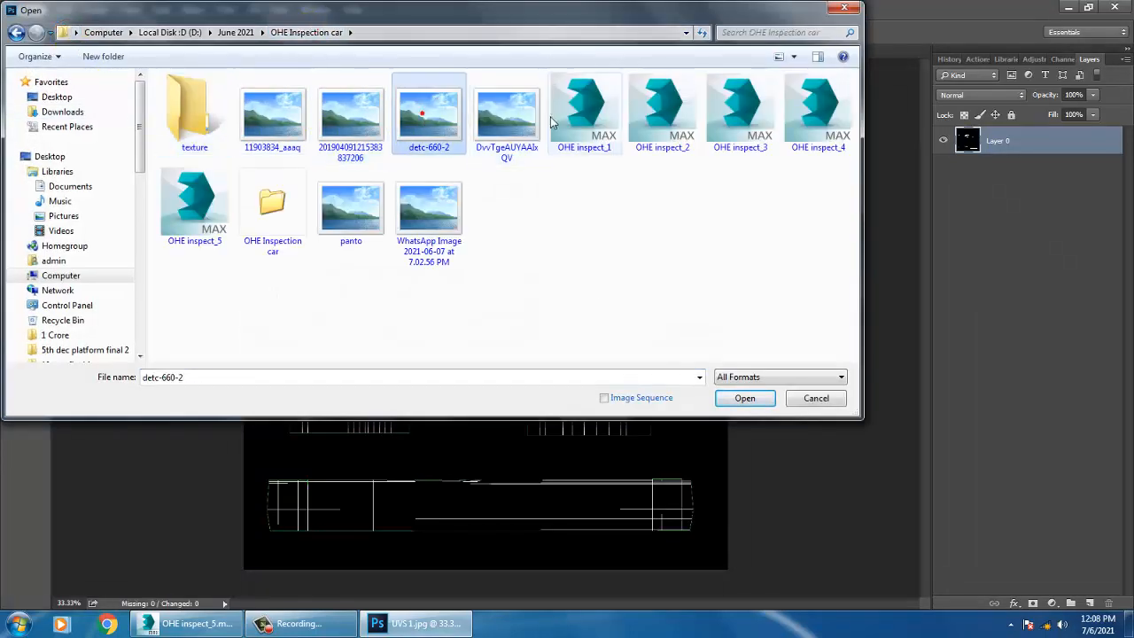
pyautogui.doubleClick(363, 119)
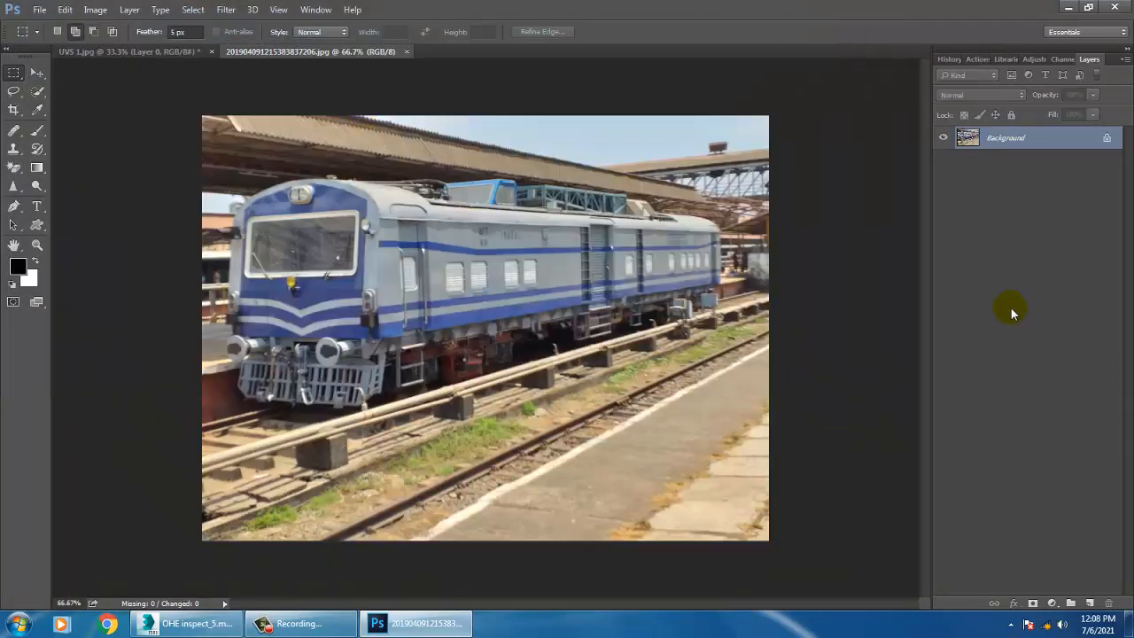
# Step: Return to the UVS 1 document, add a new layer above the UV template and fill it with brown
pyautogui.click(129, 52)
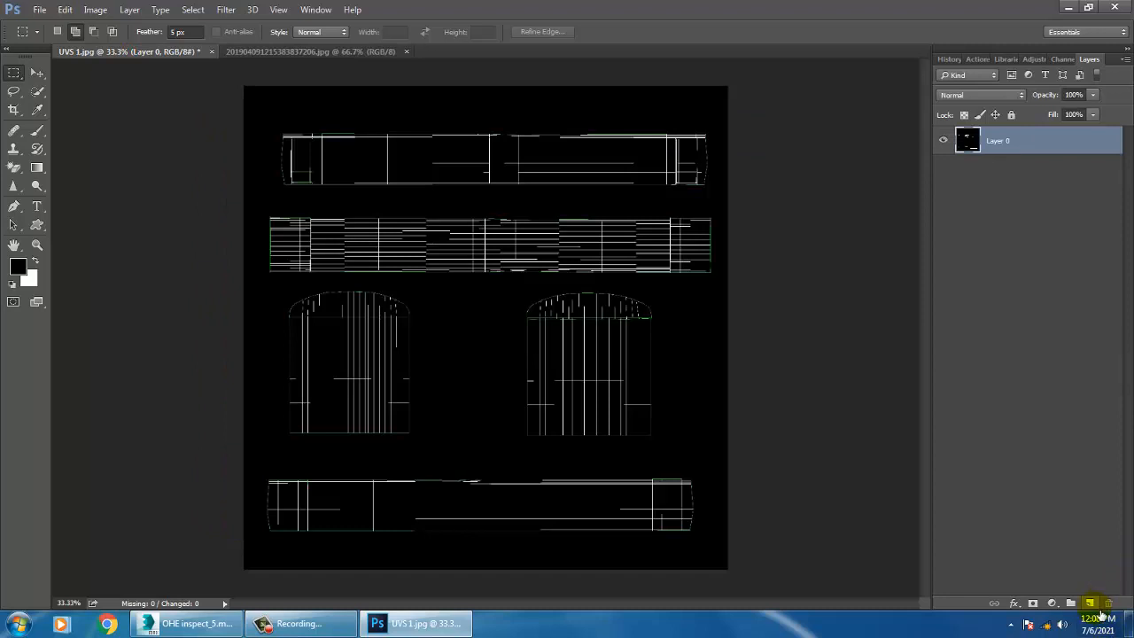
pyautogui.click(1089, 603)
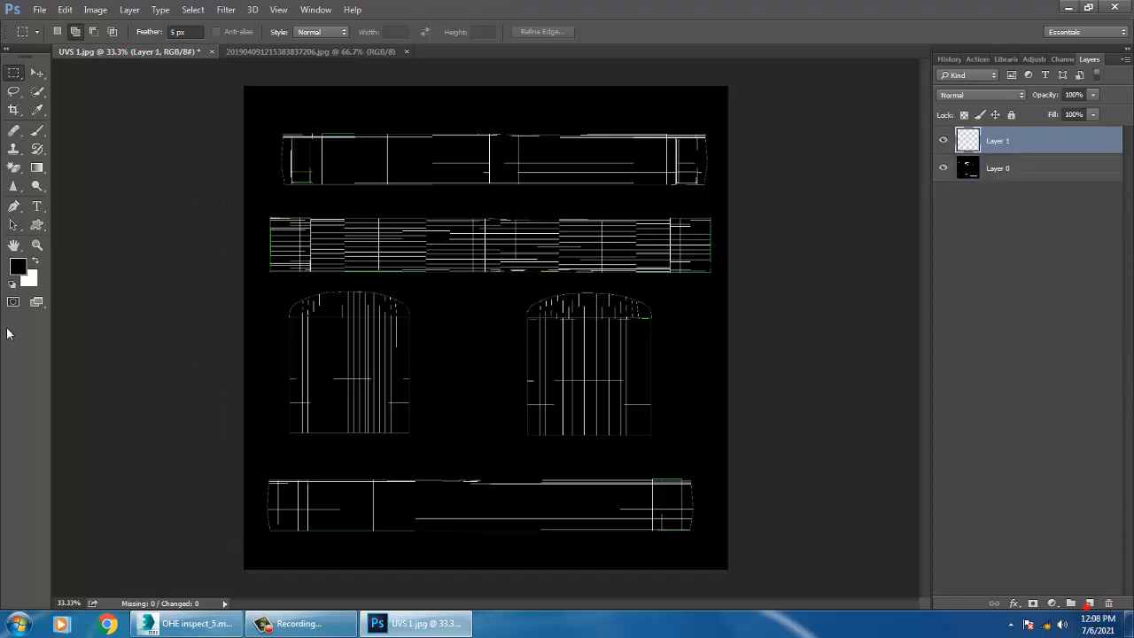
pyautogui.click(17, 266)
pyautogui.moveTo(443, 244); pyautogui.dragTo(432, 231)
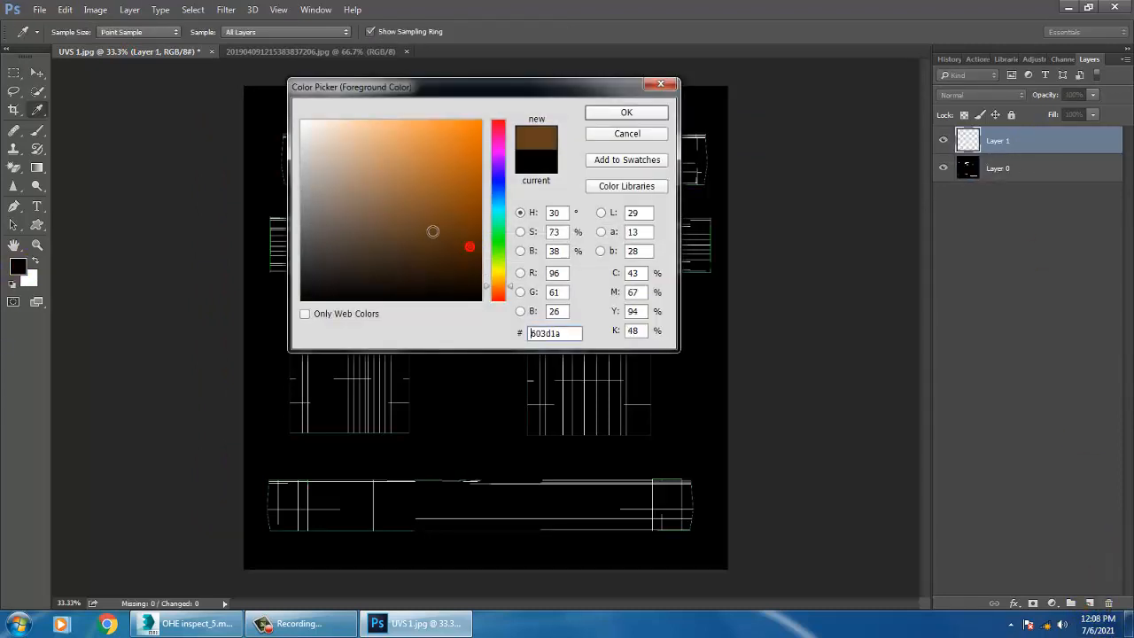
pyautogui.click(626, 112)
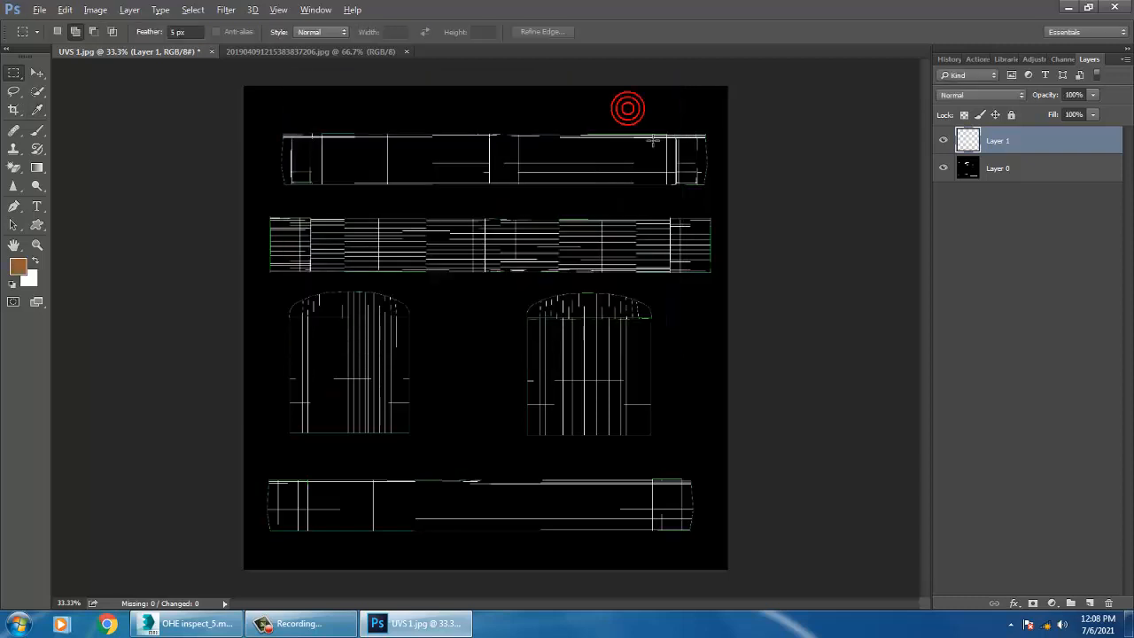
pyautogui.hotkey('alt', 'BackSpace')
# Step: Set the brown layer's blend mode to Screen over the UV template
pyautogui.click(981, 95)
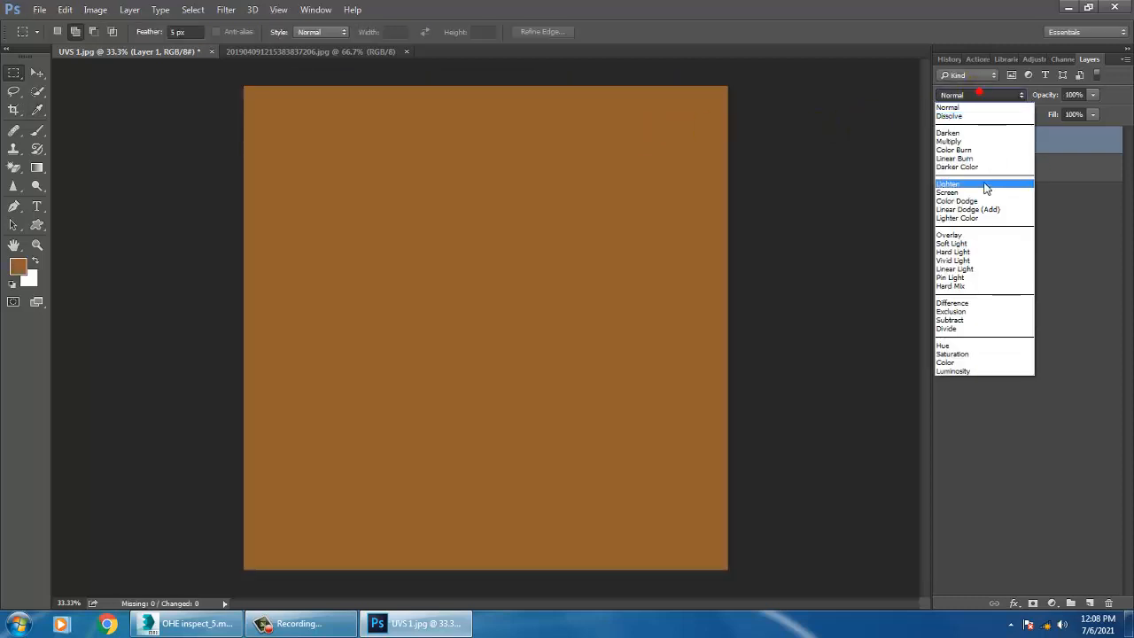
pyautogui.click(980, 189)
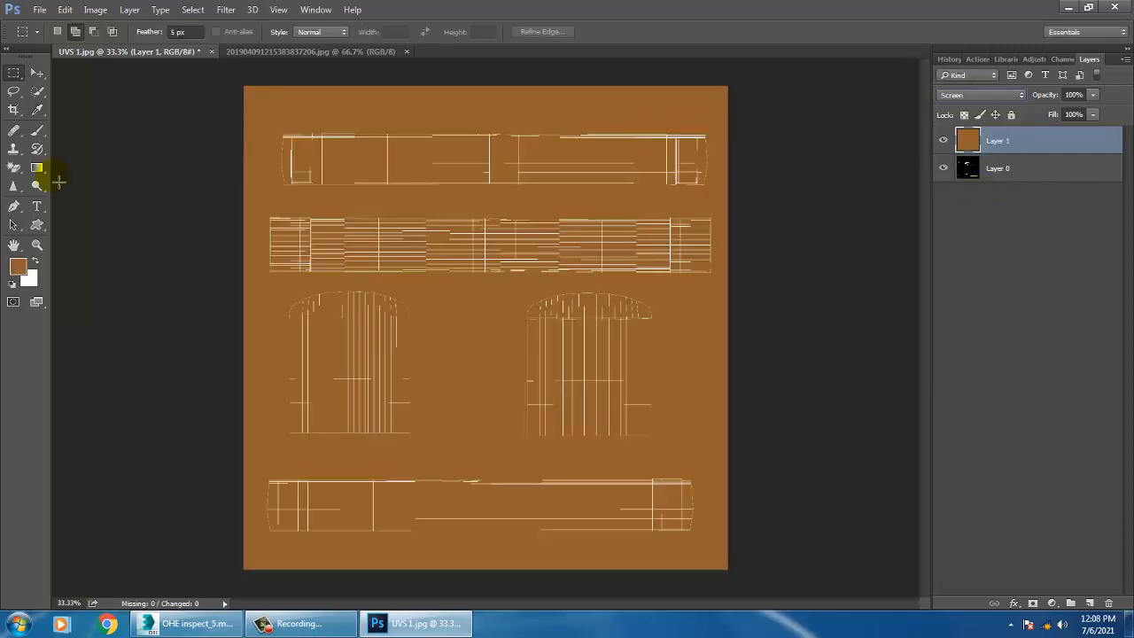
pyautogui.click(37, 77)
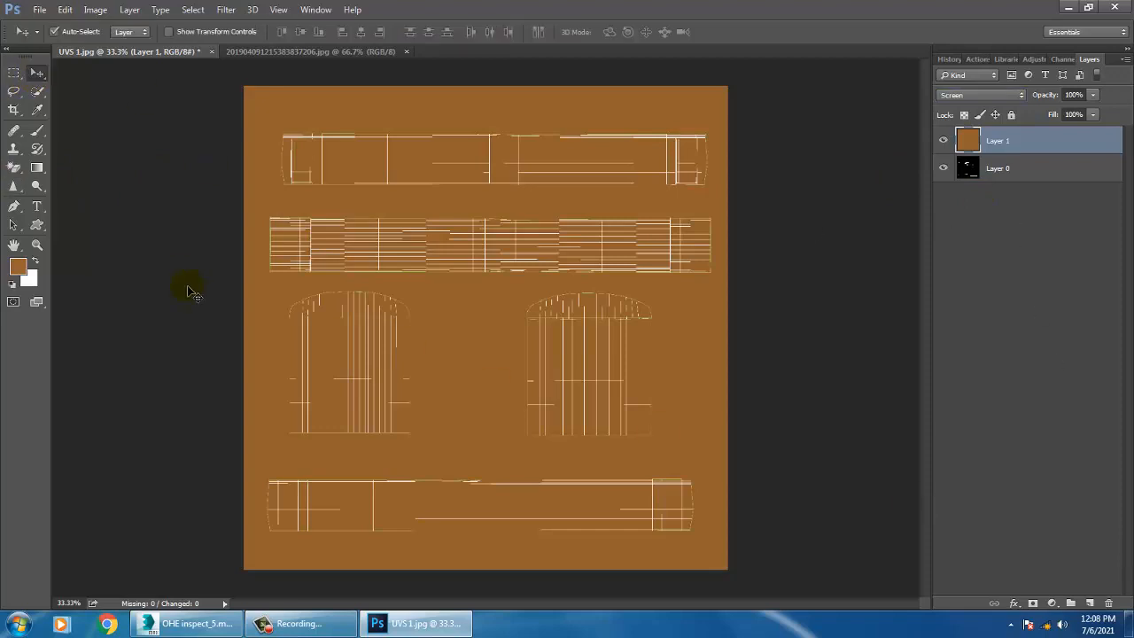
pyautogui.hotkey('ctrl', '+')
pyautogui.hotkey('ctrl', '+')
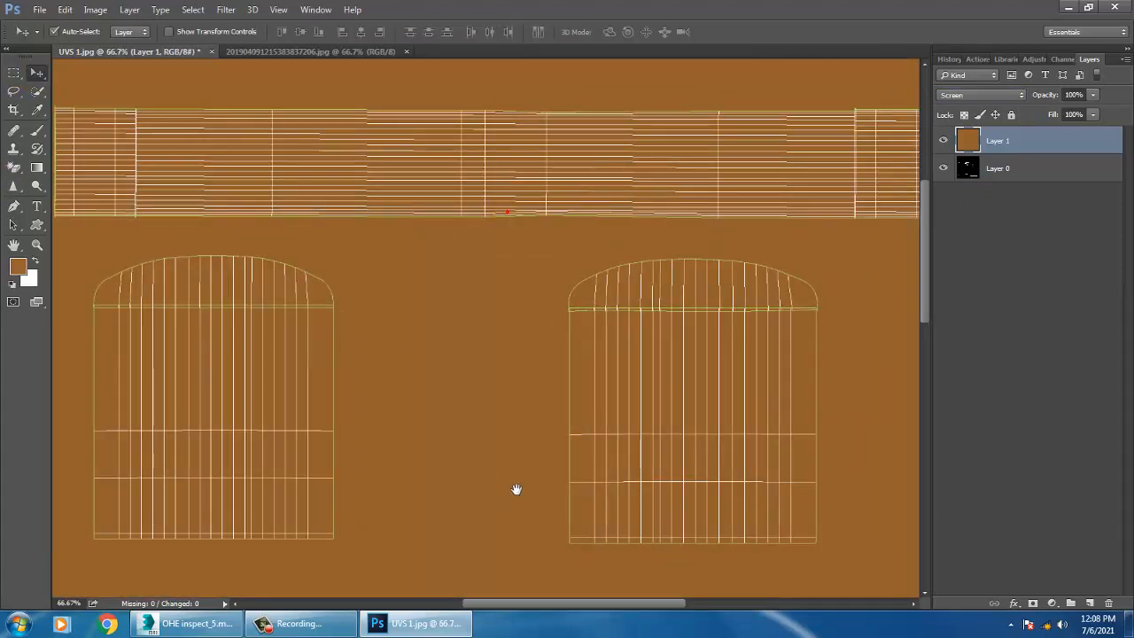
pyautogui.scroll(5, 469, 266)
pyautogui.moveTo(443, 210); pyautogui.dragTo(468, 216)
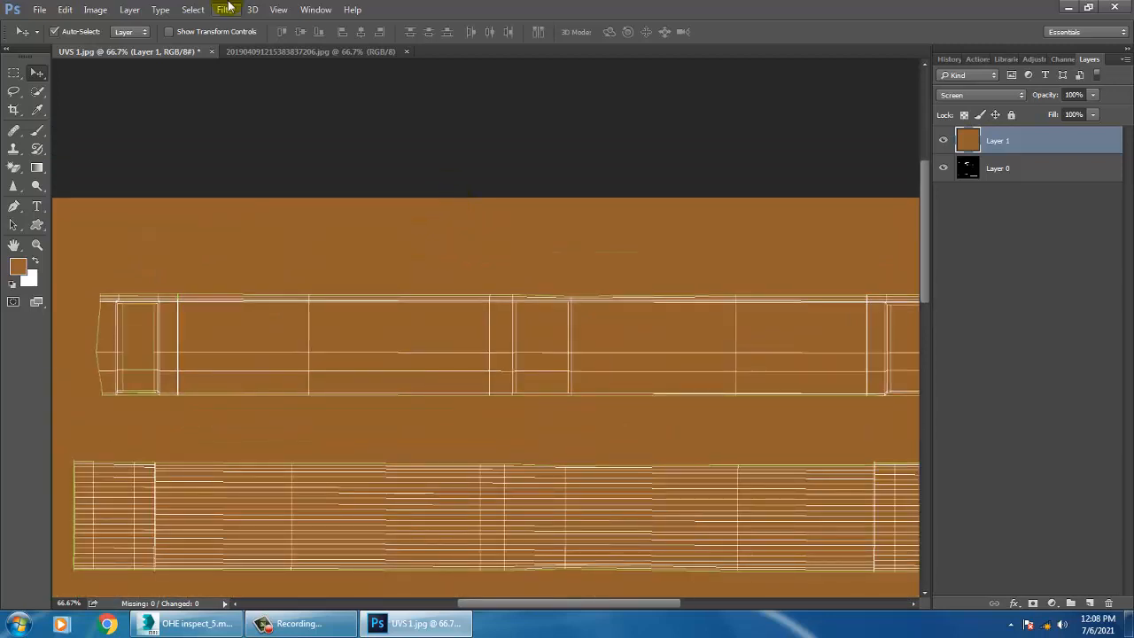
# Step: Sample the grey body colour from the train's side in the reference photo as the foreground colour
pyautogui.click(278, 53)
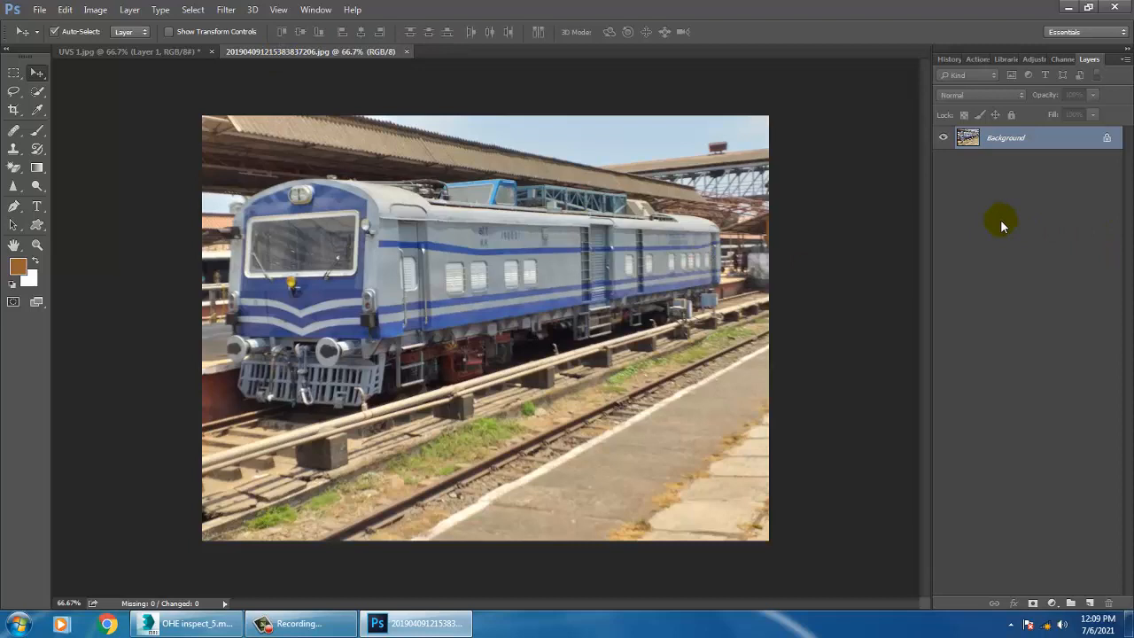
pyautogui.click(37, 110)
pyautogui.click(463, 247)
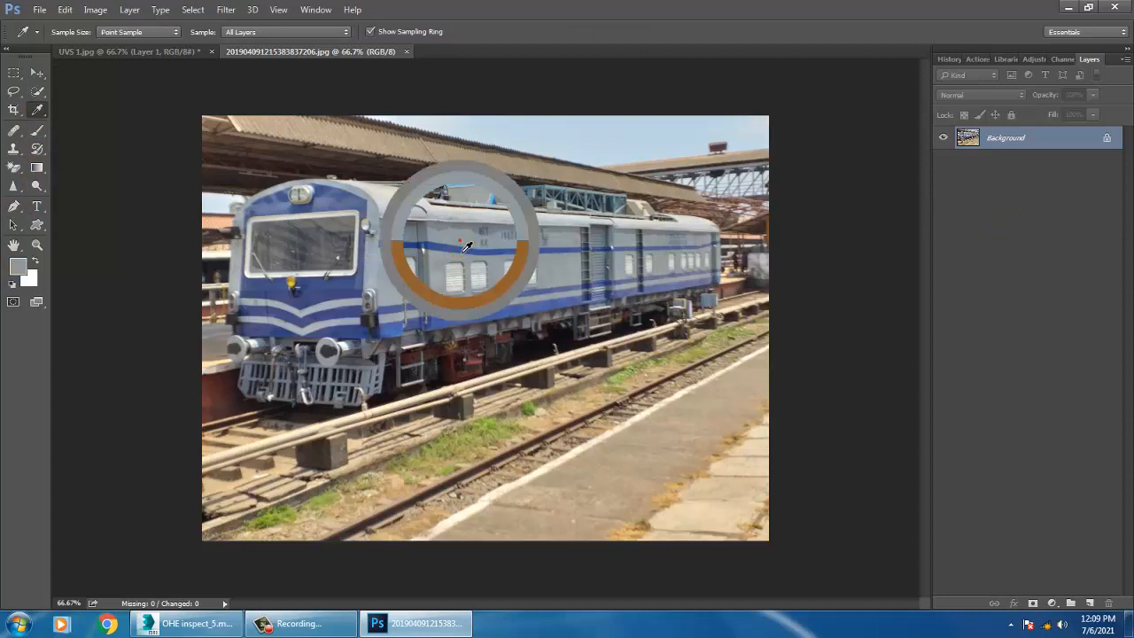
# Step: On a new layer in UVS 1, fill a rectangle around the uppermost UV strip with the sampled grey and deselect it
pyautogui.click(182, 53)
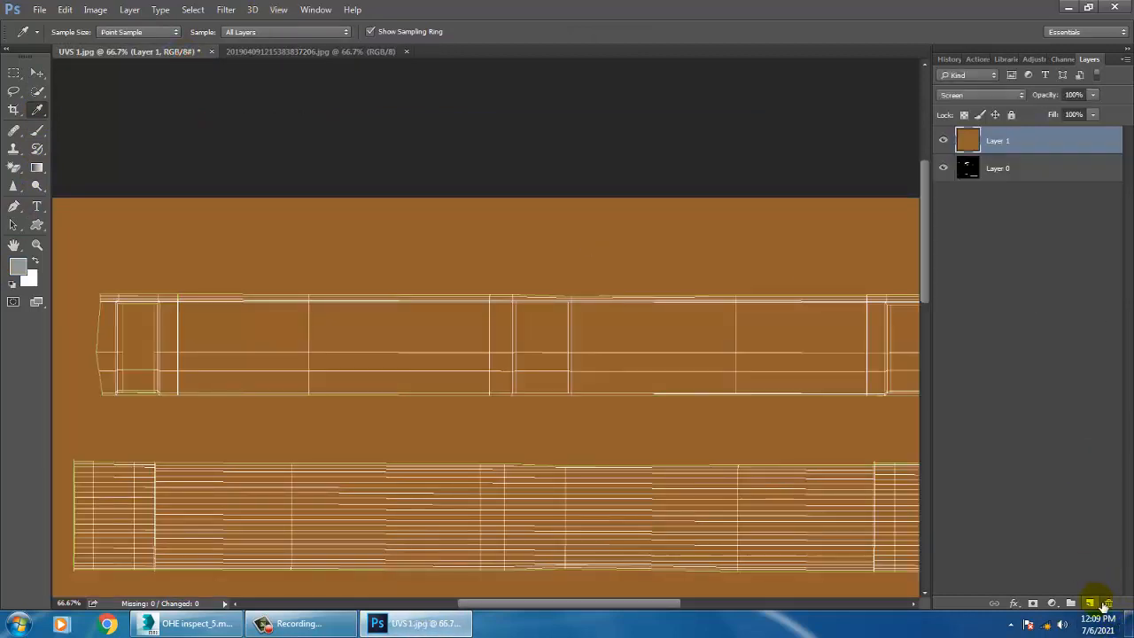
pyautogui.click(1090, 602)
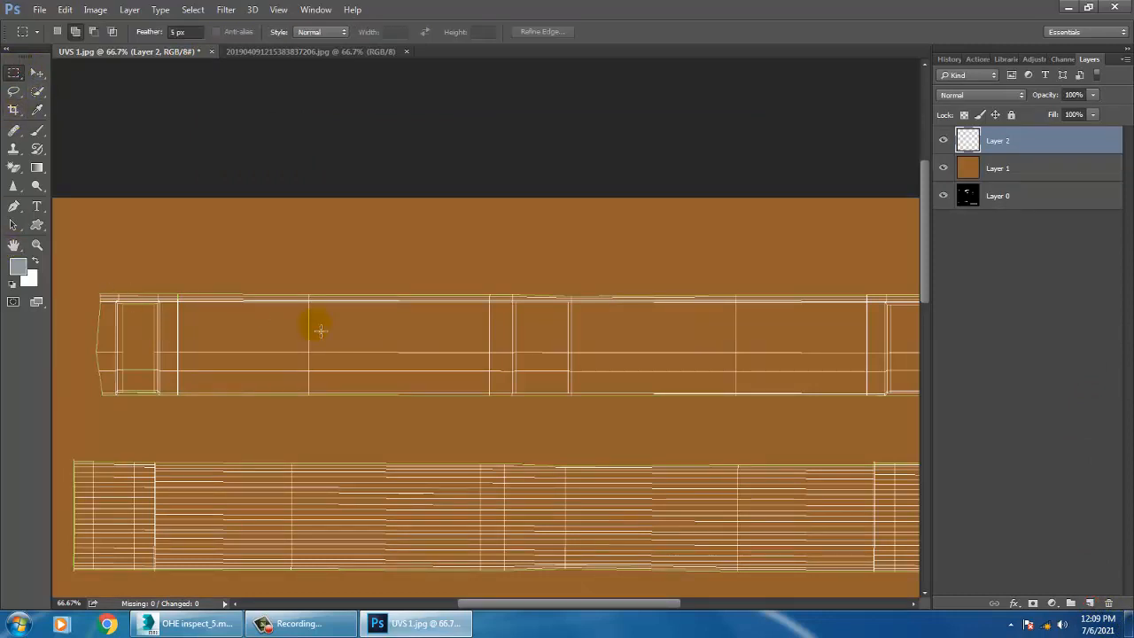
pyautogui.hotkey('ctrl', '-')
pyautogui.moveTo(175, 289); pyautogui.dragTo(851, 399)
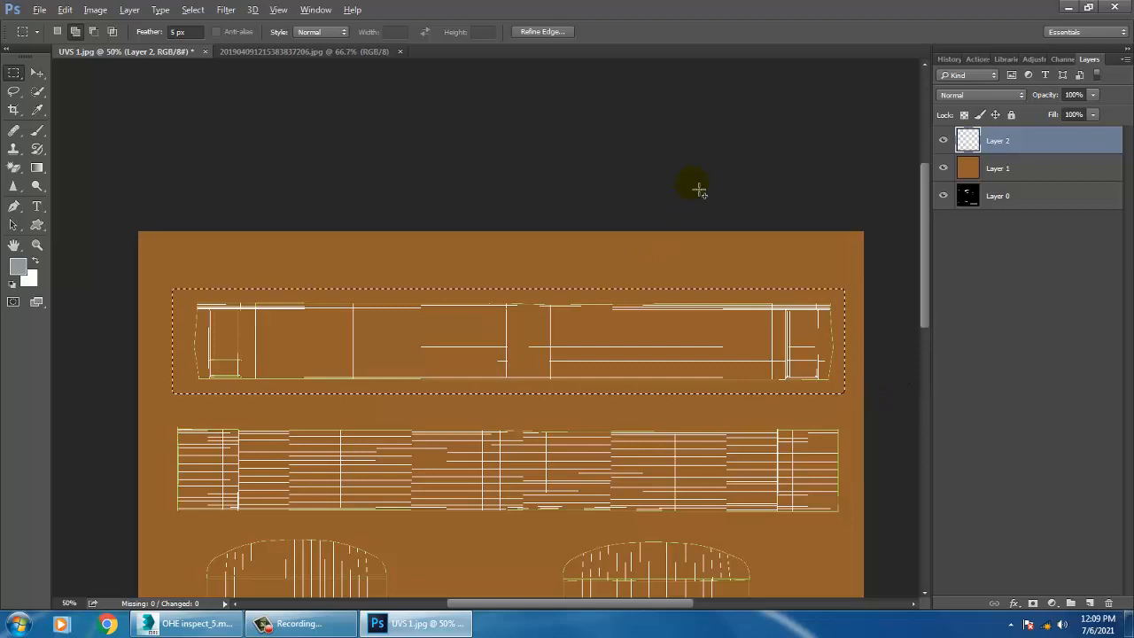
pyautogui.hotkey('alt', 'BackSpace')
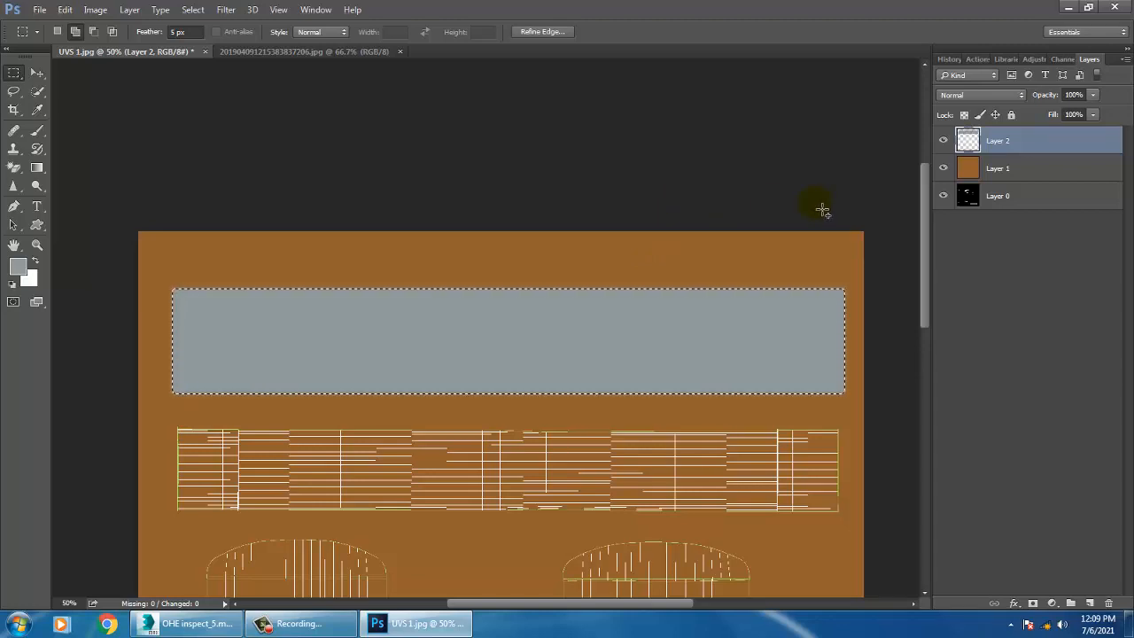
pyautogui.hotkey('ctrl', 'd')
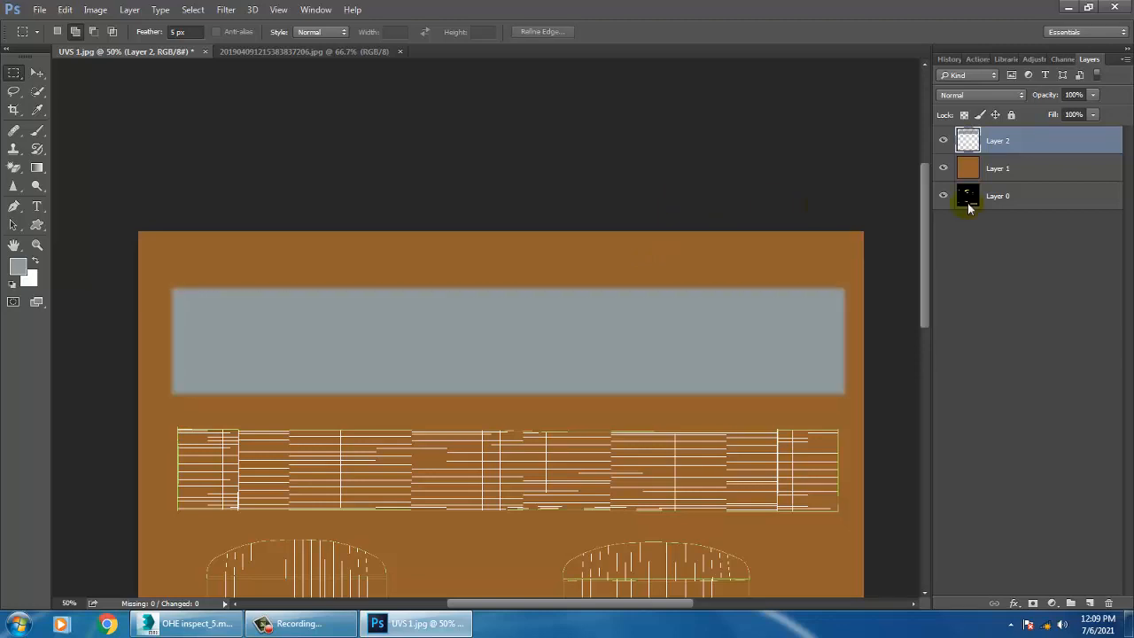
# Step: Lower the opacity of the grey rectangle's layer to 48%
pyautogui.click(1092, 94)
pyautogui.moveTo(1066, 120); pyautogui.dragTo(1056, 121)
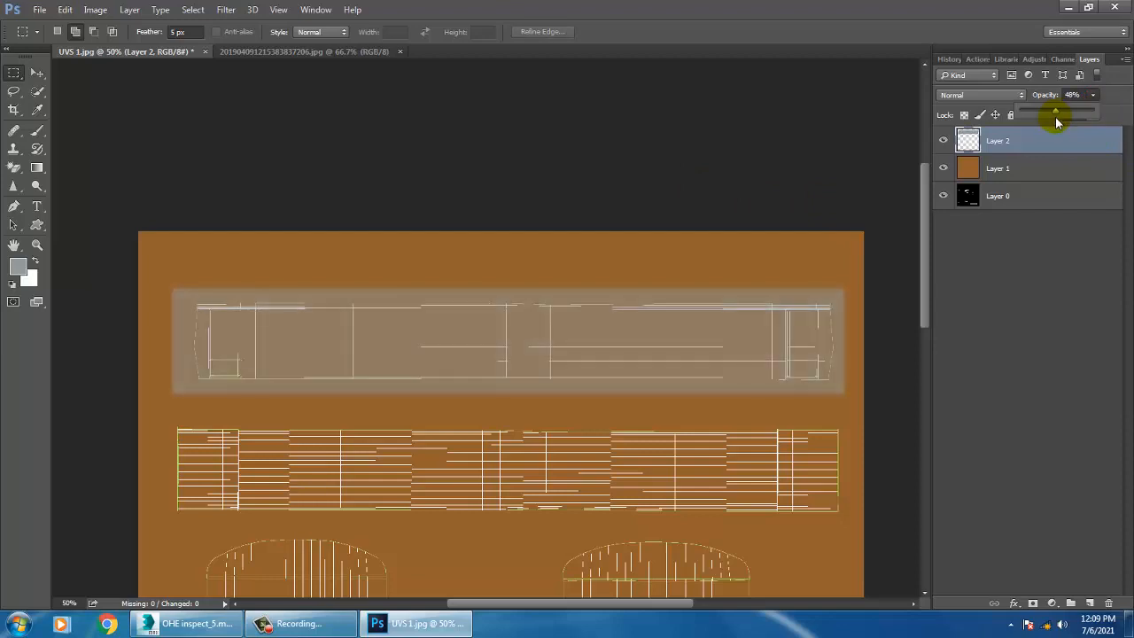
pyautogui.hotkey('ctrl', '+')
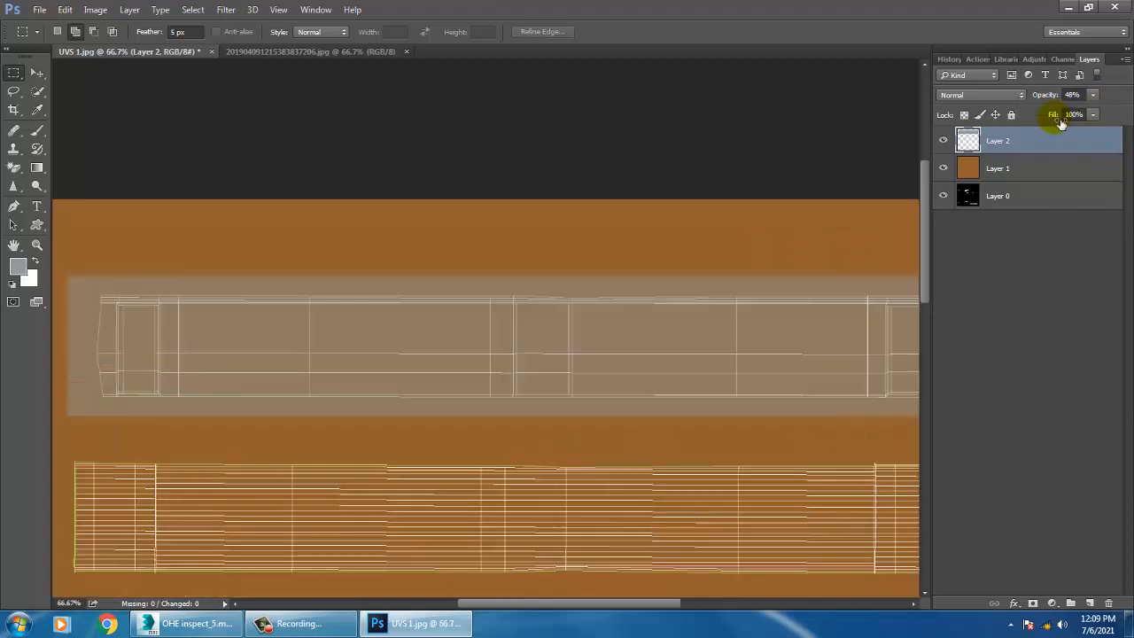
# Step: Sample the blue of the train's lower side stripe in the reference photo and return to UVS 1
pyautogui.click(316, 54)
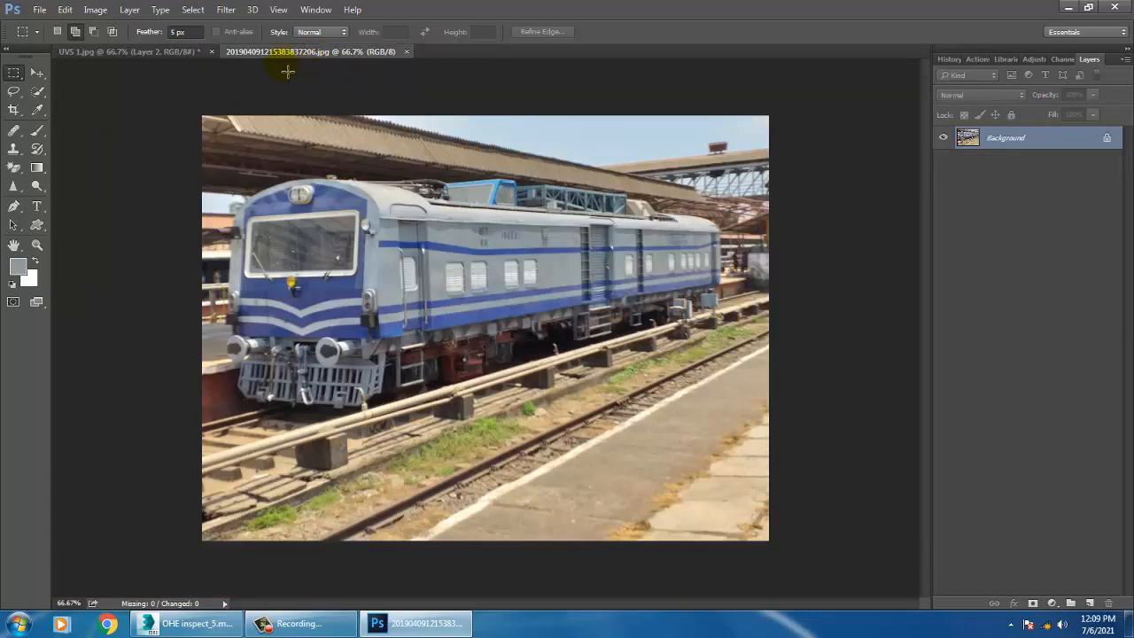
pyautogui.click(37, 110)
pyautogui.click(481, 298)
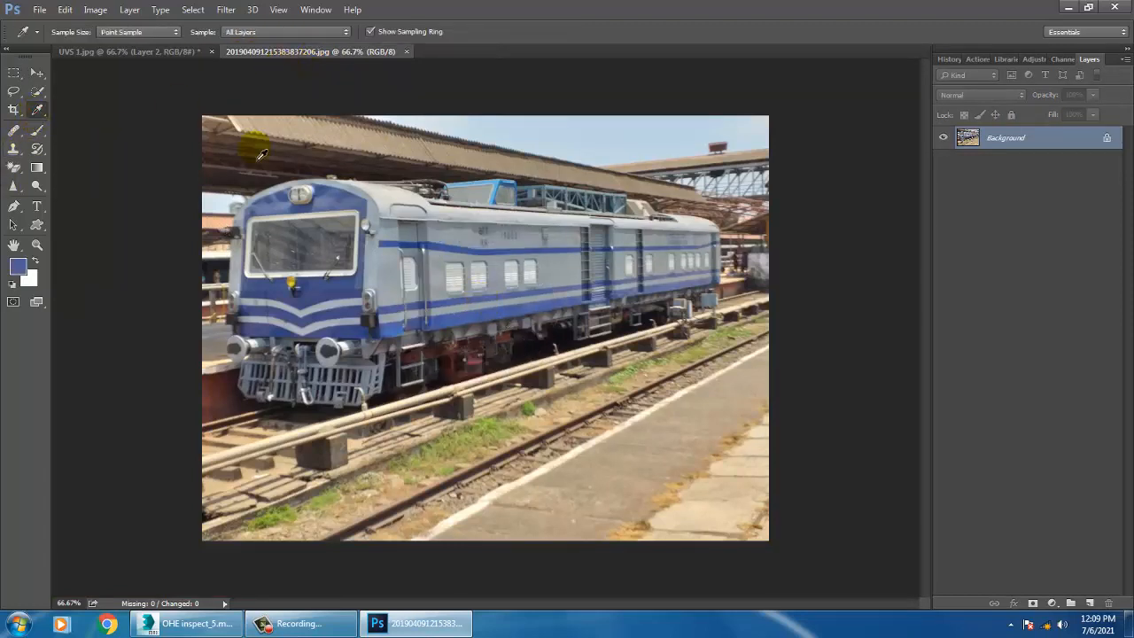
pyautogui.click(169, 52)
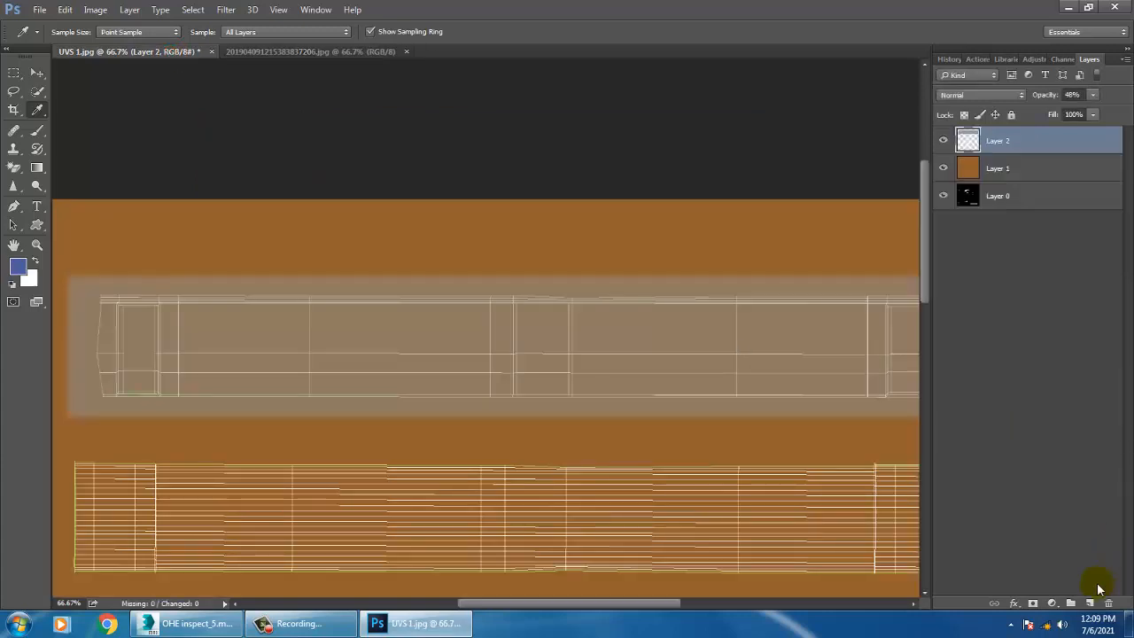
# Step: Add a new layer above the grey rectangle and set the Rectangular Marquee feather to 0 px
pyautogui.click(1090, 604)
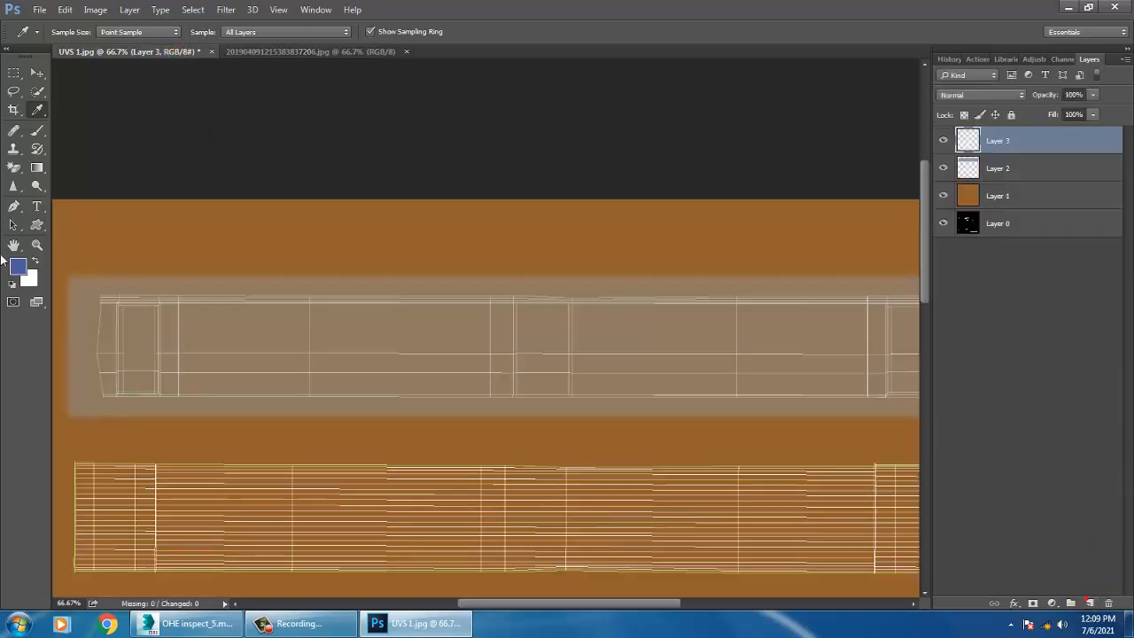
pyautogui.click(14, 73)
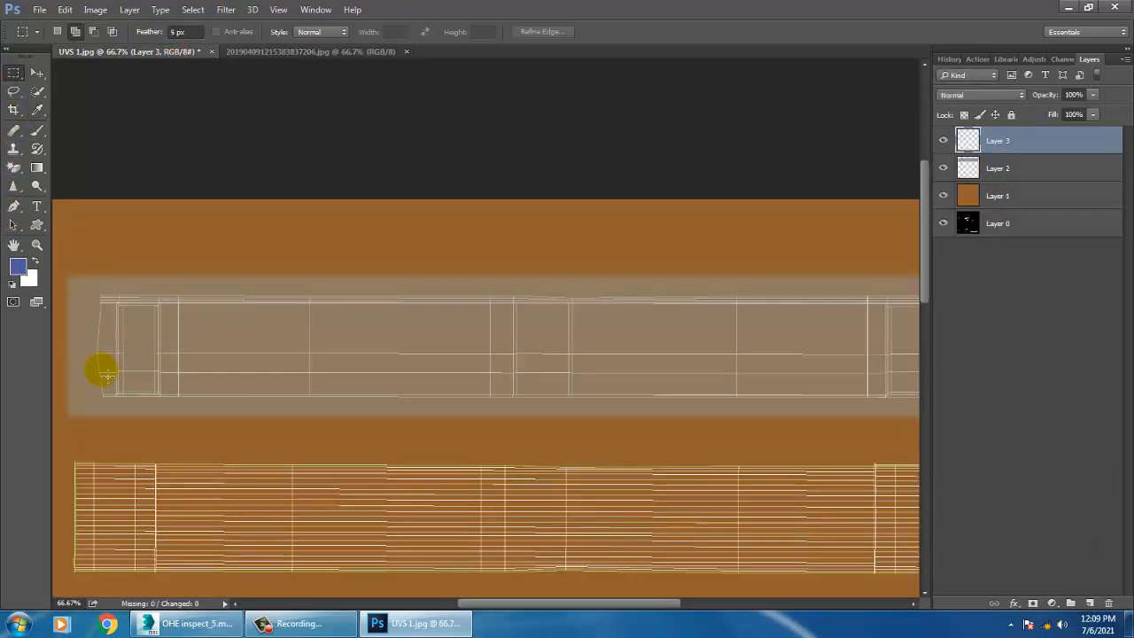
pyautogui.moveTo(100, 374); pyautogui.dragTo(532, 356)
pyautogui.click(184, 32)
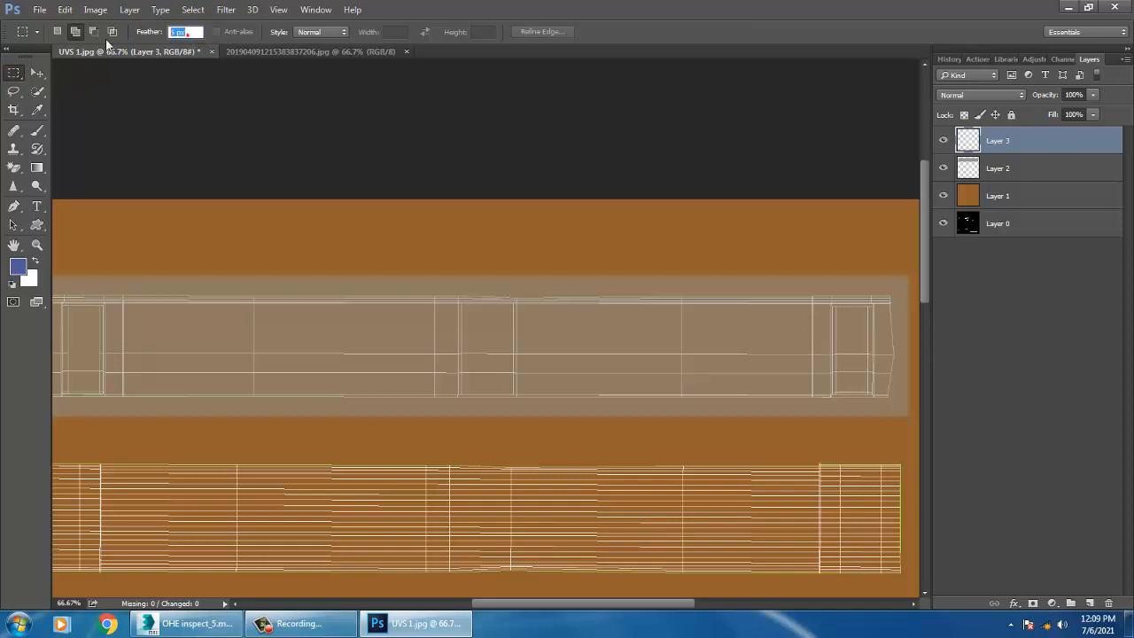
pyautogui.write('0')
pyautogui.press('Return')
# Step: Select a thin band about 25 in by 0.19 in across the lower part of the uppermost UV strip, fill it blue and deselect
pyautogui.press('space')
pyautogui.moveTo(310, 365); pyautogui.dragTo(449, 346)
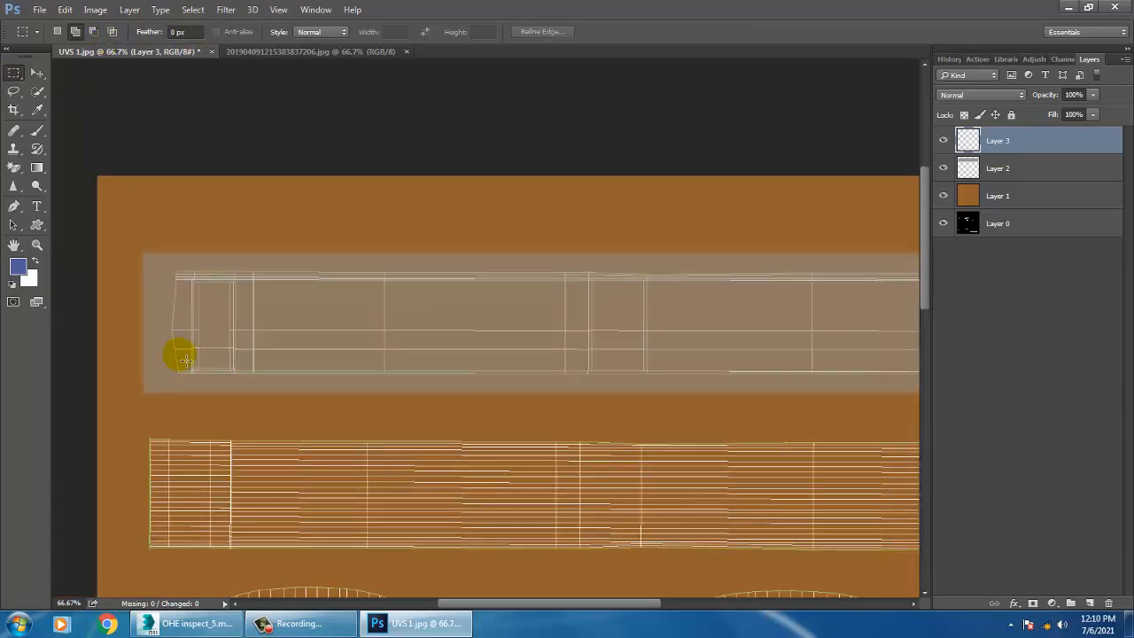
pyautogui.hotkey('ctrl', '-')
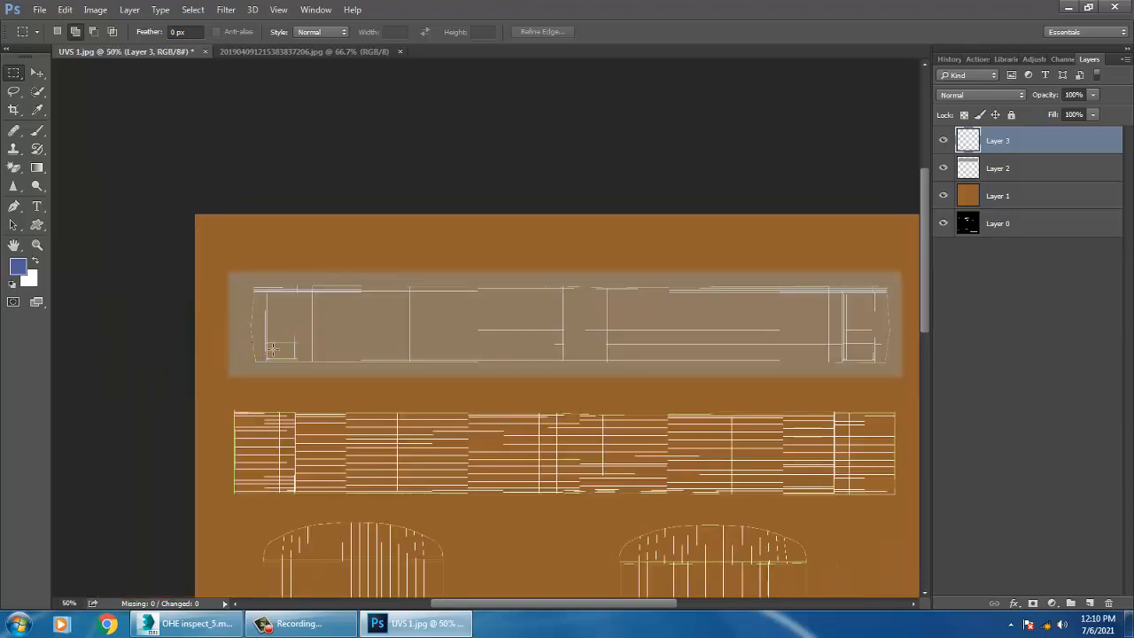
pyautogui.moveTo(270, 344); pyautogui.dragTo(726, 348)
pyautogui.moveTo(797, 350); pyautogui.dragTo(896, 353)
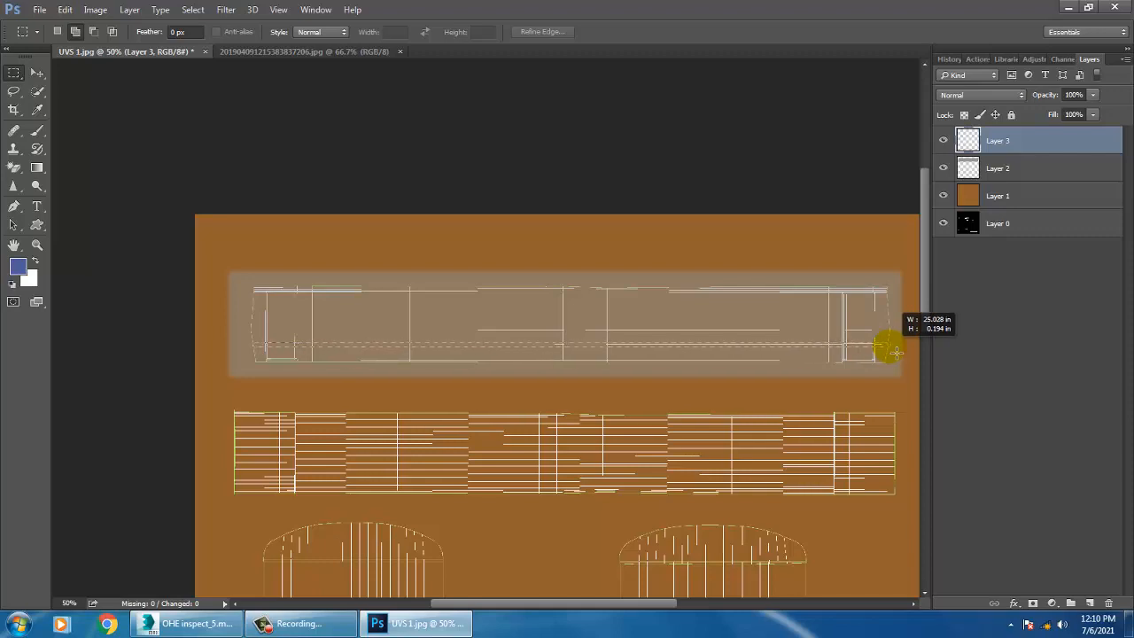
pyautogui.moveTo(896, 352); pyautogui.dragTo(896, 352)
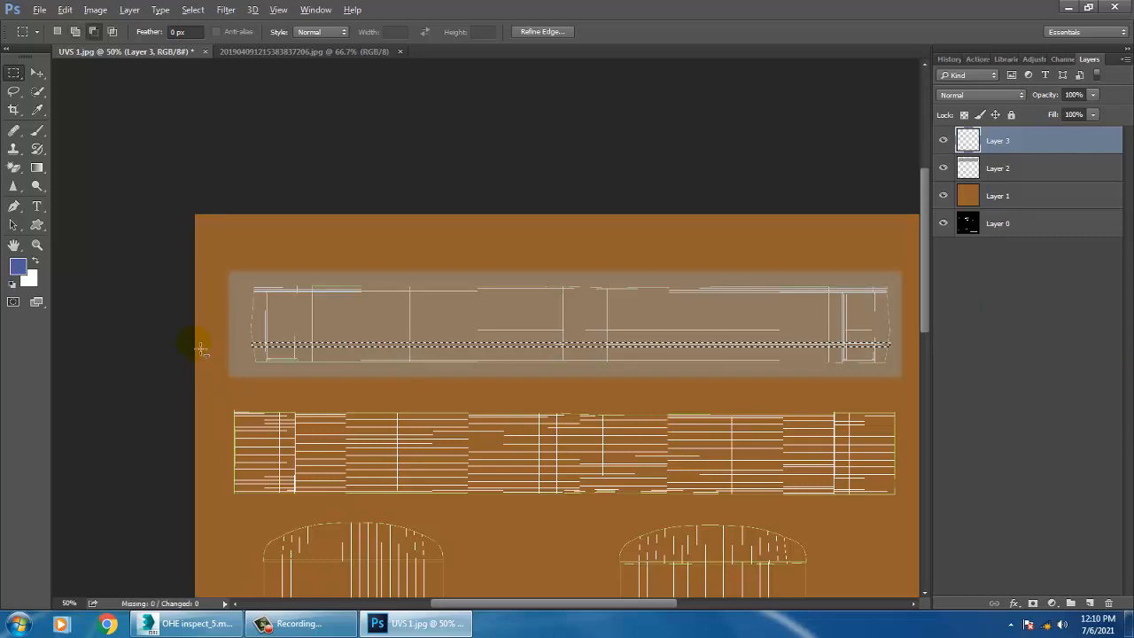
pyautogui.hotkey('alt', 'BackSpace')
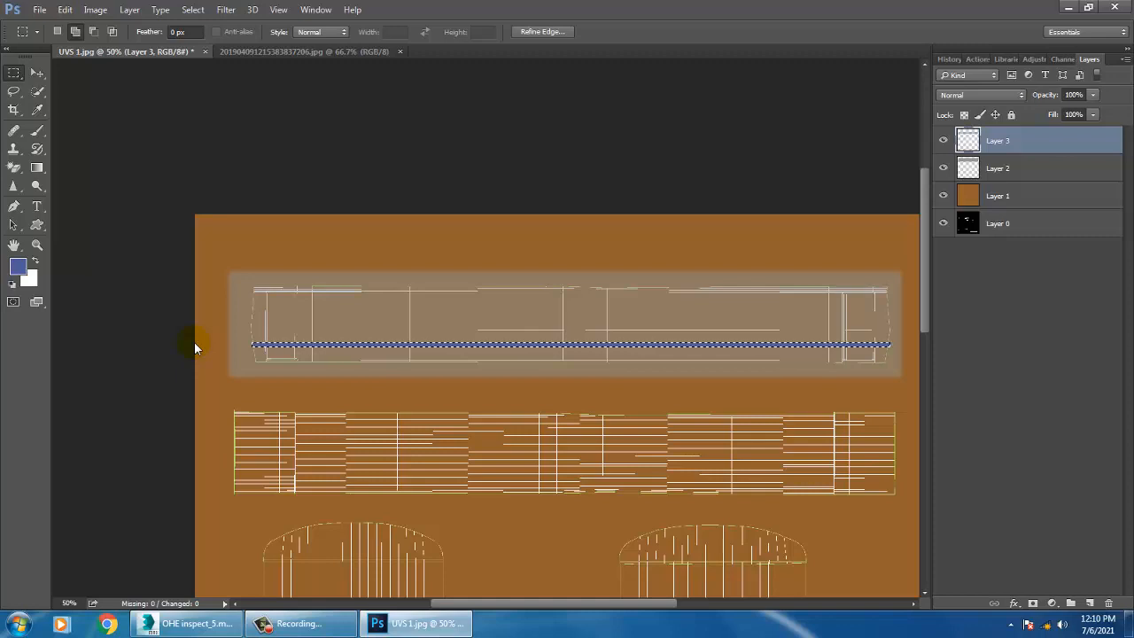
pyautogui.click(194, 342)
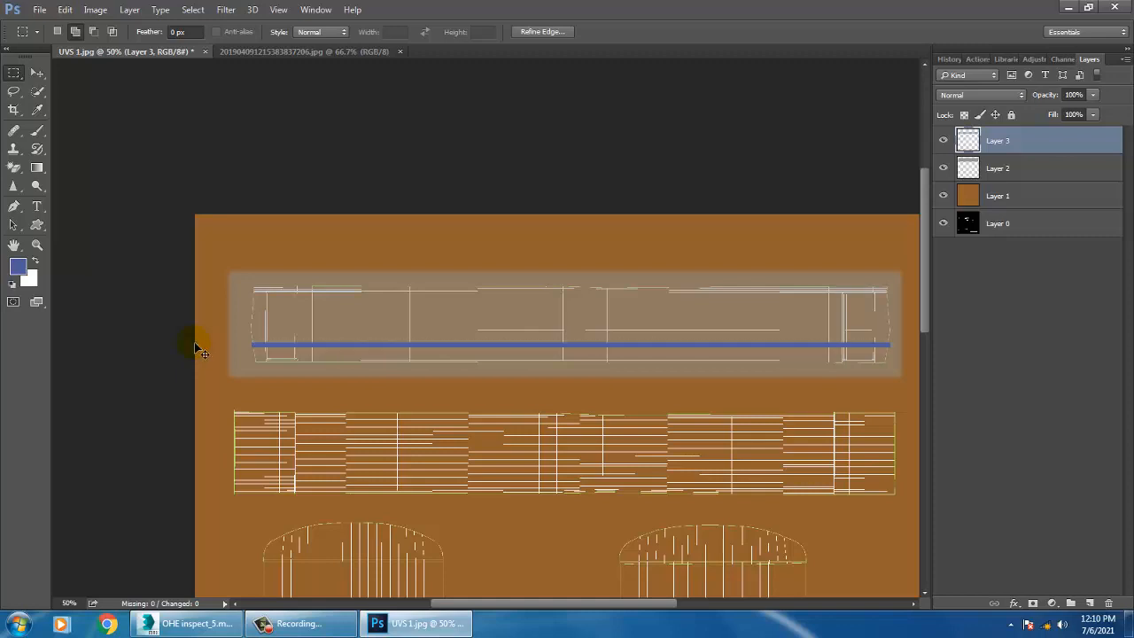
# Step: Duplicate the blue band across the uppermost UV strip and place the copy just below the original
pyautogui.click(36, 72)
pyautogui.moveTo(448, 429); pyautogui.dragTo(448, 435)
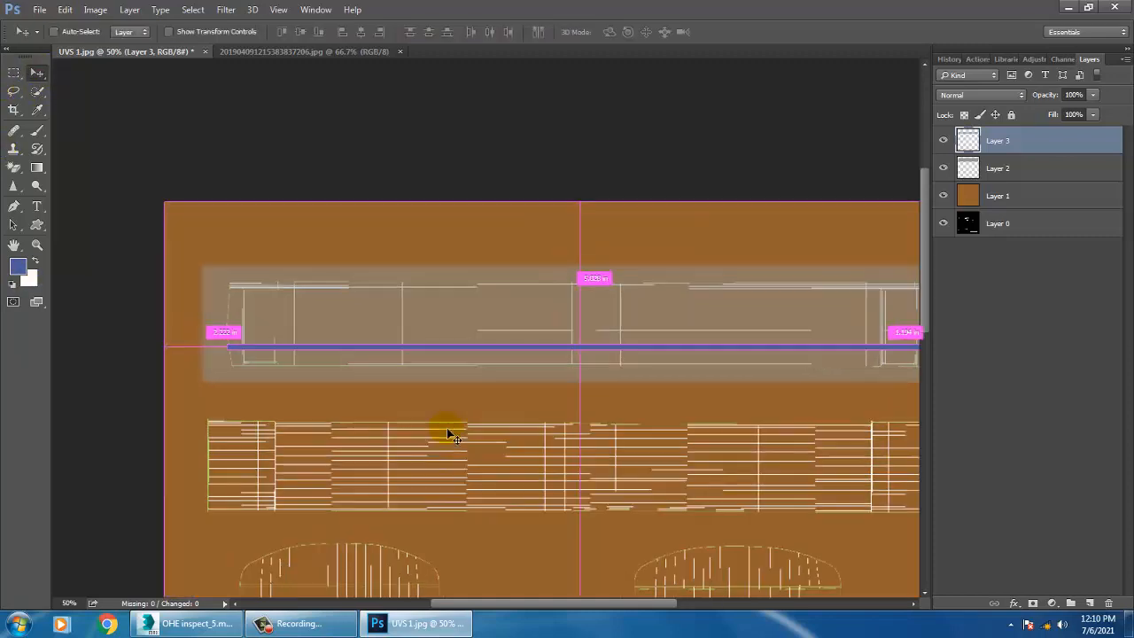
pyautogui.hotkey('ctrl', '+')
pyautogui.hotkey('ctrl', '+')
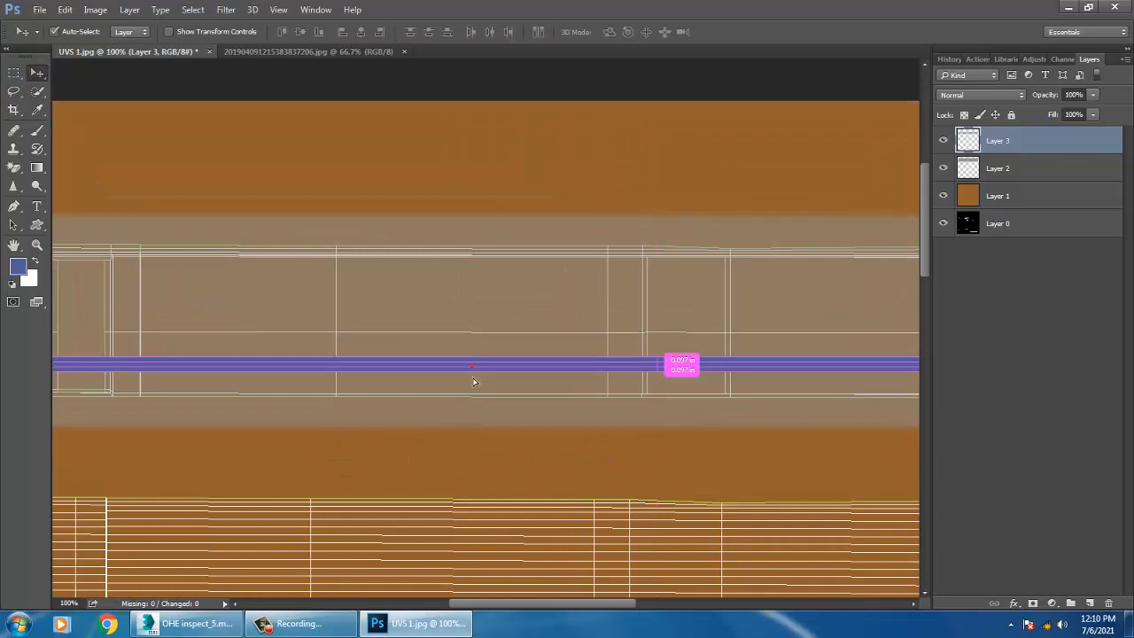
pyautogui.keyDown('alt'); pyautogui.moveTo(474, 382); pyautogui.dragTo(473, 386); pyautogui.keyUp('alt')
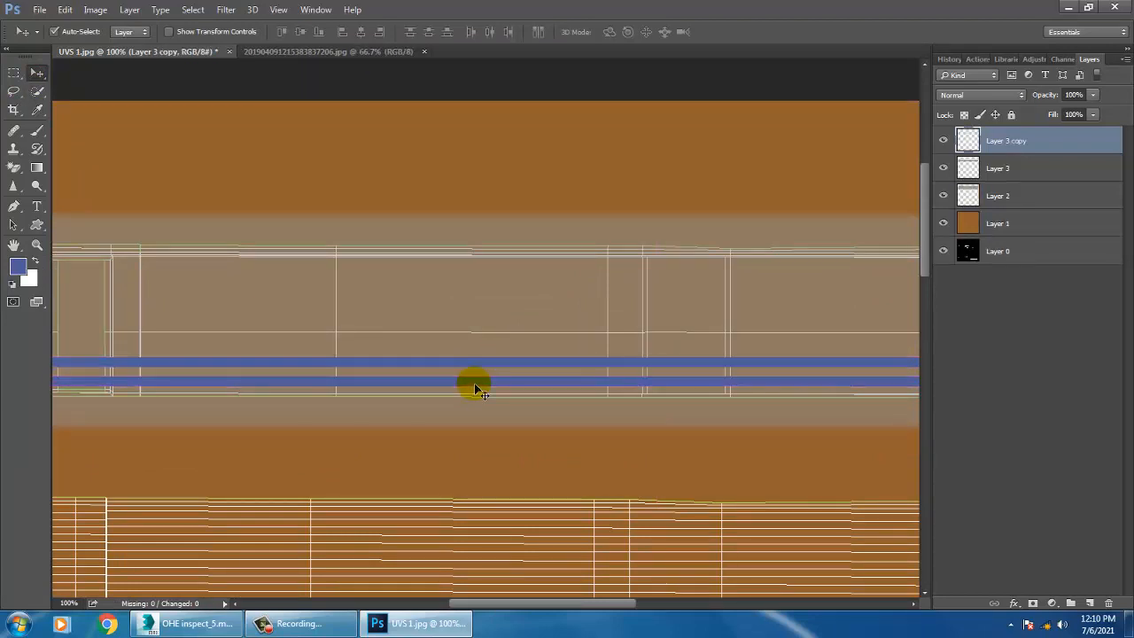
# Step: Check the side stripes in the reference photo and lower the copied band onto the bottom edge of the uppermost UV strip
pyautogui.click(360, 53)
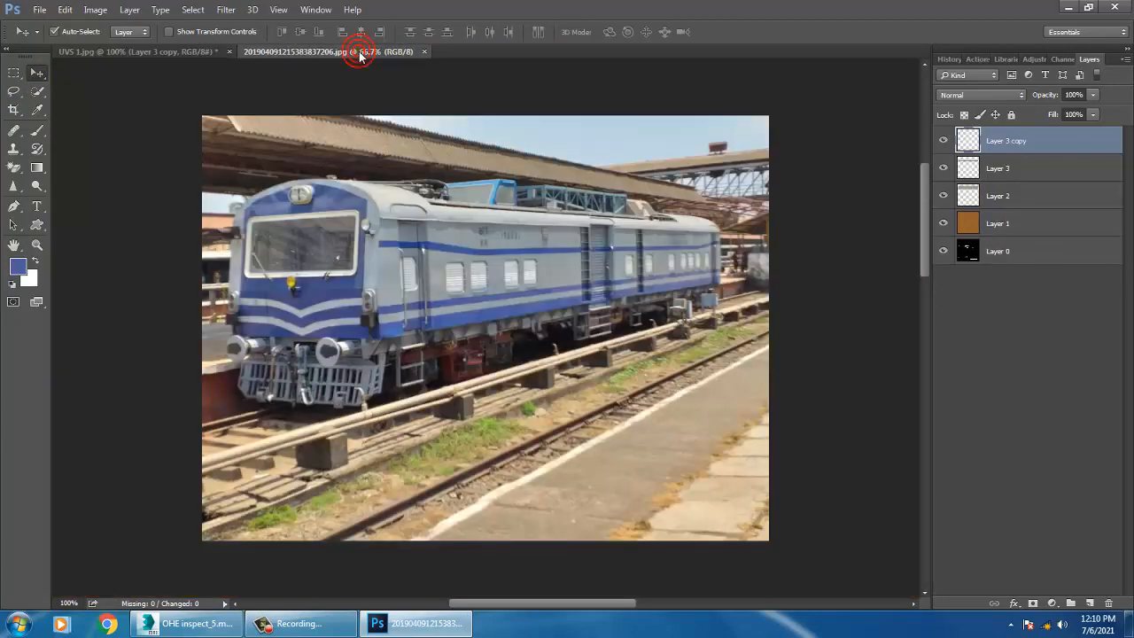
pyautogui.click(131, 49)
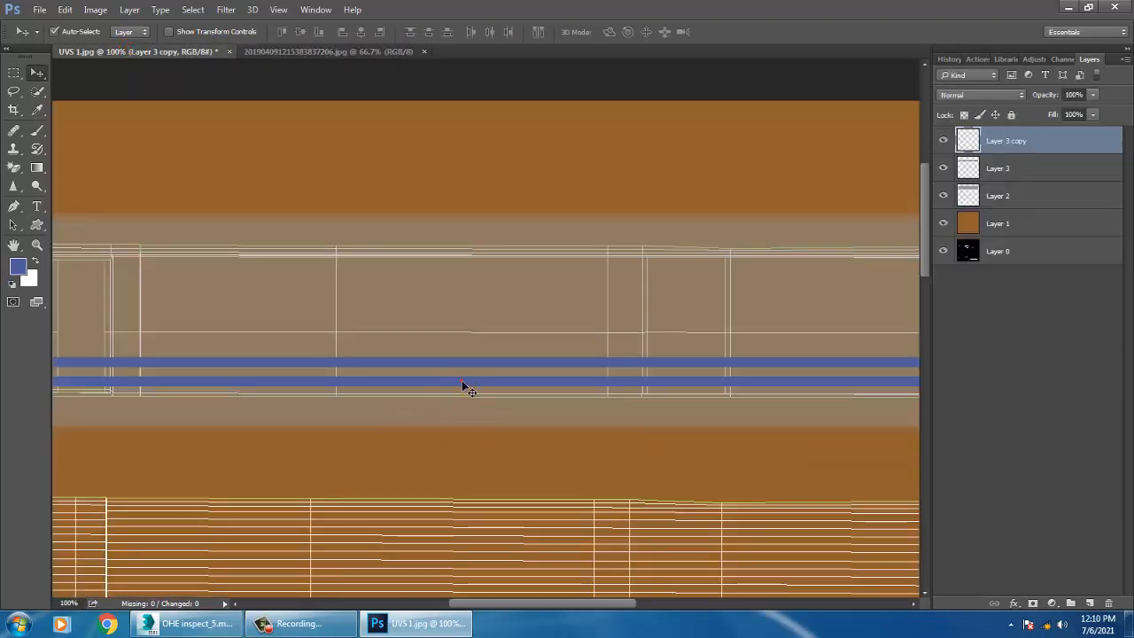
pyautogui.moveTo(462, 387); pyautogui.dragTo(461, 386)
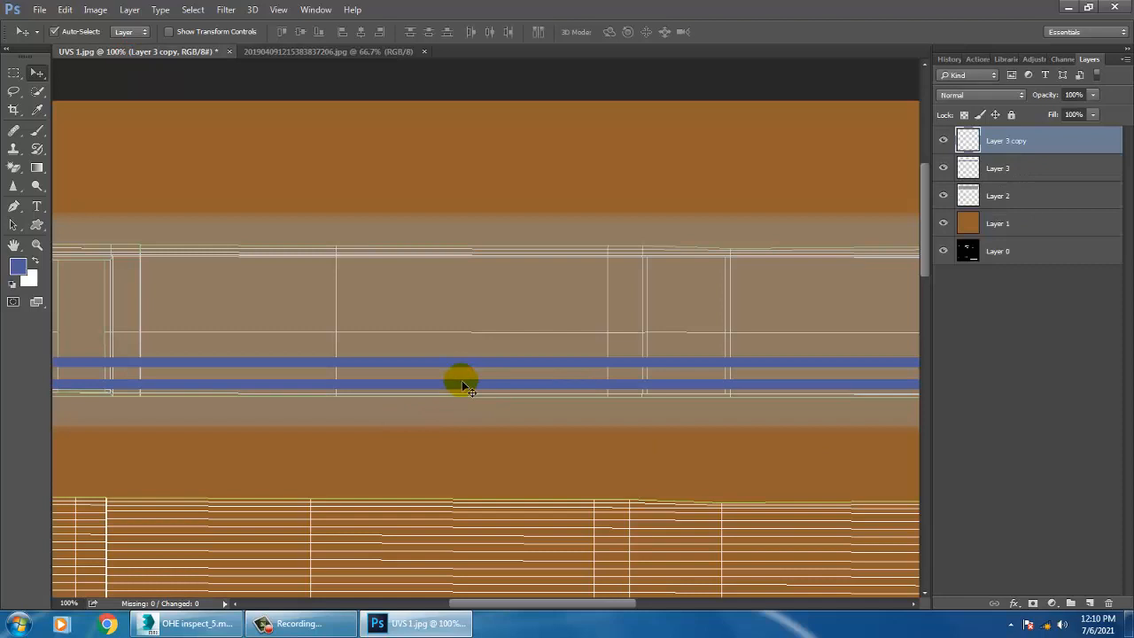
pyautogui.press('Down')
pyautogui.press('Down')
pyautogui.press('Down')
pyautogui.press('Down')
pyautogui.press('Down')
pyautogui.press('Down')
pyautogui.press('Down')
pyautogui.press('Down')
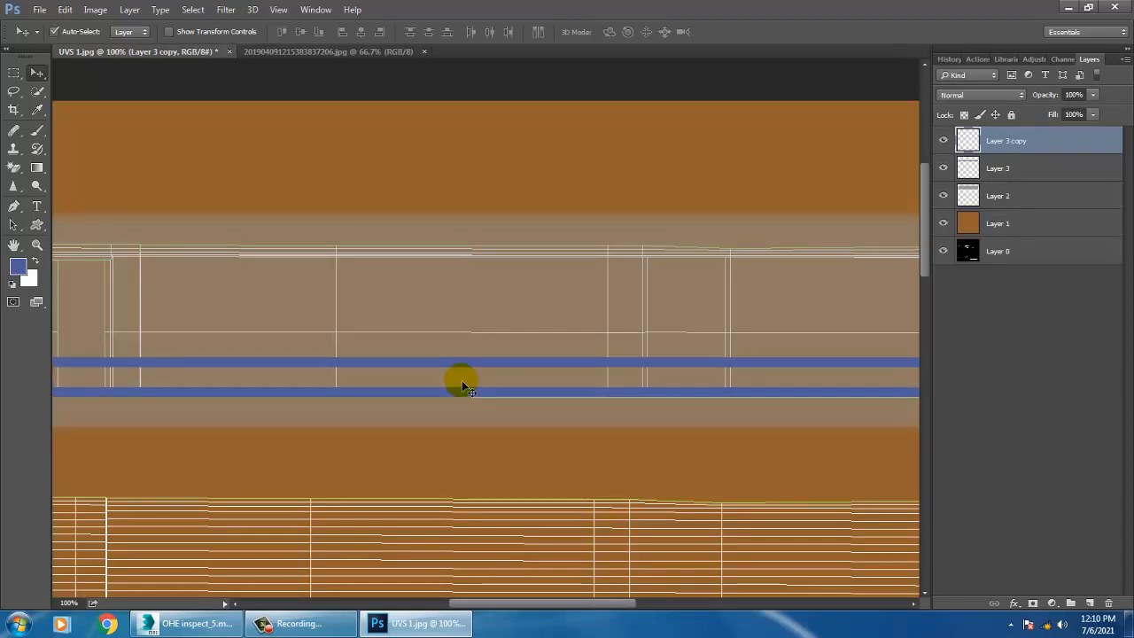
pyautogui.press('Down')
pyautogui.press('Down')
pyautogui.press('Down')
pyautogui.press('ctrl')
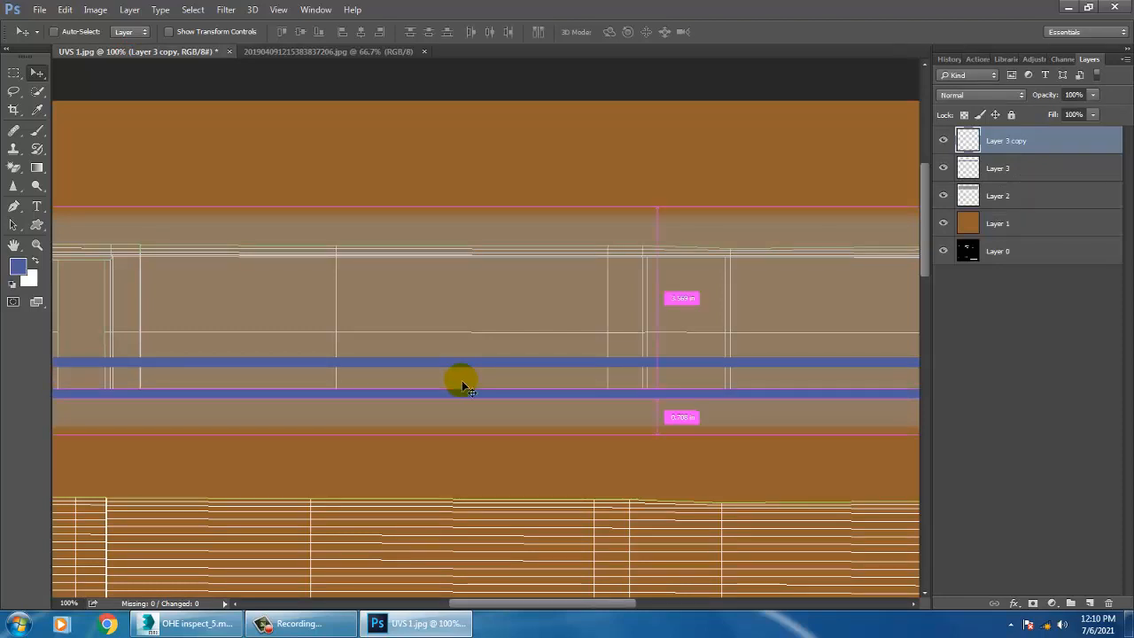
# Step: Stretch the lower blue band upward to about 157% of its height with Free Transform
pyautogui.hotkey('ctrl', 't')
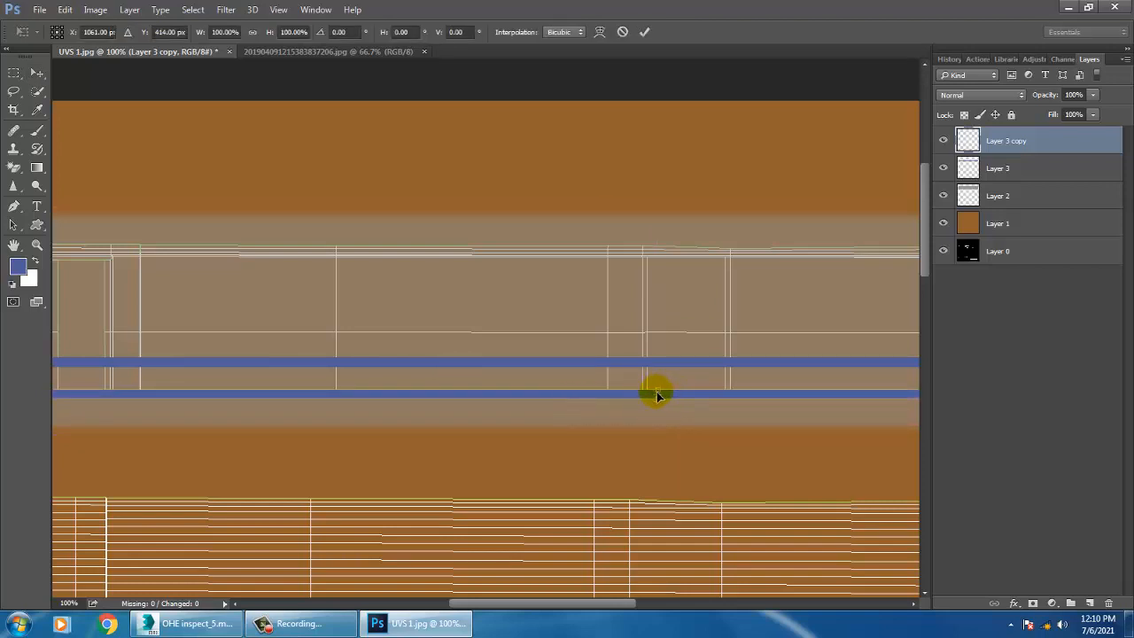
pyautogui.moveTo(663, 393); pyautogui.dragTo(662, 388)
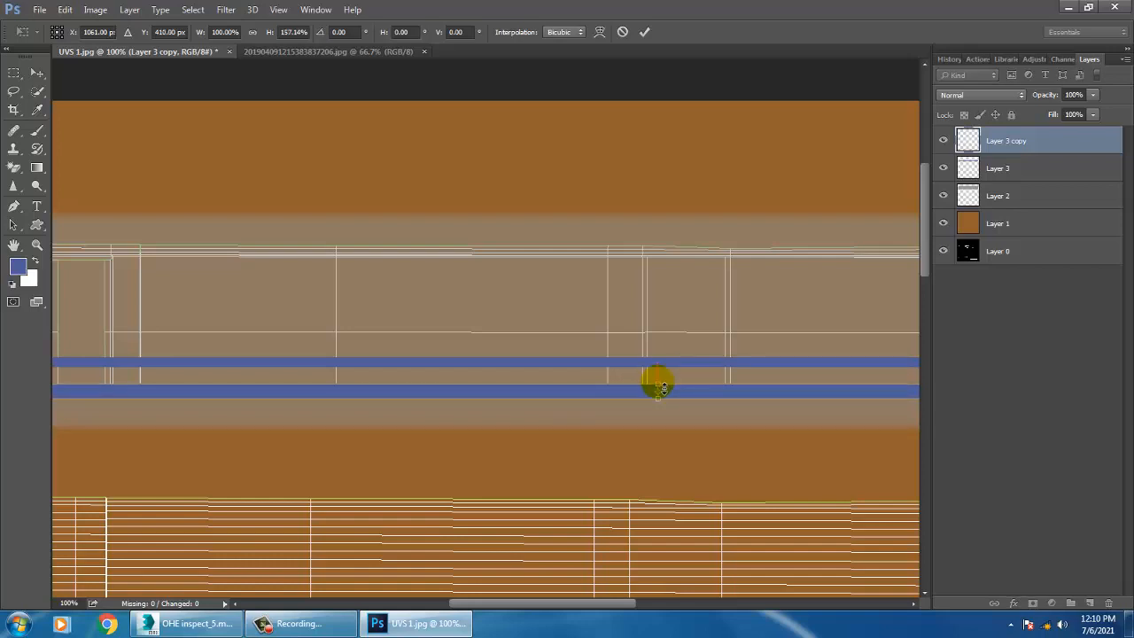
pyautogui.press('Return')
# Step: Nudge the original thin blue band down until only a narrow gap separates it from the thicker band
pyautogui.click(668, 361)
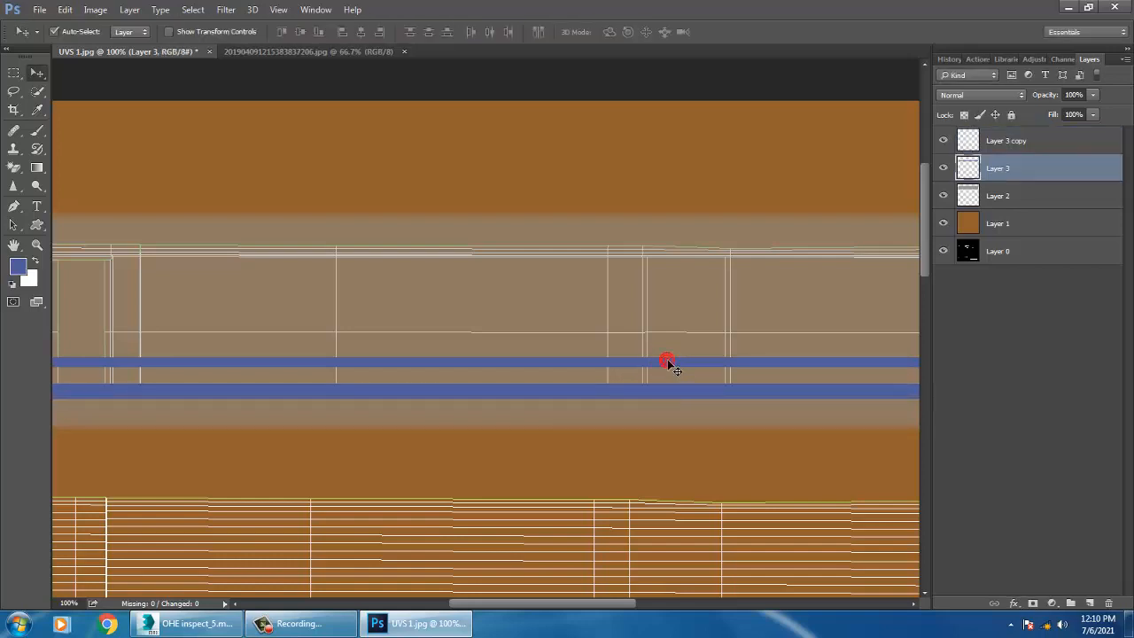
pyautogui.press('Down')
pyautogui.press('Down')
pyautogui.press('Down')
pyautogui.press('Down')
pyautogui.press('Down')
pyautogui.press('Down')
pyautogui.press('Down')
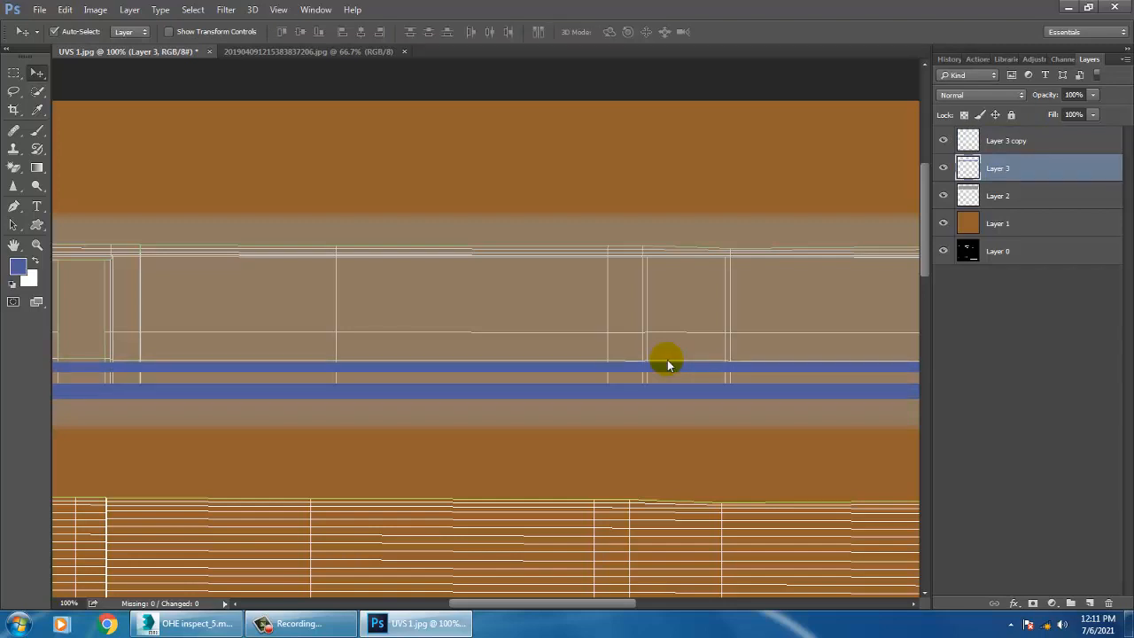
pyautogui.press('Down')
pyautogui.press('Down')
pyautogui.press('Down')
pyautogui.press('Down')
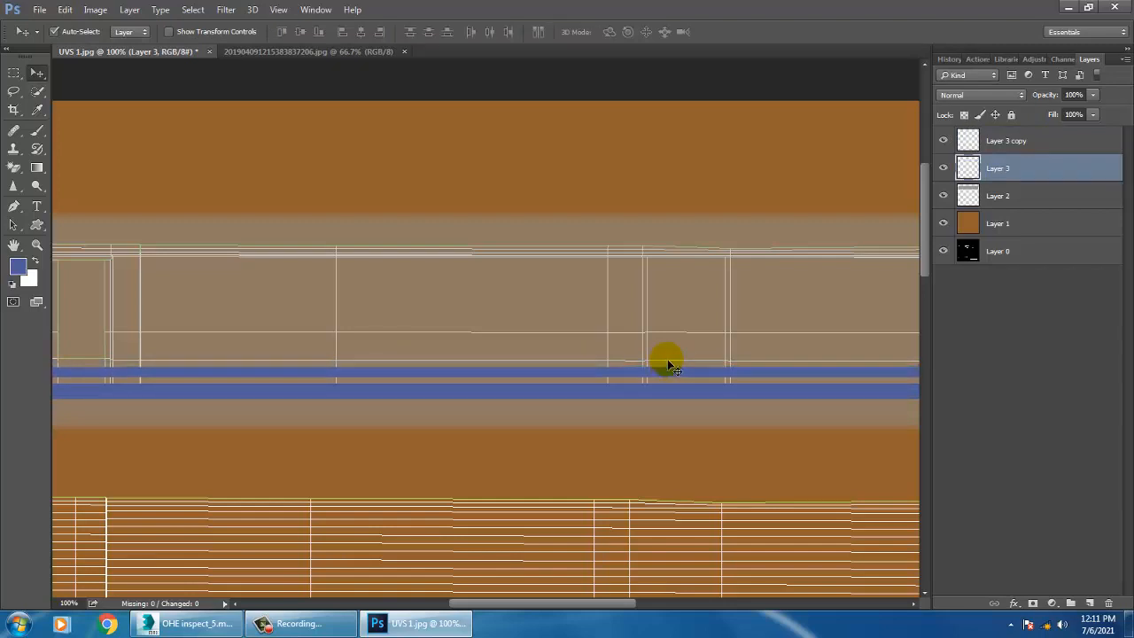
pyautogui.press('Down')
# Step: After checking the reference photo, make a short thin blue stripe on a new top layer across the strip's left end, and deselect
pyautogui.keyDown('alt'); pyautogui.scroll(-1, 668, 361); pyautogui.keyUp('alt')
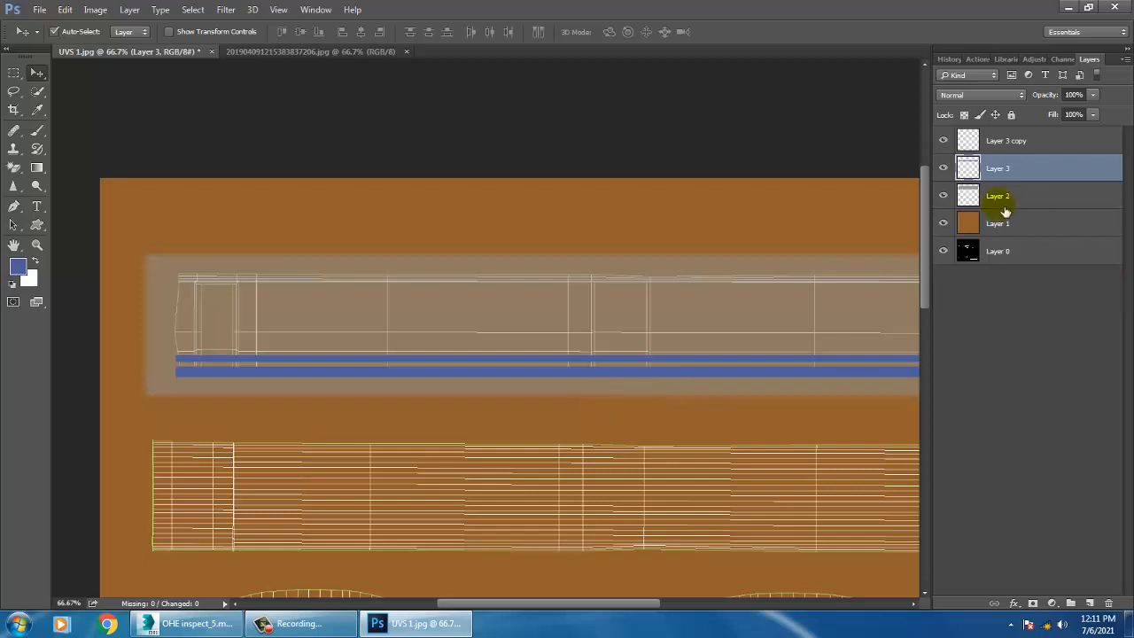
pyautogui.click(301, 51)
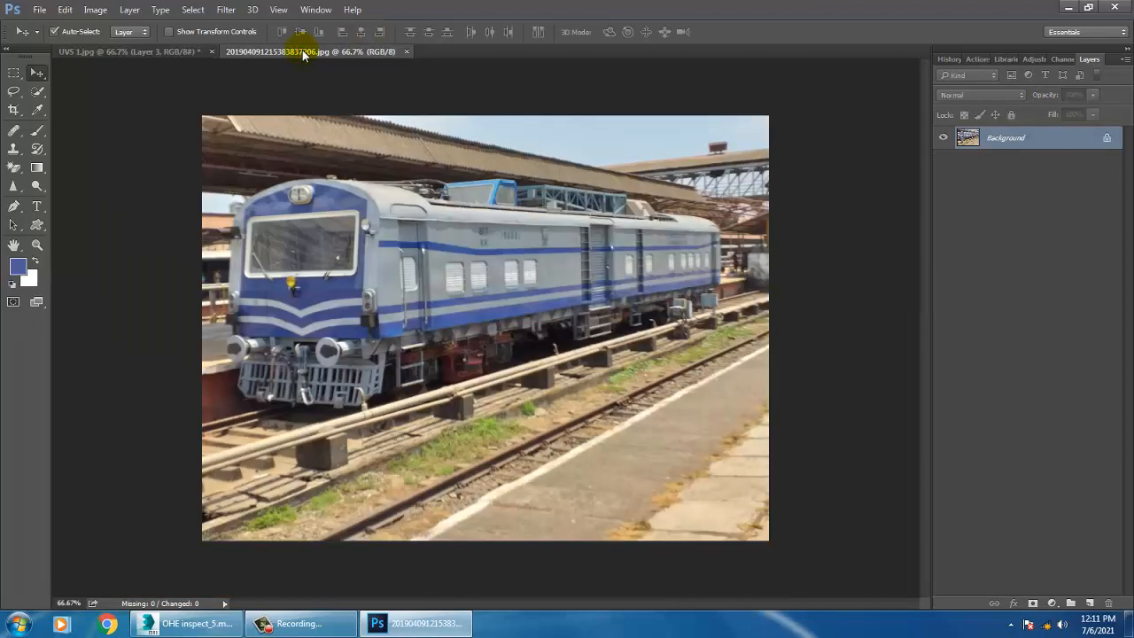
pyautogui.click(156, 51)
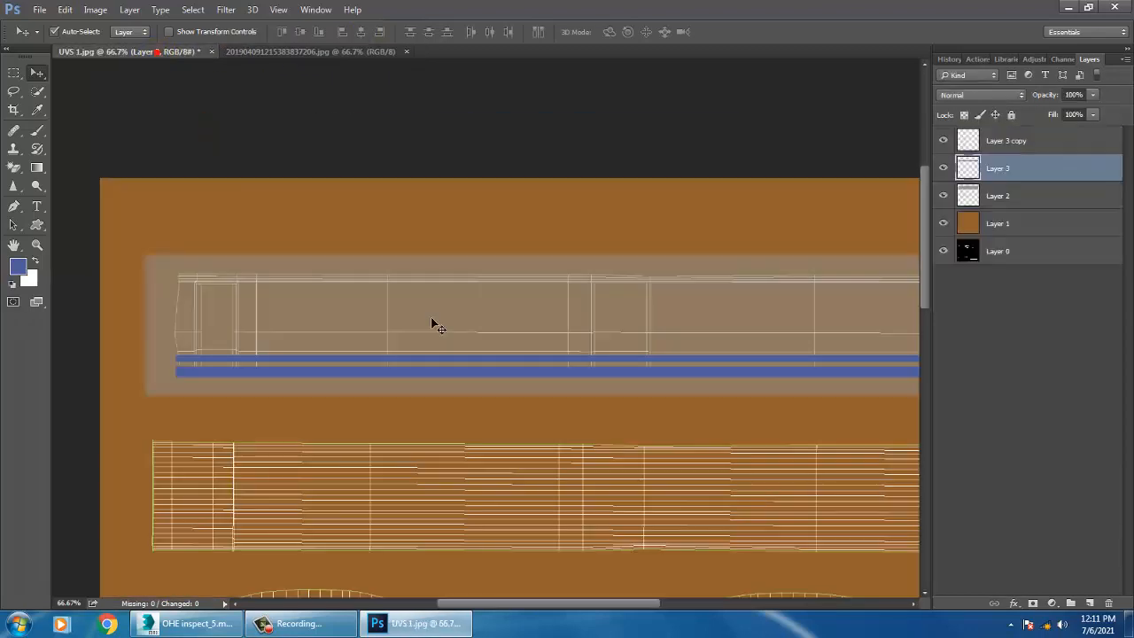
pyautogui.click(14, 72)
pyautogui.moveTo(181, 306); pyautogui.dragTo(264, 305)
pyautogui.click(36, 74)
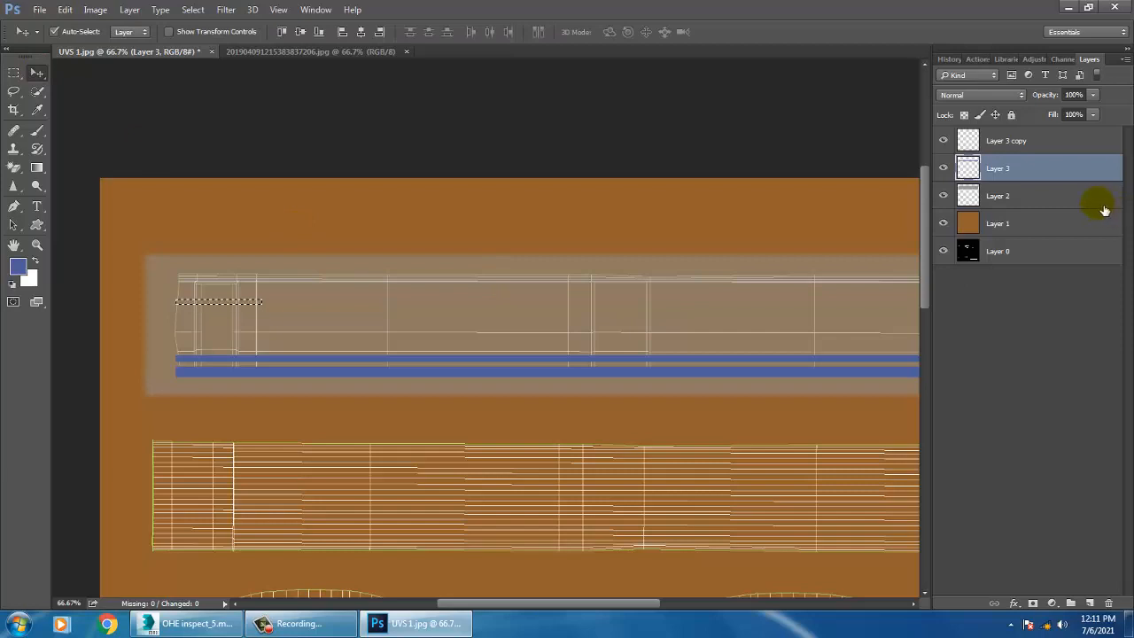
pyautogui.click(1090, 603)
pyautogui.moveTo(1024, 174); pyautogui.dragTo(1013, 142)
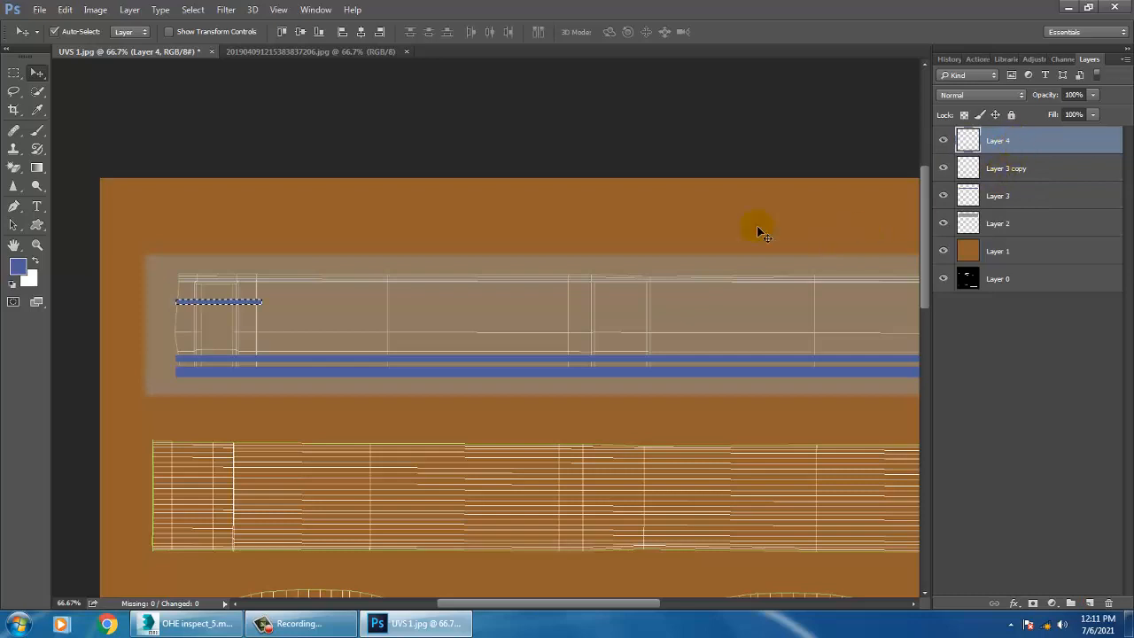
pyautogui.hotkey('ctrl', 'd')
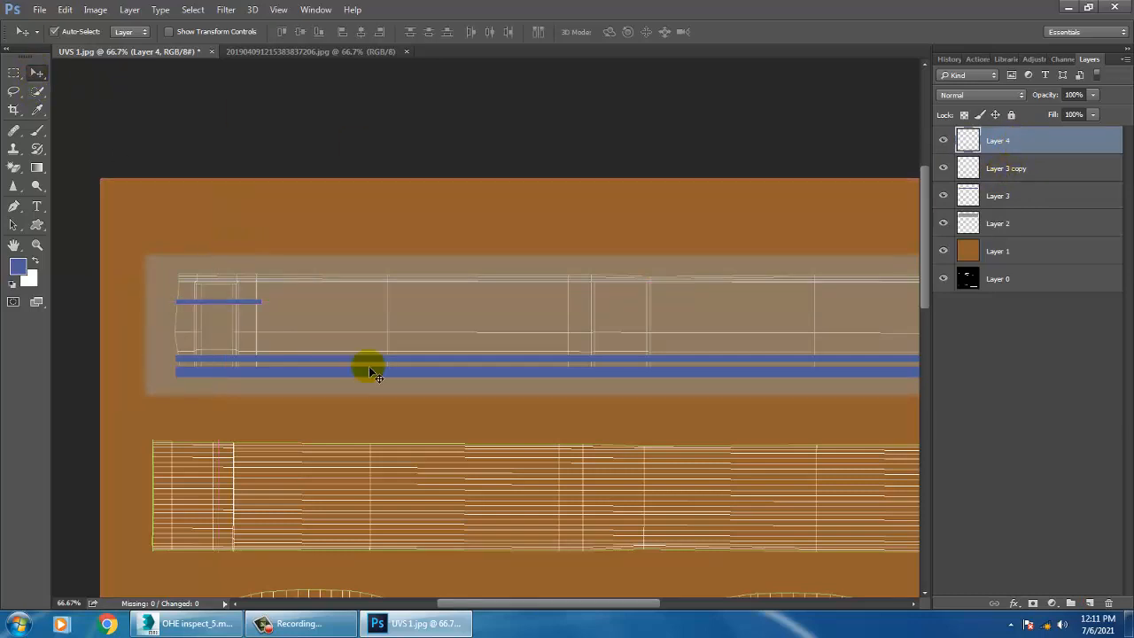
# Step: Duplicate the short blue stripe and align the copy with the right end of the uppermost UV strip
pyautogui.moveTo(496, 371); pyautogui.dragTo(440, 391)
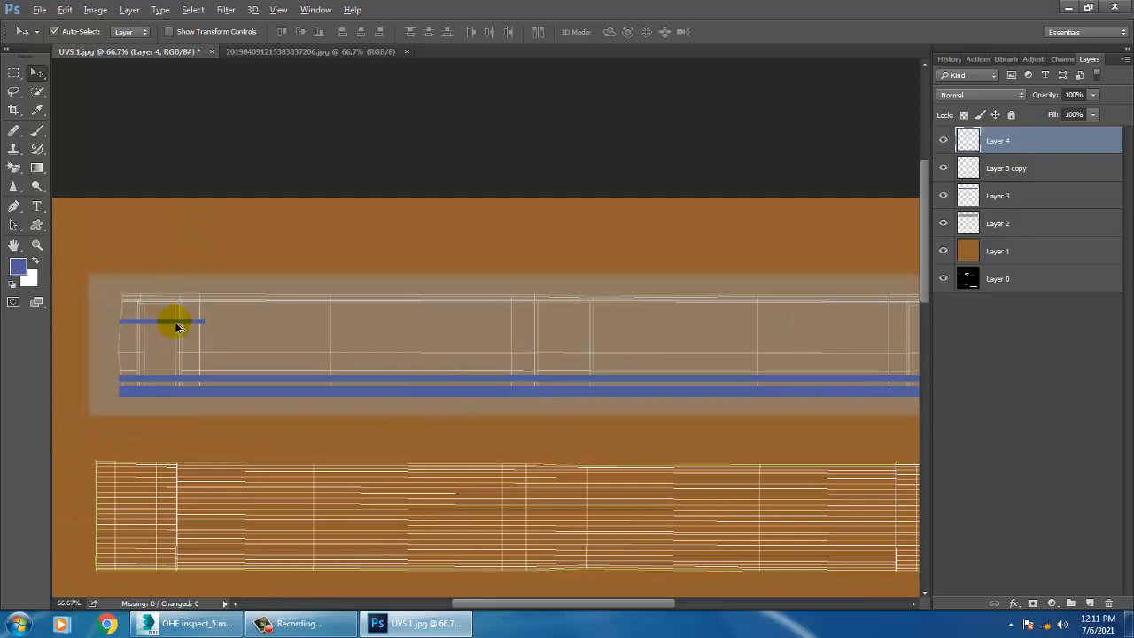
pyautogui.keyDown('alt'); pyautogui.moveTo(177, 328); pyautogui.dragTo(916, 334); pyautogui.keyUp('alt')
pyautogui.moveTo(705, 345); pyautogui.dragTo(608, 354)
pyautogui.hotkey('shift', 'Left')
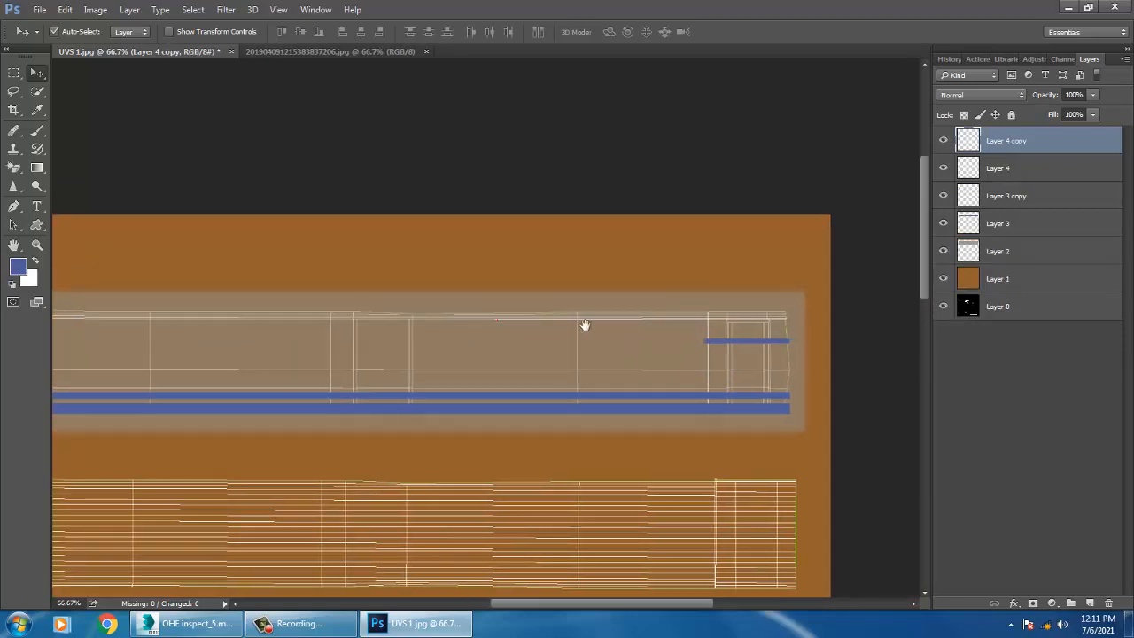
pyautogui.moveTo(502, 320); pyautogui.dragTo(653, 322)
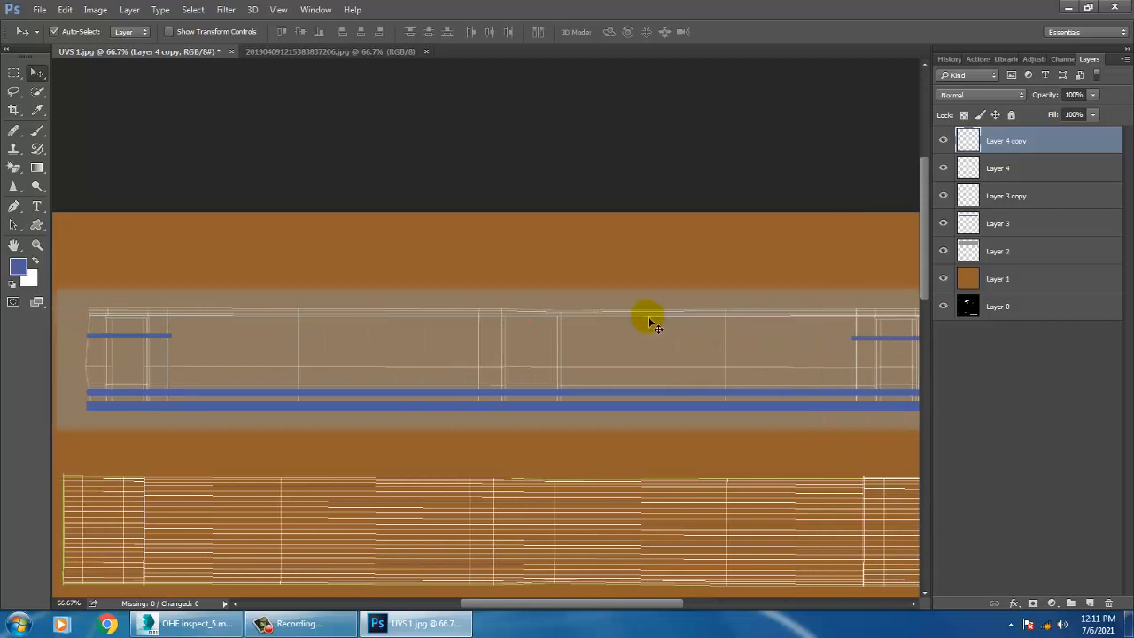
# Step: Select the layers of both short upper stripes and examine the upper stripe's shape in the reference photo
pyautogui.keyDown('ctrl'); pyautogui.click(1016, 170); pyautogui.keyUp('ctrl')
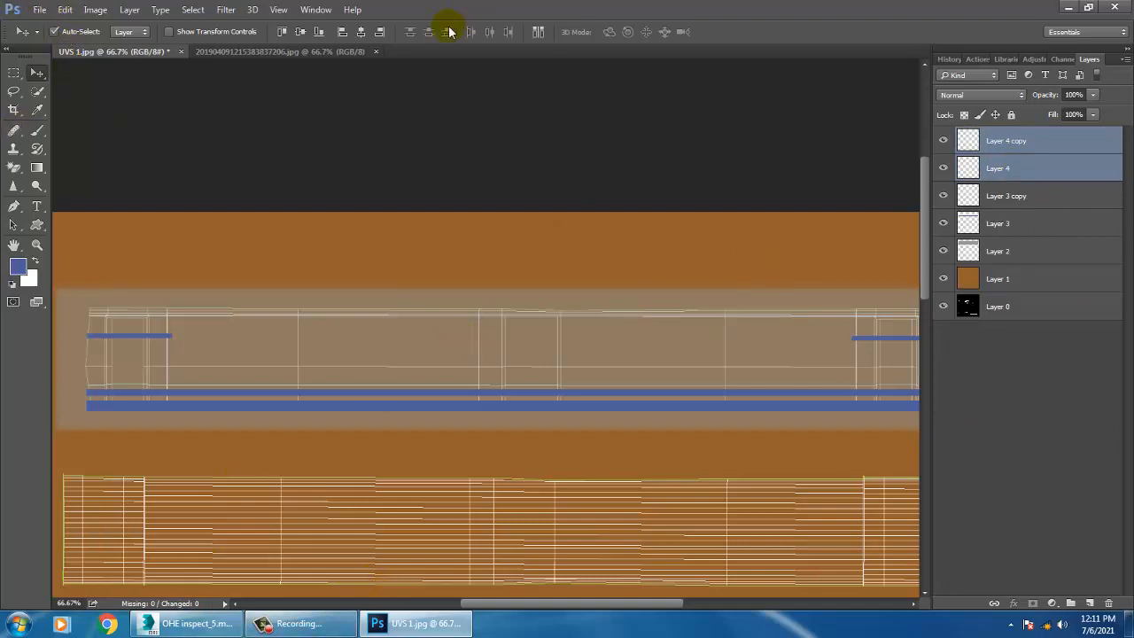
pyautogui.click(235, 53)
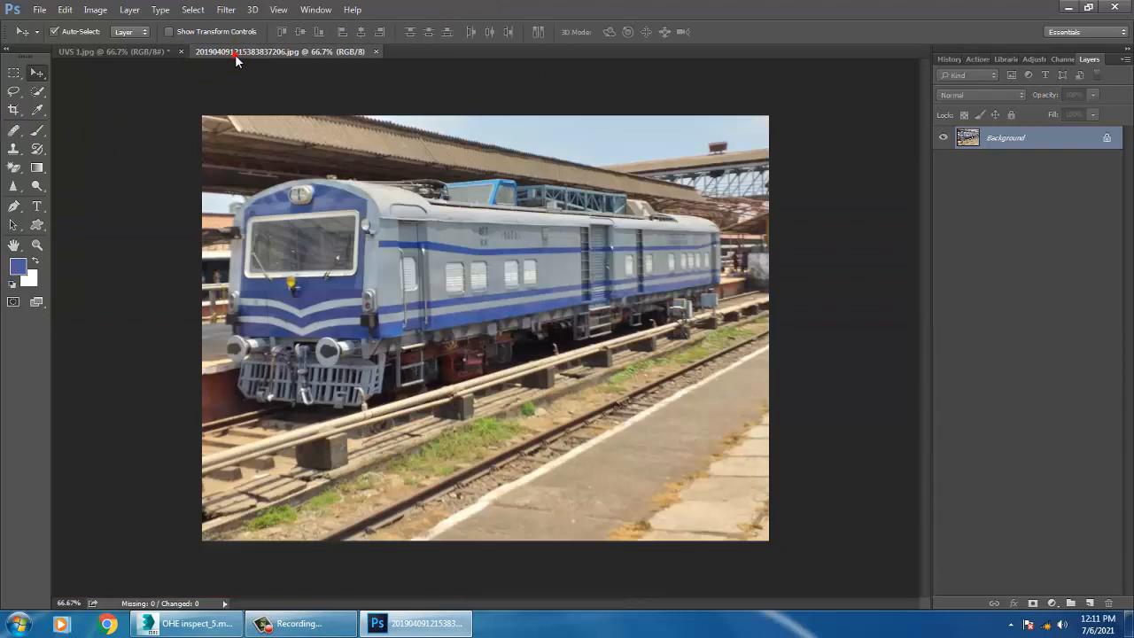
pyautogui.click(125, 50)
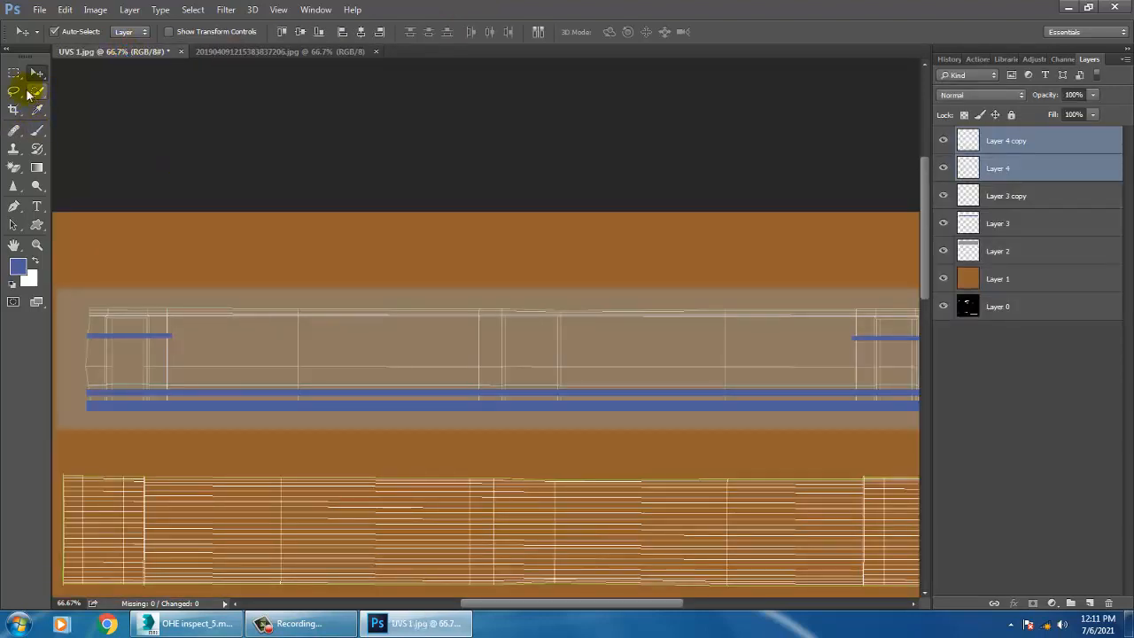
# Step: Outline a thin, slightly lowered band joining the inner ends of the two short stripes with the Polygonal Lasso and add a new top layer
pyautogui.moveTo(16, 93); pyautogui.dragTo(71, 103)
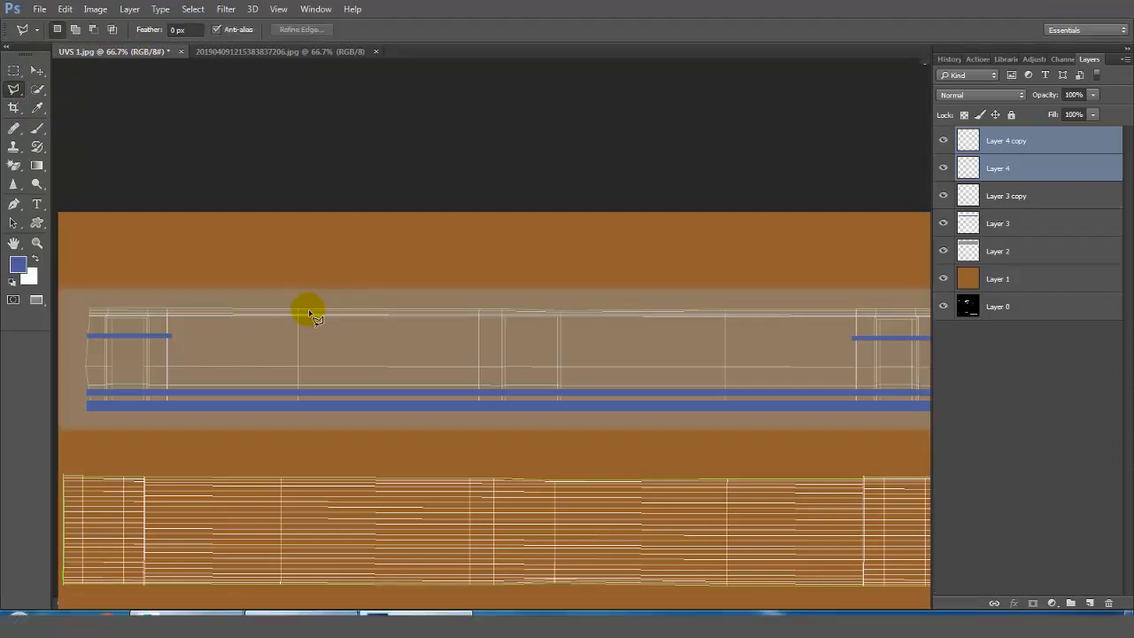
pyautogui.press('f')
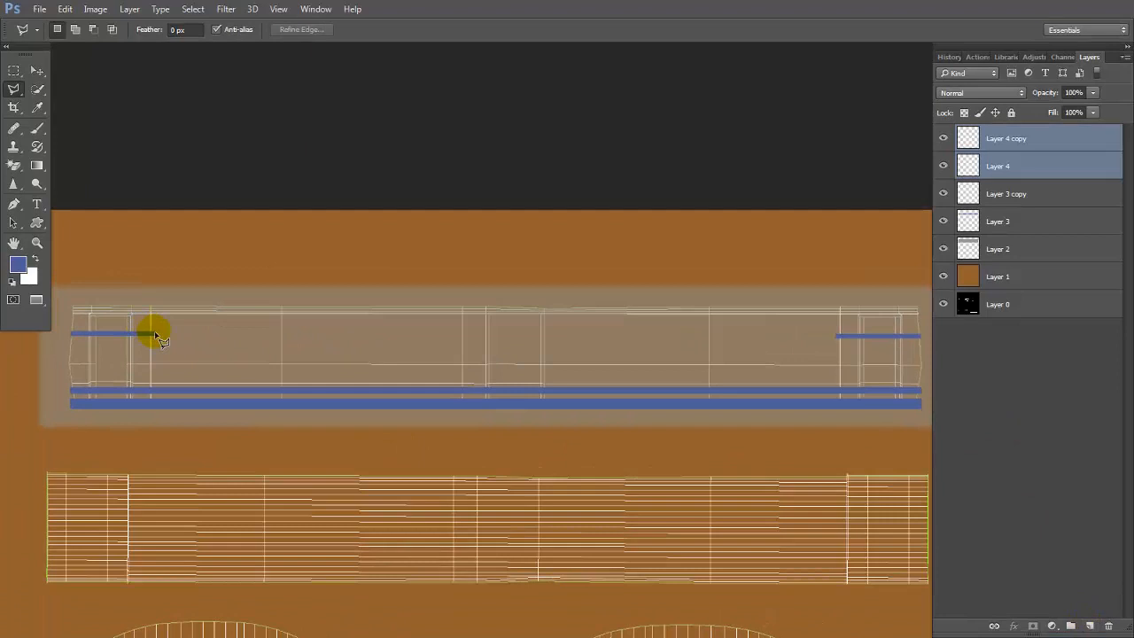
pyautogui.click(156, 334)
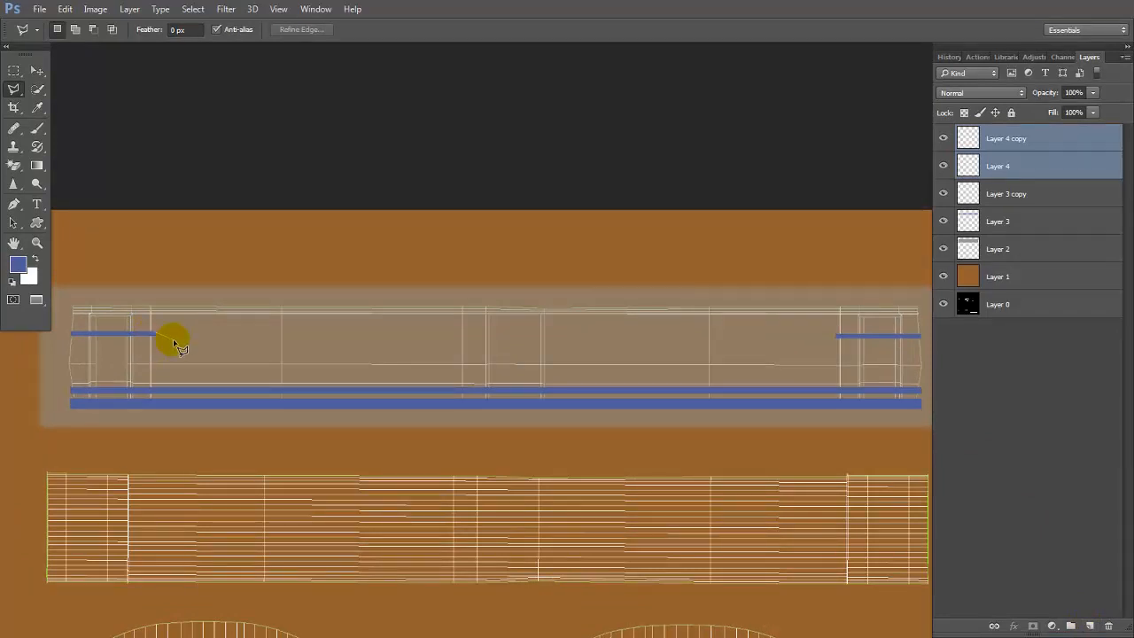
pyautogui.click(169, 337)
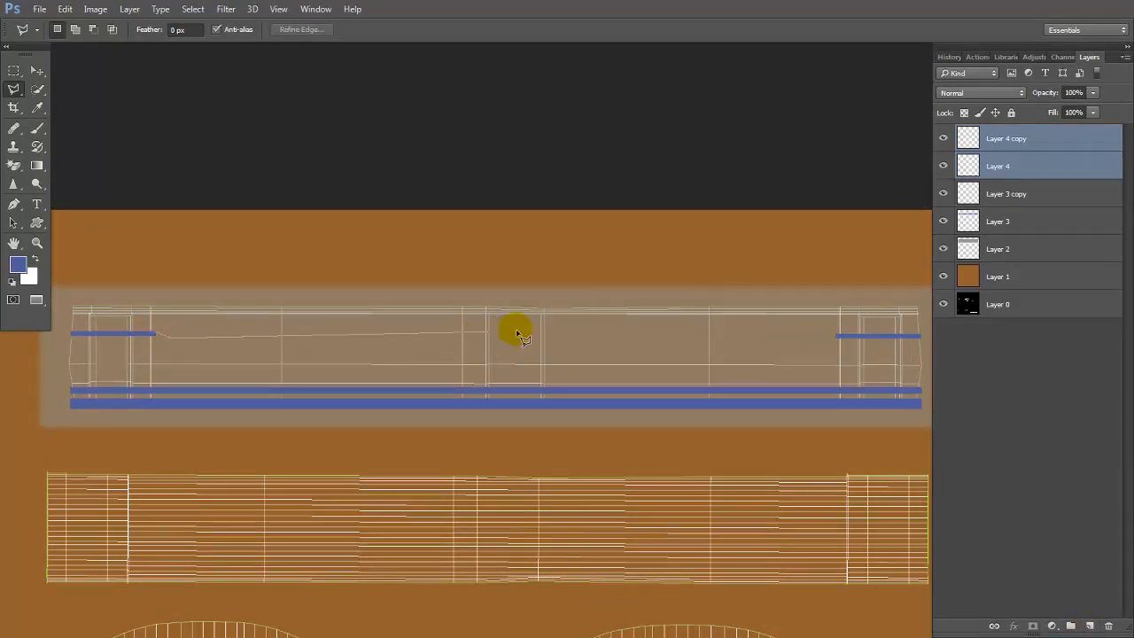
pyautogui.click(814, 340)
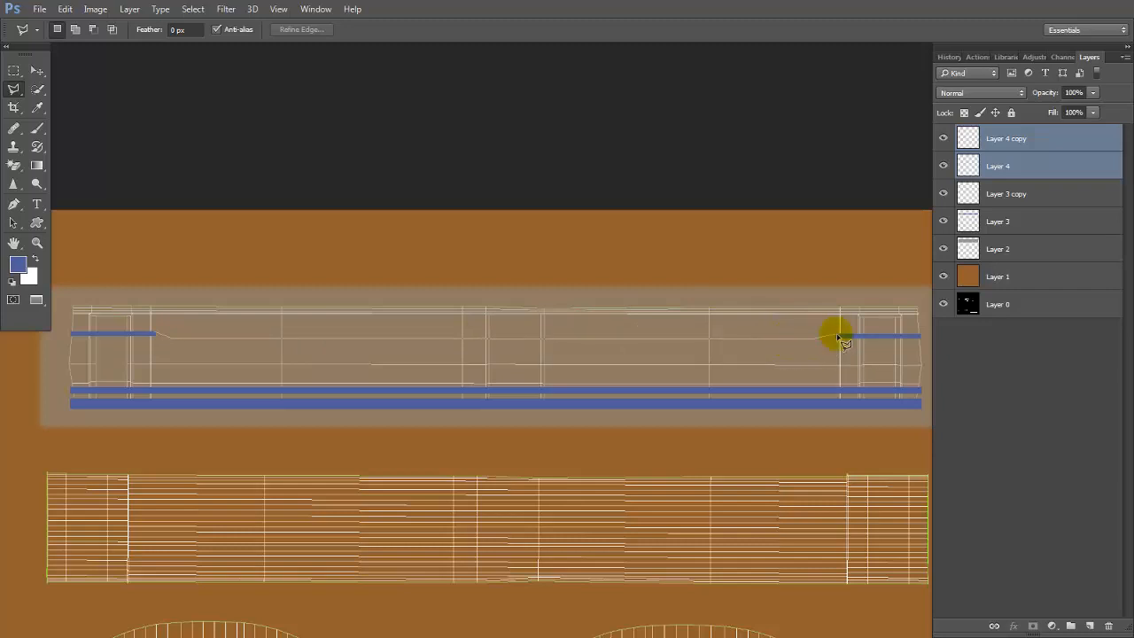
pyautogui.click(838, 337)
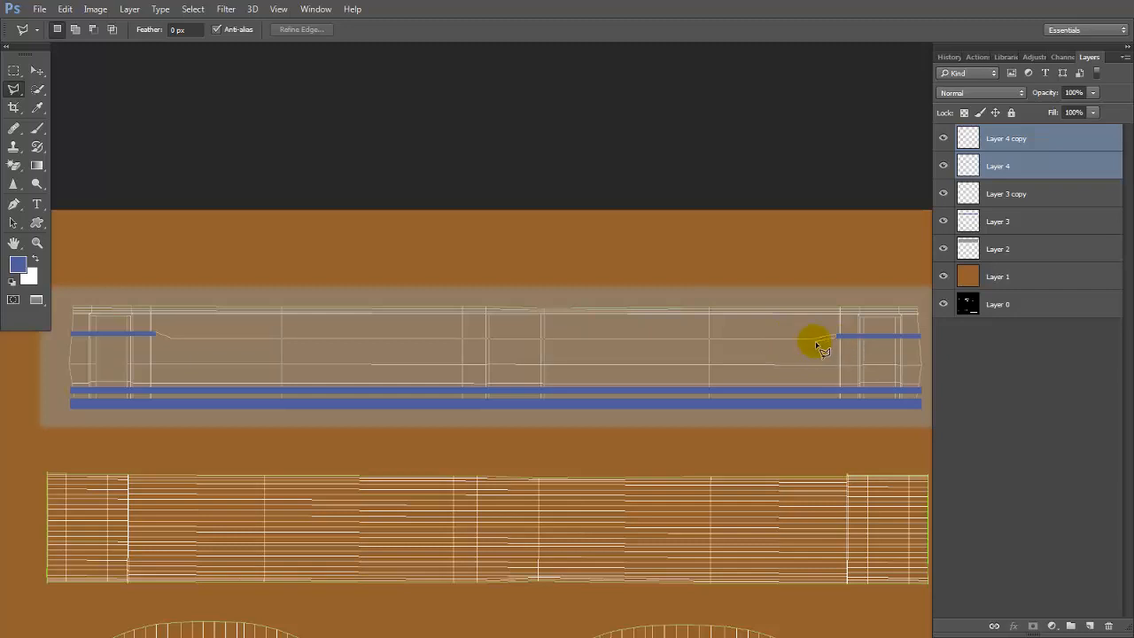
pyautogui.click(815, 342)
pyautogui.click(166, 345)
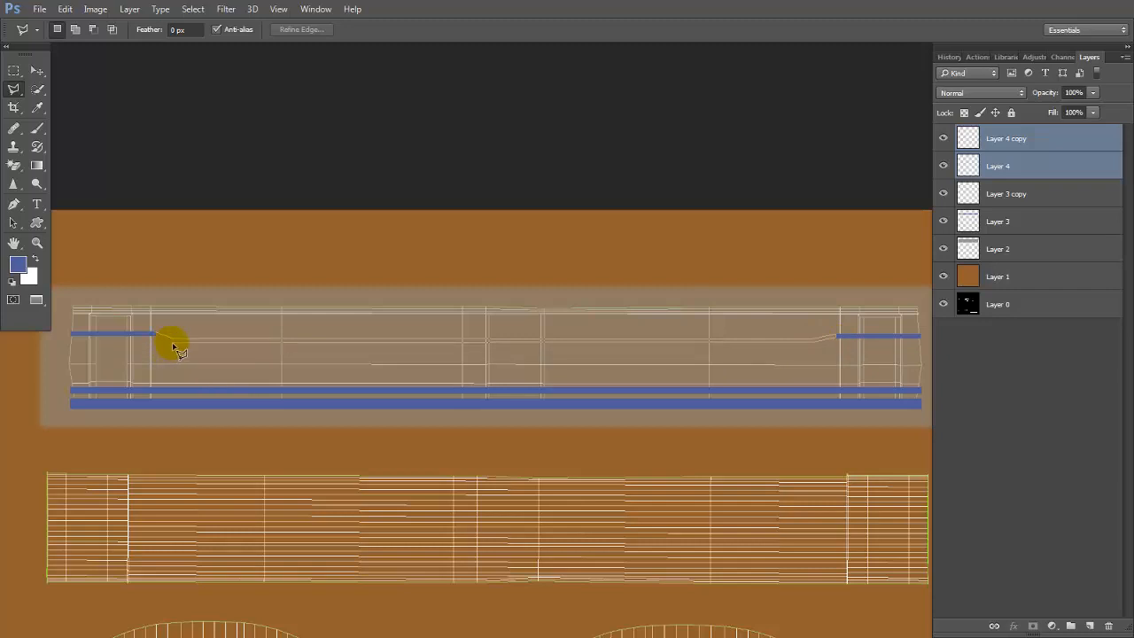
pyautogui.click(169, 337)
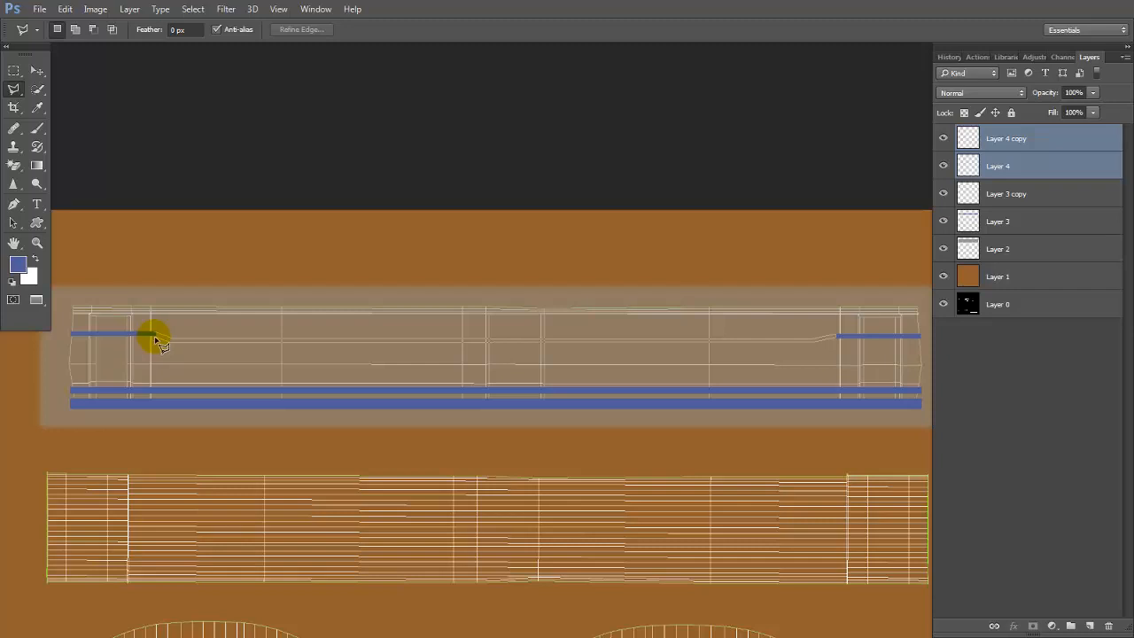
pyautogui.click(153, 335)
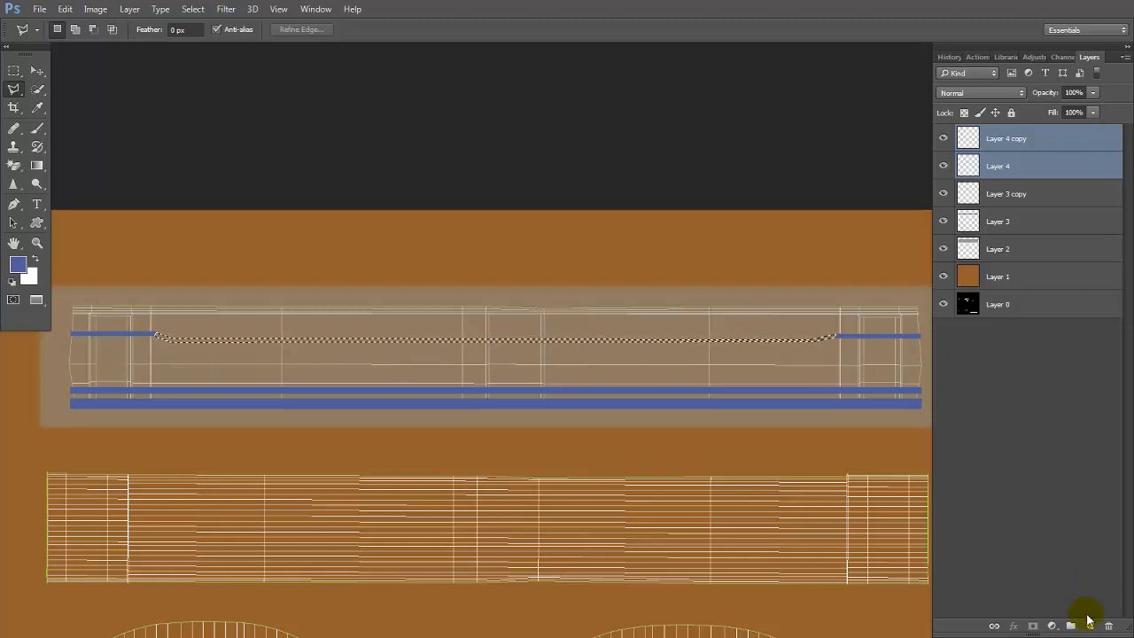
pyautogui.click(1090, 623)
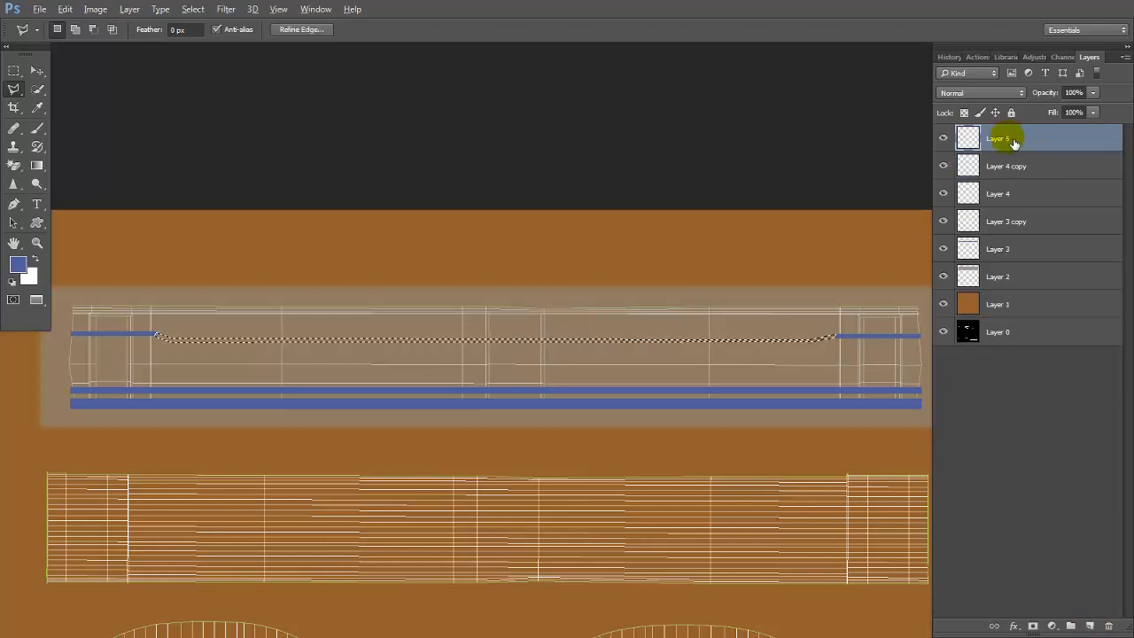
# Step: Fill the outlined connecting band between the two short stripes with blue, deselect it and check its shape along the strip
pyautogui.hotkey('alt', 'BackSpace')
pyautogui.hotkey('ctrl', 'd')
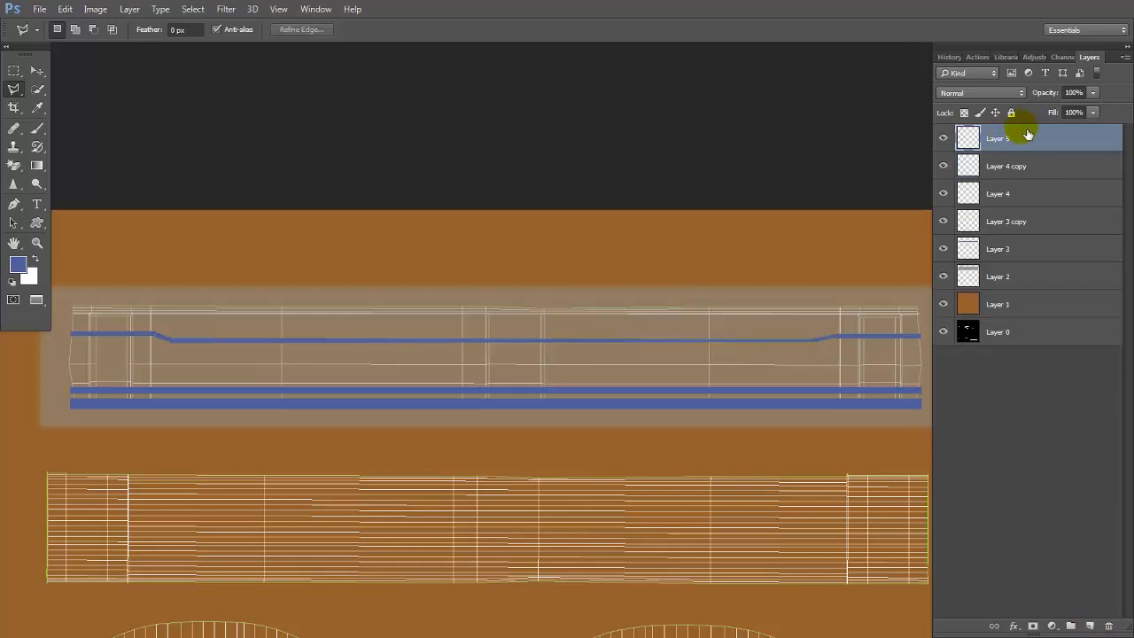
pyautogui.hotkey('ctrl', '+')
pyautogui.hotkey('ctrl', '+')
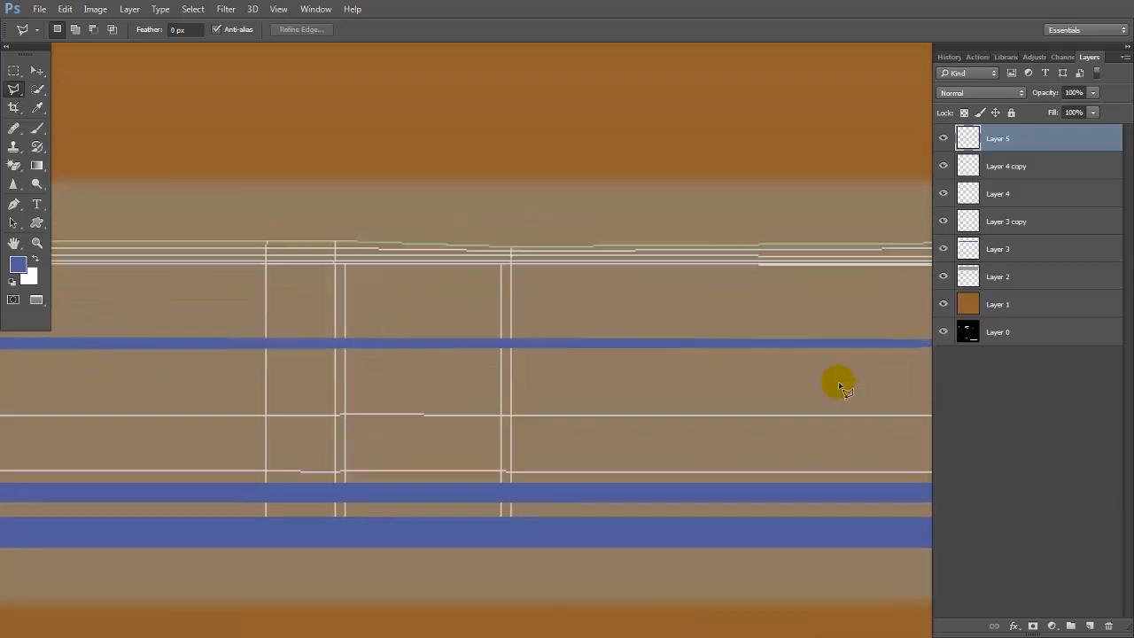
pyautogui.moveTo(802, 373); pyautogui.dragTo(421, 372)
pyautogui.moveTo(744, 329); pyautogui.dragTo(390, 324)
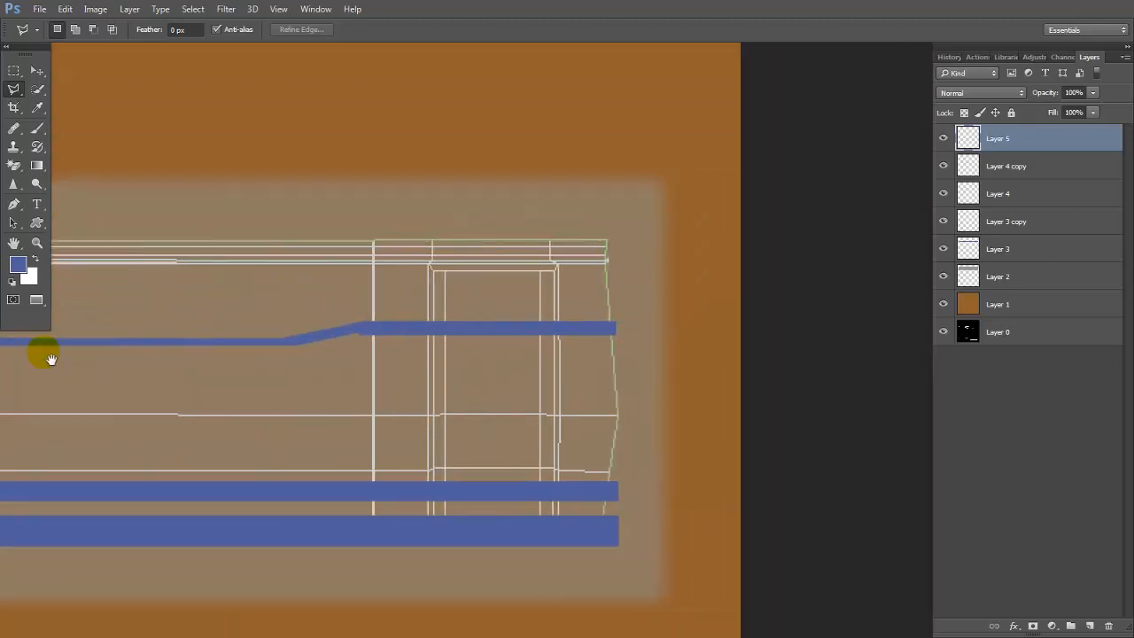
pyautogui.moveTo(120, 347); pyautogui.dragTo(448, 335)
pyautogui.hotkey('ctrl', 'z')
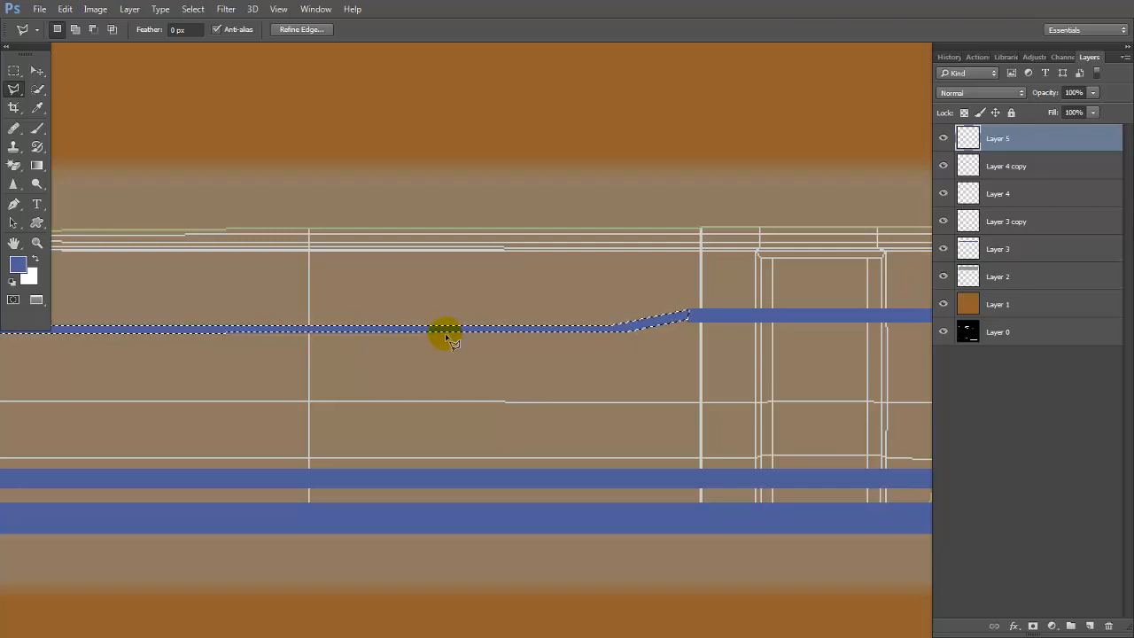
pyautogui.hotkey('ctrl', '-')
pyautogui.hotkey('ctrl', '-')
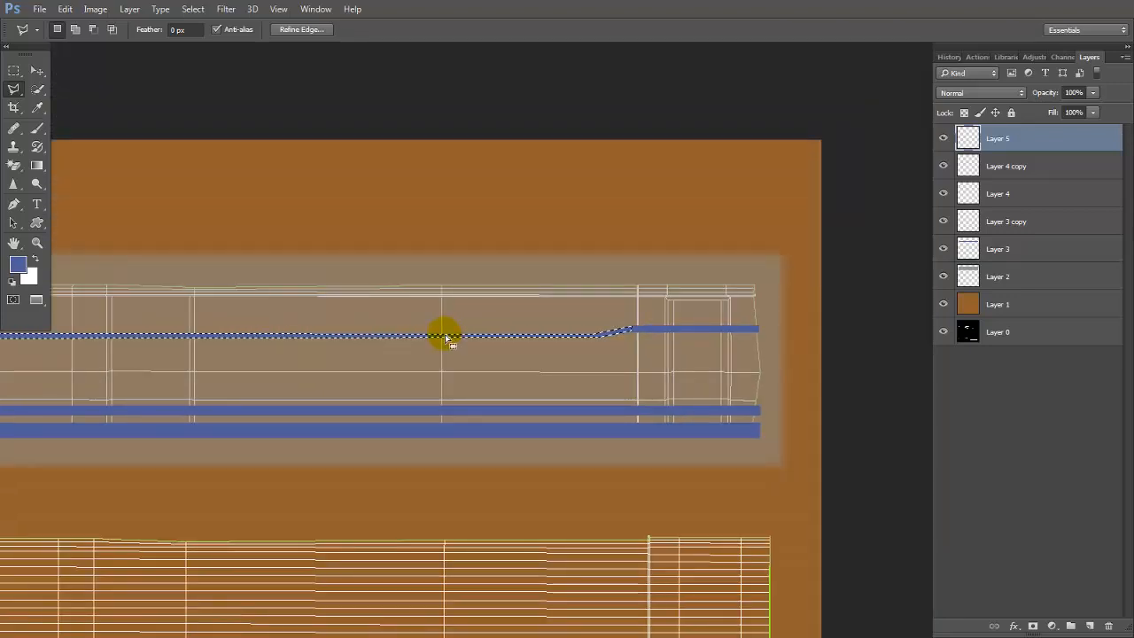
pyautogui.hotkey('ctrl', 'd')
pyautogui.moveTo(577, 349); pyautogui.dragTo(720, 359)
pyautogui.hotkey('ctrl', '-')
pyautogui.hotkey('ctrl', '-')
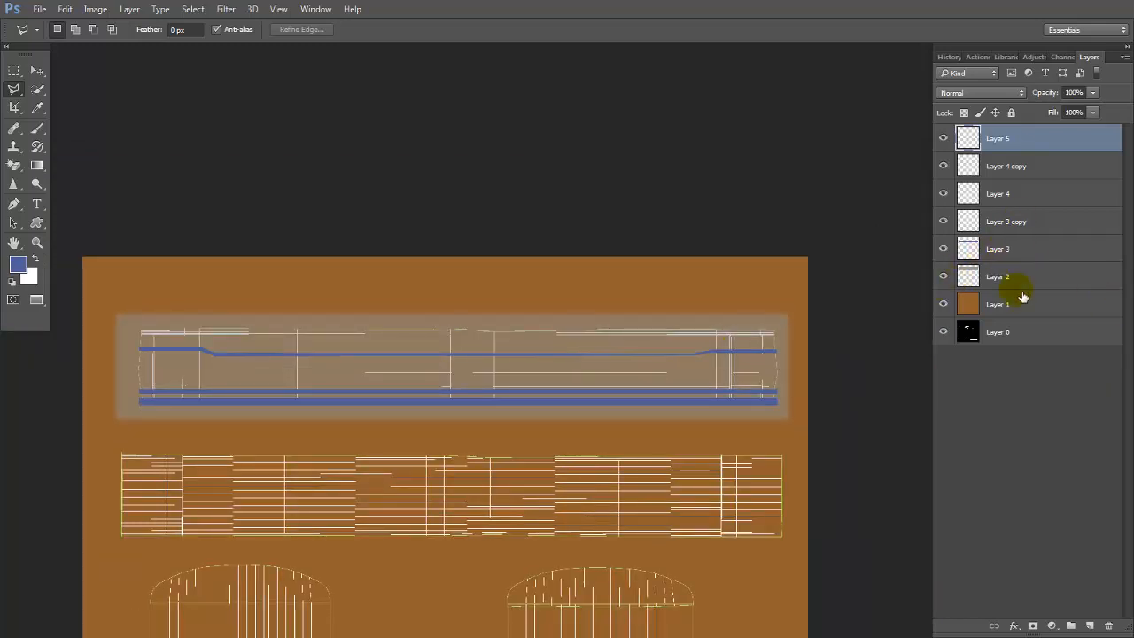
# Step: Set the opacity of the grey panel's layer, Layer 2, to 100%
pyautogui.click(1037, 268)
pyautogui.click(1095, 93)
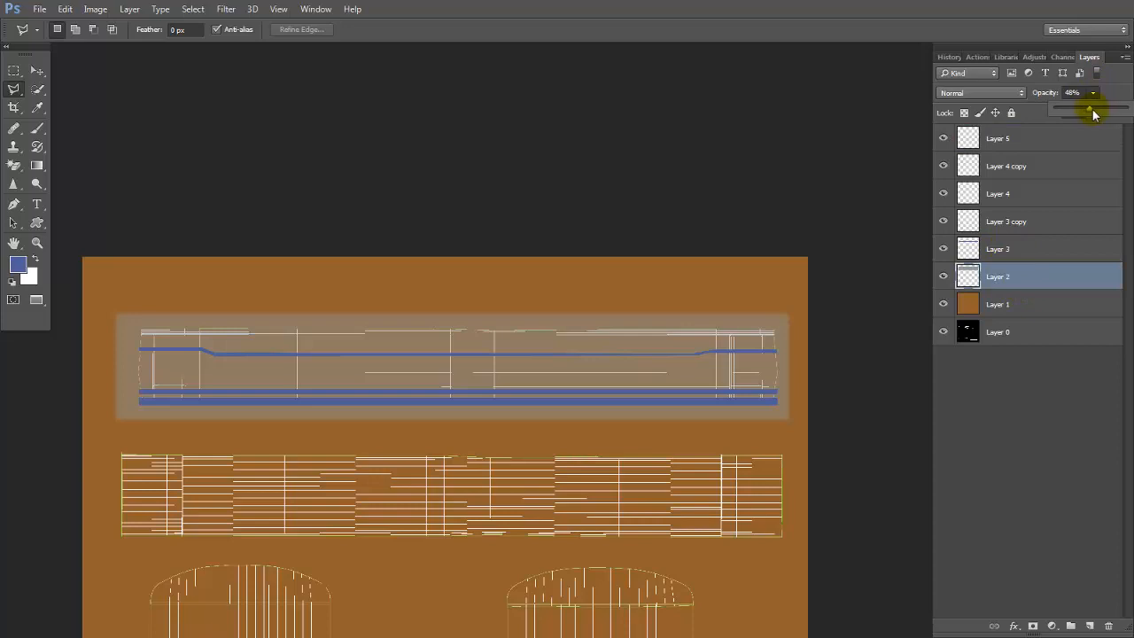
pyautogui.moveTo(1092, 110); pyautogui.dragTo(1128, 110)
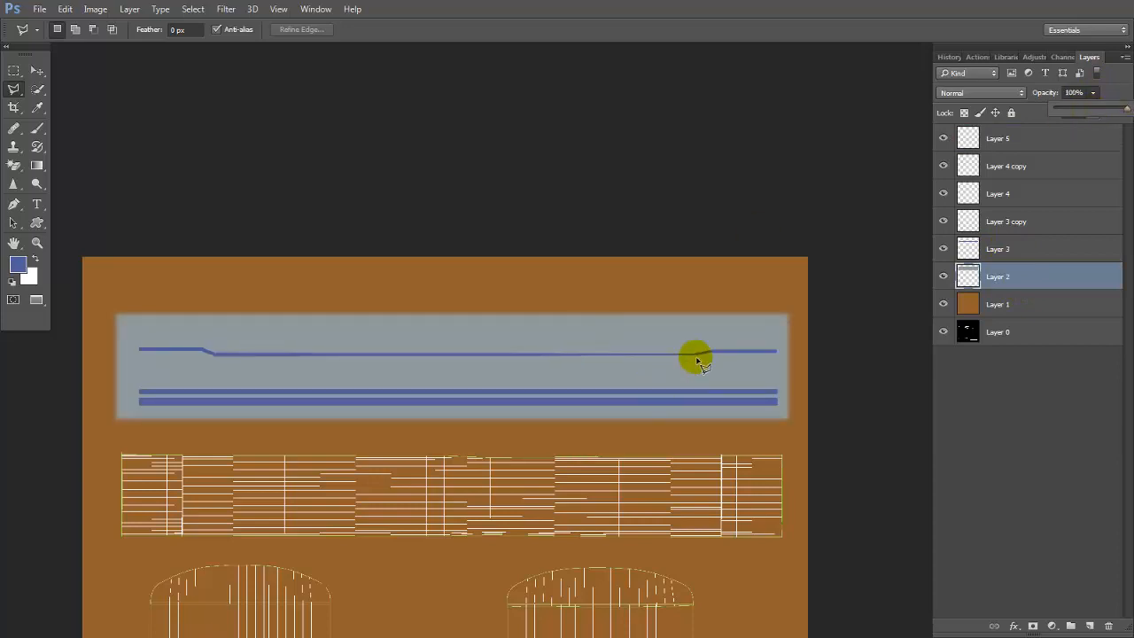
# Step: Hide and delete the top layer holding the lasso-drawn connecting band, Layer 5
pyautogui.click(36, 74)
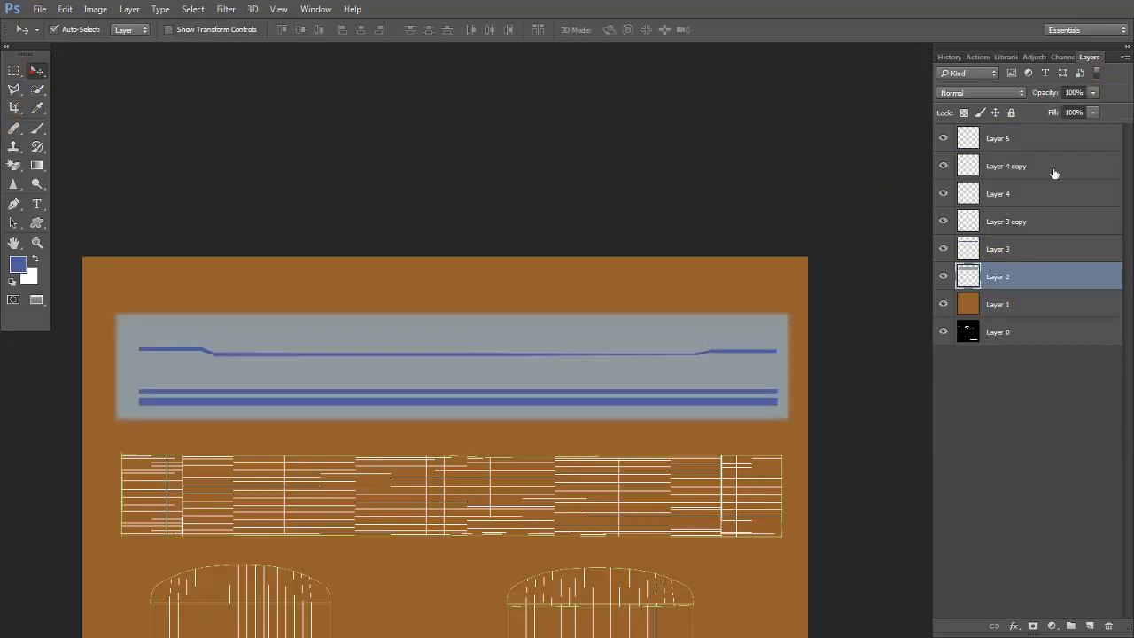
pyautogui.click(944, 139)
pyautogui.click(1056, 136)
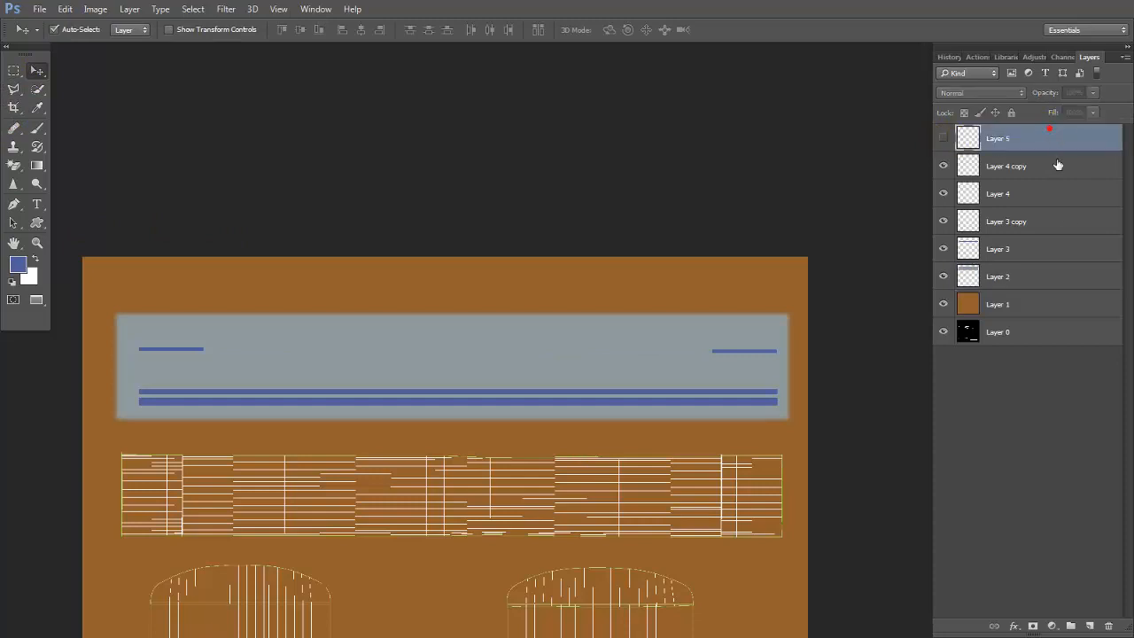
pyautogui.click(1109, 627)
pyautogui.click(527, 247)
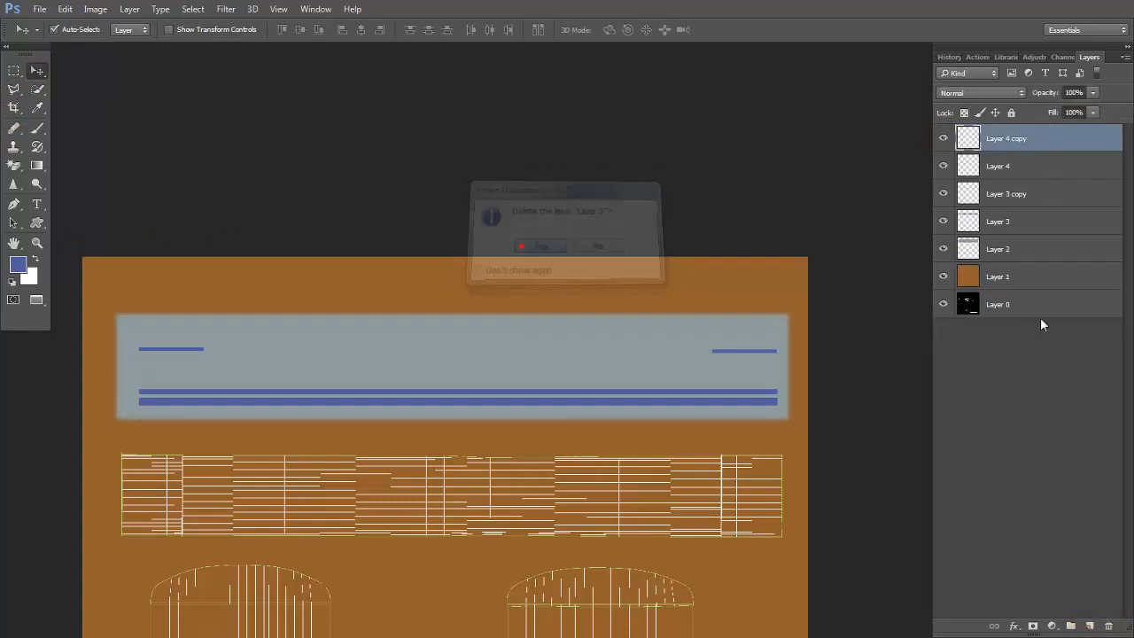
# Step: Duplicate the left short stripe slightly lower and stretch the copy to about 784% width, ending just before the right short stripe
pyautogui.click(188, 352)
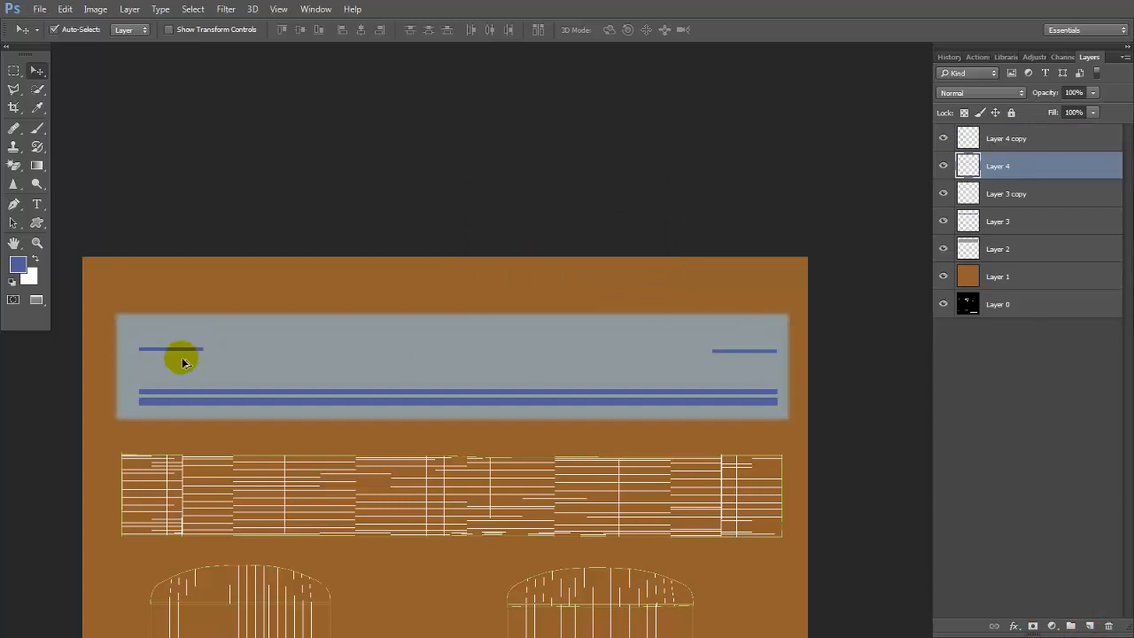
pyautogui.keyDown('alt'); pyautogui.moveTo(206, 351); pyautogui.dragTo(270, 366); pyautogui.keyUp('alt')
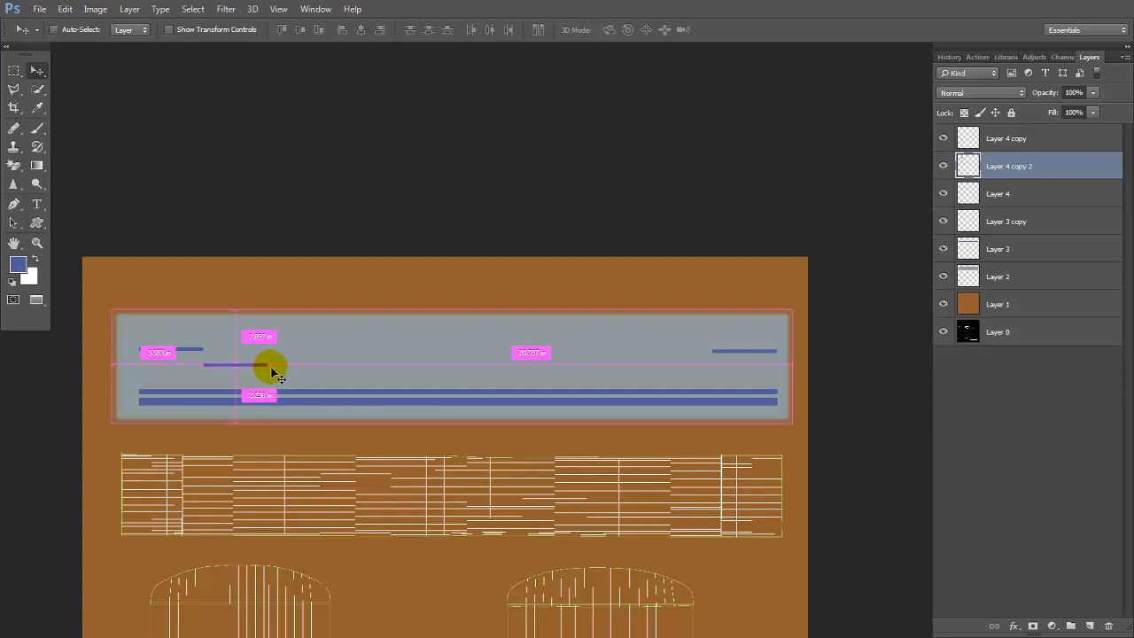
pyautogui.hotkey('ctrl', 't')
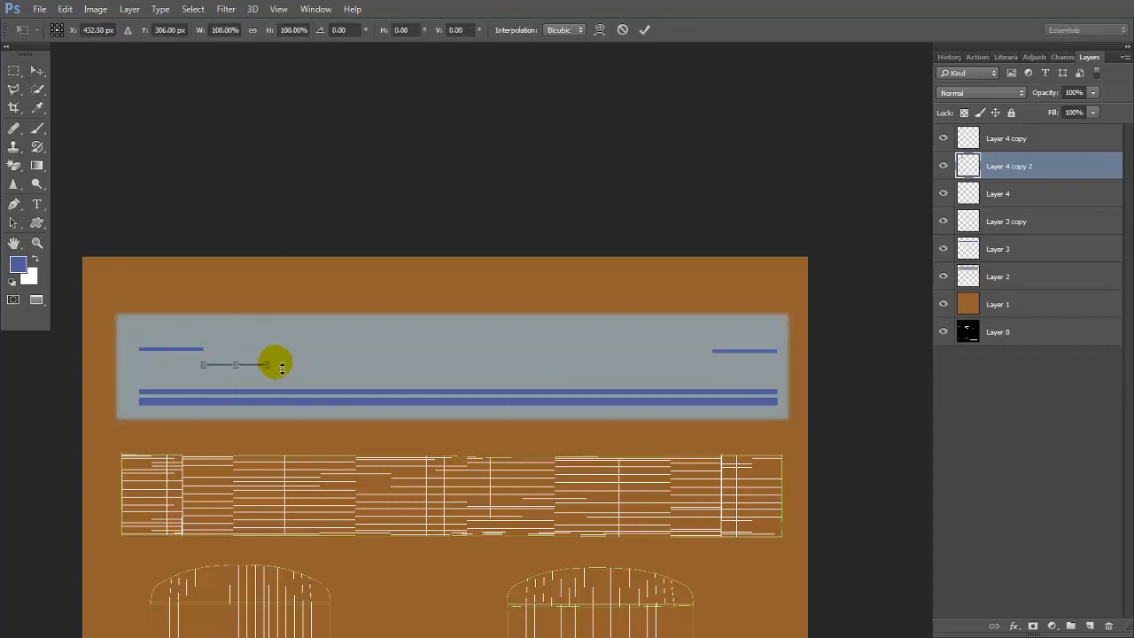
pyautogui.moveTo(277, 370); pyautogui.dragTo(712, 380)
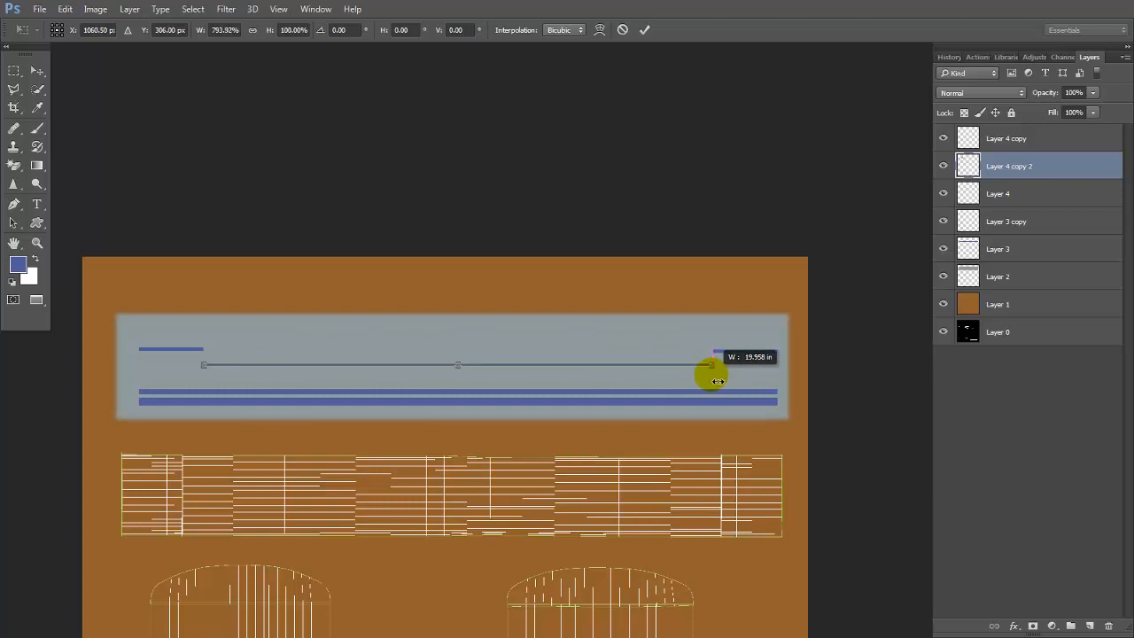
pyautogui.moveTo(715, 381); pyautogui.dragTo(550, 391)
pyautogui.hotkey('ctrl', '+')
pyautogui.hotkey('ctrl', '+')
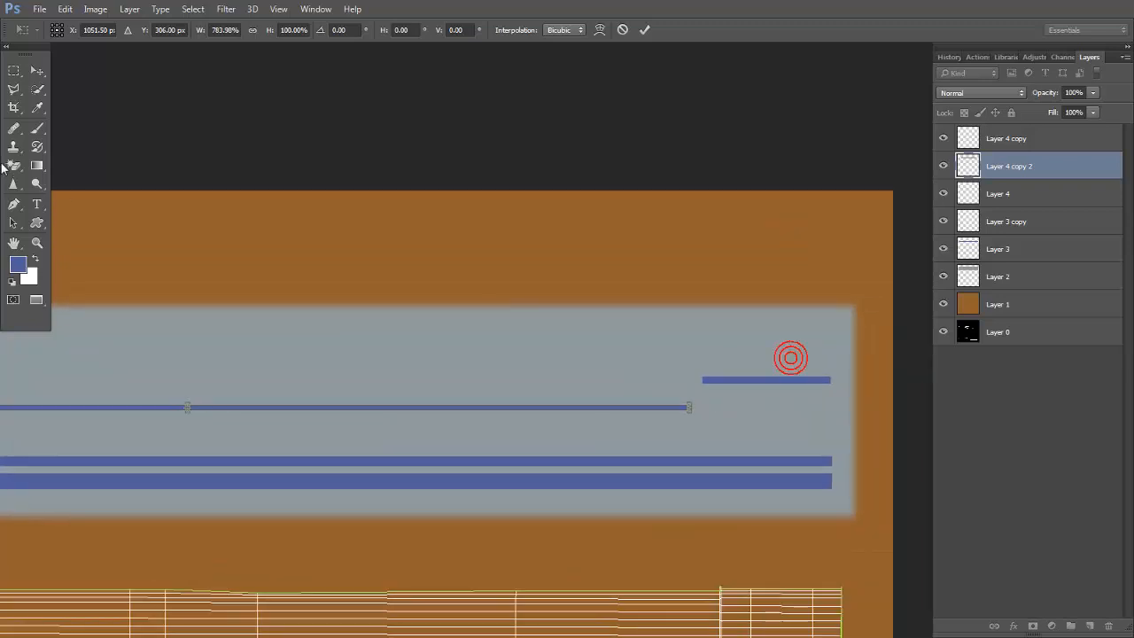
pyautogui.click(38, 74)
pyautogui.press('Return')
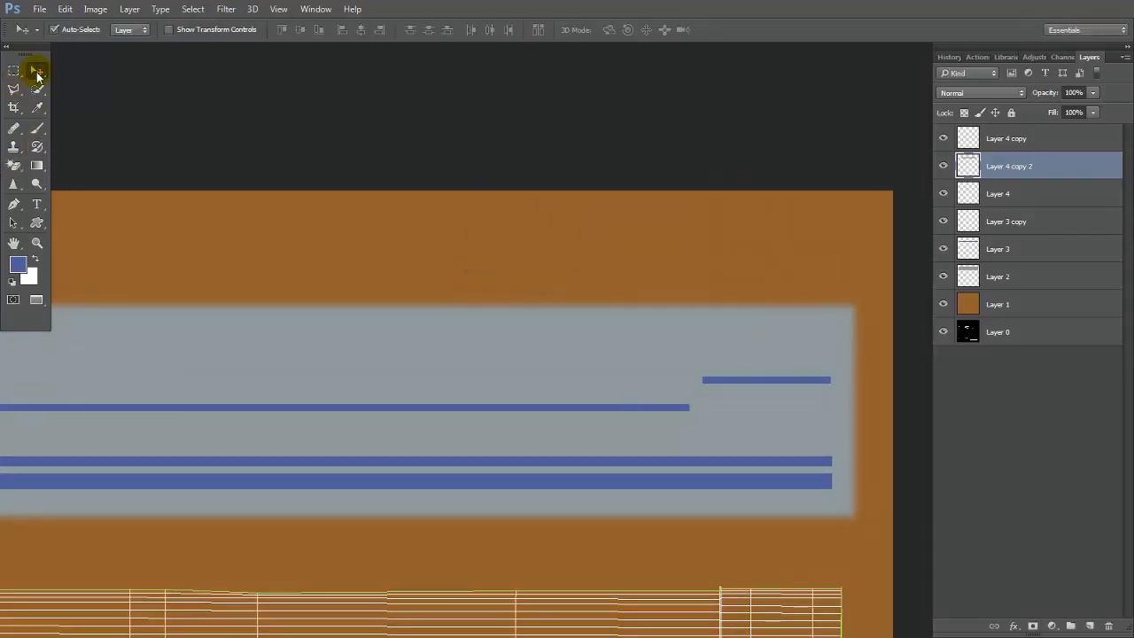
# Step: Duplicate the right short stripe just below itself, shrink the copy to about 24% width, rotate it about -41° and apply the transform
pyautogui.click(748, 381)
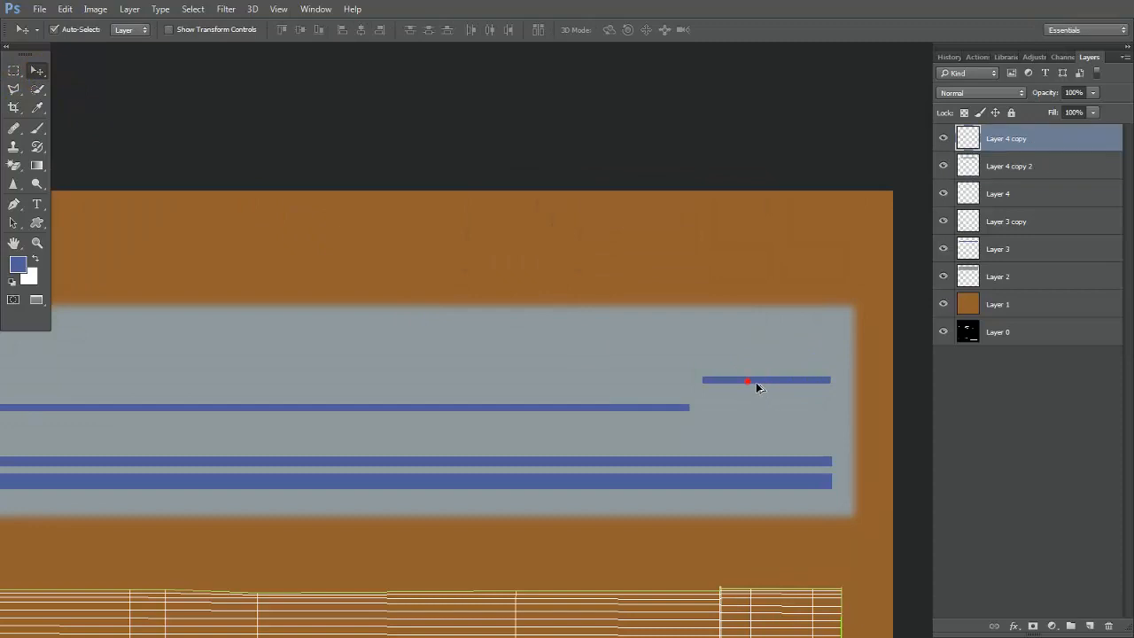
pyautogui.keyDown('alt'); pyautogui.moveTo(754, 381); pyautogui.dragTo(743, 415); pyautogui.keyUp('alt')
pyautogui.hotkey('ctrl', 't')
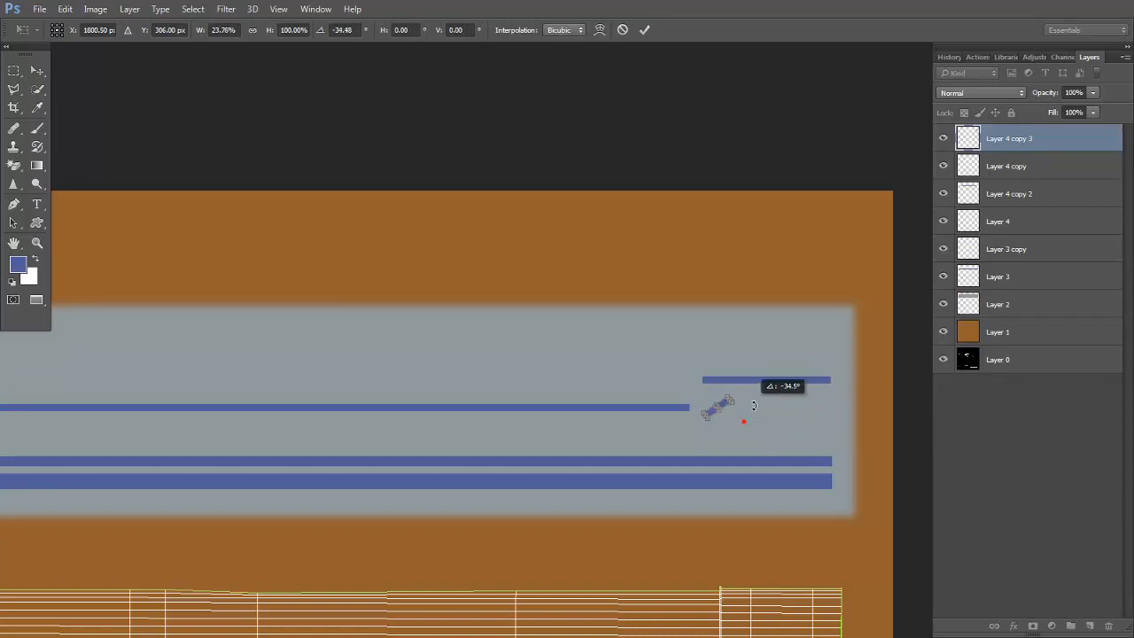
pyautogui.click(44, 69)
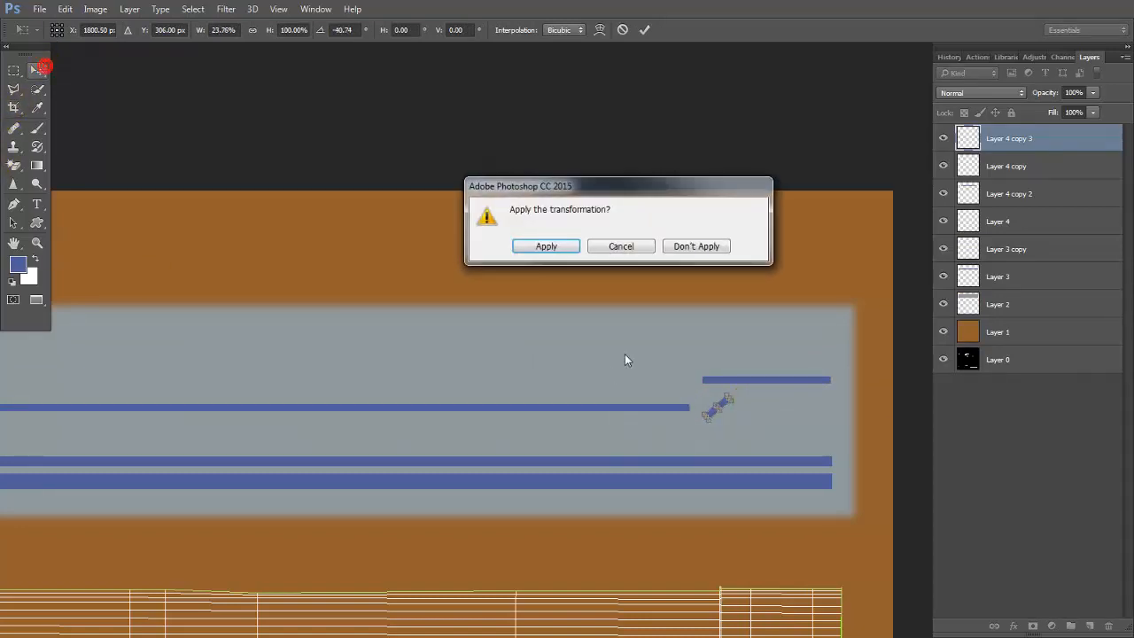
pyautogui.click(567, 245)
# Step: Move and scale the slanted piece to about 121% width and 136% height, joining the lowered long stripe to the right short stripe
pyautogui.moveTo(719, 410)
pyautogui.mouseDown()
pyautogui.moveTo(693, 399)
pyautogui.moveTo(706, 398)
pyautogui.mouseUp()
pyautogui.hotkey('ctrl', 't')
pyautogui.hotkey('ctrl', '+')
pyautogui.hotkey('ctrl', '+')
pyautogui.moveTo(787, 412); pyautogui.dragTo(341, 306)
pyautogui.moveTo(663, 499); pyautogui.dragTo(670, 502)
pyautogui.moveTo(739, 420); pyautogui.dragTo(762, 384)
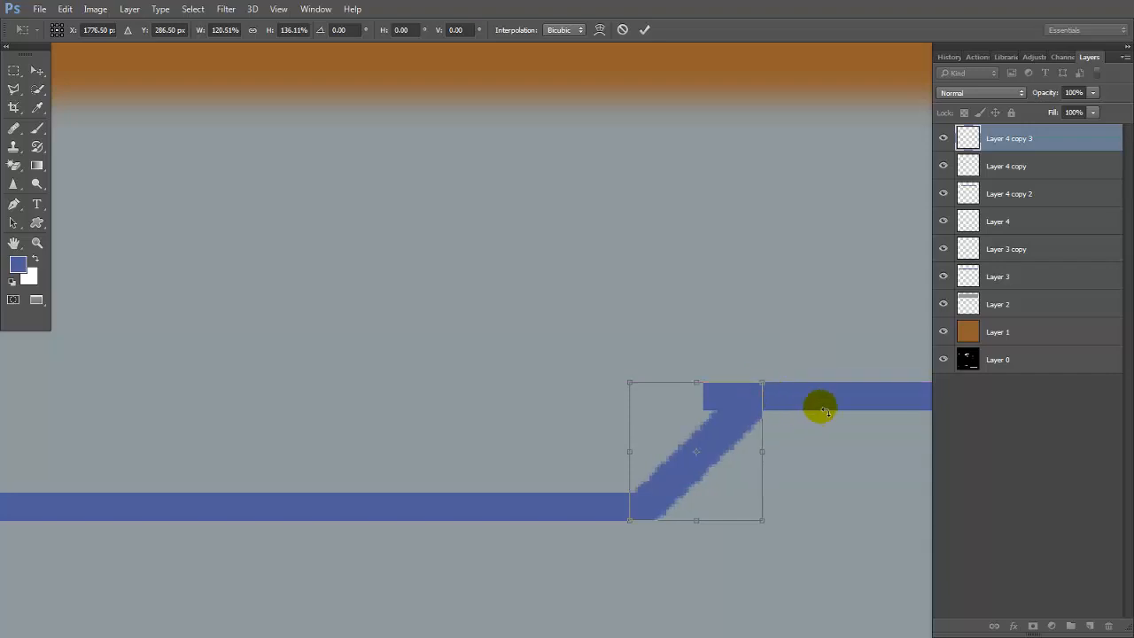
pyautogui.press('Return')
# Step: Shorten the right short stripe to about 93% width so its inner end meets the top of the slanted piece
pyautogui.click(792, 394)
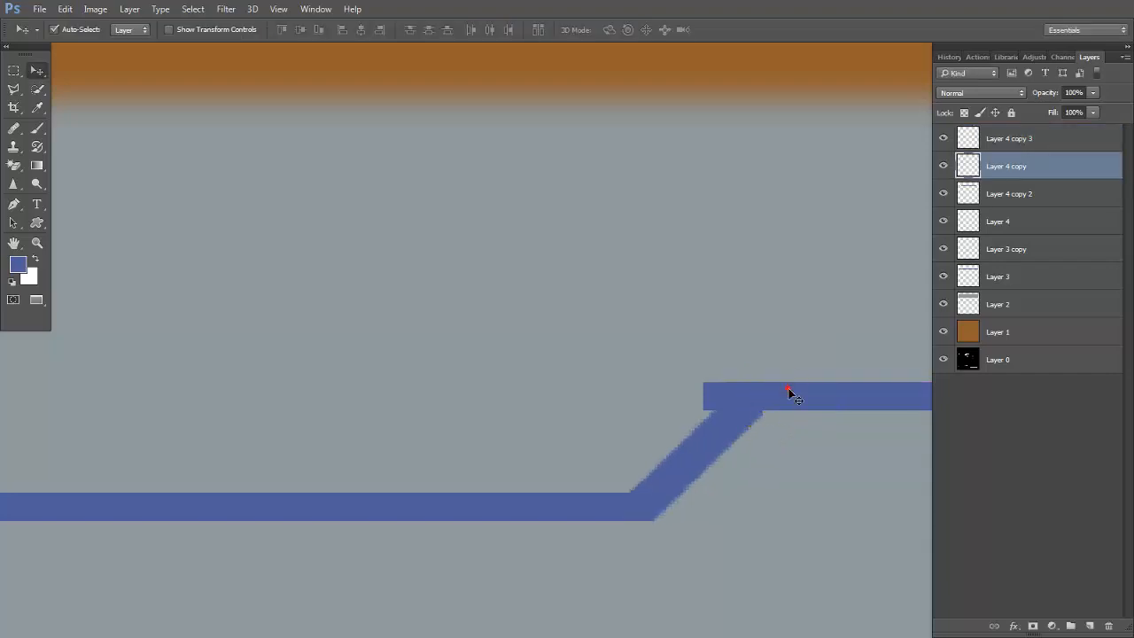
pyautogui.hotkey('ctrl', 't')
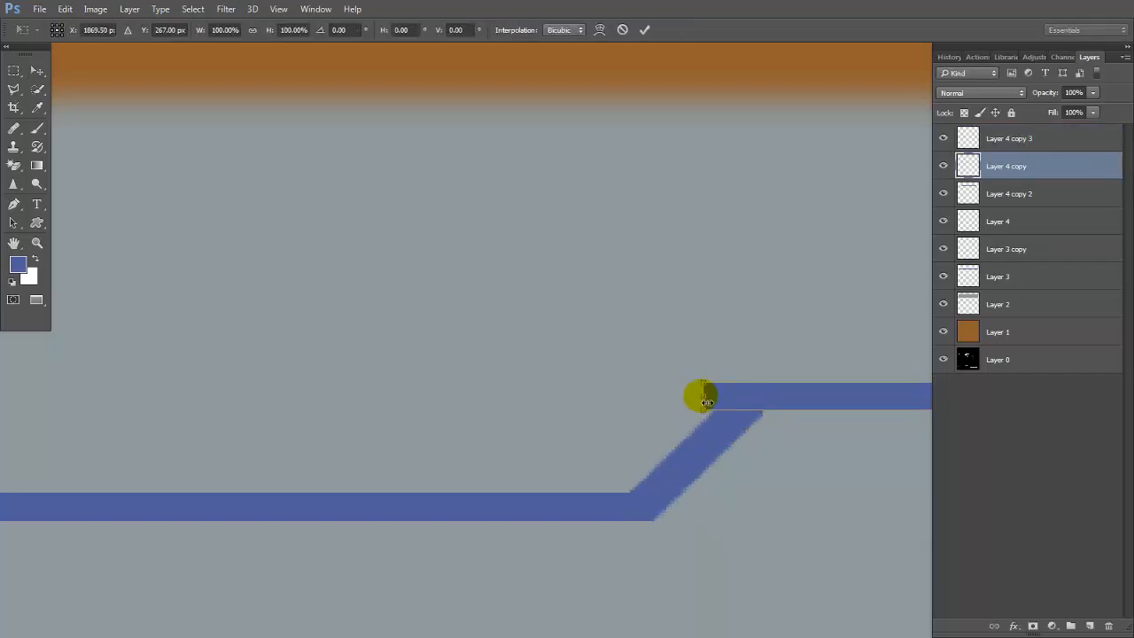
pyautogui.moveTo(735, 401); pyautogui.dragTo(741, 399)
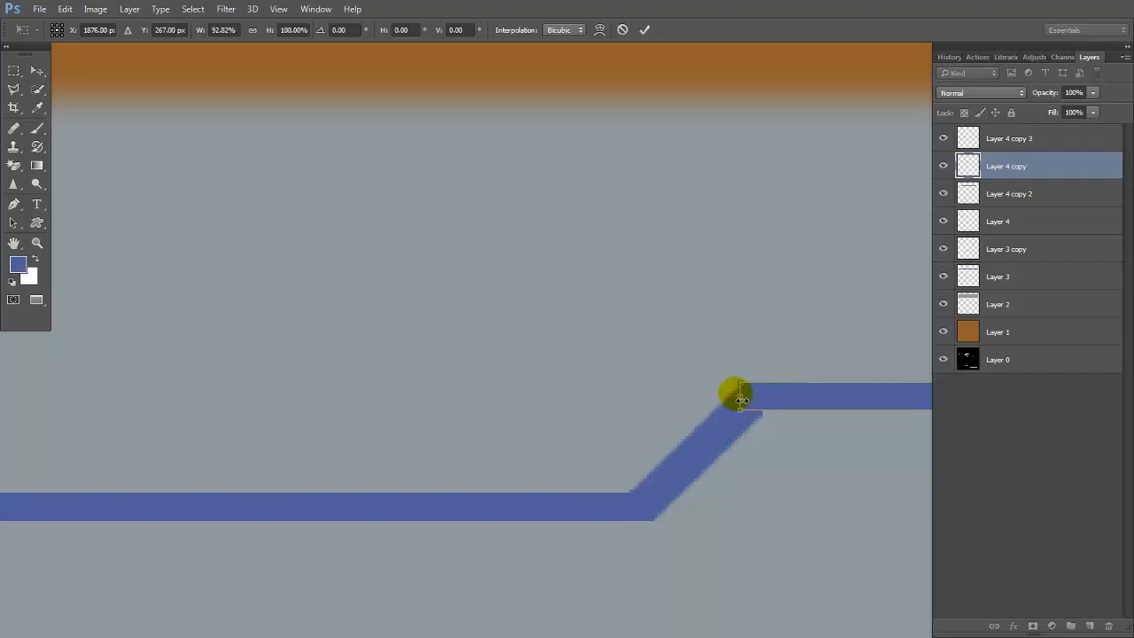
pyautogui.press('Return')
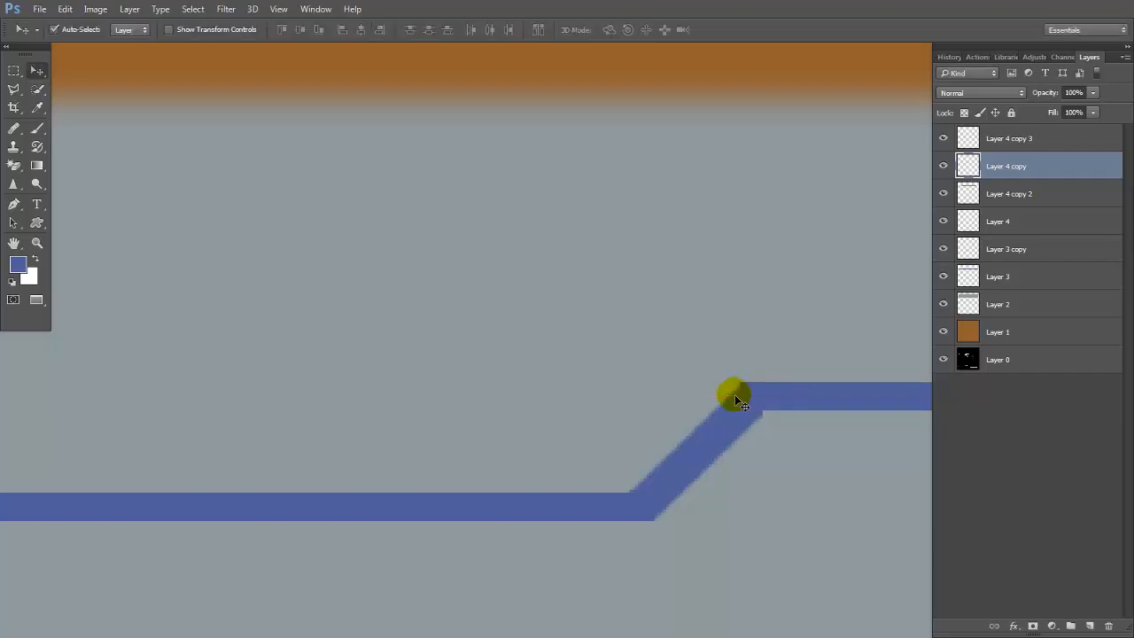
pyautogui.hotkey('ctrl', '-')
pyautogui.hotkey('ctrl', '-')
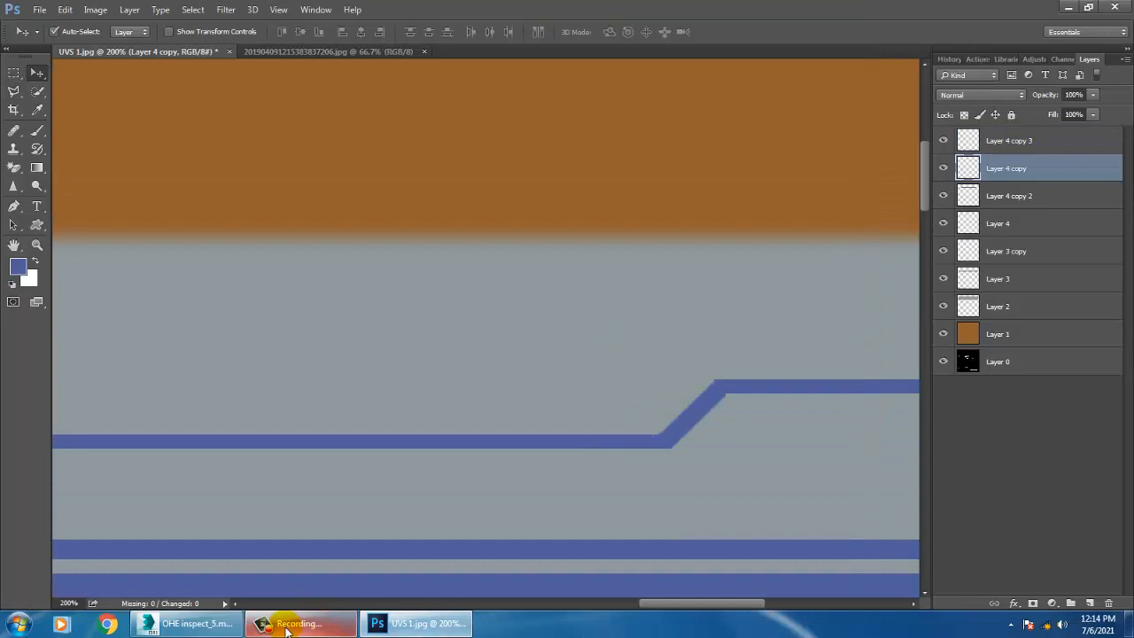
pyautogui.click(286, 625)
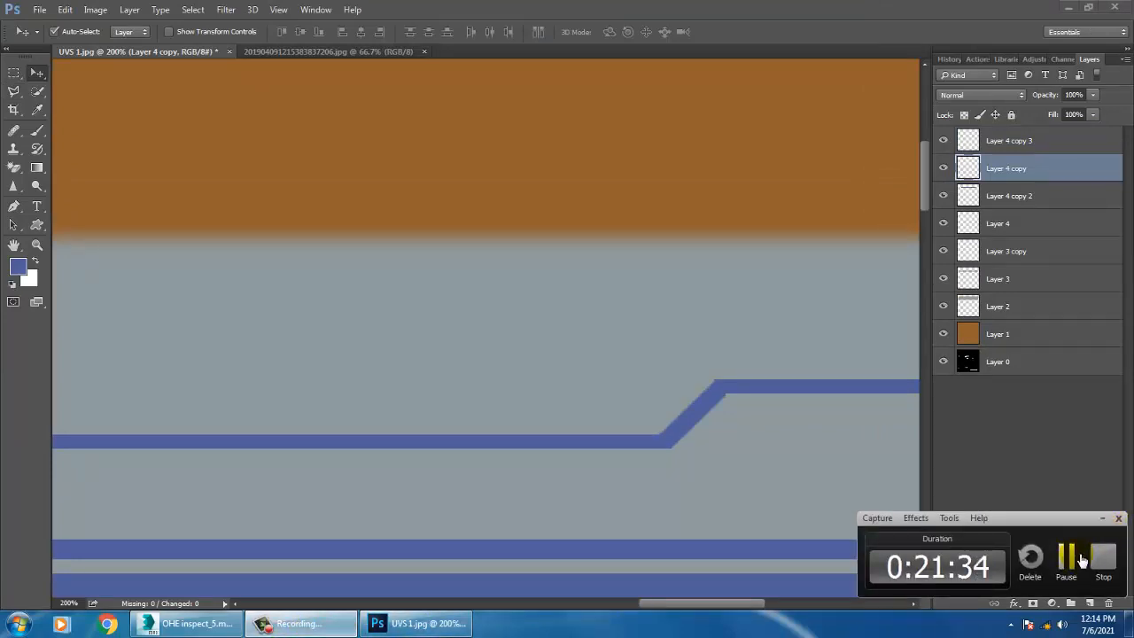
pyautogui.click(1081, 560)
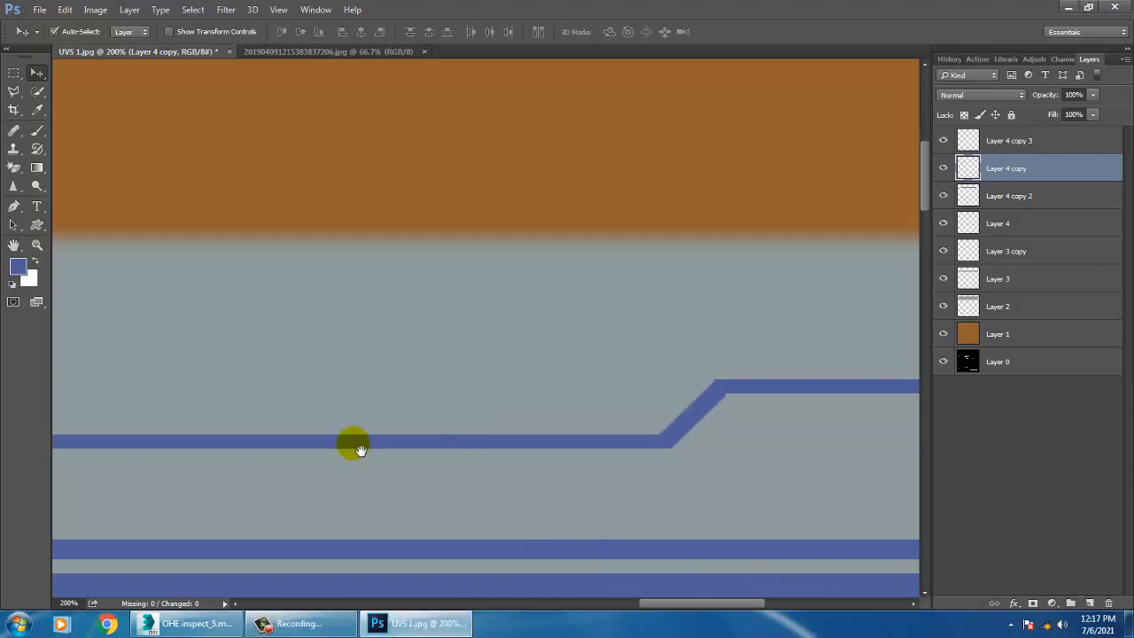
# Step: Duplicate the slanted connecting piece beside the original and flip the copy horizontally
pyautogui.moveTo(355, 445); pyautogui.dragTo(626, 452)
pyautogui.moveTo(413, 458); pyautogui.dragTo(276, 455)
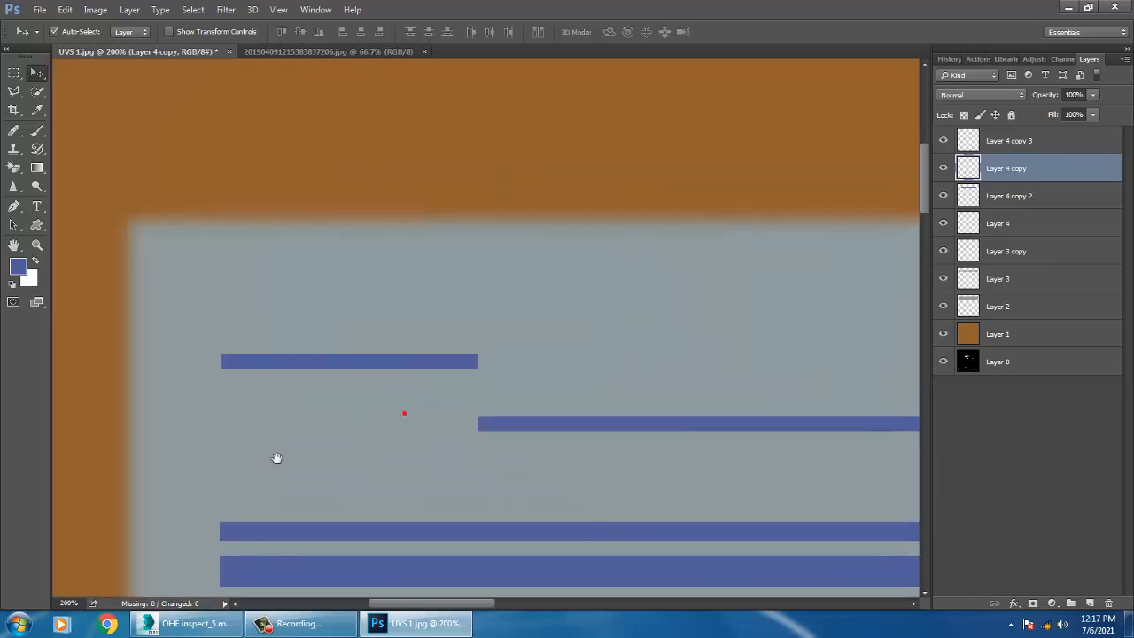
pyautogui.moveTo(674, 456); pyautogui.dragTo(274, 464)
pyautogui.moveTo(620, 443); pyautogui.dragTo(185, 440)
pyautogui.moveTo(672, 411); pyautogui.dragTo(666, 409)
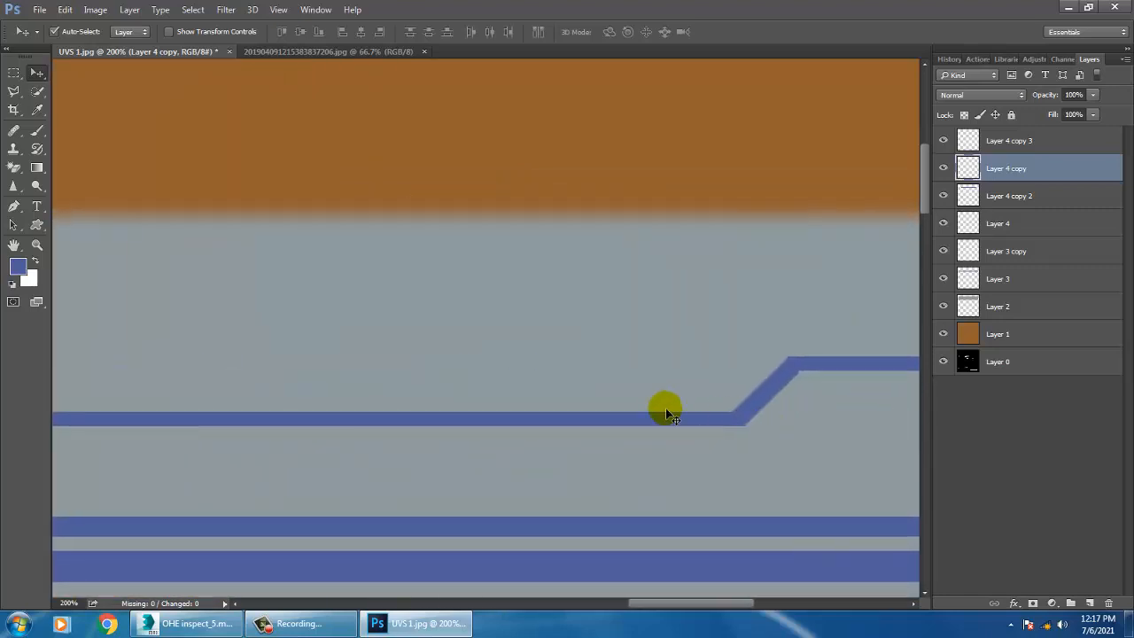
pyautogui.click(783, 392)
pyautogui.keyDown('alt'); pyautogui.moveTo(736, 395); pyautogui.dragTo(712, 391); pyautogui.keyUp('alt')
pyautogui.hotkey('ctrl', 't')
pyautogui.rightClick(712, 391)
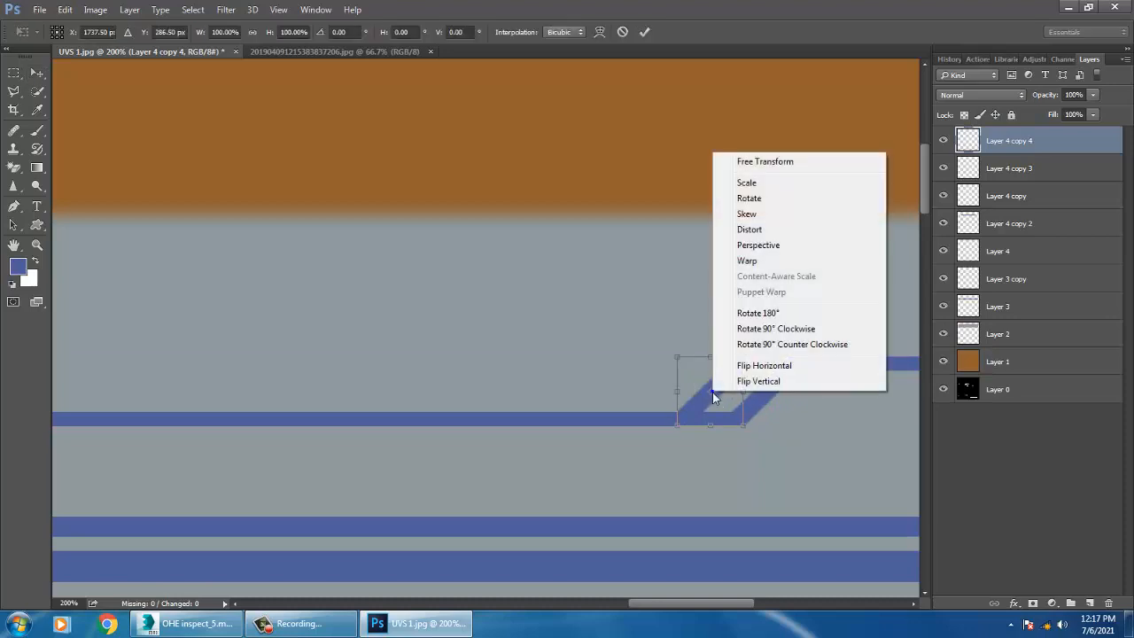
pyautogui.click(753, 365)
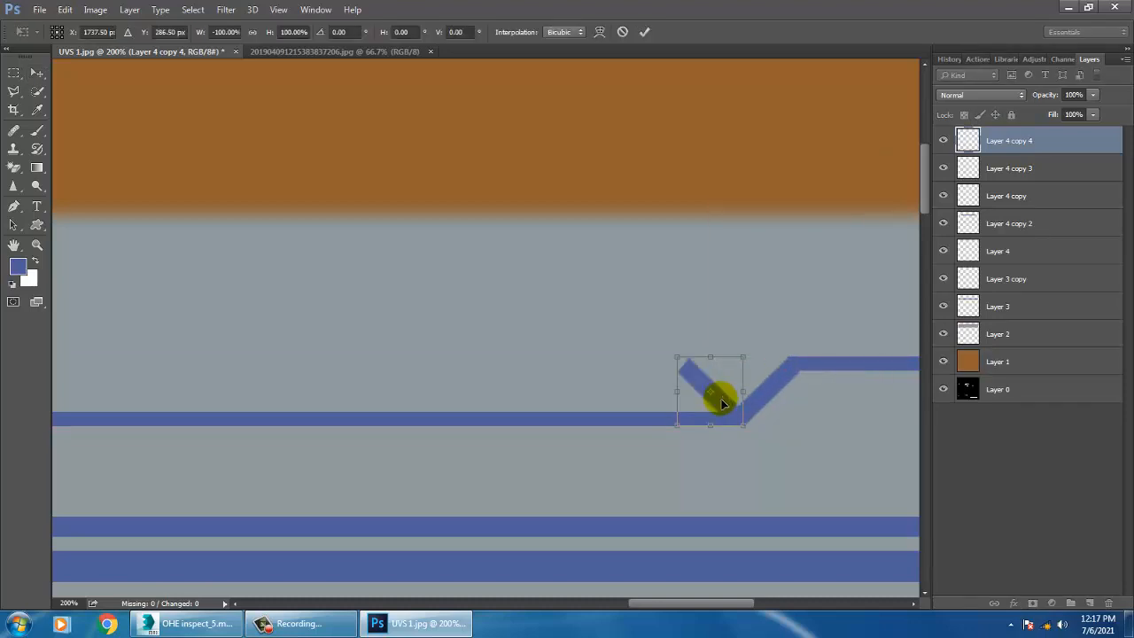
# Step: Move the flipped slanted piece to the inner end of the left short stripe, at about X 358, Y 282 px, and apply the transform
pyautogui.moveTo(721, 398); pyautogui.dragTo(69, 395)
pyautogui.moveTo(84, 400); pyautogui.dragTo(27, 434)
pyautogui.moveTo(124, 424); pyautogui.dragTo(795, 425)
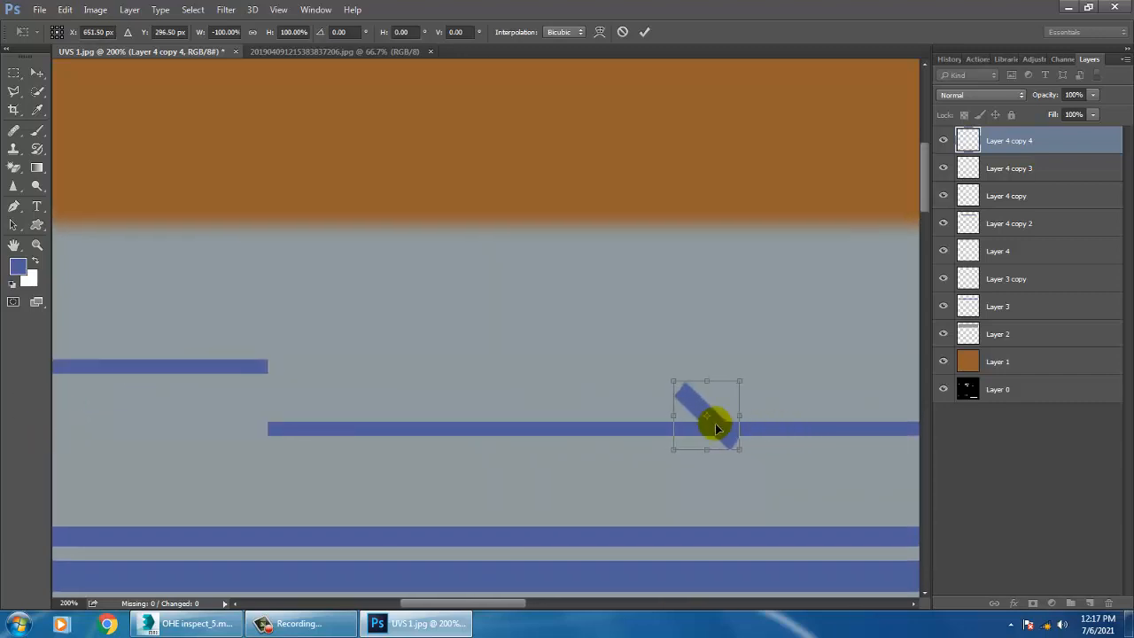
pyautogui.moveTo(715, 424); pyautogui.dragTo(285, 403)
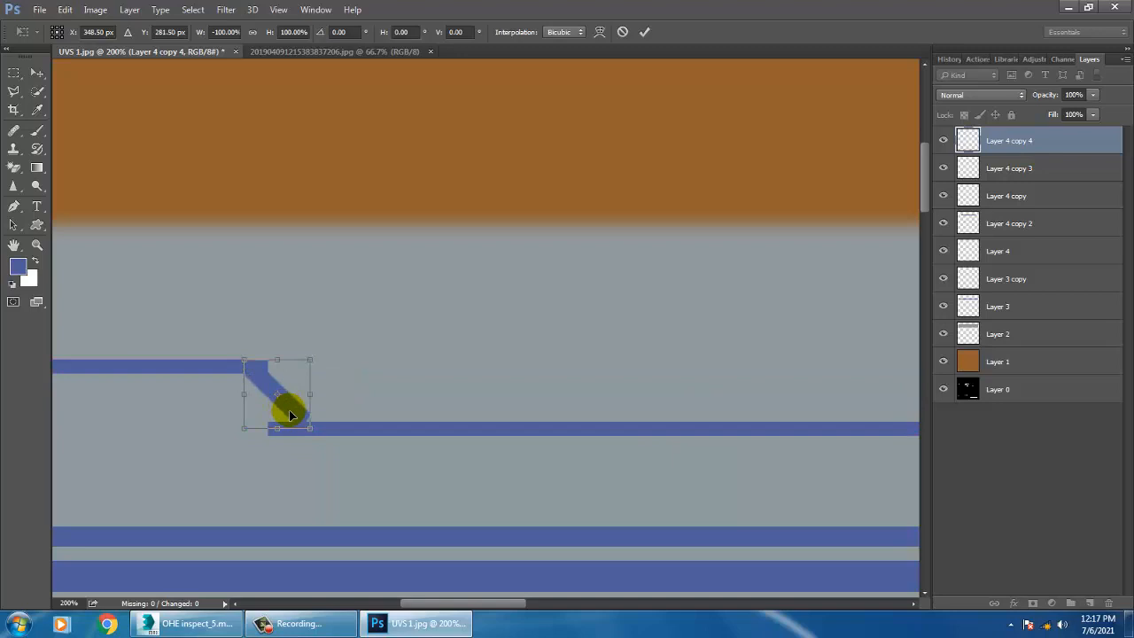
pyautogui.press('Right')
pyautogui.press('Right')
pyautogui.press('Right')
pyautogui.press('Right')
pyautogui.press('Right')
pyautogui.press('Right')
pyautogui.press('Right')
pyautogui.press('Right')
pyautogui.press('Right')
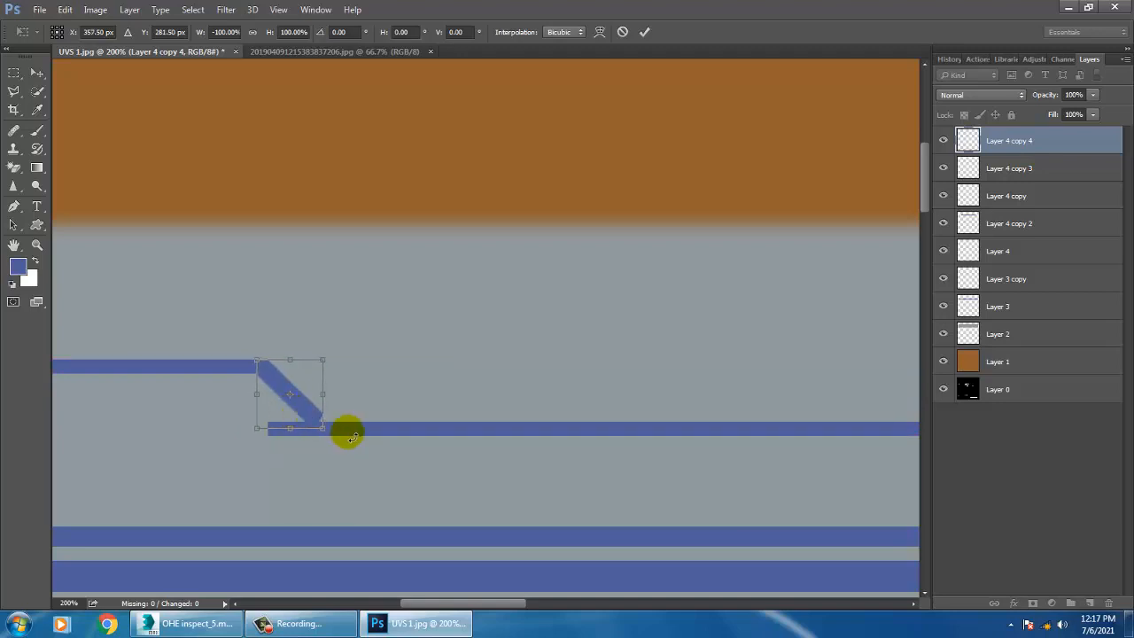
pyautogui.press('Return')
# Step: Shorten the lowered long stripe at its left end to start at the slanted piece's foot, and nudge it up slightly to join cleanly
pyautogui.click(285, 433)
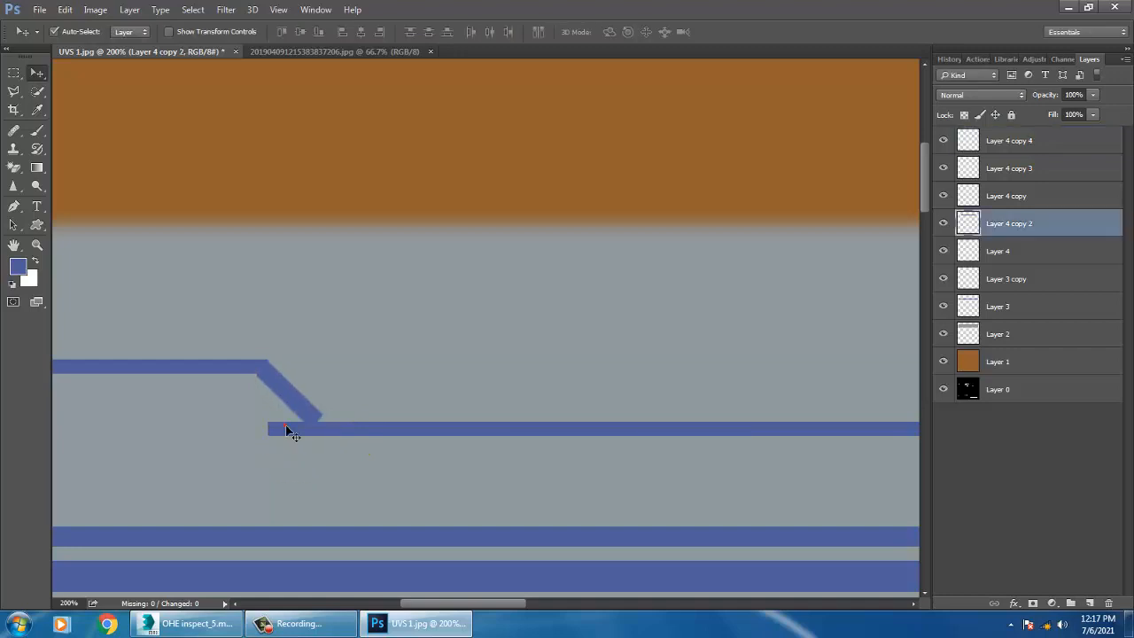
pyautogui.hotkey('ctrl', 't')
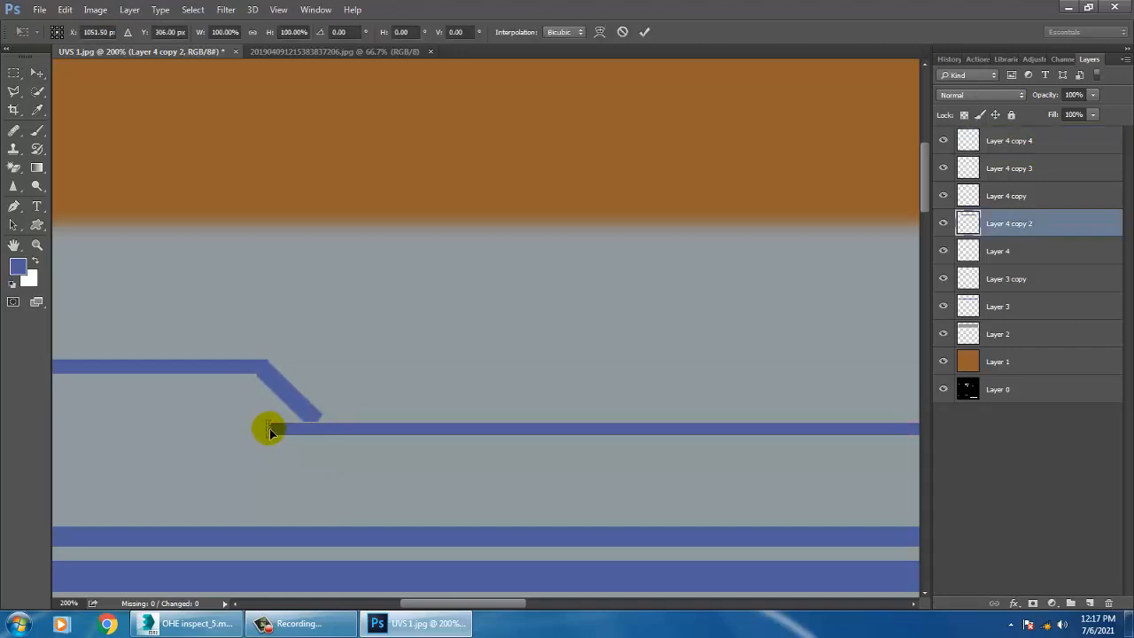
pyautogui.moveTo(271, 430); pyautogui.dragTo(315, 432)
pyautogui.press('Return')
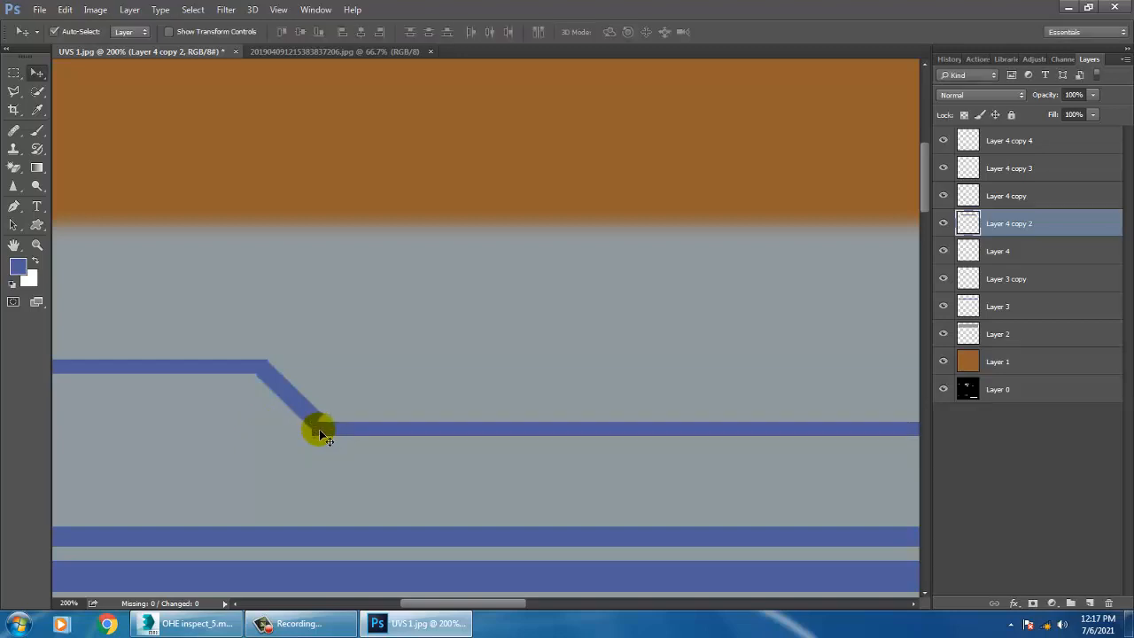
pyautogui.press('Up')
pyautogui.press('Up')
pyautogui.press('Up')
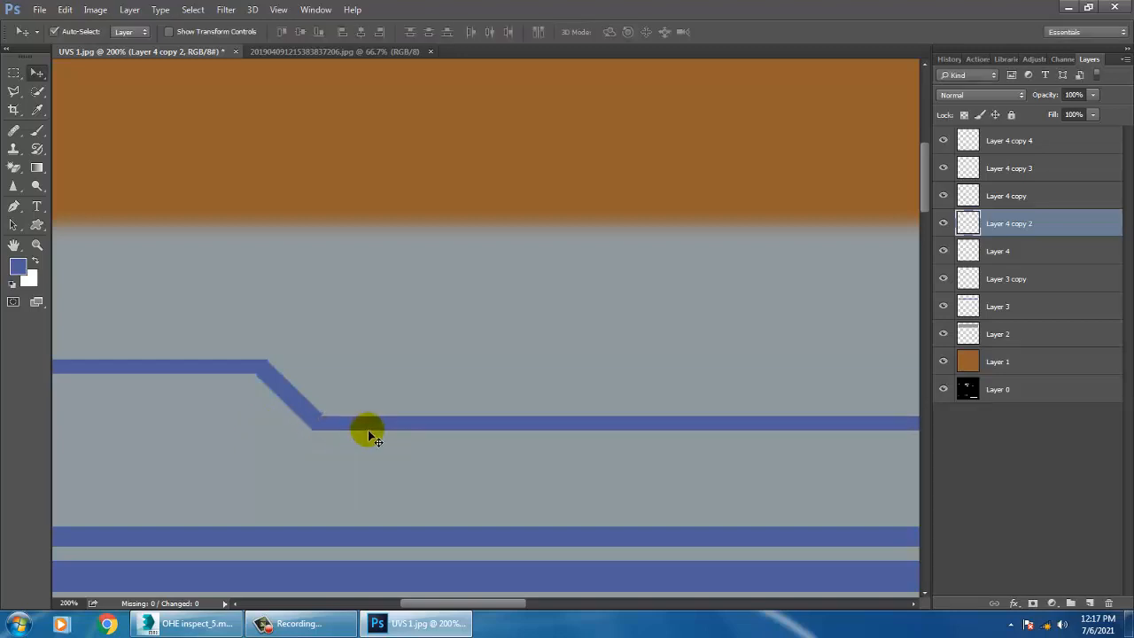
# Step: Hide the brown fill Layer 1 and the UV template Layer 0, leaving only the painted livery layers showing
pyautogui.hotkey('ctrl', '-')
pyautogui.hotkey('ctrl', '-')
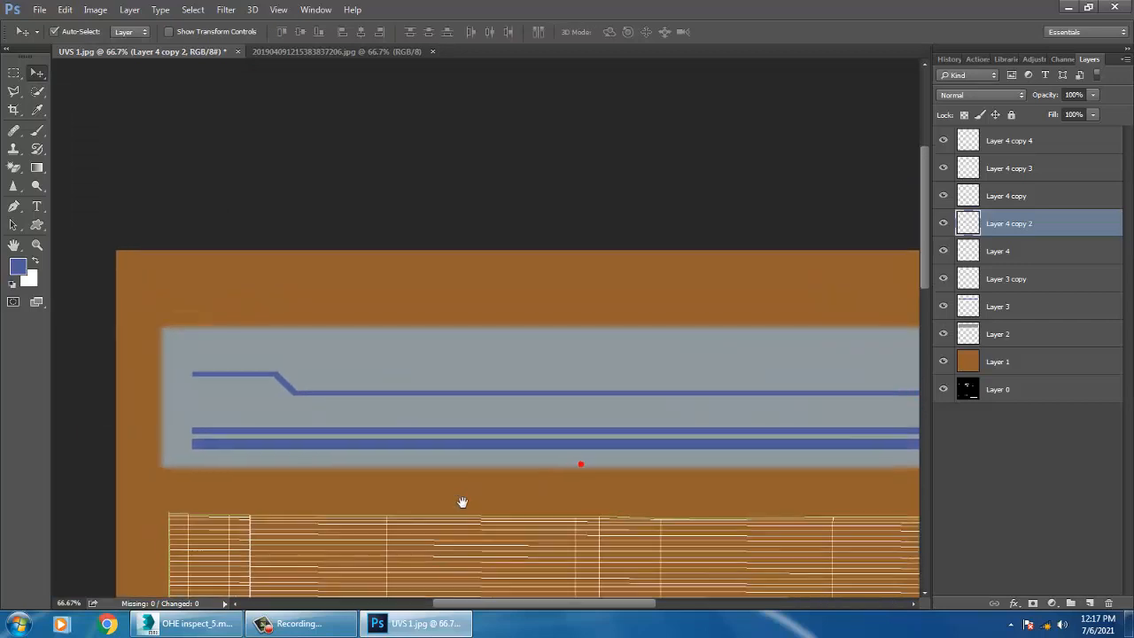
pyautogui.moveTo(743, 431); pyautogui.dragTo(560, 438)
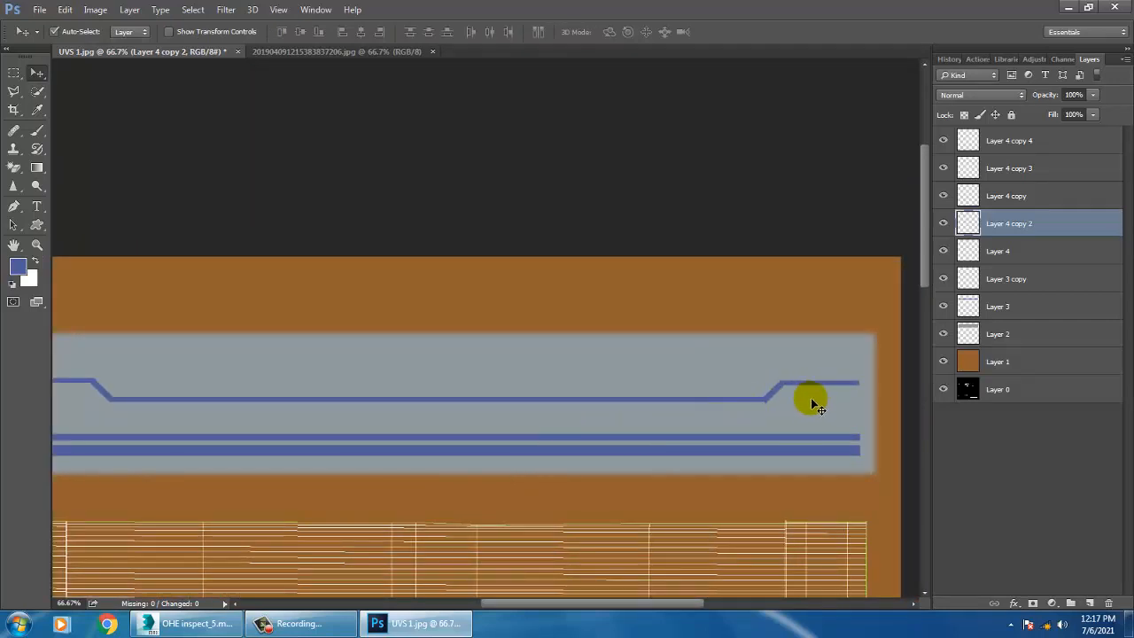
pyautogui.hotkey('ctrl', '-')
pyautogui.hotkey('ctrl', '-')
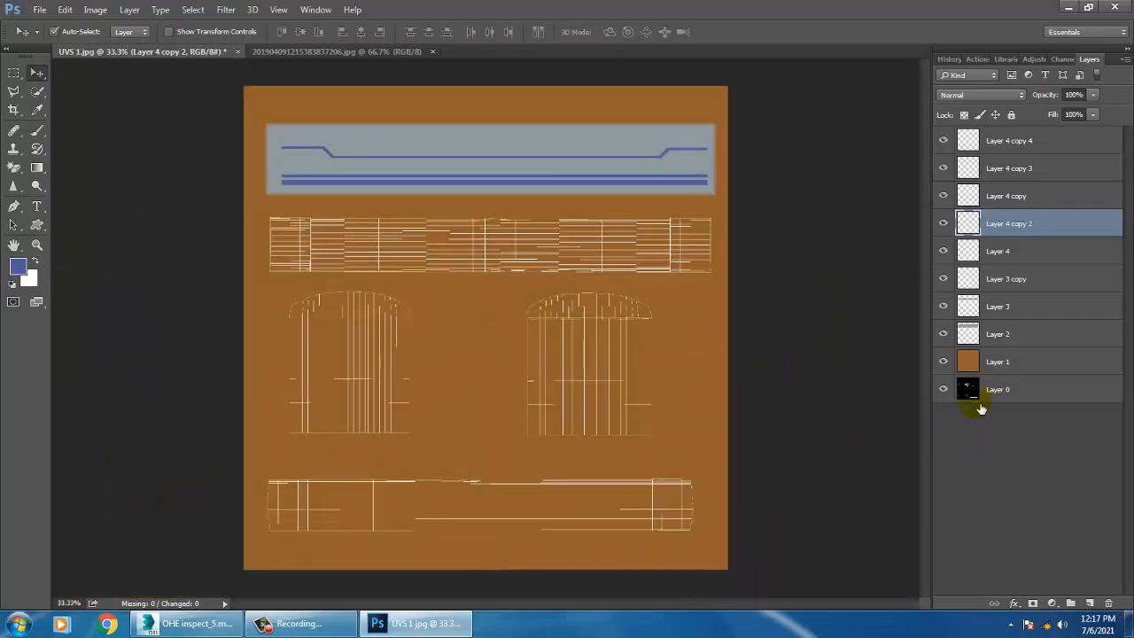
pyautogui.click(944, 361)
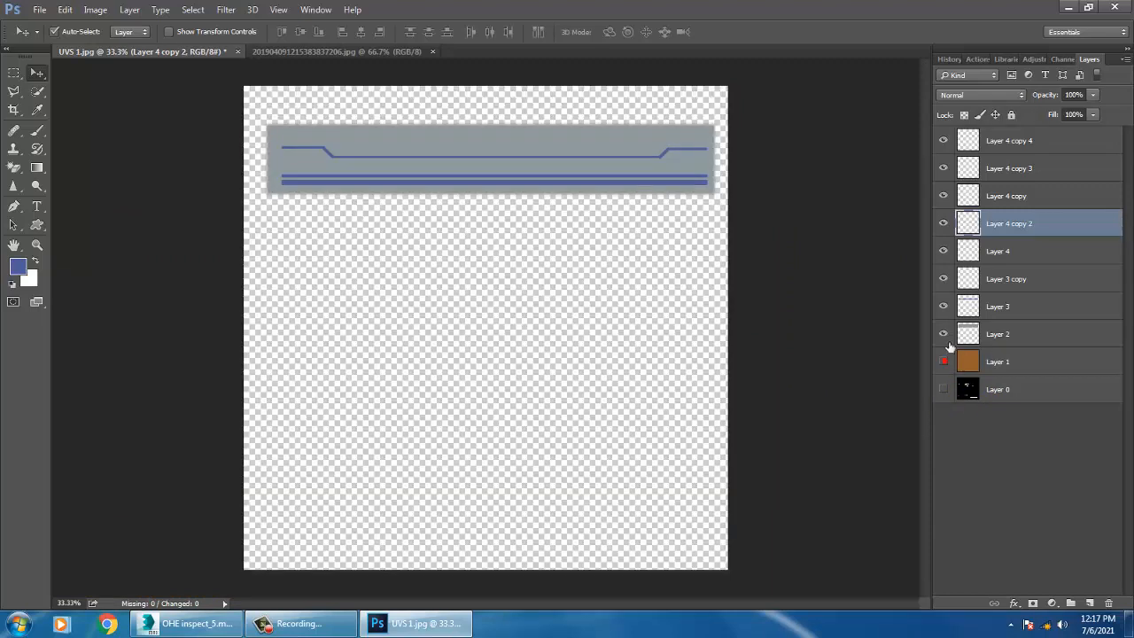
# Step: Save the livery as a JPEG named tex 1 in the texture folder at quality 12, Maximum
pyautogui.click(40, 10)
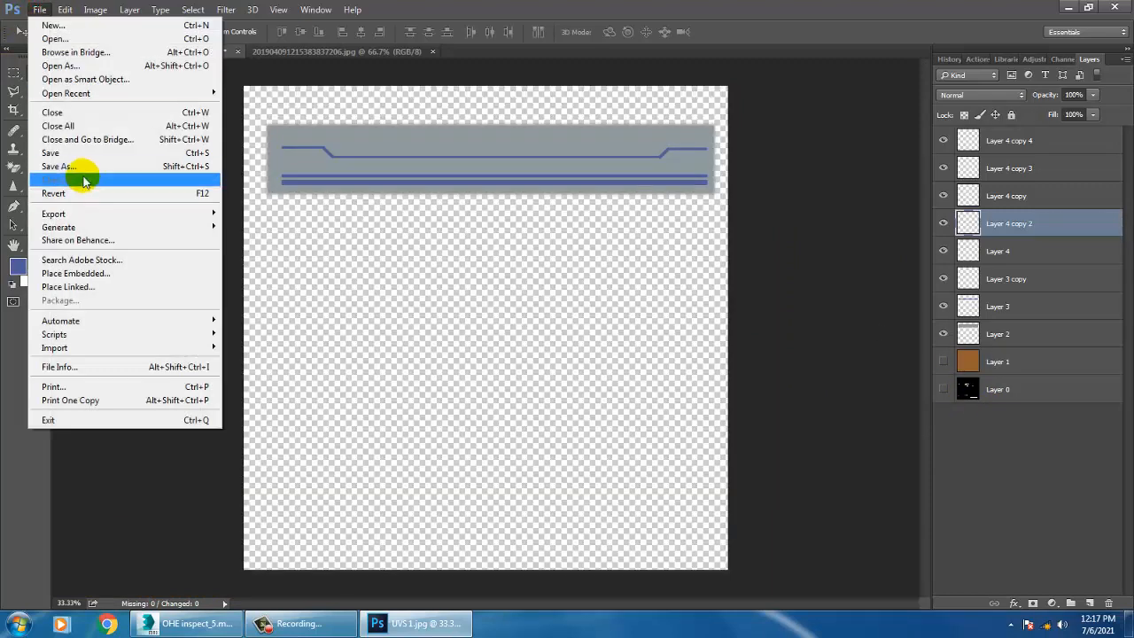
pyautogui.click(84, 168)
pyautogui.click(134, 350)
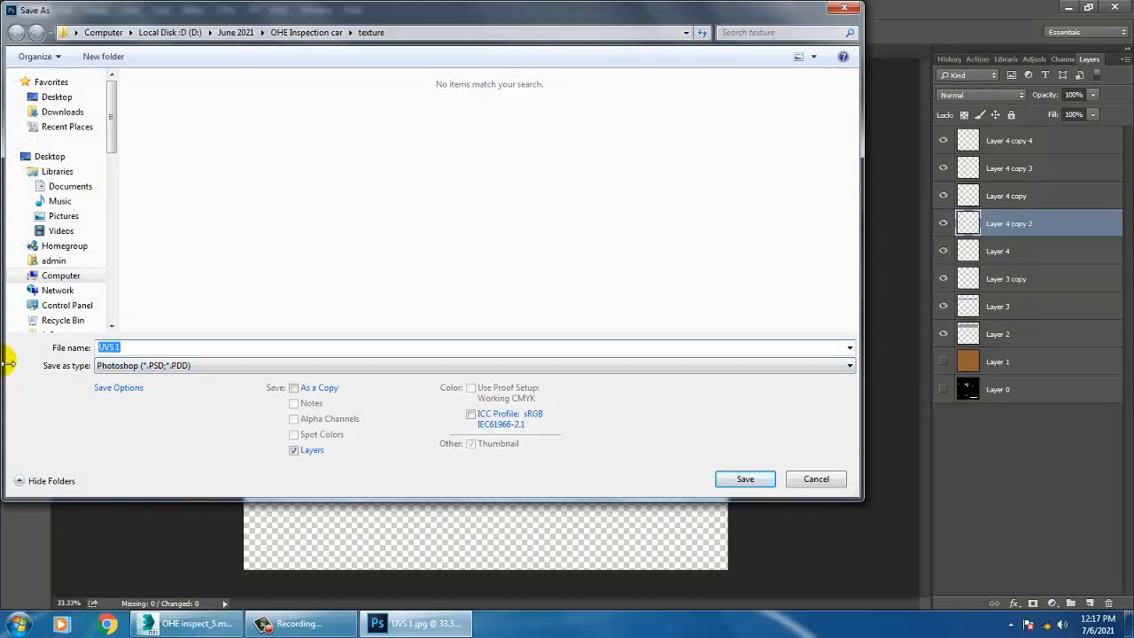
pyautogui.press('Tab')
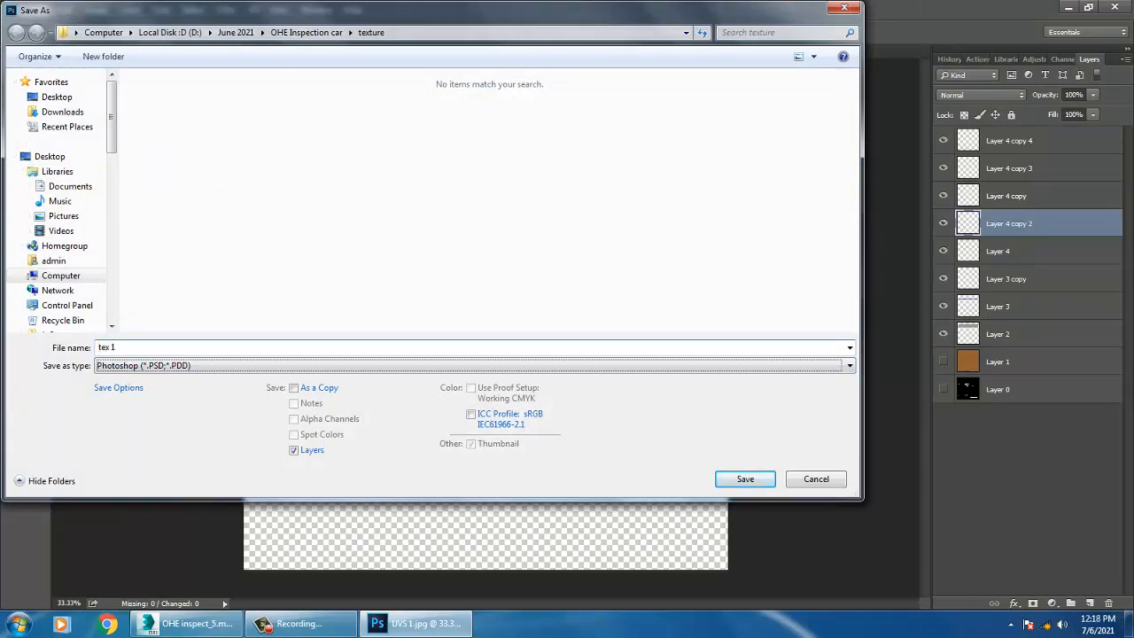
pyautogui.press('j')
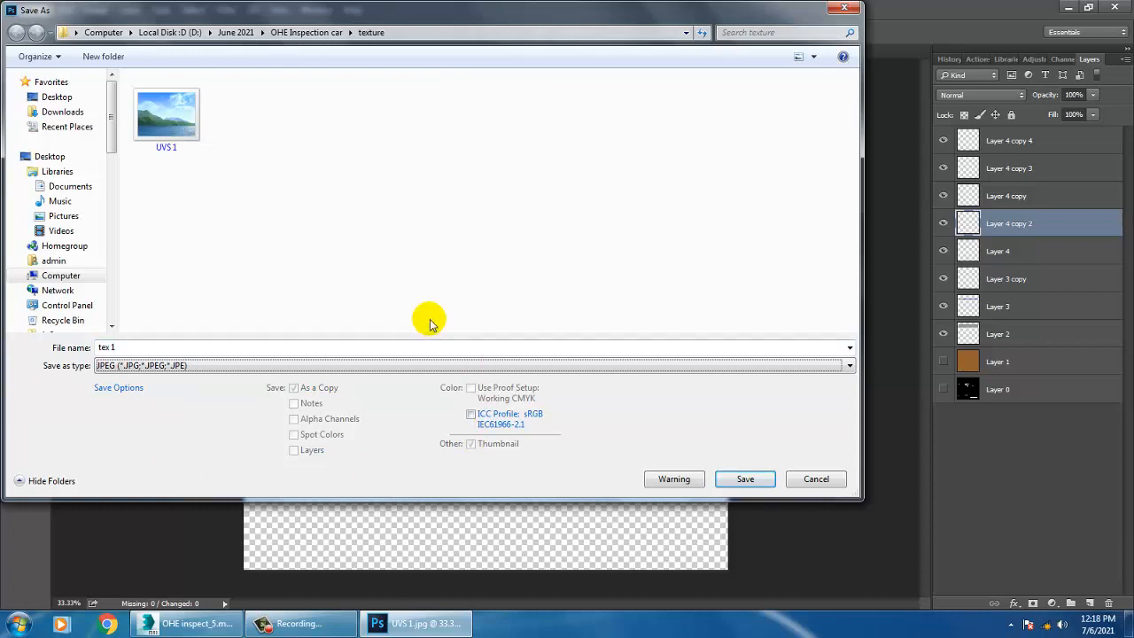
pyautogui.click(750, 484)
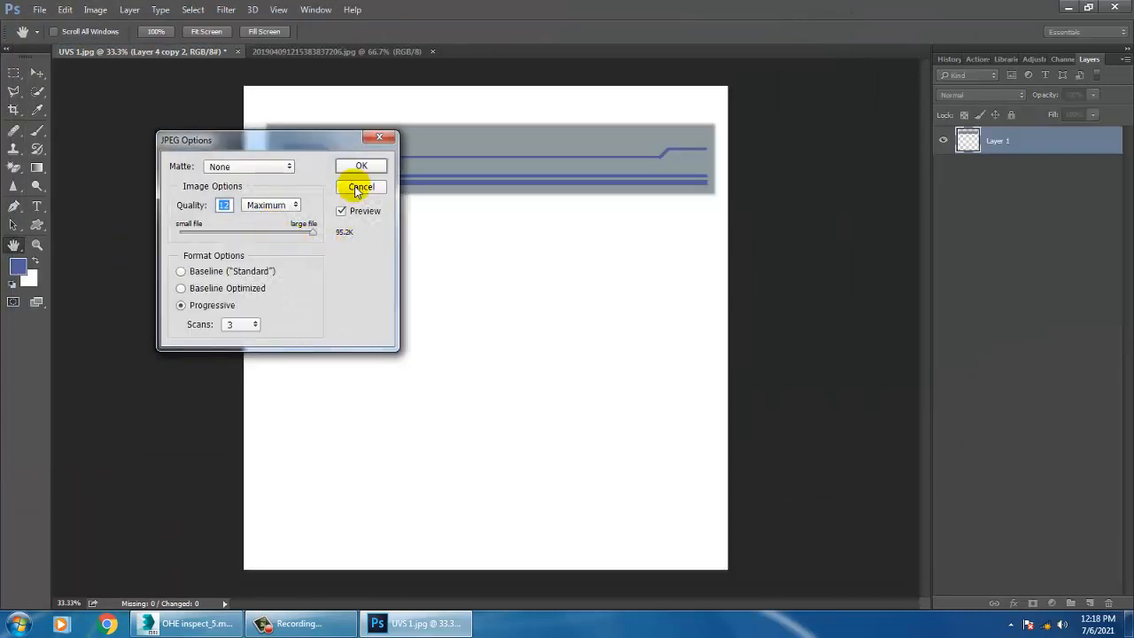
pyautogui.click(367, 167)
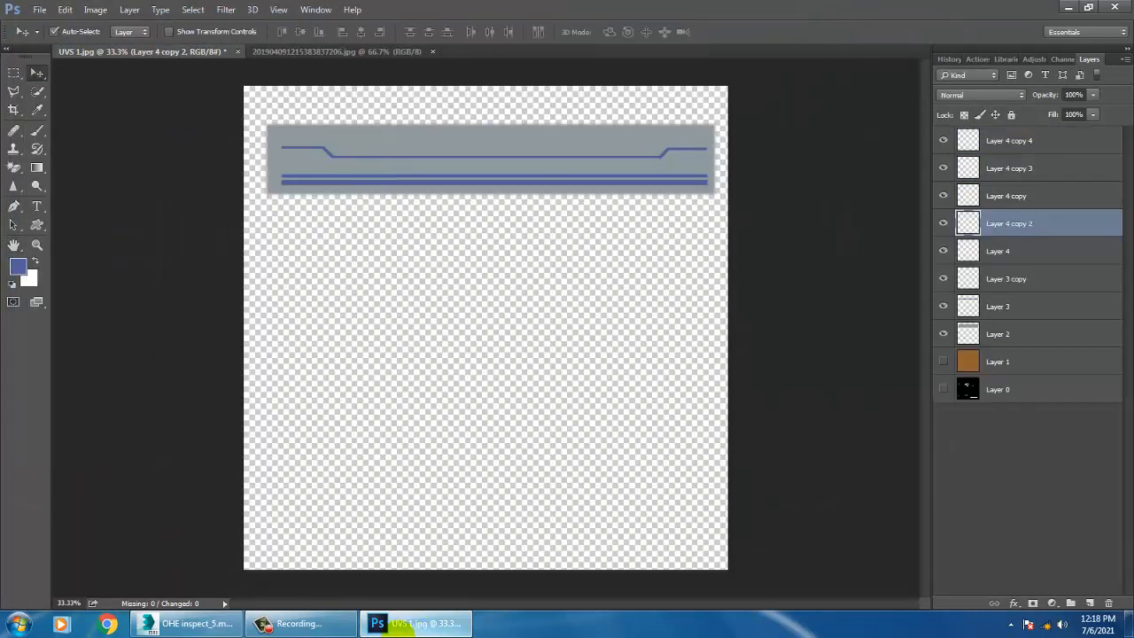
# Step: Switch to 3ds Max, leave the polygon level of the body's Unwrap UVW modifier and open the Slate Material Editor
pyautogui.click(177, 626)
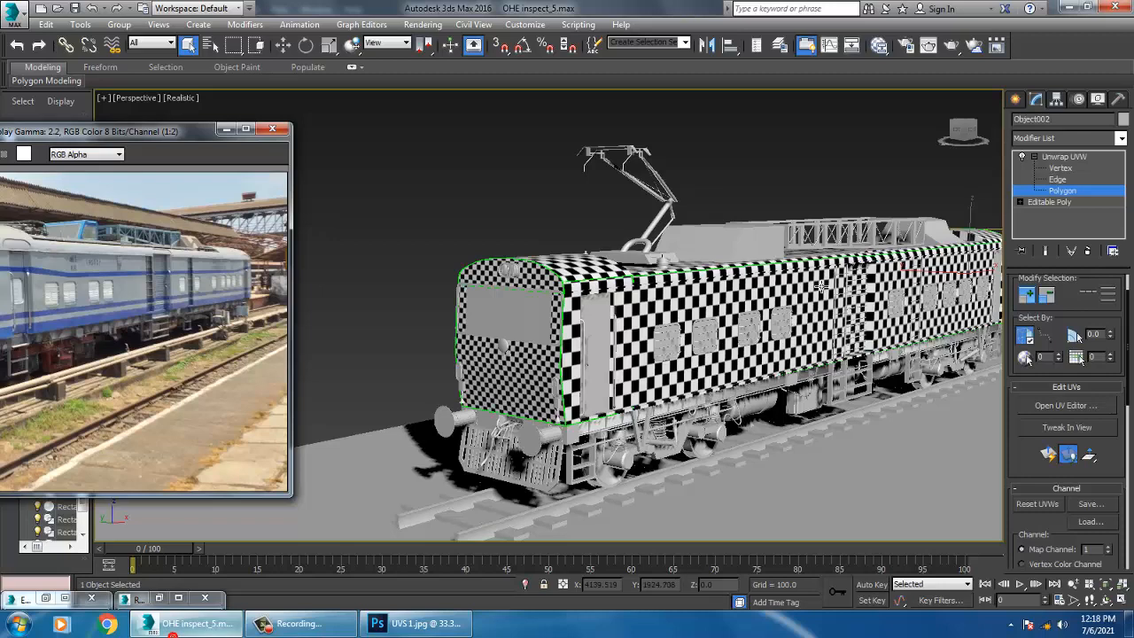
pyautogui.click(1066, 158)
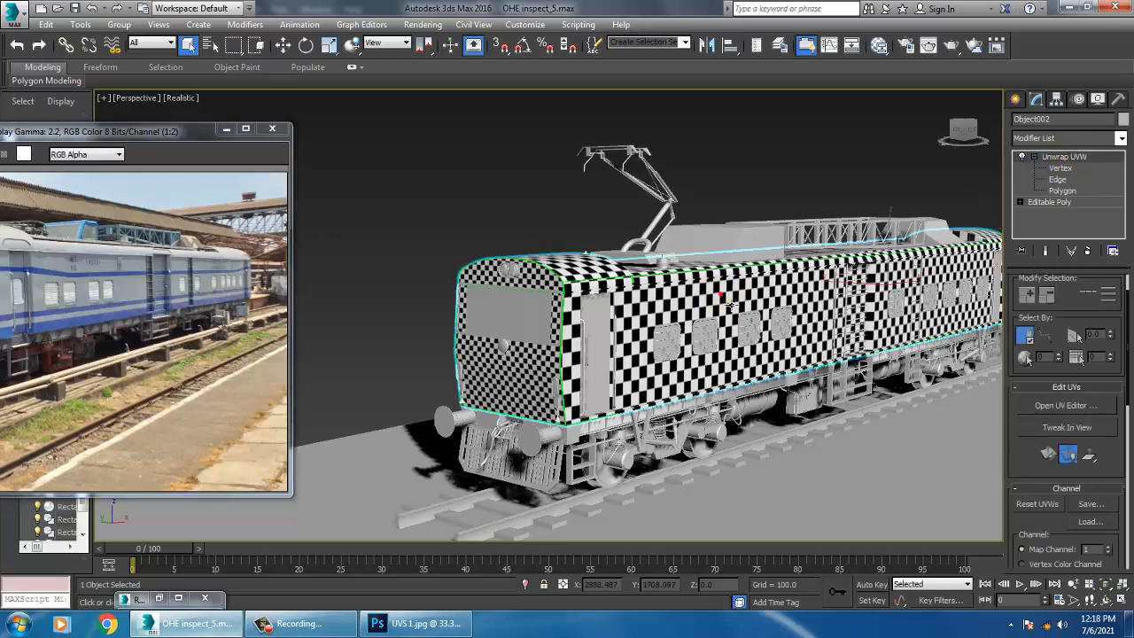
pyautogui.press('m')
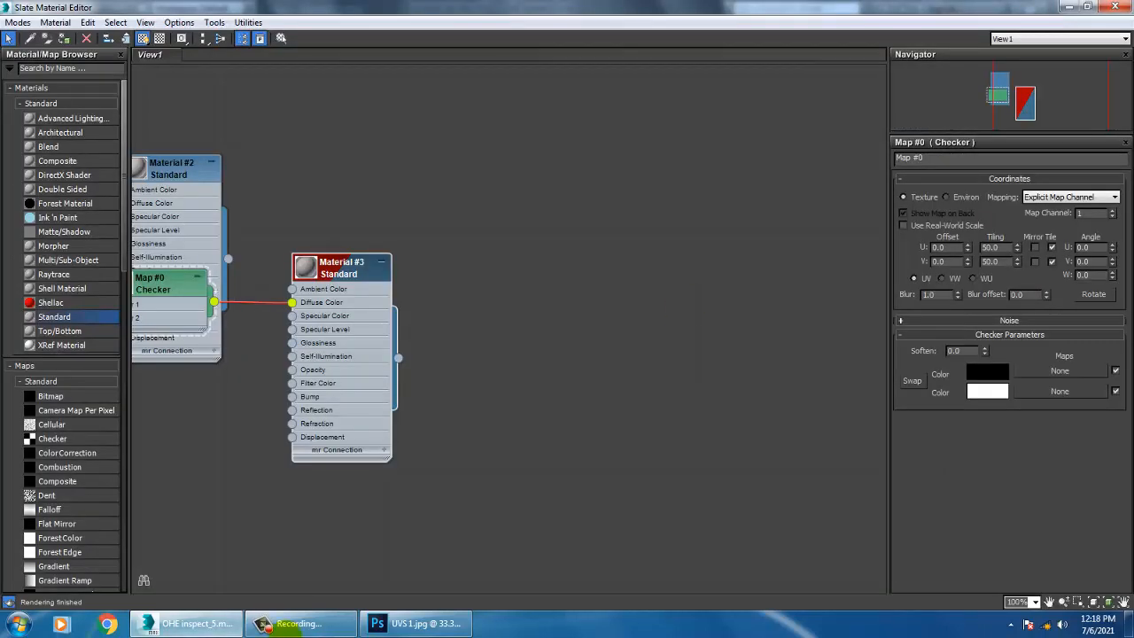
pyautogui.click(298, 625)
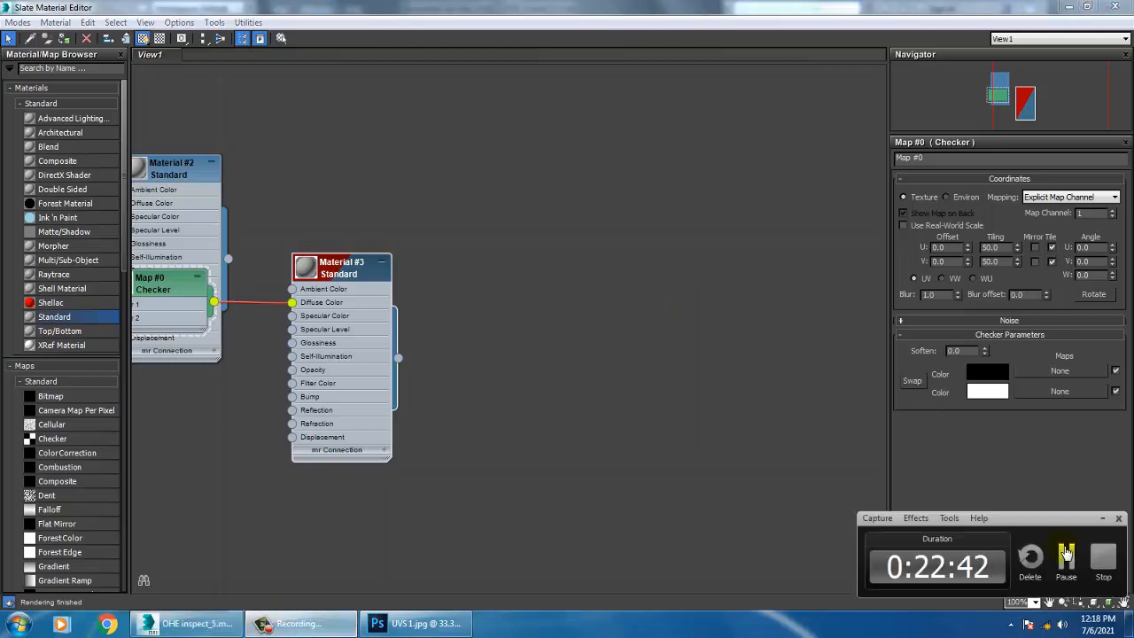
pyautogui.click(1066, 554)
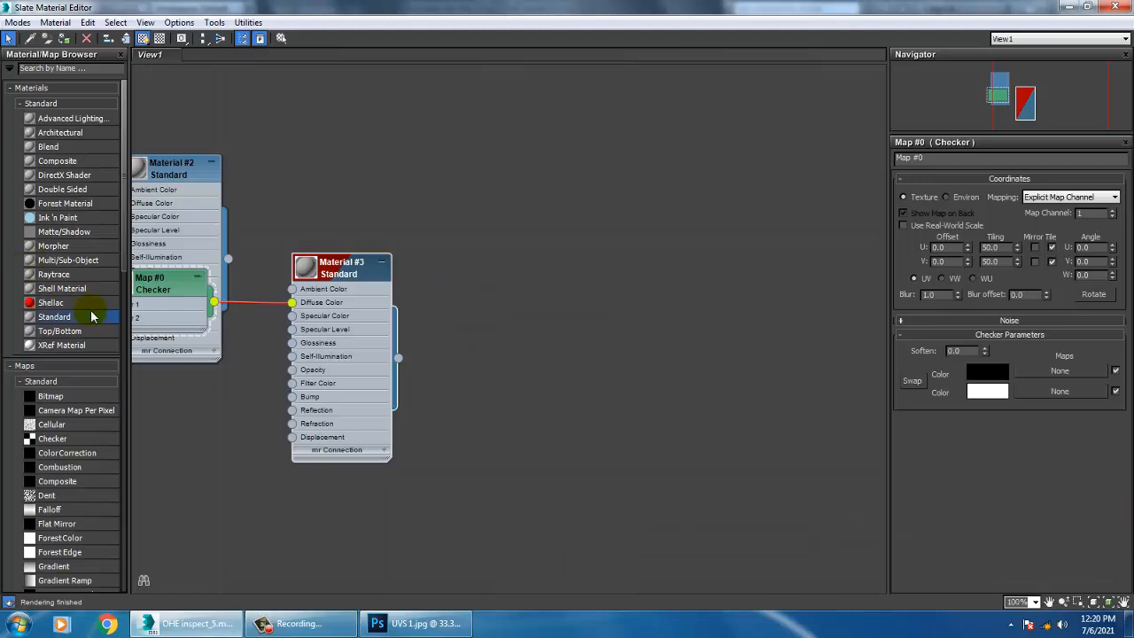
# Step: Create a new Standard material beside the checker material and choose a Bitmap map for its diffuse color
pyautogui.moveTo(528, 252); pyautogui.dragTo(528, 253)
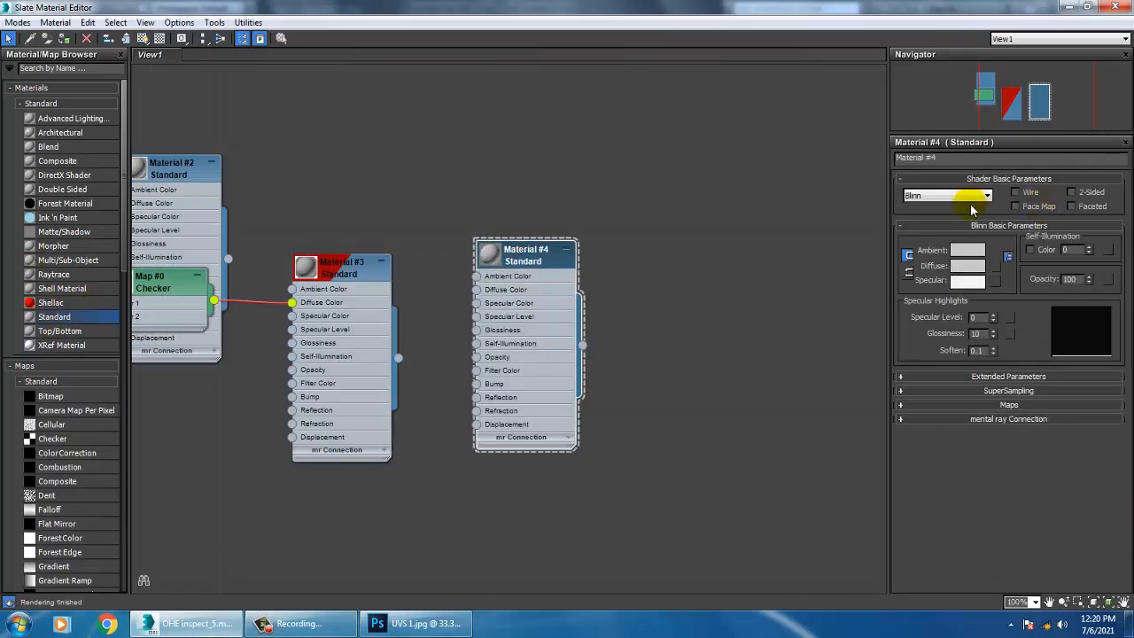
pyautogui.click(996, 267)
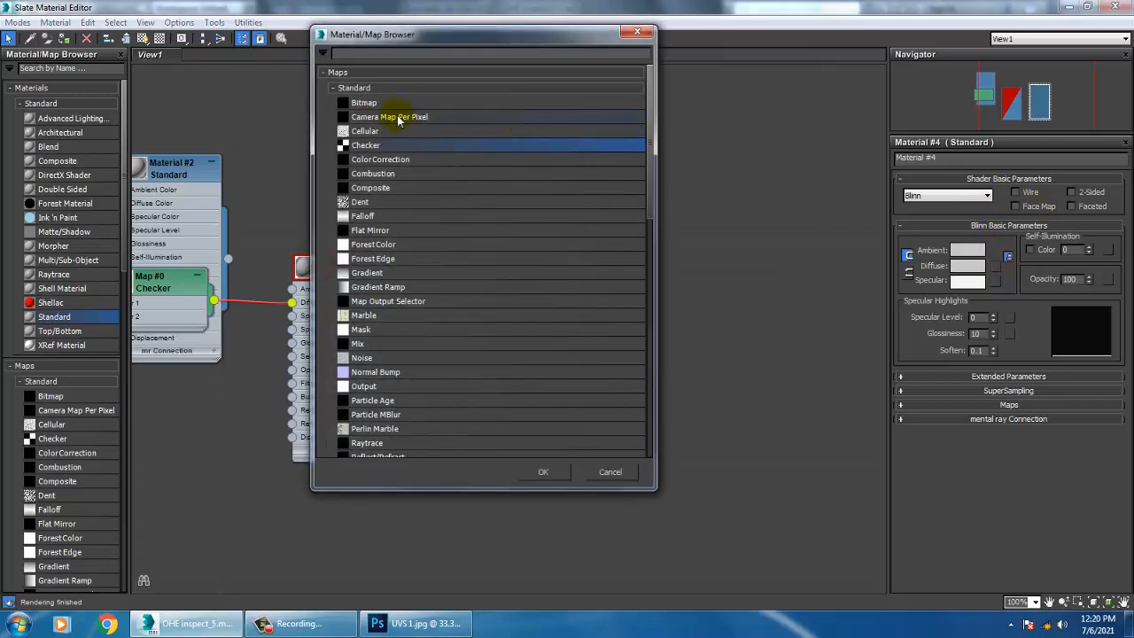
pyautogui.doubleClick(373, 102)
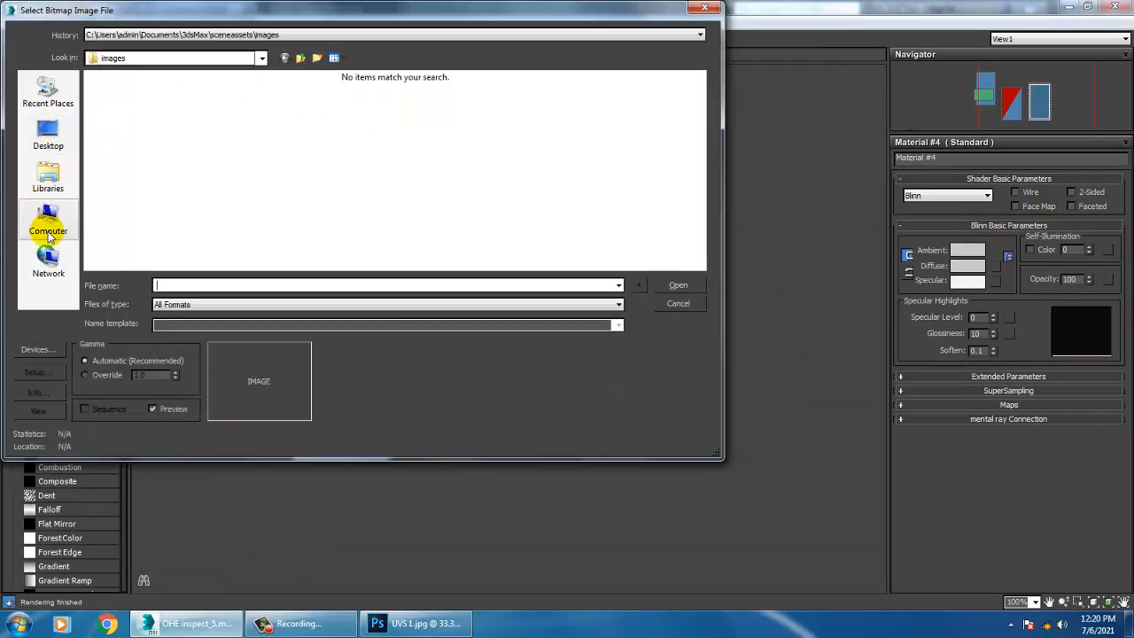
# Step: Load tex 1 from the June 2021 > OHE Inspection car > texture folder on drive D and assign the material to the locomotive body
pyautogui.click(48, 233)
pyautogui.doubleClick(319, 96)
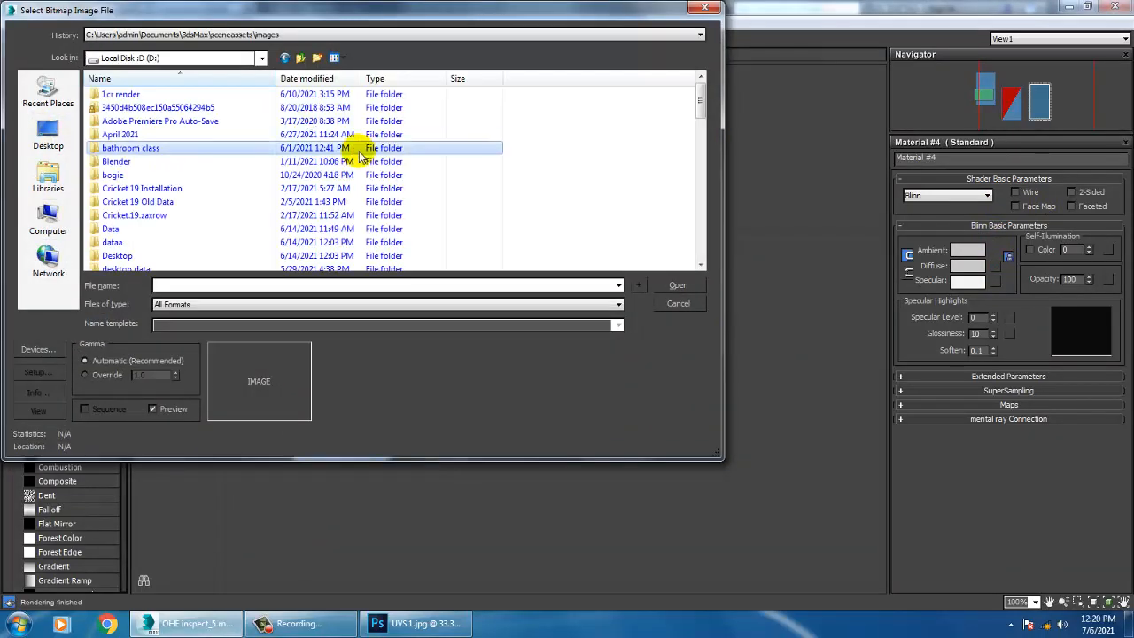
pyautogui.scroll(-10, 147, 127)
pyautogui.doubleClick(141, 109)
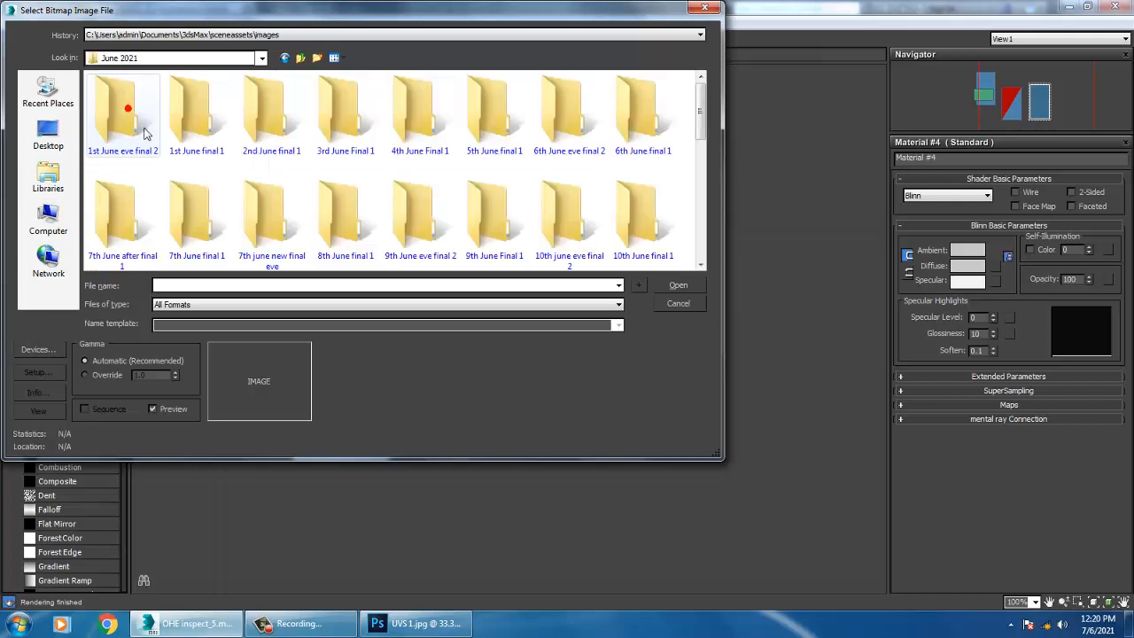
pyautogui.click(144, 129)
pyautogui.scroll(-5, 145, 129)
pyautogui.doubleClick(336, 205)
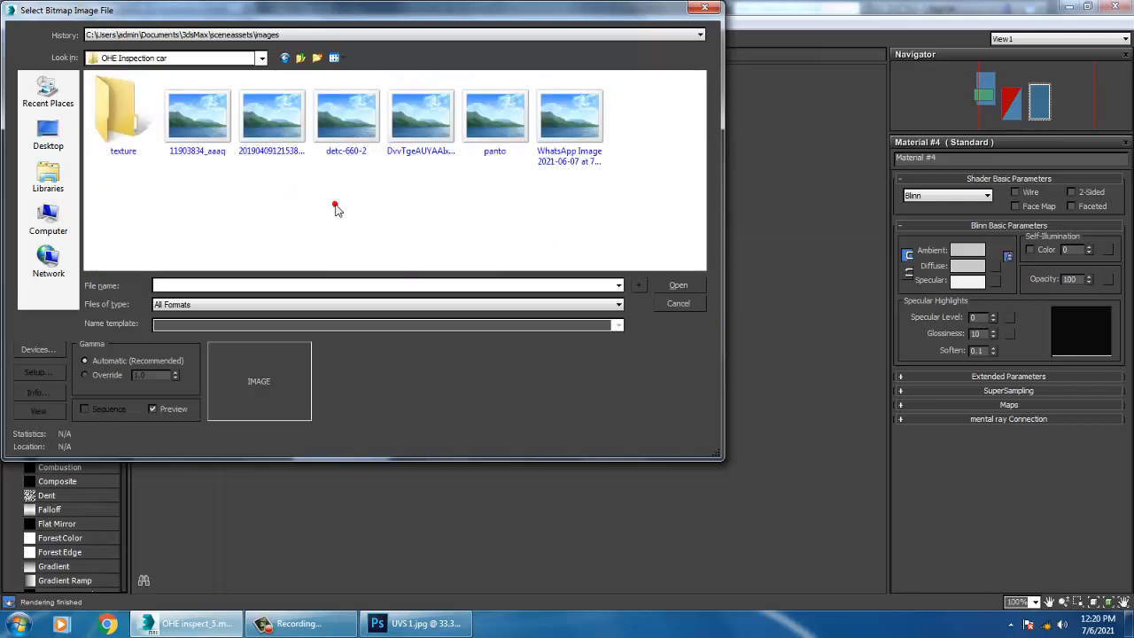
pyautogui.doubleClick(101, 129)
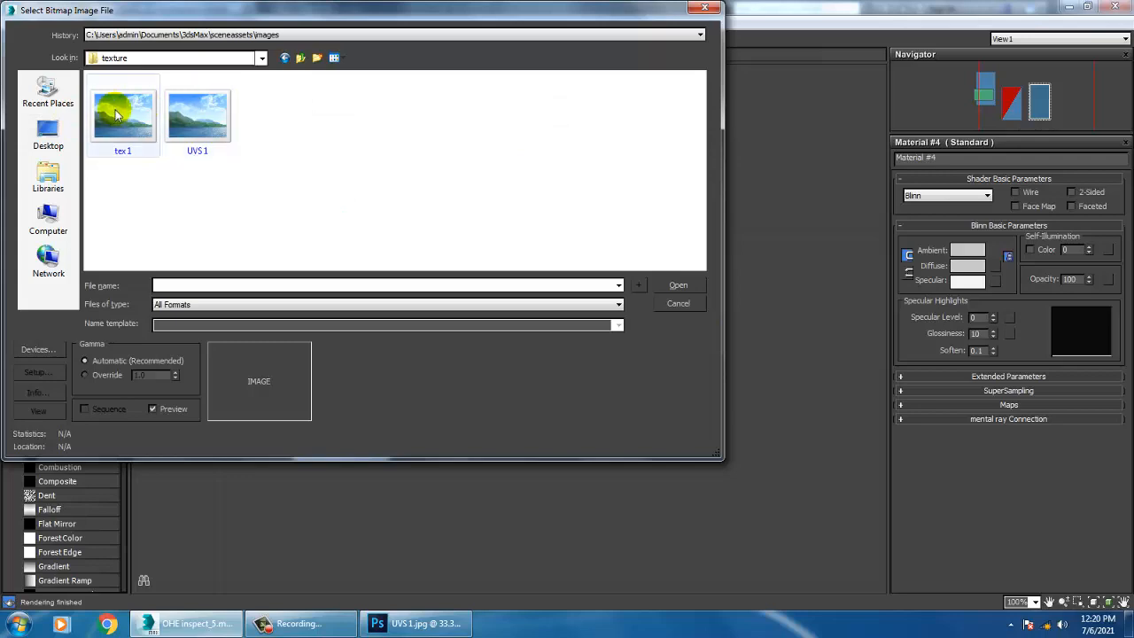
pyautogui.doubleClick(115, 114)
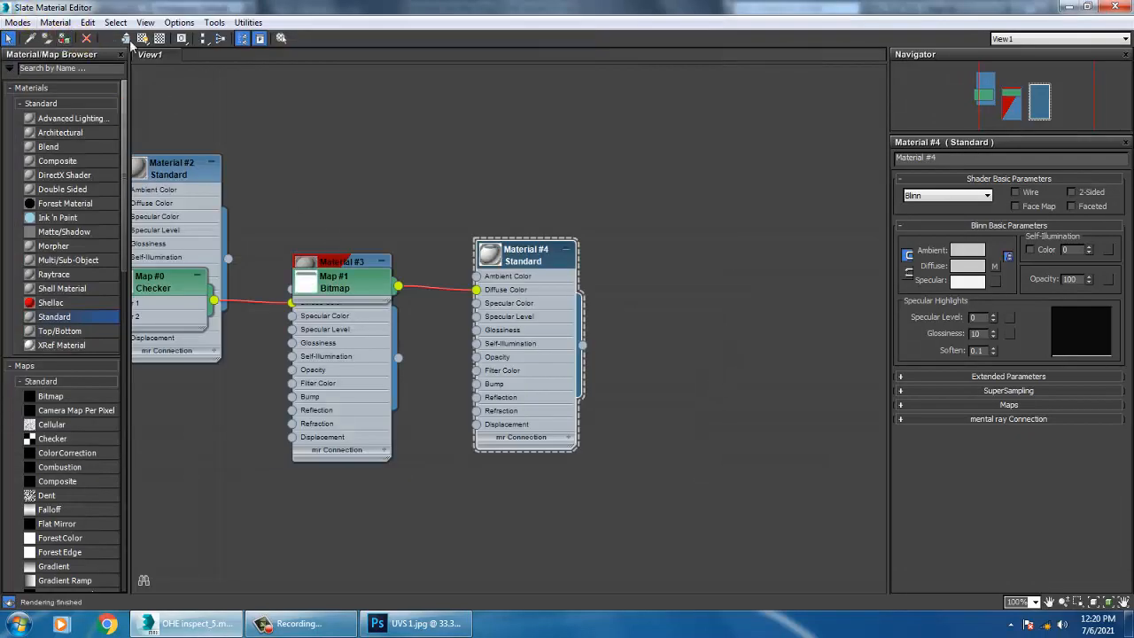
pyautogui.click(1065, 6)
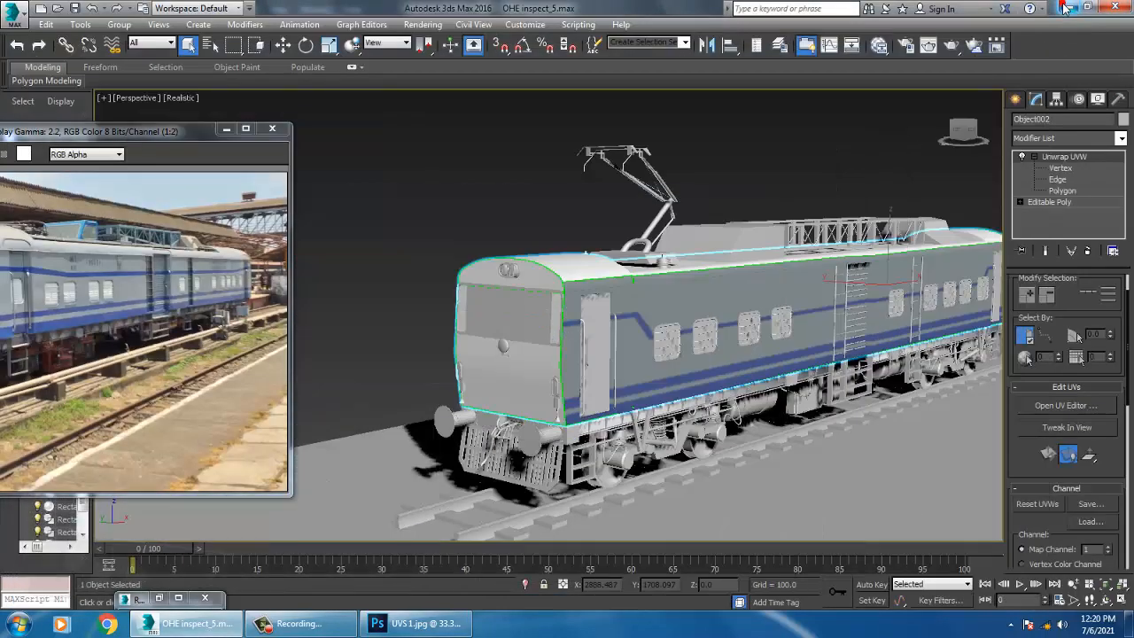
# Step: Examine the grey and blue livery along the locomotive's side from several angles and distances
pyautogui.click(747, 159)
pyautogui.scroll(5, 749, 266)
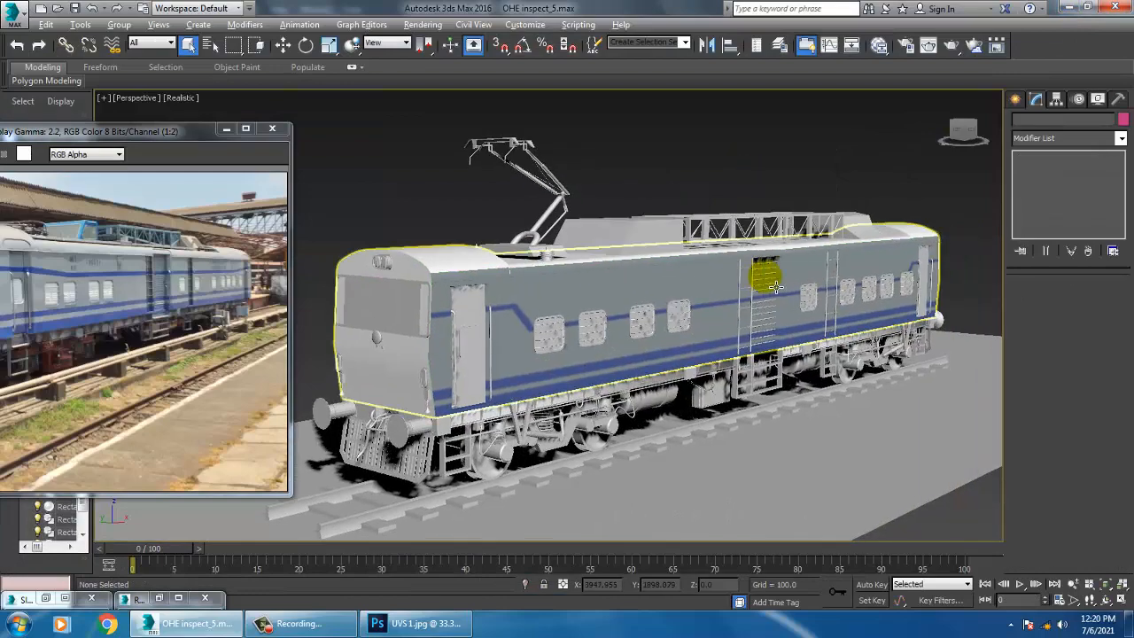
pyautogui.moveTo(747, 289)
pyautogui.keyDown('alt'); pyautogui.mouseDown(button='middle')
pyautogui.moveTo(802, 291)
pyautogui.moveTo(764, 277)
pyautogui.mouseUp(button='middle'); pyautogui.keyUp('alt')
pyautogui.scroll(5, 741, 292)
pyautogui.click(599, 232)
pyautogui.keyDown('alt'); pyautogui.moveTo(599, 232); pyautogui.dragTo(656, 275, button='middle'); pyautogui.keyUp('alt')
pyautogui.scroll(-5, 713, 313)
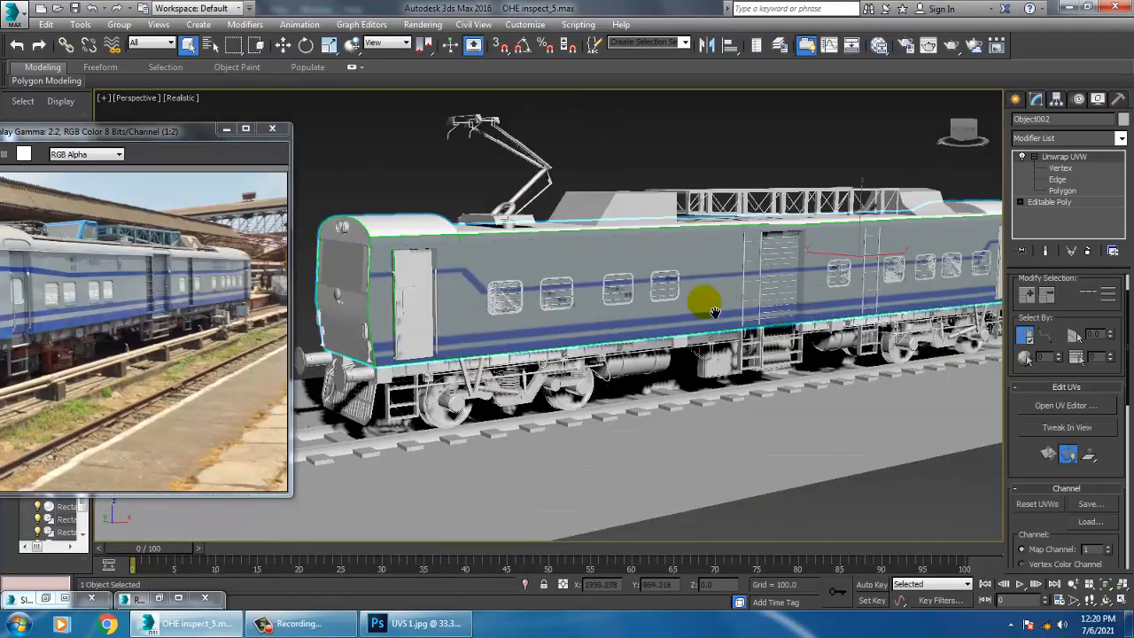
pyautogui.moveTo(713, 314)
pyautogui.keyDown('alt'); pyautogui.mouseDown(button='middle')
pyautogui.moveTo(693, 297)
pyautogui.moveTo(708, 305)
pyautogui.mouseUp(button='middle'); pyautogui.keyUp('alt')
pyautogui.scroll(5, 673, 302)
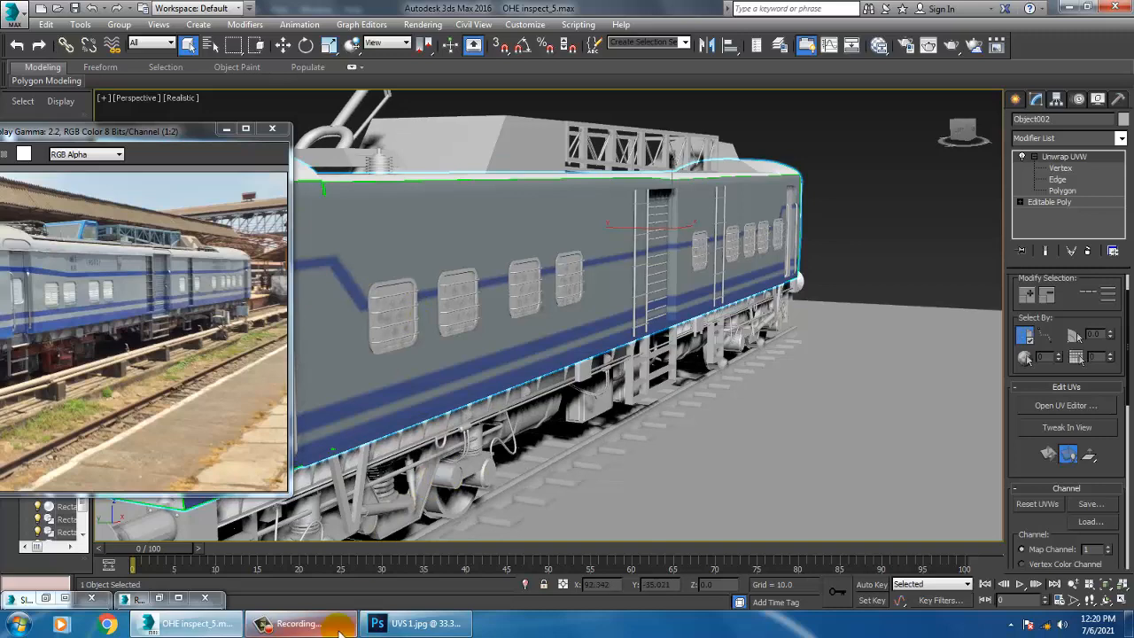
pyautogui.click(299, 622)
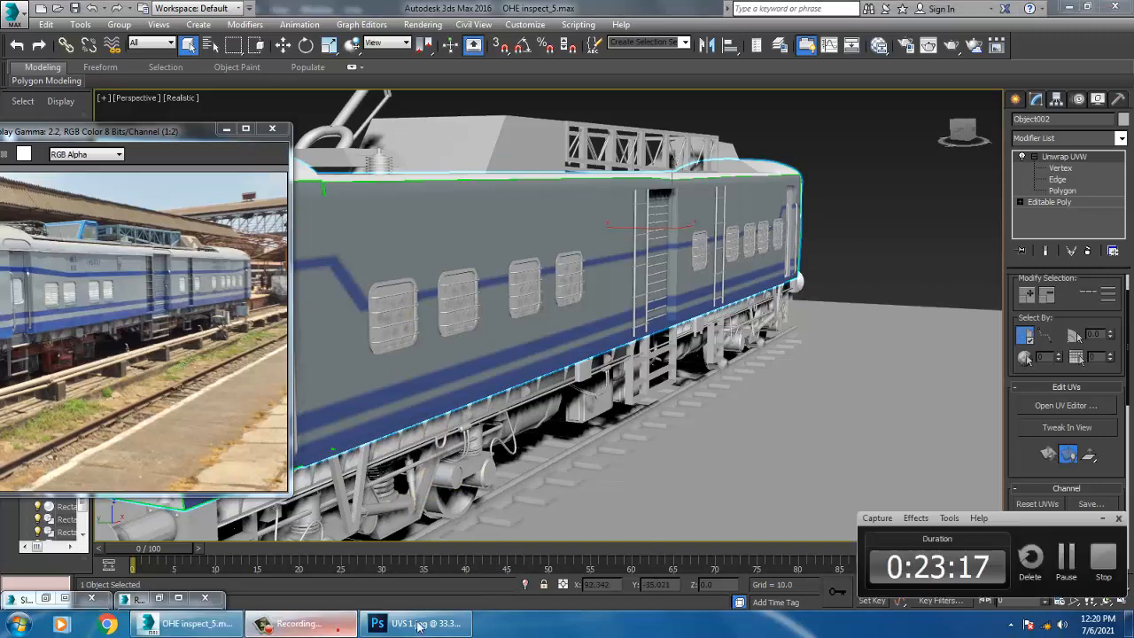
# Step: Inspect the upper blue stripe's height against the door and windows on the locomotive's side, briefly showing edged faces
pyautogui.click(1068, 558)
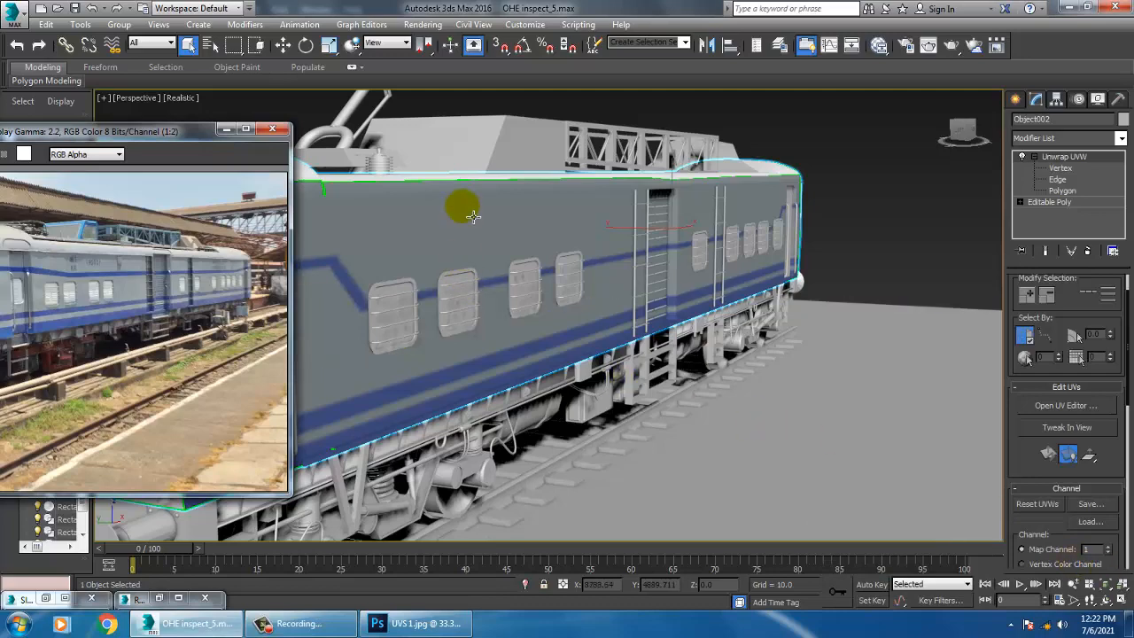
pyautogui.moveTo(519, 256); pyautogui.dragTo(640, 275, button='middle')
pyautogui.moveTo(630, 277); pyautogui.dragTo(649, 274, button='middle')
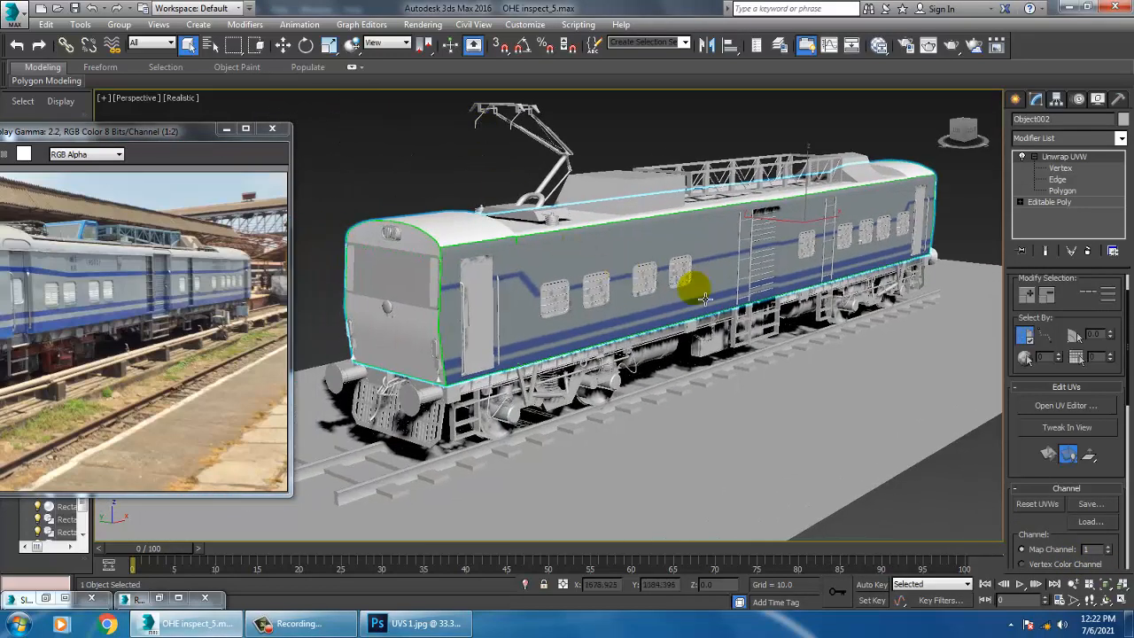
pyautogui.scroll(3, 701, 299)
pyautogui.keyDown('alt'); pyautogui.moveTo(682, 314); pyautogui.dragTo(705, 321, button='middle'); pyautogui.keyUp('alt')
pyautogui.press('F4')
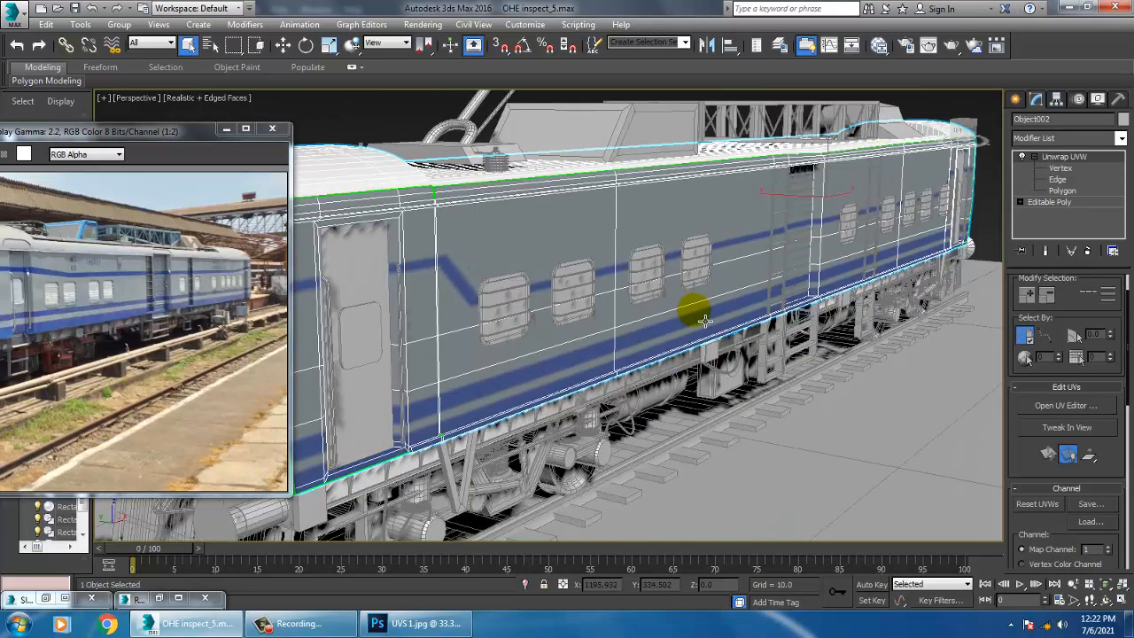
pyautogui.press('F4')
pyautogui.scroll(-5, 706, 321)
pyautogui.keyDown('alt'); pyautogui.moveTo(880, 339); pyautogui.dragTo(746, 348, button='middle'); pyautogui.keyUp('alt')
pyautogui.scroll(4, 691, 338)
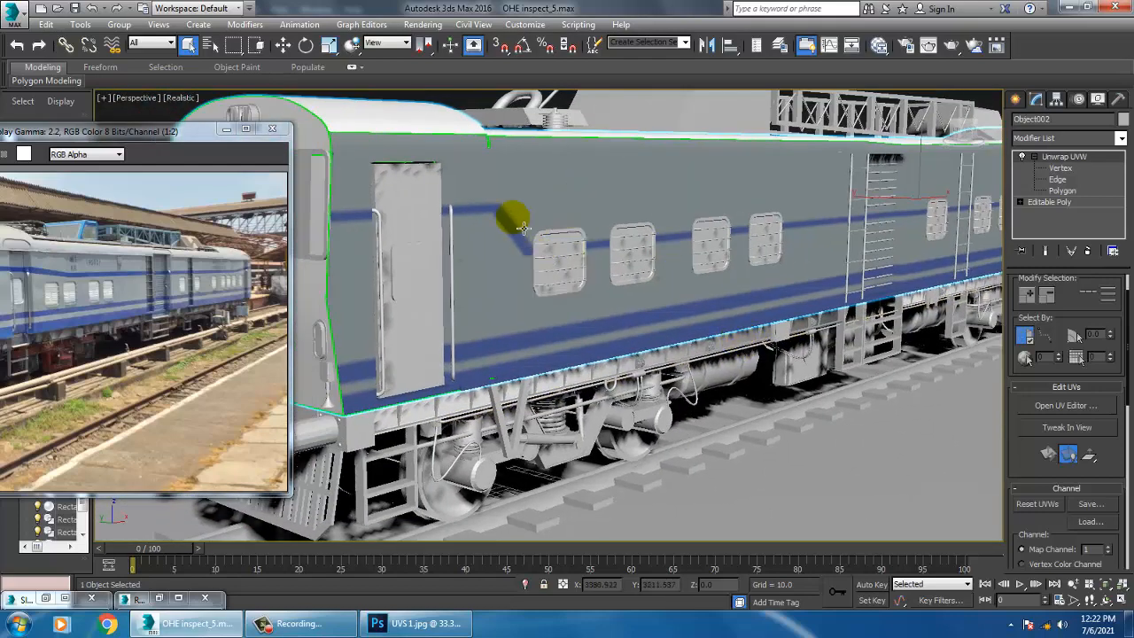
pyautogui.moveTo(792, 274); pyautogui.dragTo(759, 272, button='middle')
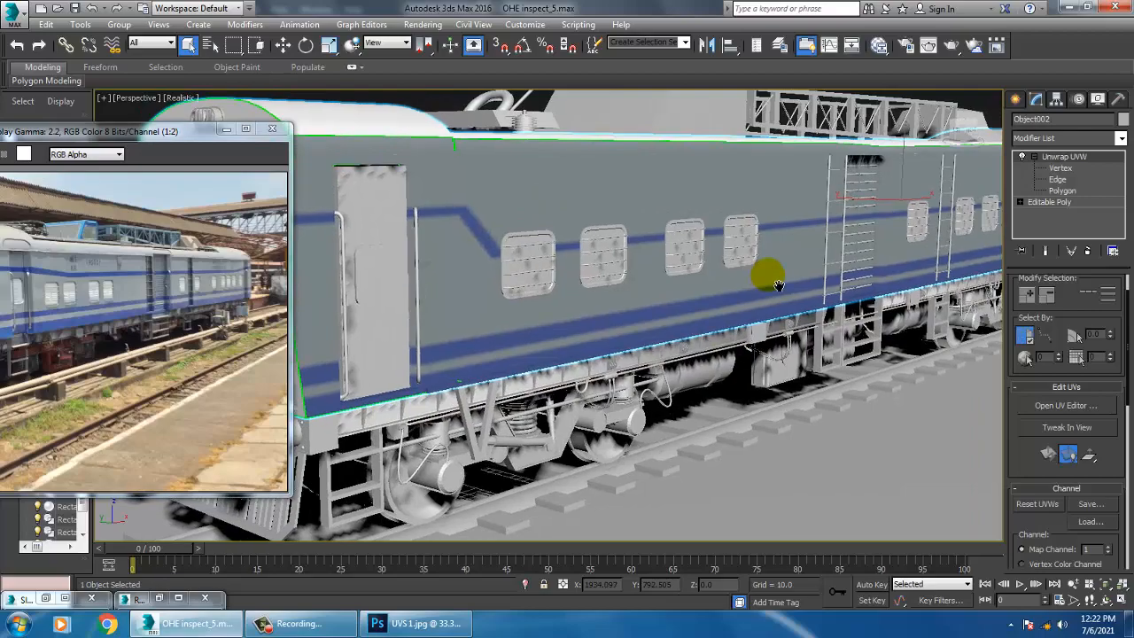
# Step: Switch to Photoshop and move Layer 4 copy, copy 2, copy 3 and copy 4 together straight up, near the grey band's upper edge
pyautogui.click(422, 628)
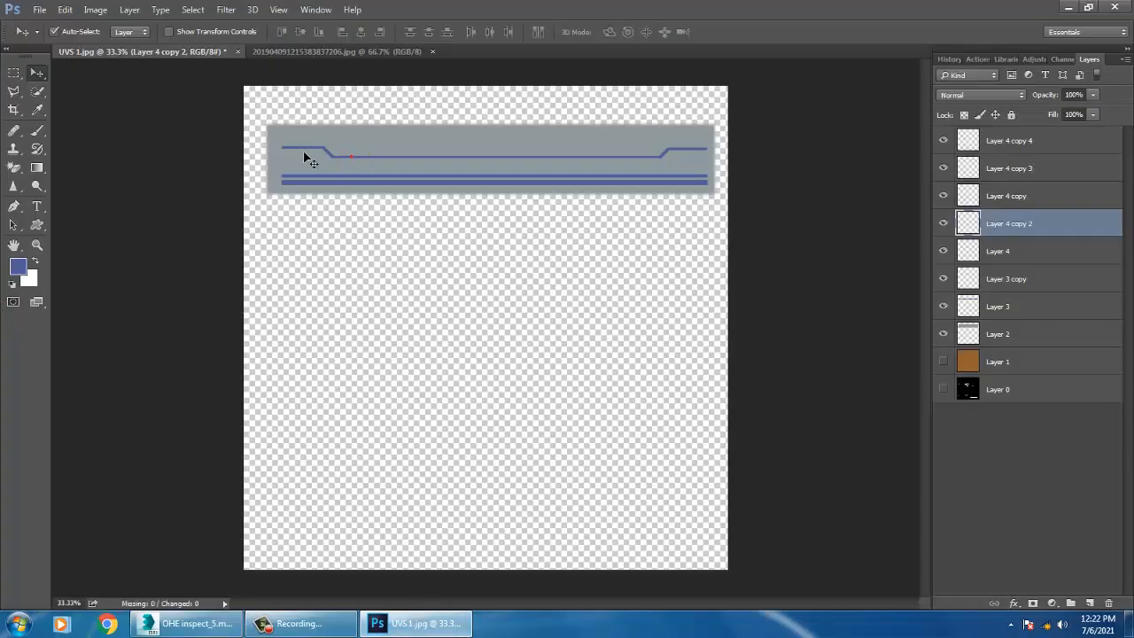
pyautogui.press('ctrl')
pyautogui.press('ctrl')
pyautogui.click(950, 170)
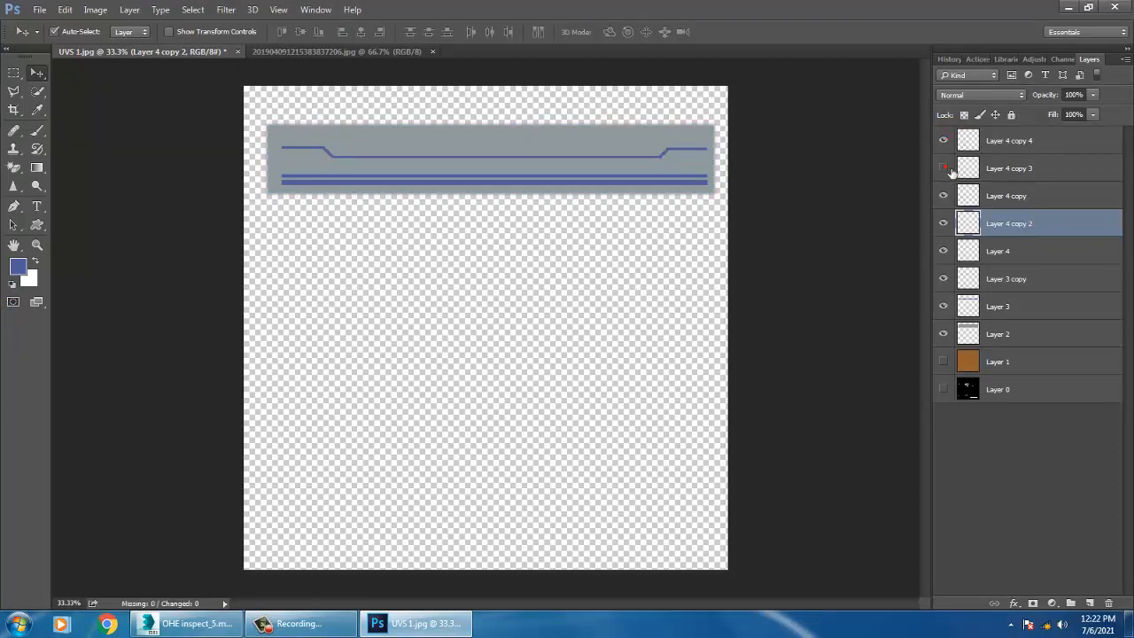
pyautogui.click(1010, 149)
pyautogui.keyDown('shift'); pyautogui.click(1026, 175); pyautogui.keyUp('shift')
pyautogui.keyDown('shift'); pyautogui.click(1031, 198); pyautogui.keyUp('shift')
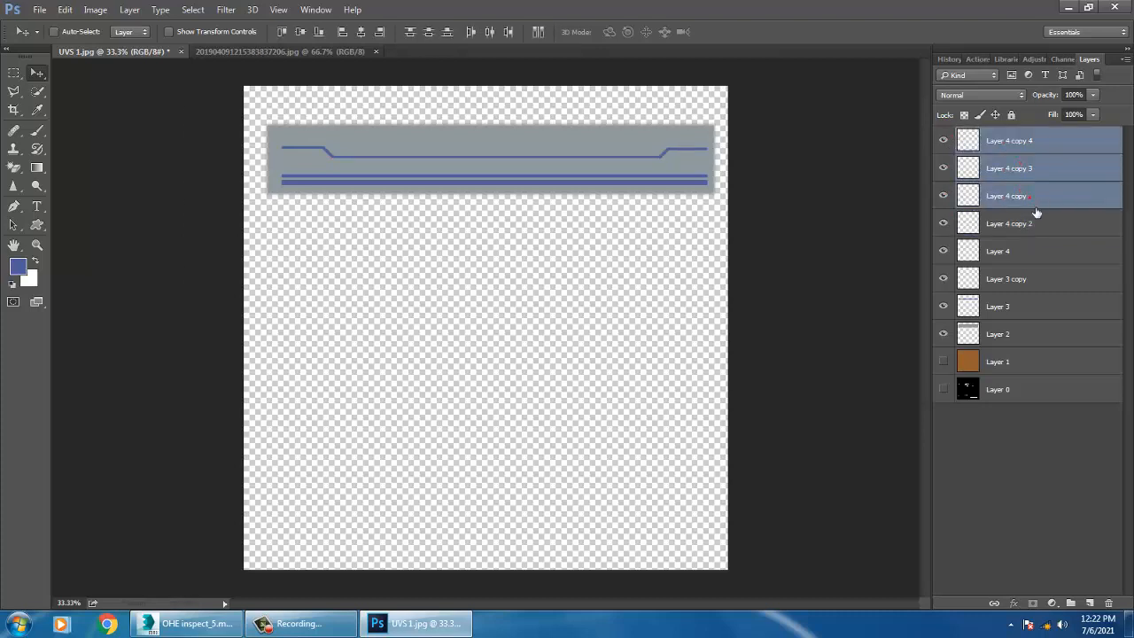
pyautogui.keyDown('ctrl'); pyautogui.click(1034, 225); pyautogui.keyUp('ctrl')
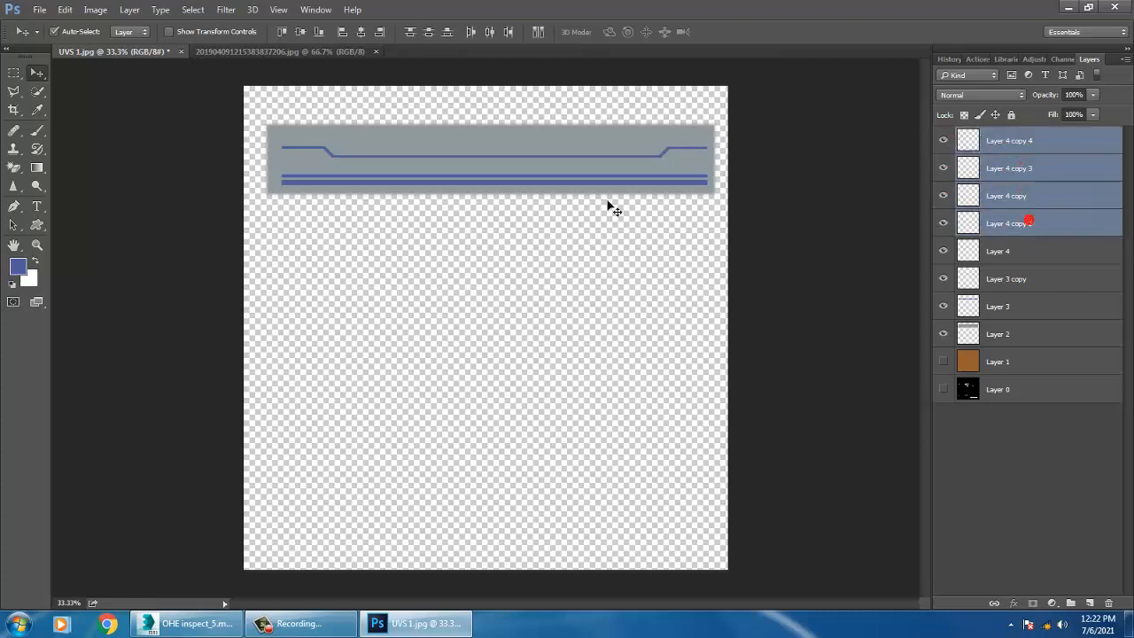
pyautogui.moveTo(608, 206); pyautogui.dragTo(501, 168)
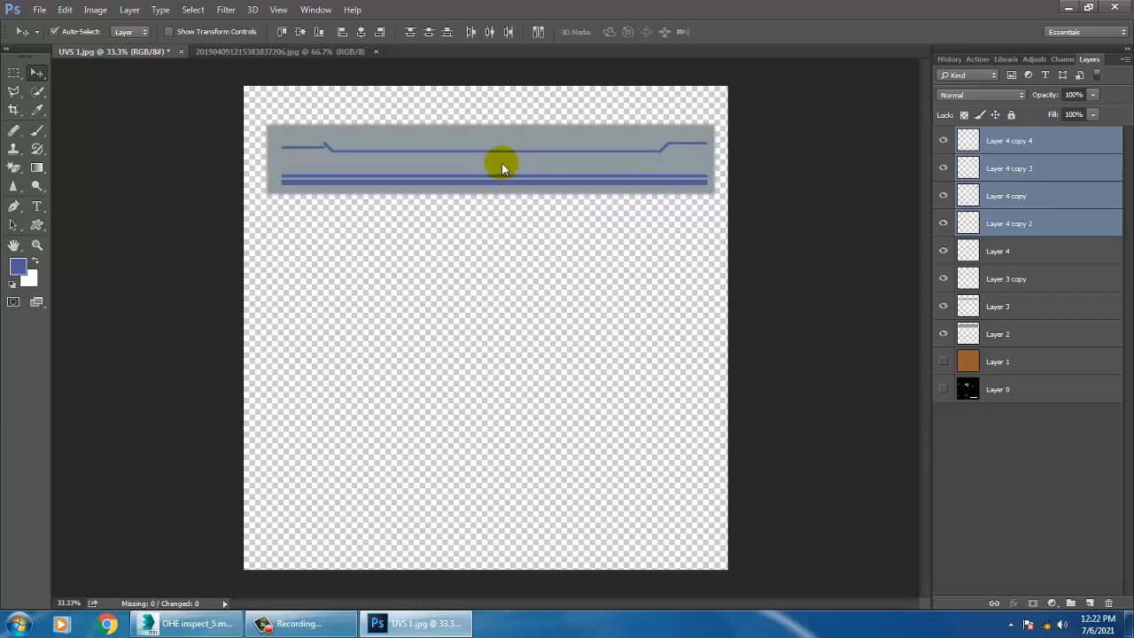
pyautogui.press('Up')
pyautogui.press('Up')
pyautogui.press('Up')
pyautogui.press('Up')
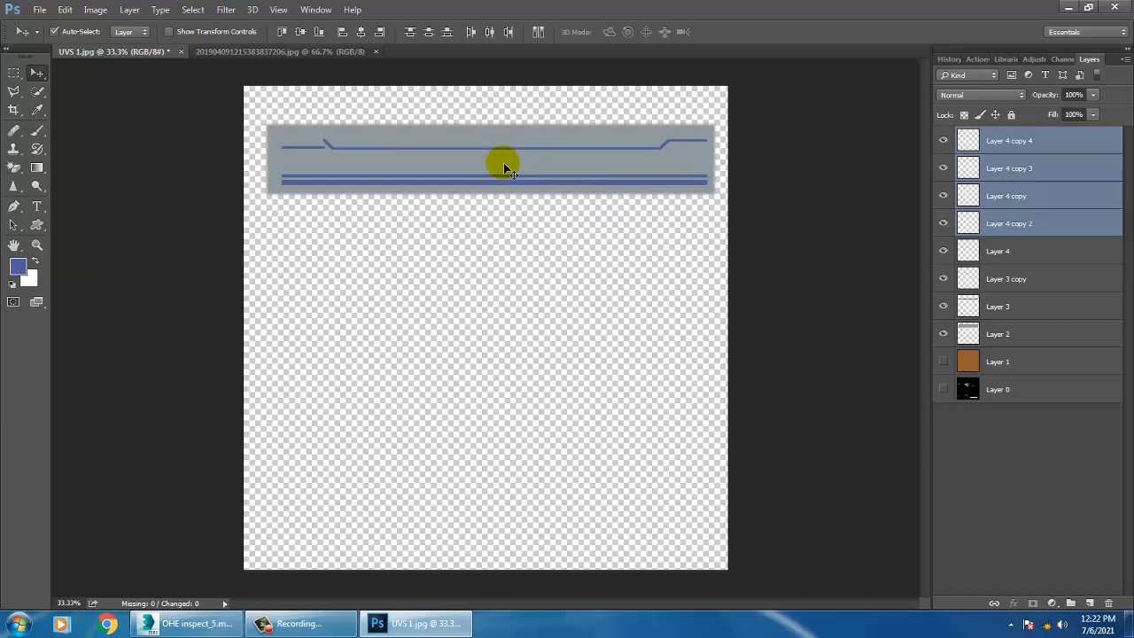
pyautogui.press('Up')
pyautogui.press('Up')
pyautogui.press('Up')
pyautogui.press('Up')
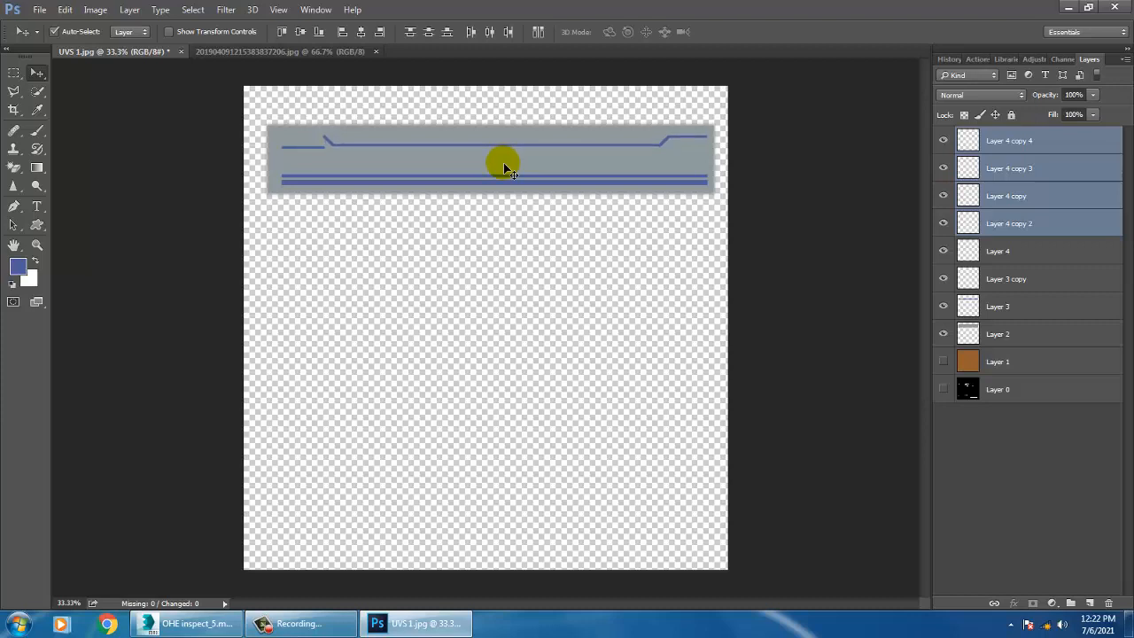
pyautogui.press('Up')
pyautogui.press('Up')
pyautogui.press('Up')
pyautogui.press('Up')
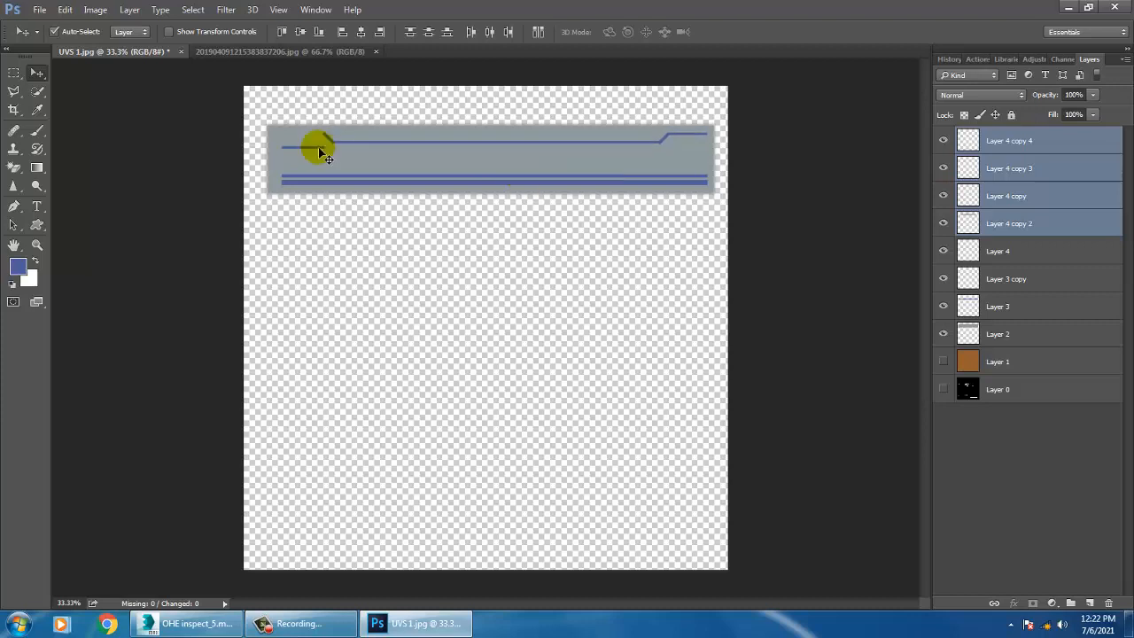
# Step: Move the short stripe segment on Layer 4 up until it lines up with the raised upper stripe
pyautogui.click(317, 151)
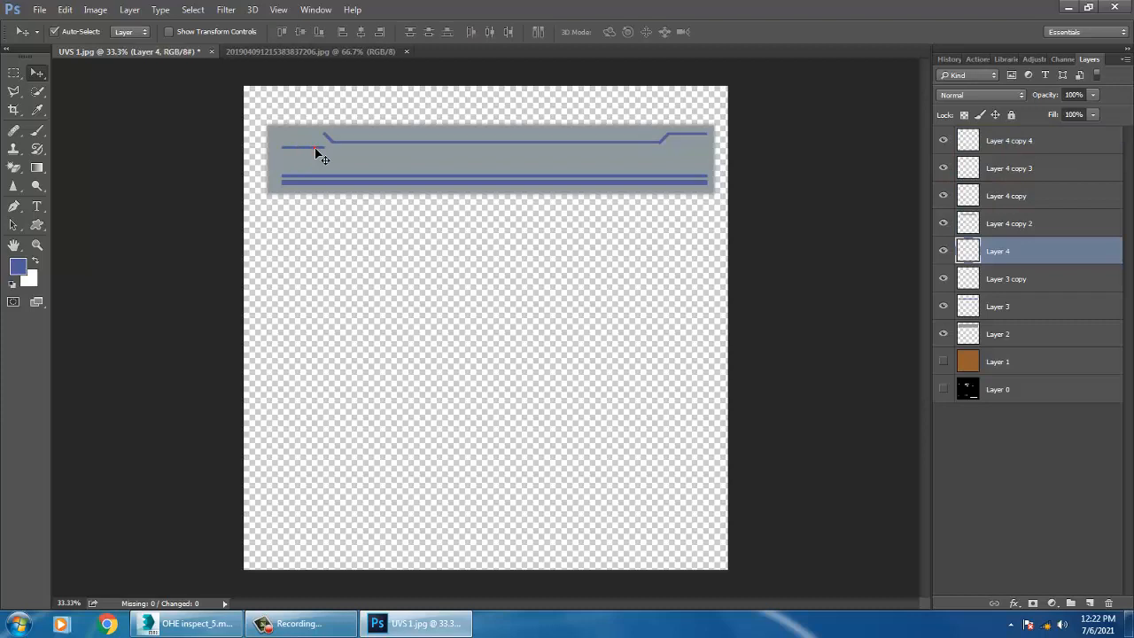
pyautogui.moveTo(315, 149); pyautogui.dragTo(316, 146)
pyautogui.press('Up')
pyautogui.press('Up')
pyautogui.press('Up')
pyautogui.press('Up')
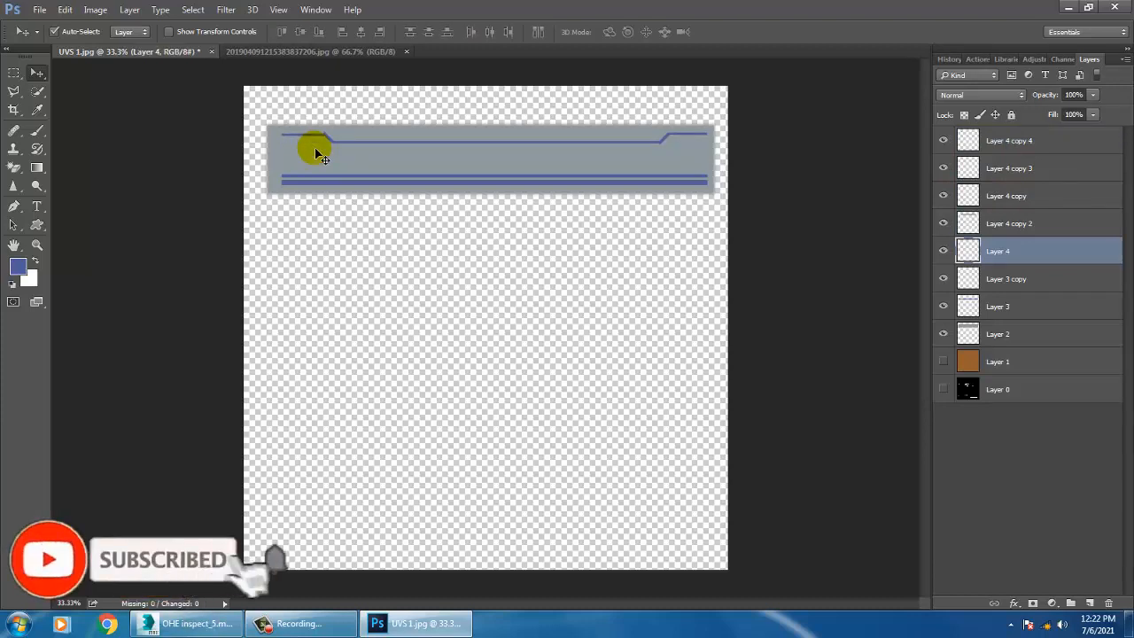
pyautogui.press('Up')
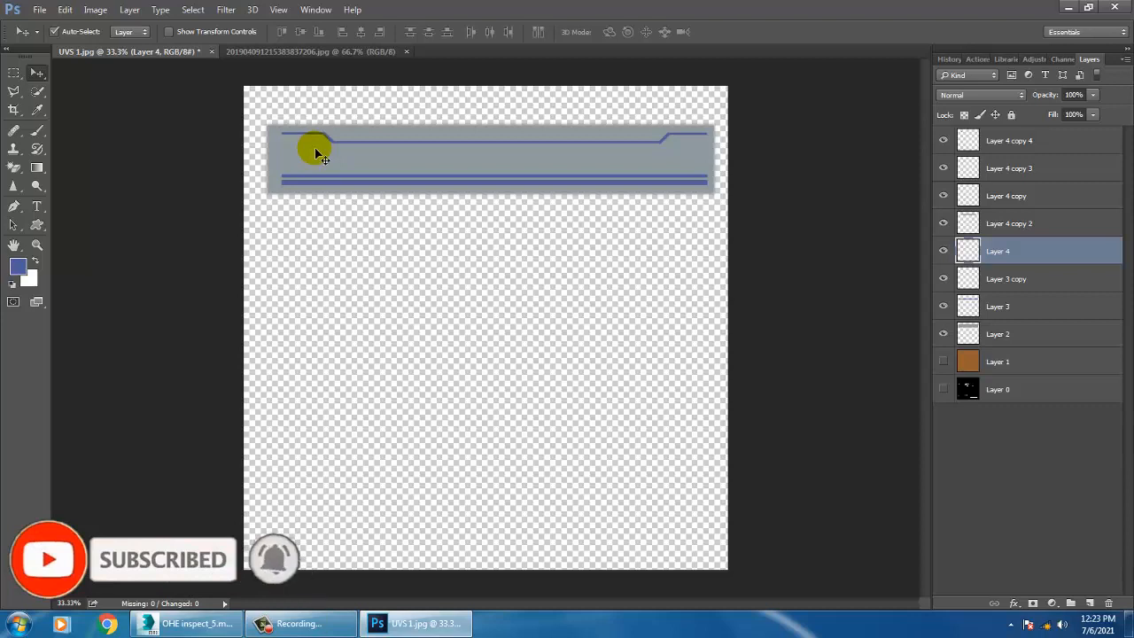
# Step: Save the artwork as a JPEG over tex 1 in the OHE Inspection car > texture folder, at quality 12 Maximum, Progressive
pyautogui.click(40, 9)
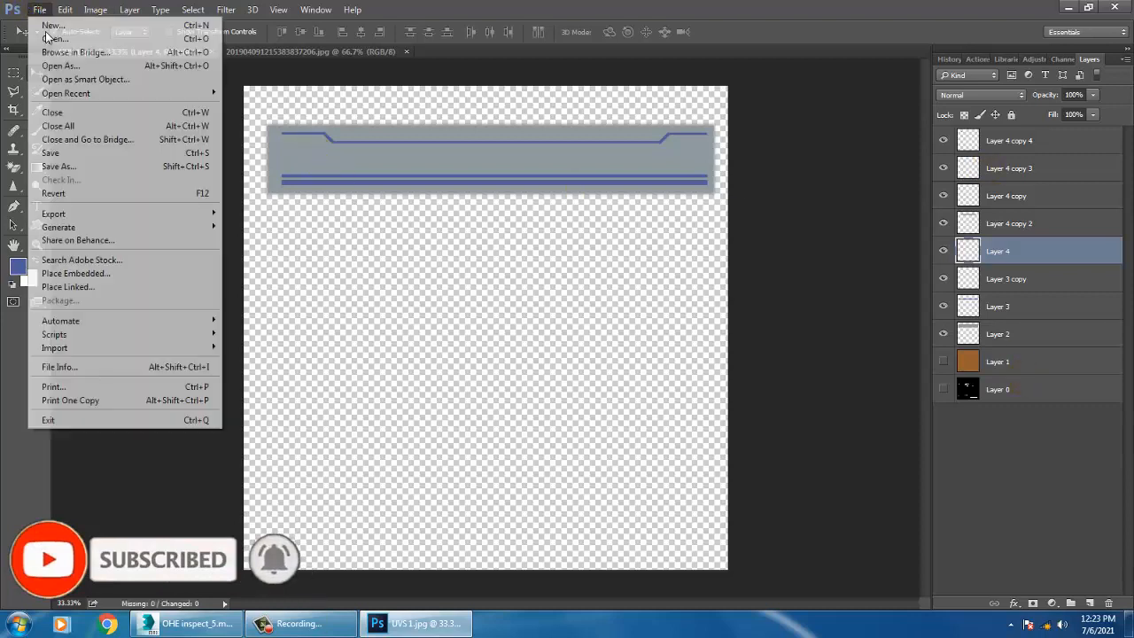
pyautogui.click(92, 165)
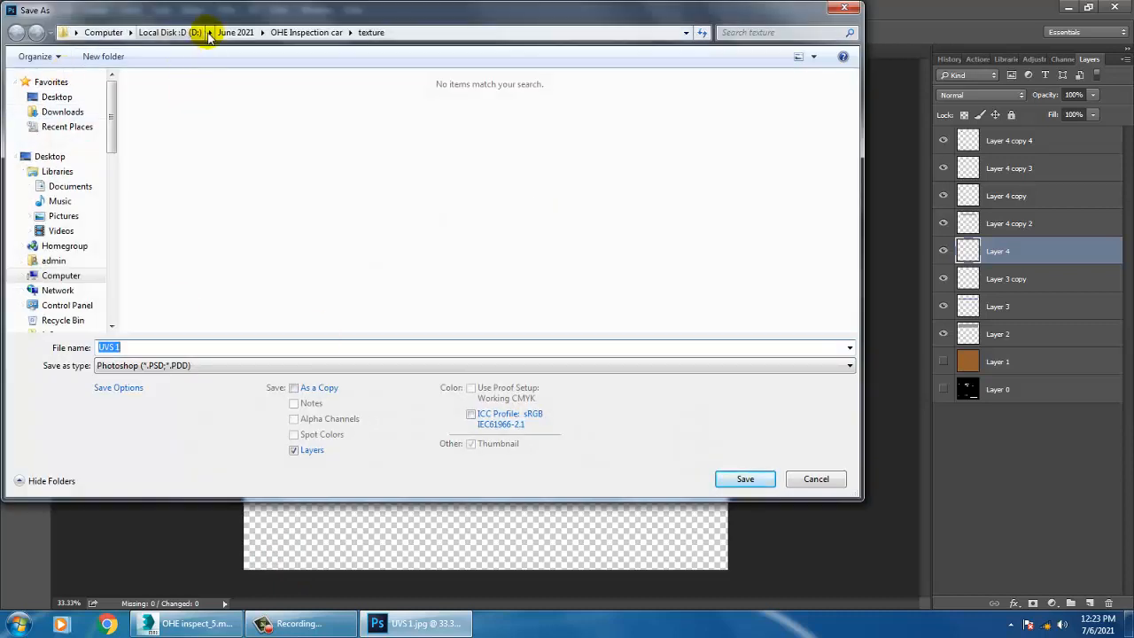
pyautogui.click(306, 32)
pyautogui.doubleClick(150, 123)
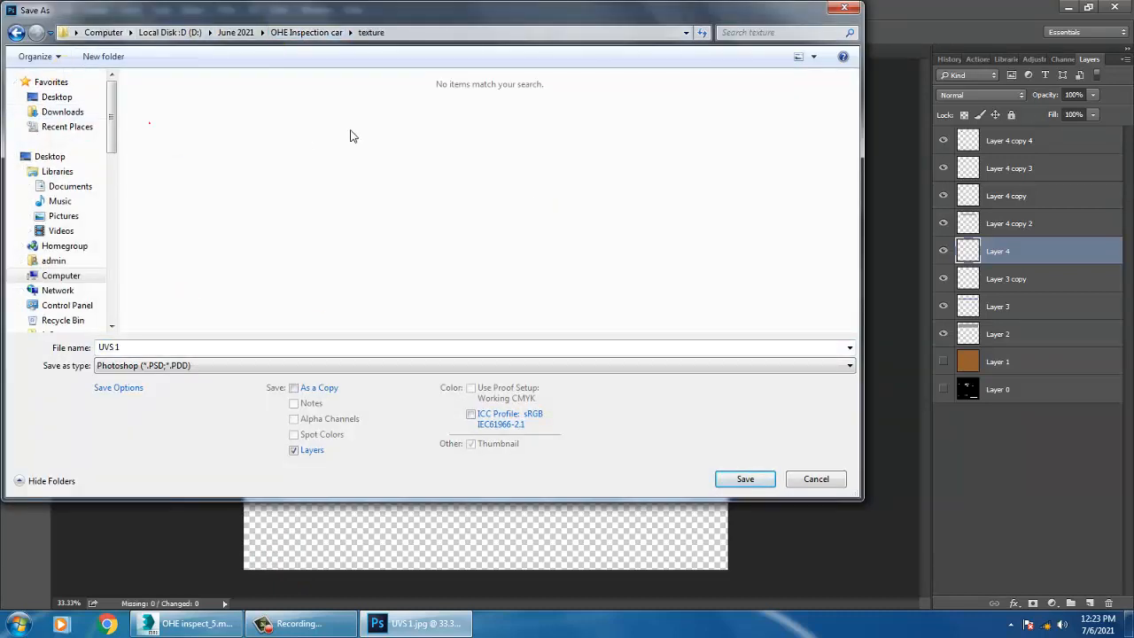
pyautogui.click(292, 366)
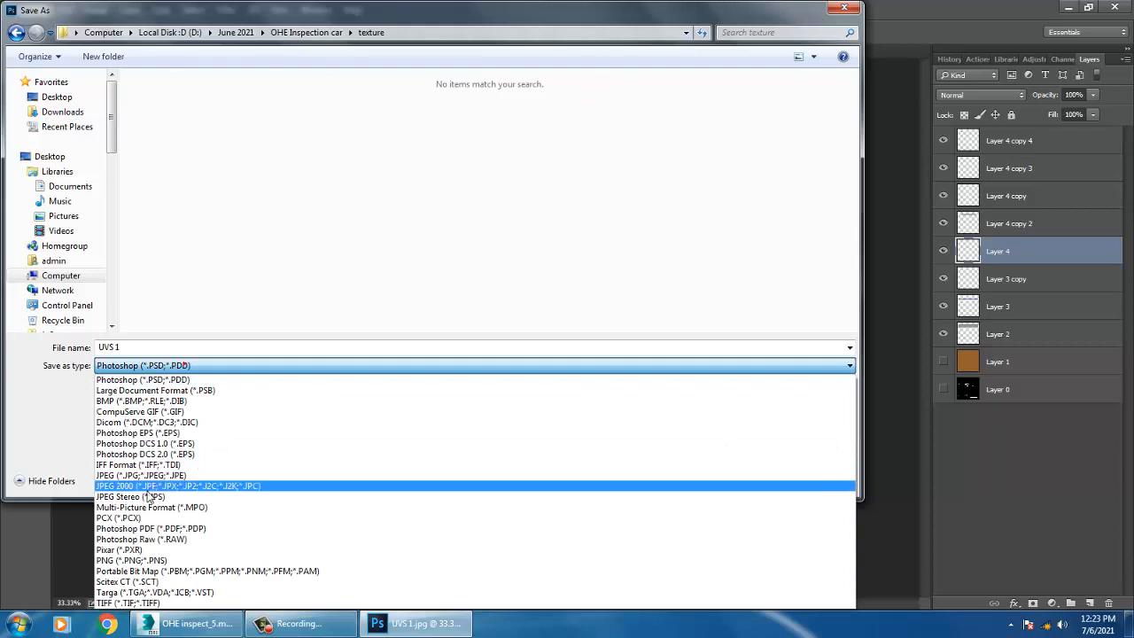
pyautogui.click(148, 488)
pyautogui.click(191, 365)
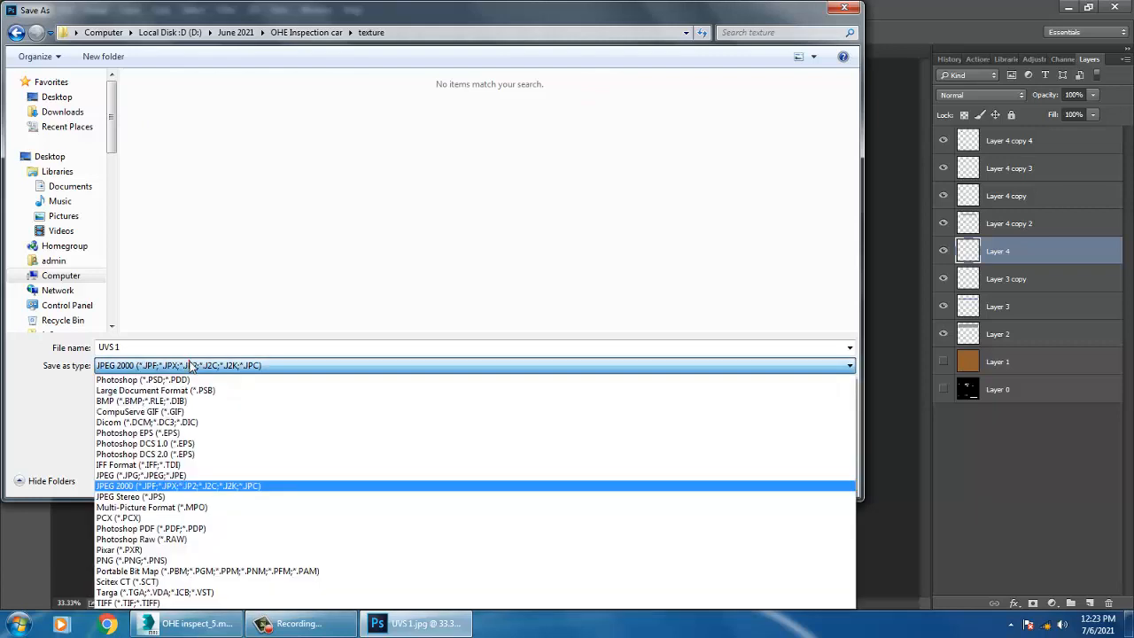
pyautogui.click(157, 473)
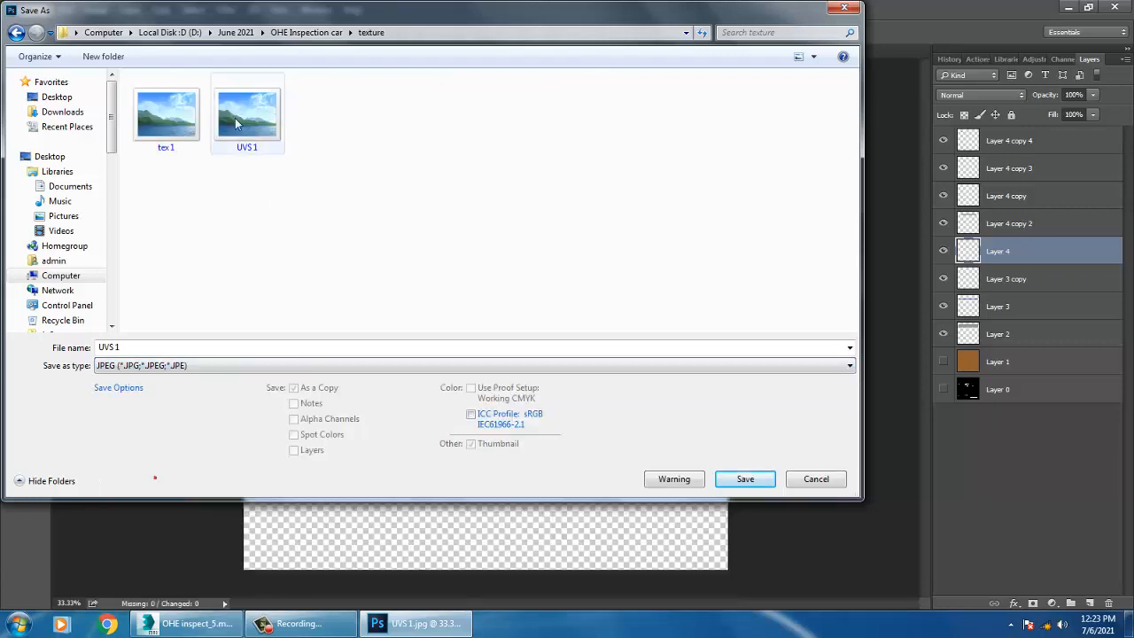
pyautogui.doubleClick(165, 115)
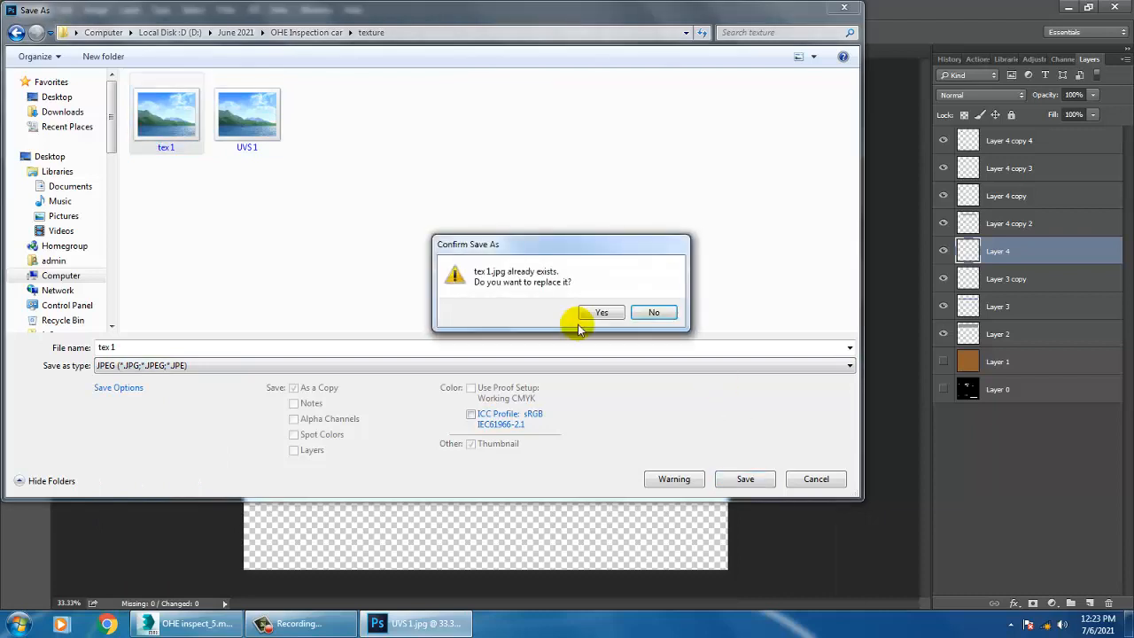
pyautogui.click(600, 314)
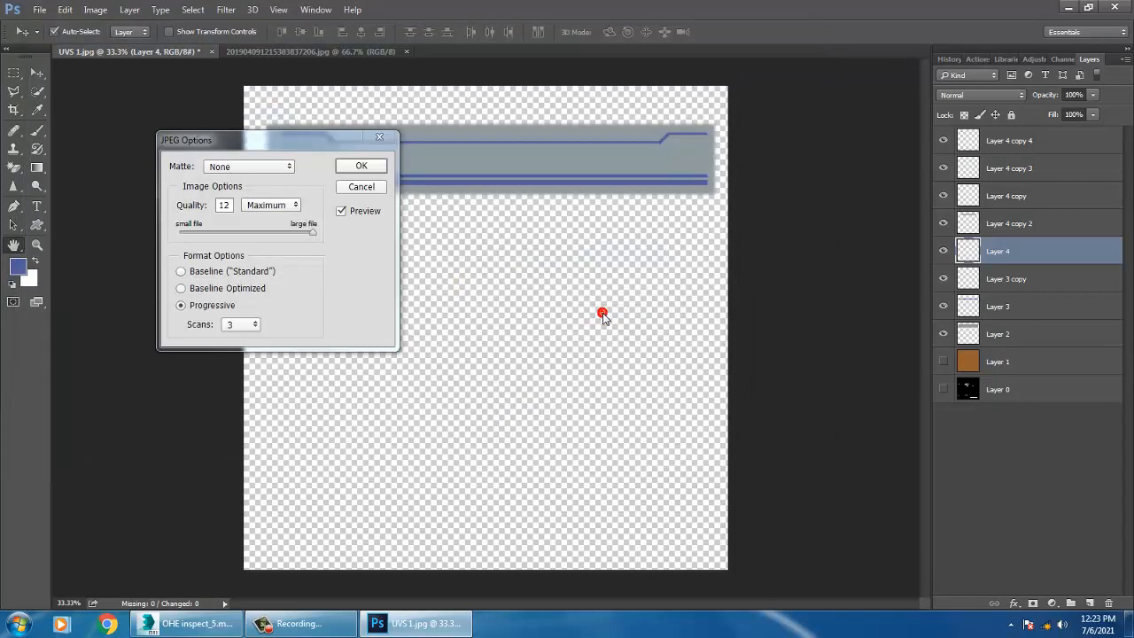
pyautogui.click(358, 166)
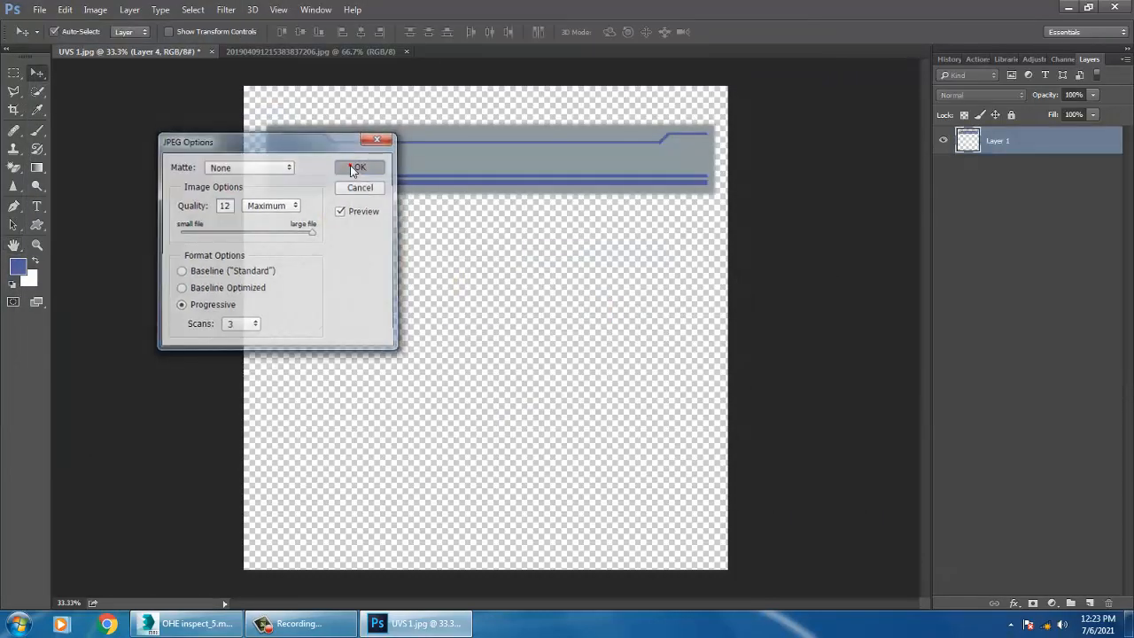
# Step: Switch to 3ds Max and check the updated stripe position along the locomotive's side, near and far
pyautogui.click(182, 624)
pyautogui.keyDown('alt'); pyautogui.moveTo(706, 215); pyautogui.dragTo(691, 221, button='middle'); pyautogui.keyUp('alt')
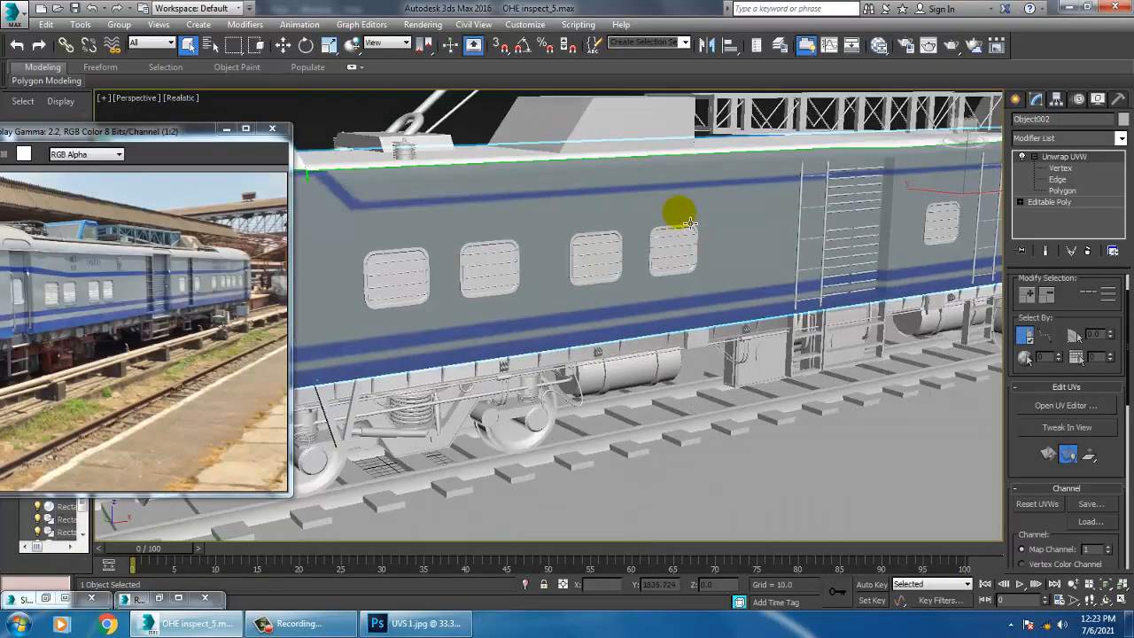
pyautogui.scroll(-5, 709, 221)
pyautogui.scroll(2, 754, 226)
pyautogui.scroll(-1, 756, 233)
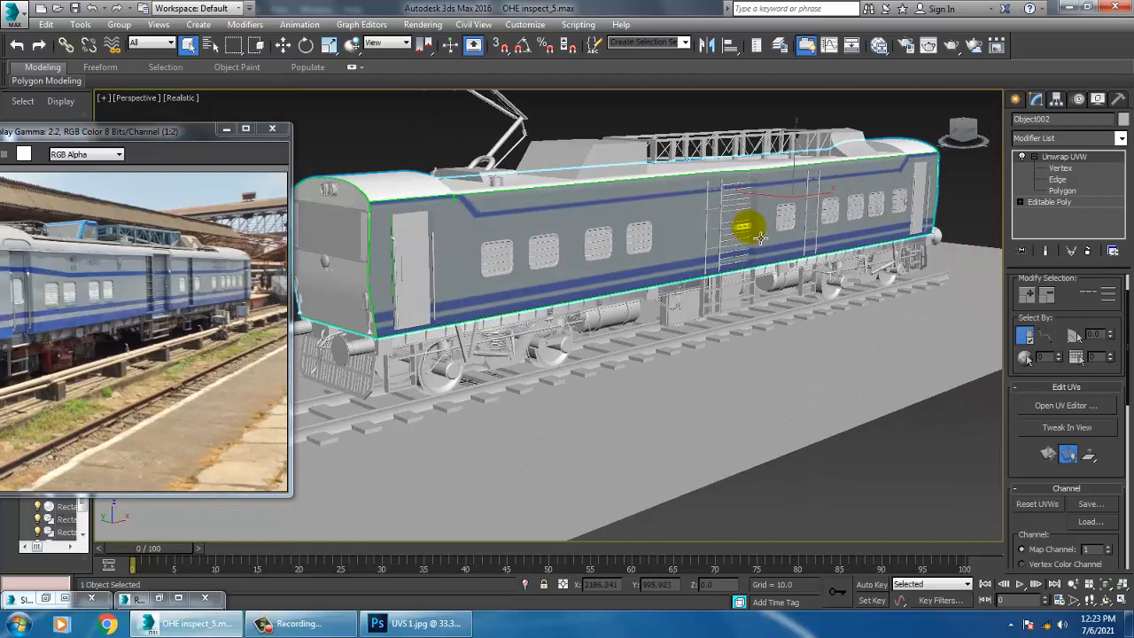